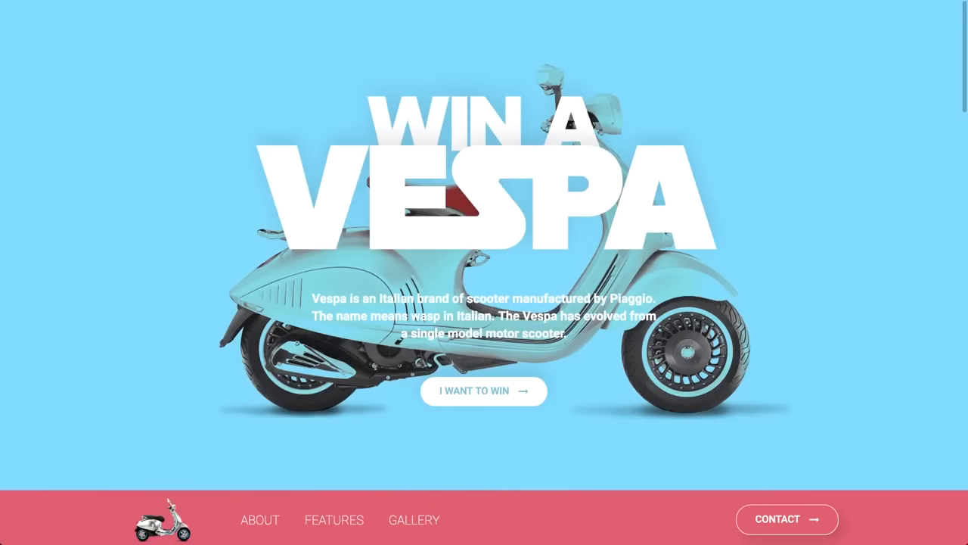
- Examine the finished Vespa landing page from the hero and menu bar through About, features and Gallery to the contact form
{"action": "scroll", "coordinate": [484, 273], "scroll_direction": "down", "scroll_amount": 1}
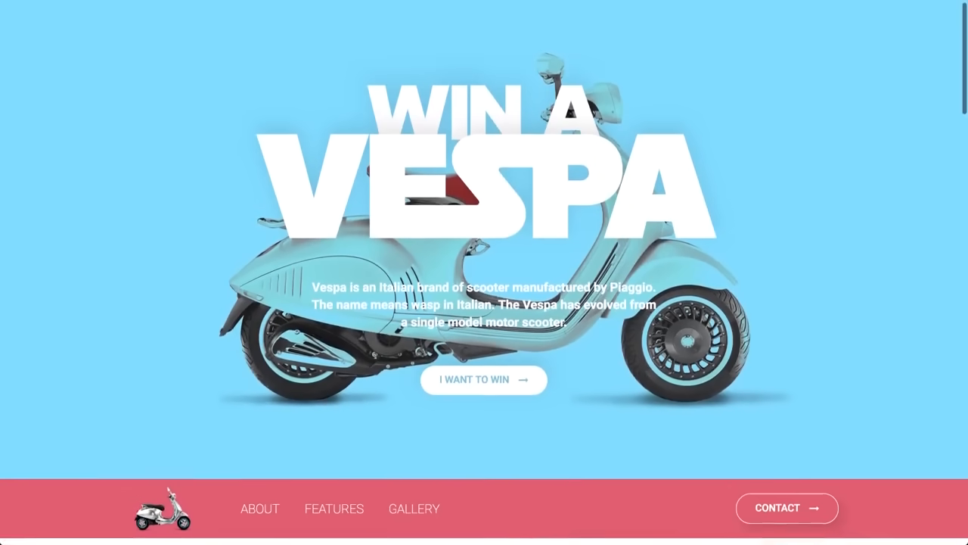
{"action": "scroll", "coordinate": [484, 273], "scroll_direction": "down", "scroll_amount": 1}
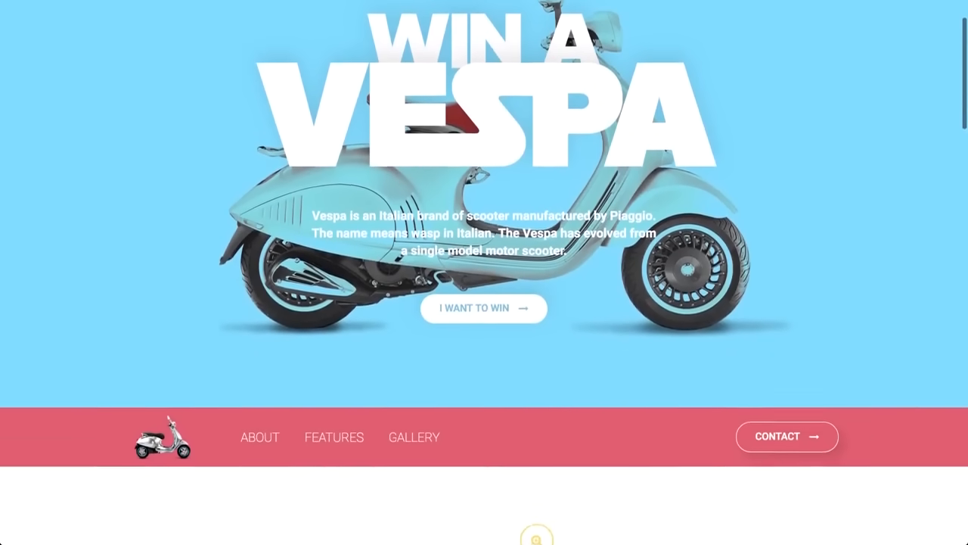
{"action": "scroll", "coordinate": [485, 272], "scroll_direction": "down", "scroll_amount": 1}
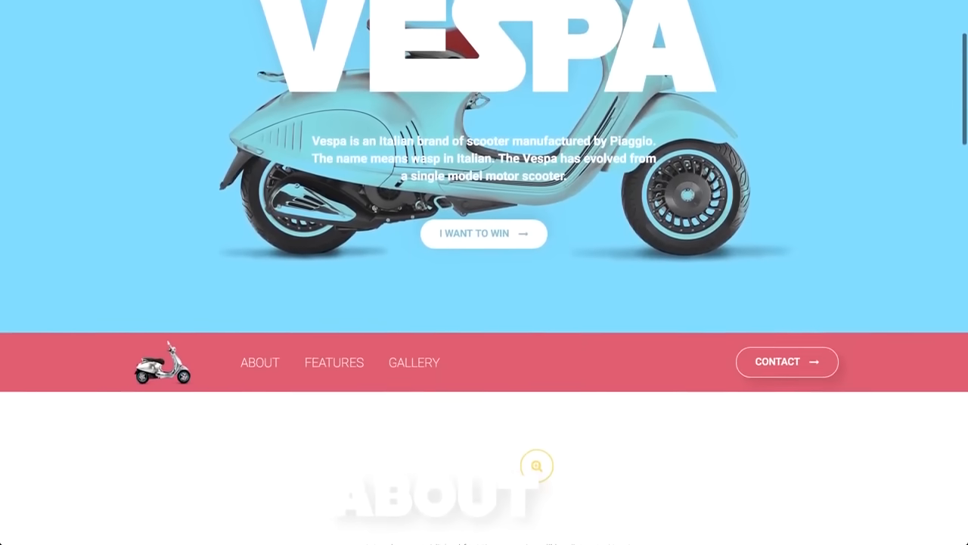
{"action": "scroll", "coordinate": [484, 273], "scroll_direction": "down", "scroll_amount": 1}
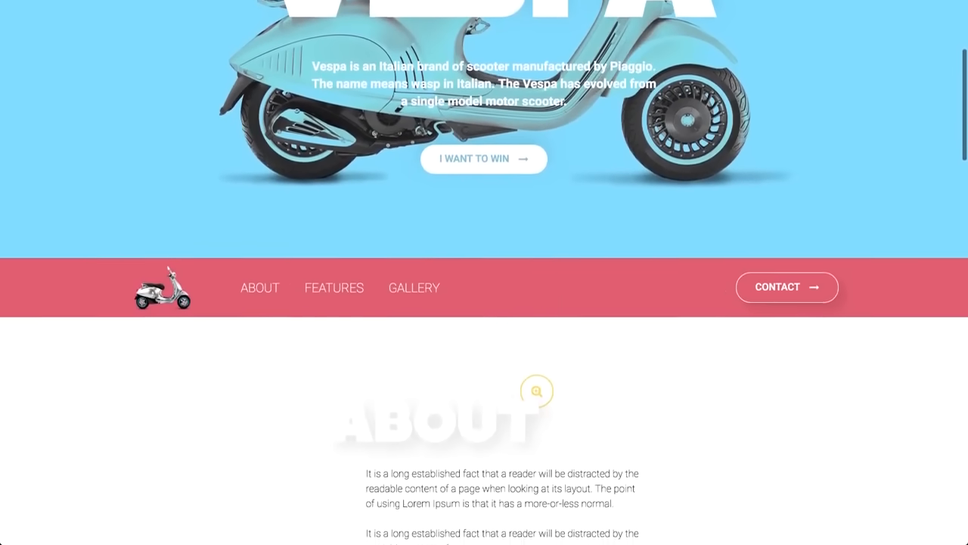
{"action": "scroll", "coordinate": [484, 273], "scroll_direction": "down", "scroll_amount": 1}
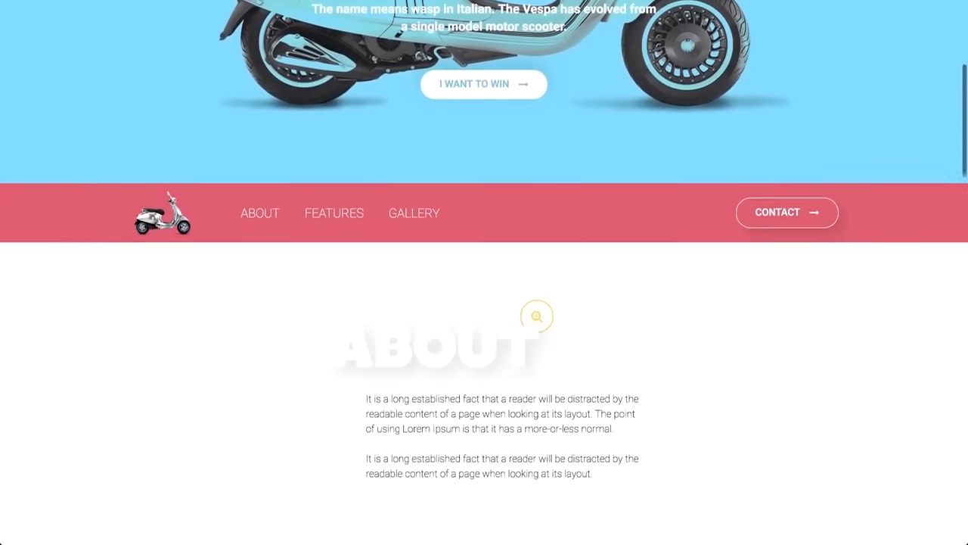
{"action": "scroll", "coordinate": [484, 272], "scroll_direction": "down", "scroll_amount": 1}
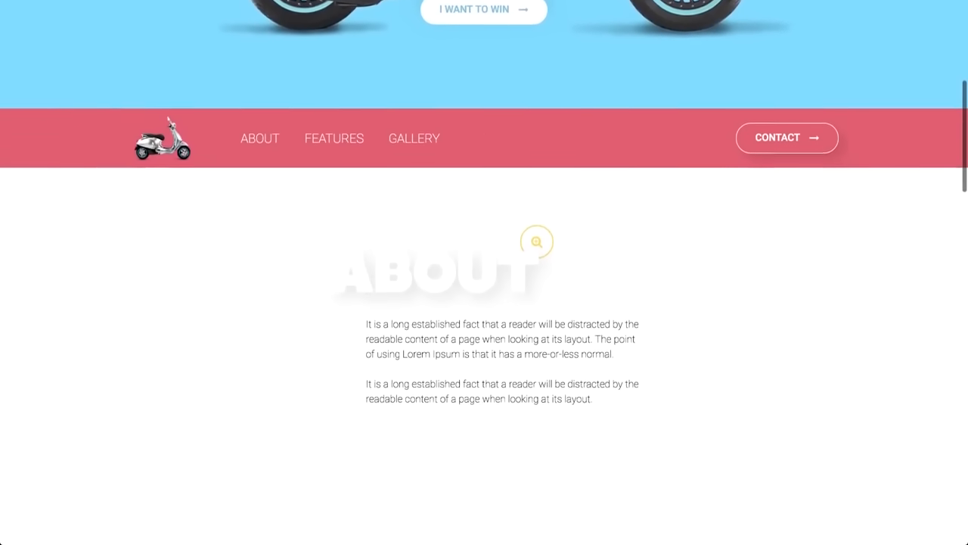
{"action": "scroll", "coordinate": [485, 273], "scroll_direction": "down", "scroll_amount": 1}
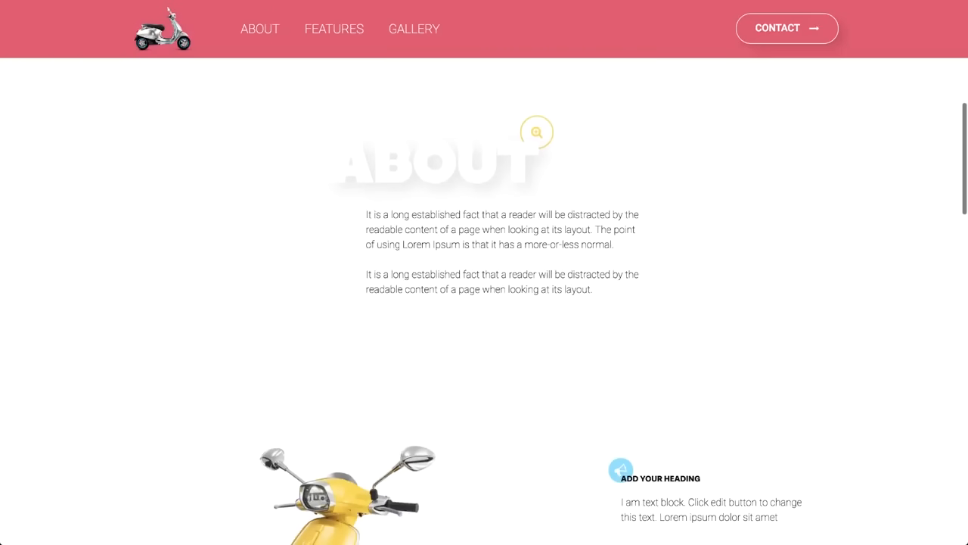
{"action": "scroll", "coordinate": [484, 273], "scroll_direction": "down", "scroll_amount": 1}
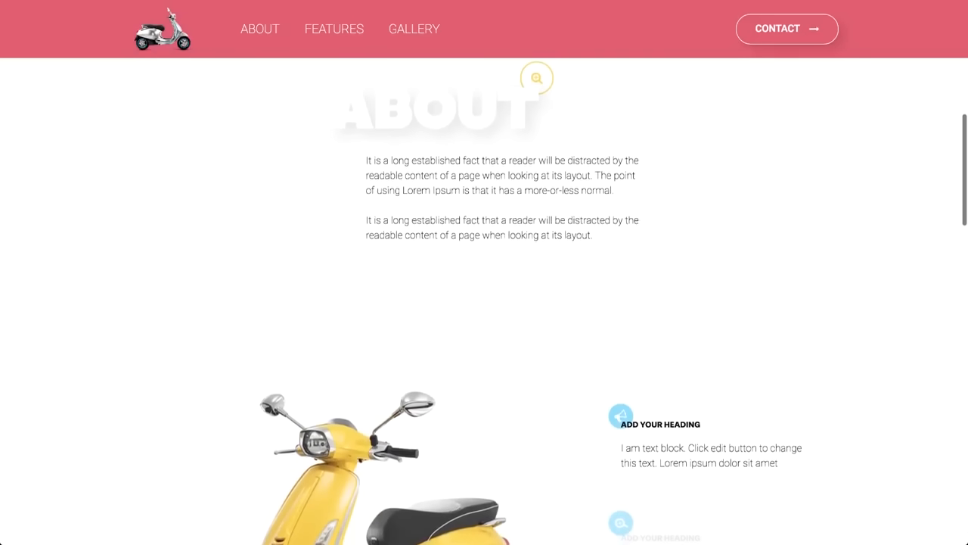
{"action": "scroll", "coordinate": [484, 272], "scroll_direction": "down", "scroll_amount": 1}
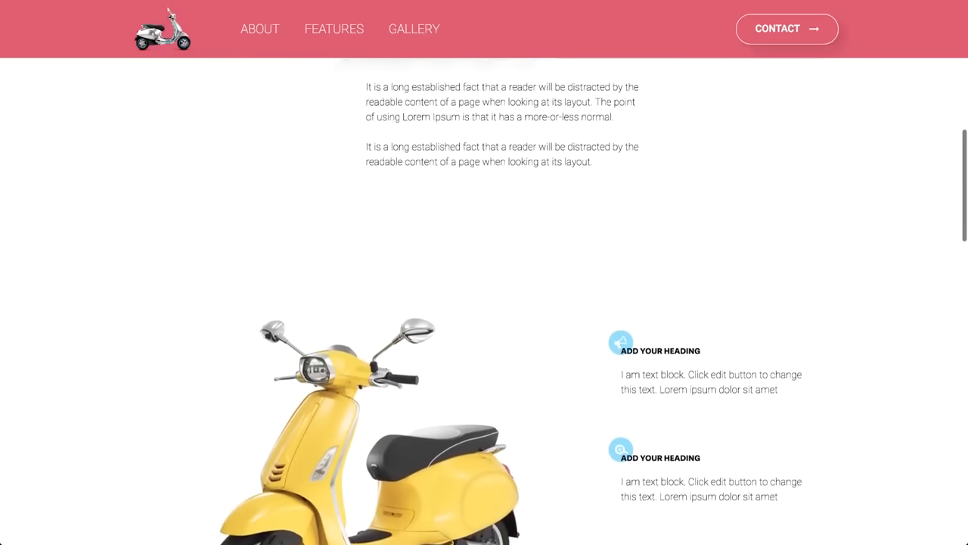
{"action": "scroll", "coordinate": [485, 272], "scroll_direction": "down", "scroll_amount": 1}
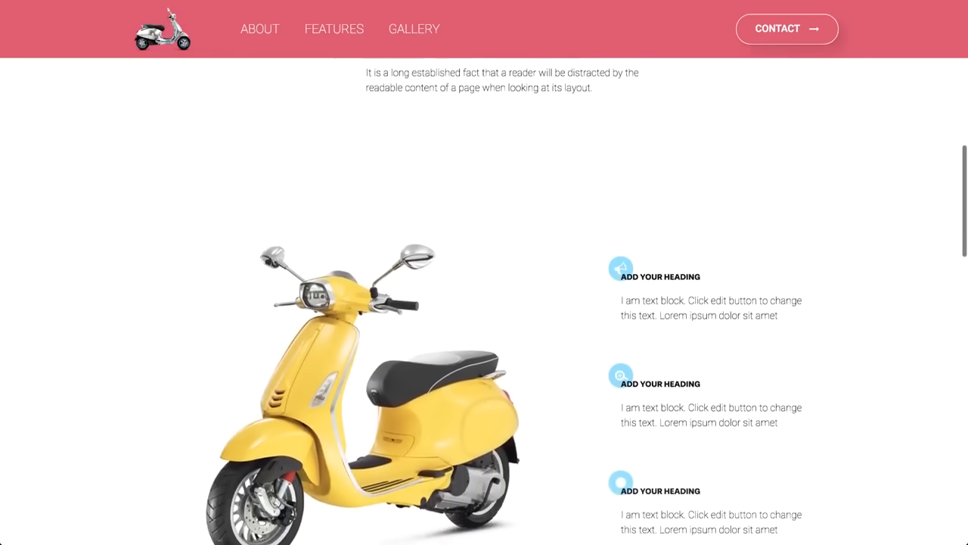
{"action": "scroll", "coordinate": [484, 272], "scroll_direction": "down", "scroll_amount": 4}
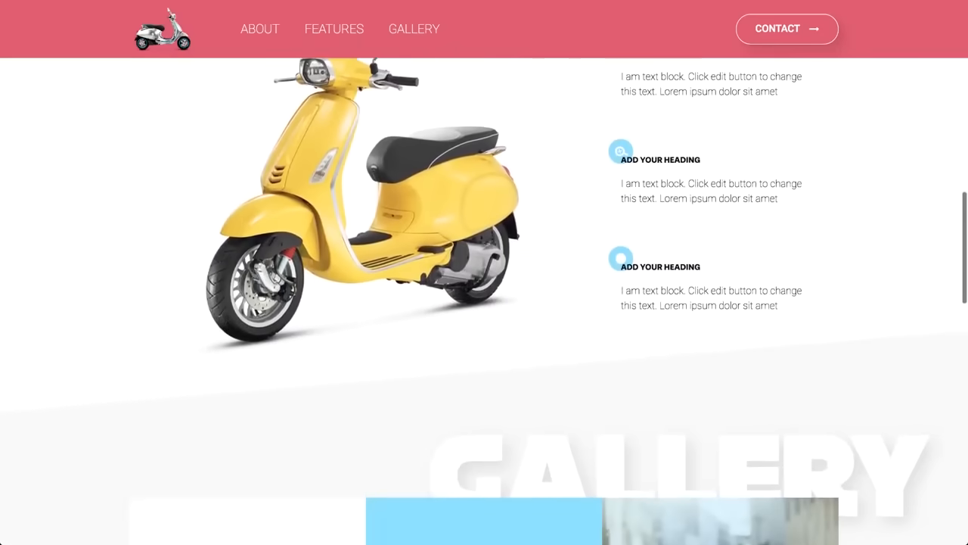
{"action": "scroll", "coordinate": [484, 273], "scroll_direction": "down", "scroll_amount": 4}
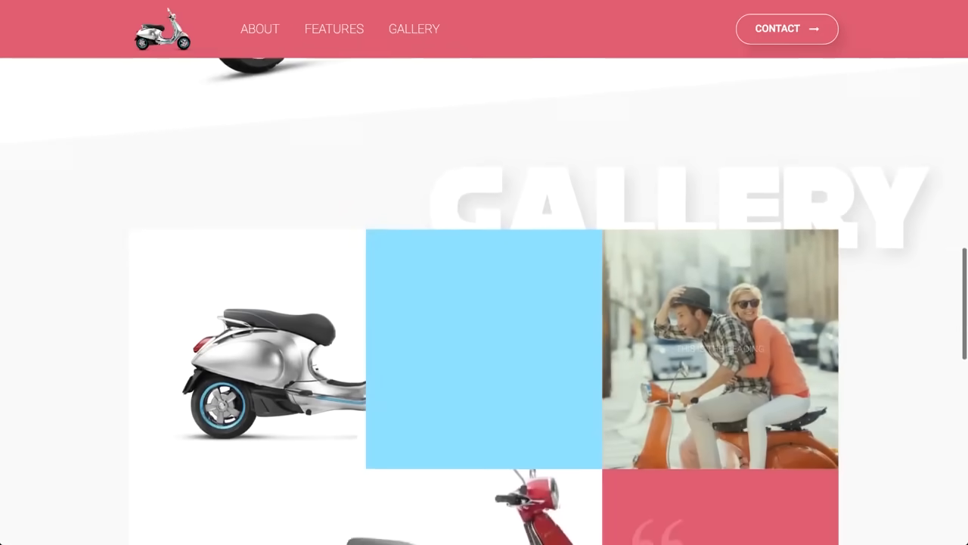
{"action": "scroll", "coordinate": [485, 272], "scroll_direction": "down", "scroll_amount": 4}
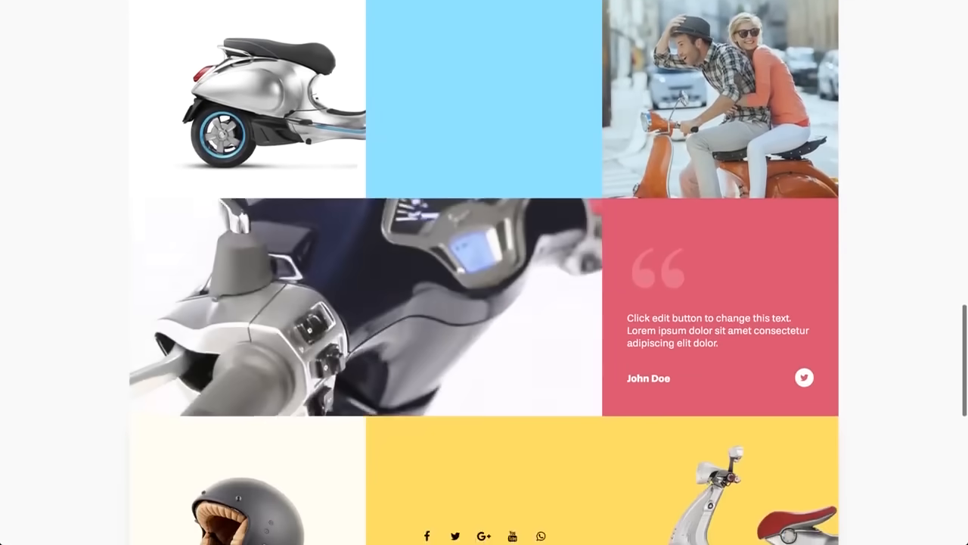
{"action": "scroll", "coordinate": [329, 501], "scroll_direction": "down", "scroll_amount": 3}
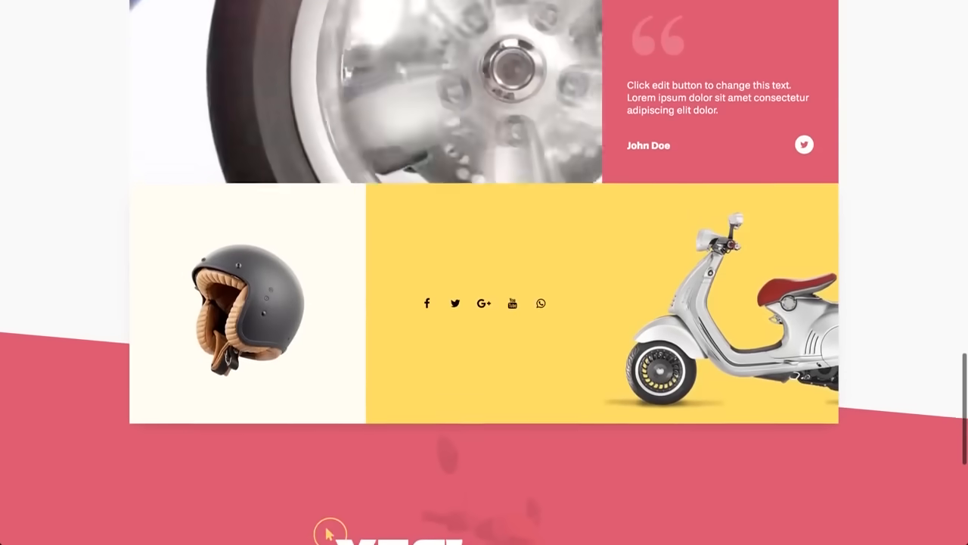
{"action": "scroll", "coordinate": [329, 501], "scroll_direction": "down", "scroll_amount": 2}
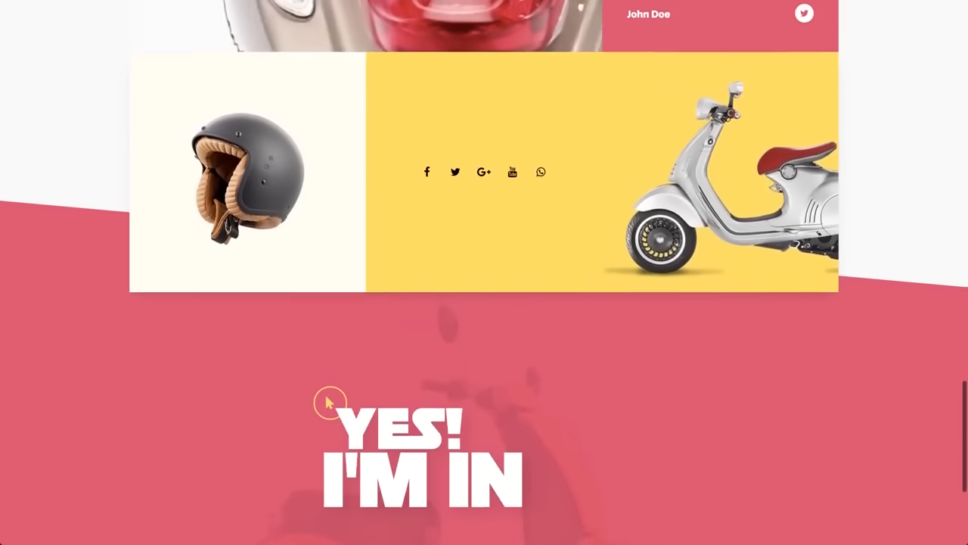
{"action": "scroll", "coordinate": [329, 369], "scroll_direction": "down", "scroll_amount": 2}
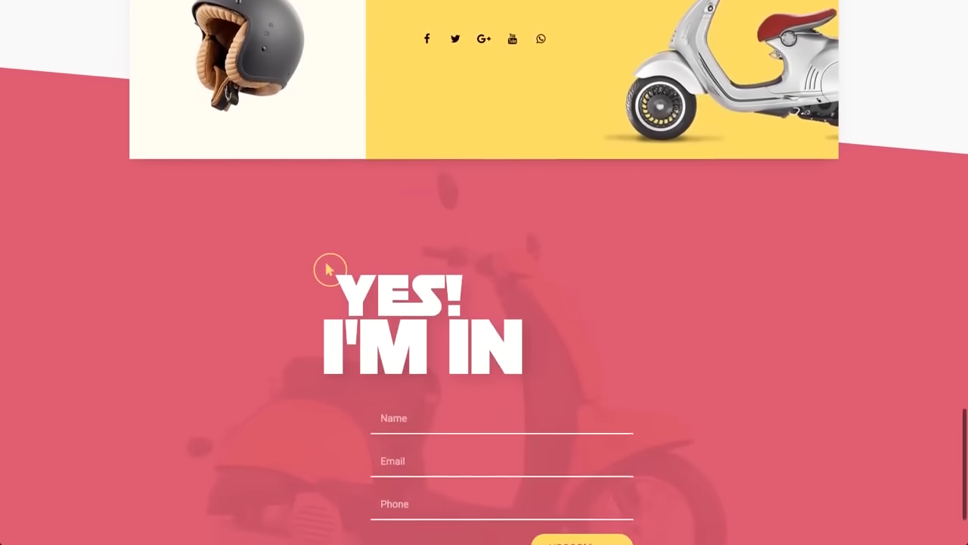
{"action": "scroll", "coordinate": [329, 227], "scroll_direction": "down", "scroll_amount": 1}
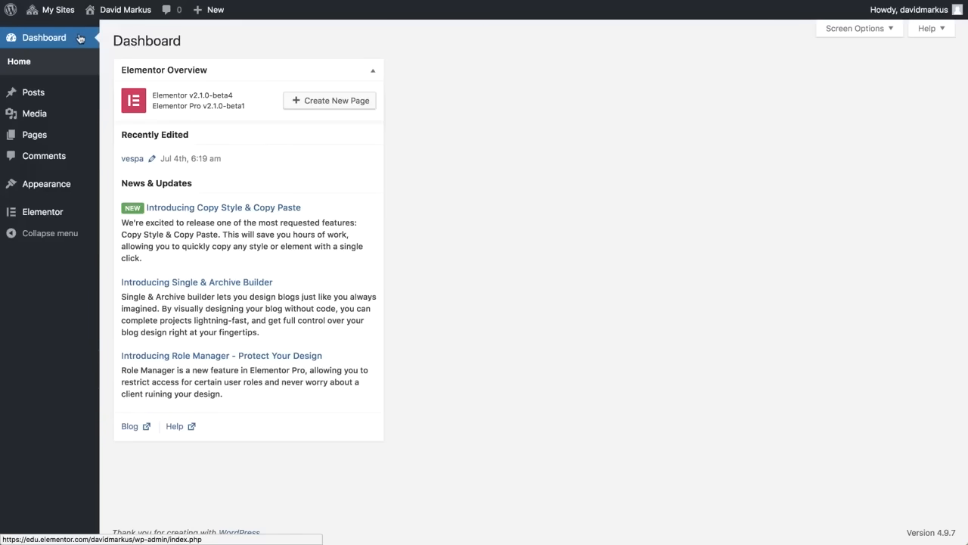
- Create a new page titled "Vespa" and open it for editing with Elementor
{"action": "mouse_move", "coordinate": [78, 130]}
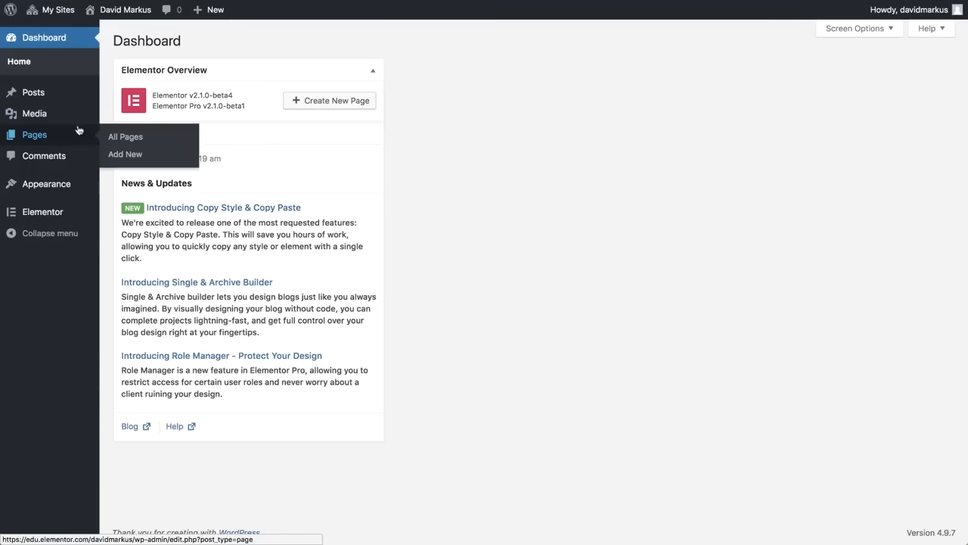
{"action": "left_click", "coordinate": [125, 155]}
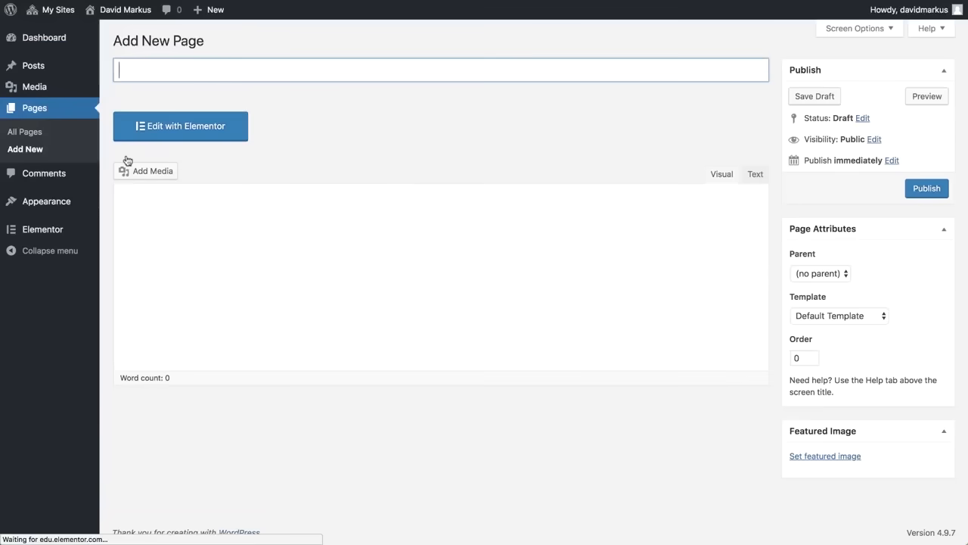
{"action": "left_click", "coordinate": [122, 69]}
{"action": "type", "text": "Ve"}
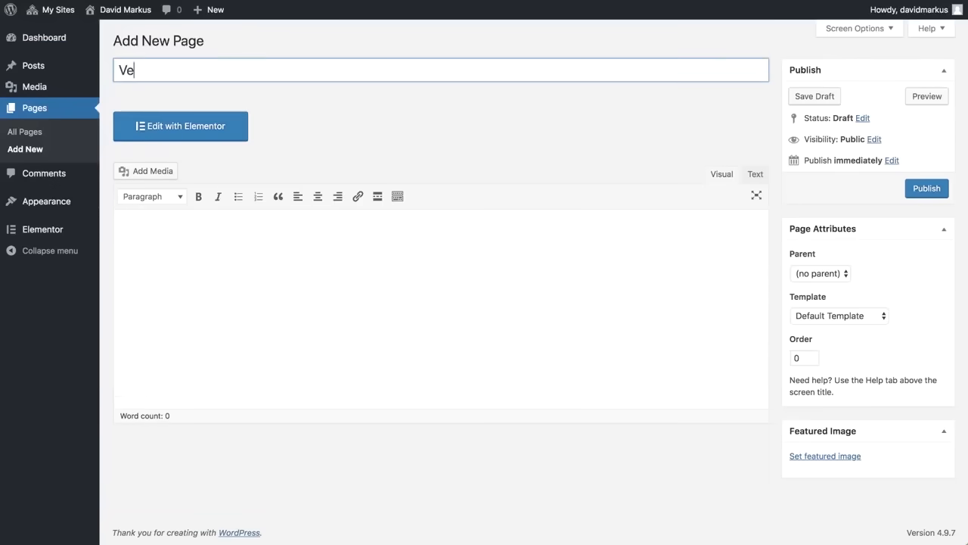
{"action": "type", "text": "spa"}
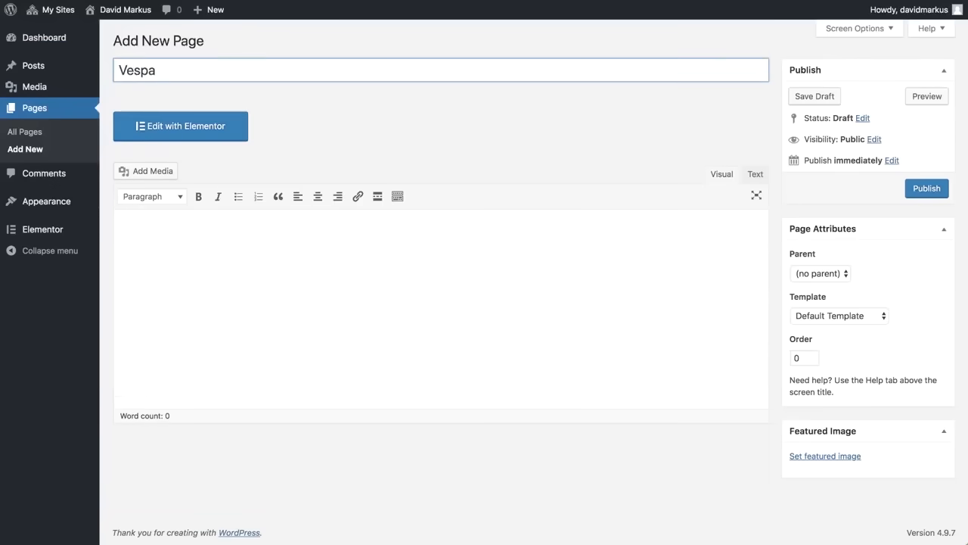
{"action": "left_click", "coordinate": [130, 124]}
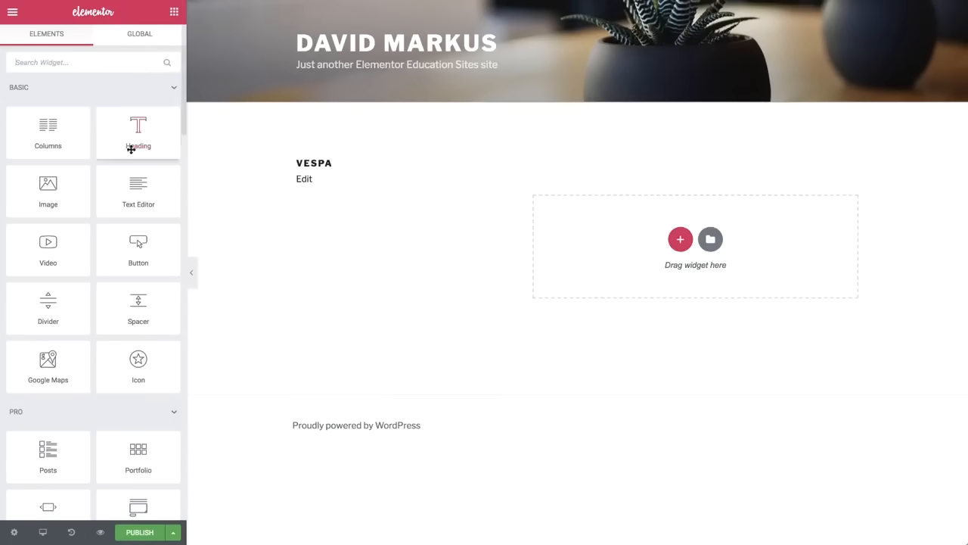
- Set the page layout to Elementor Canvas in the page settings and publish the page
{"action": "left_click", "coordinate": [13, 534]}
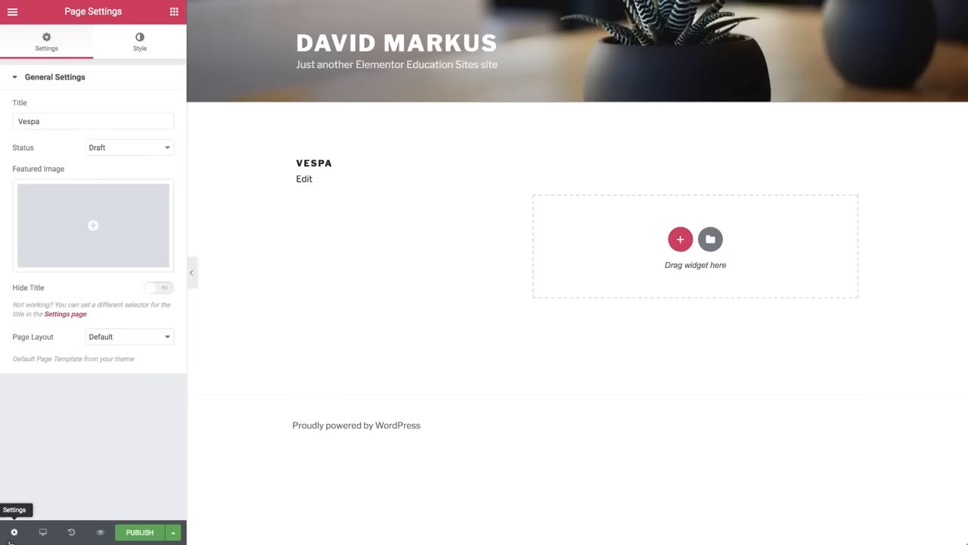
{"action": "left_click", "coordinate": [110, 338]}
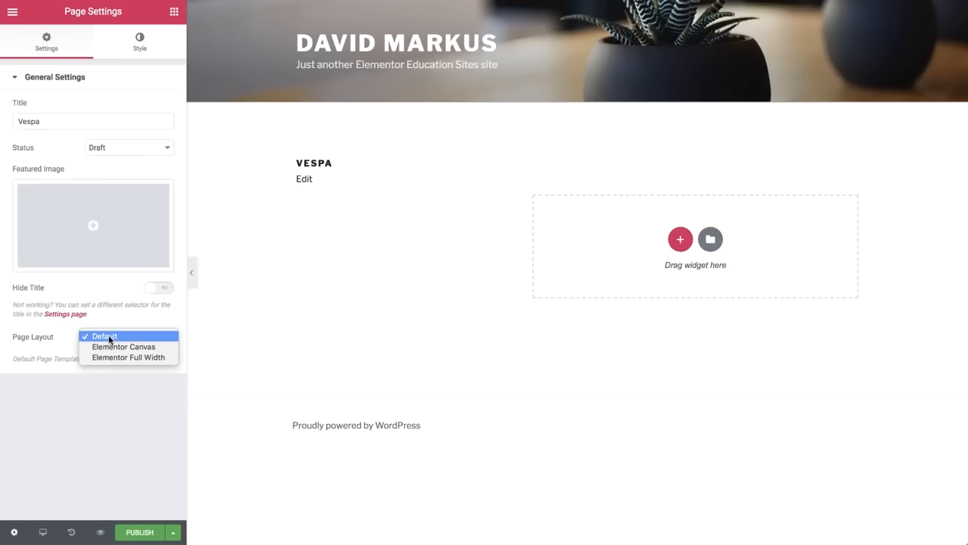
{"action": "left_click", "coordinate": [112, 346]}
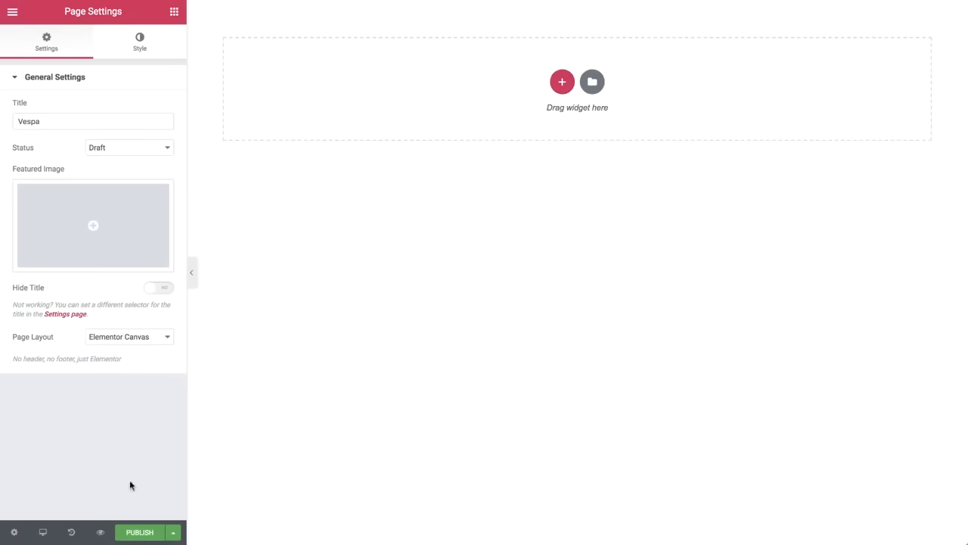
{"action": "left_click", "coordinate": [136, 531]}
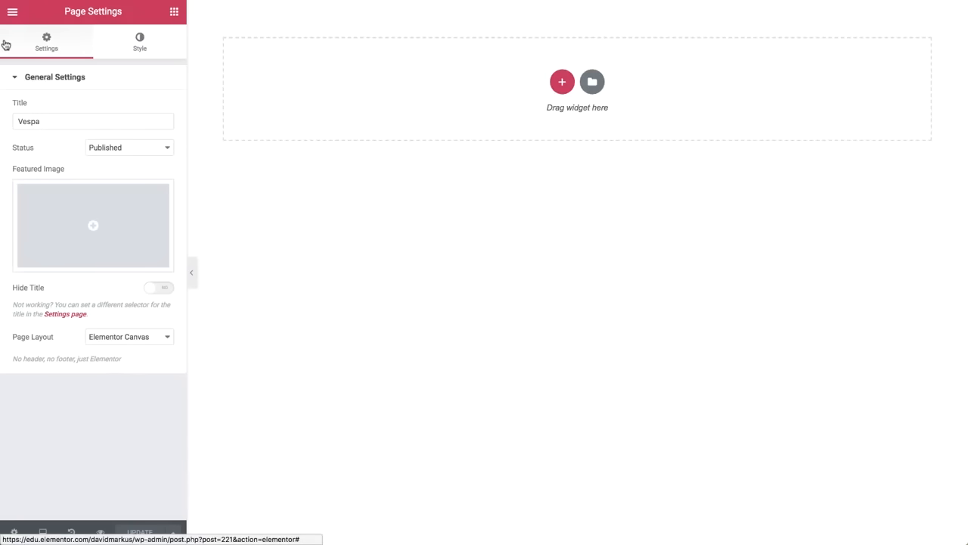
- Review the site's default colors, the primary headline font settings and the color picker palette, then return to the widget list
{"action": "left_click", "coordinate": [11, 15]}
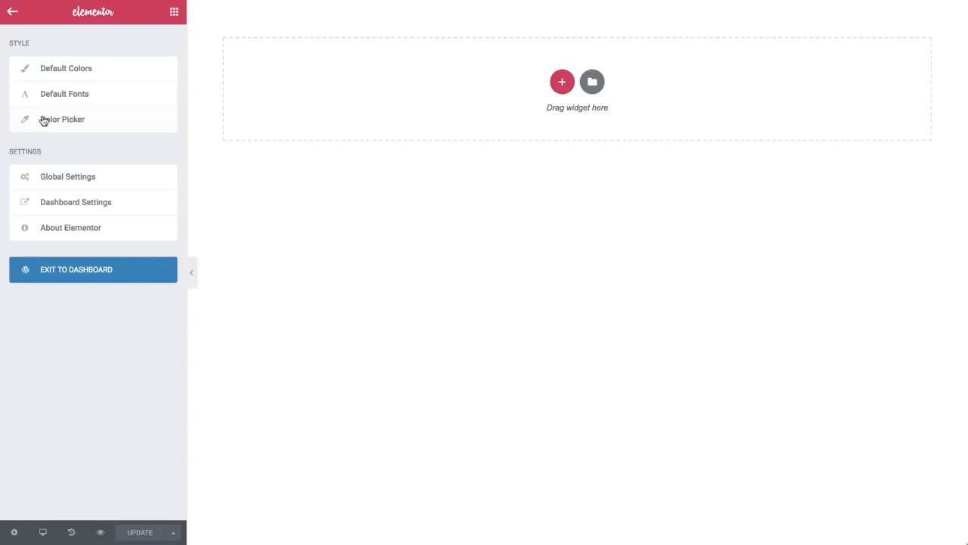
{"action": "left_click", "coordinate": [35, 73]}
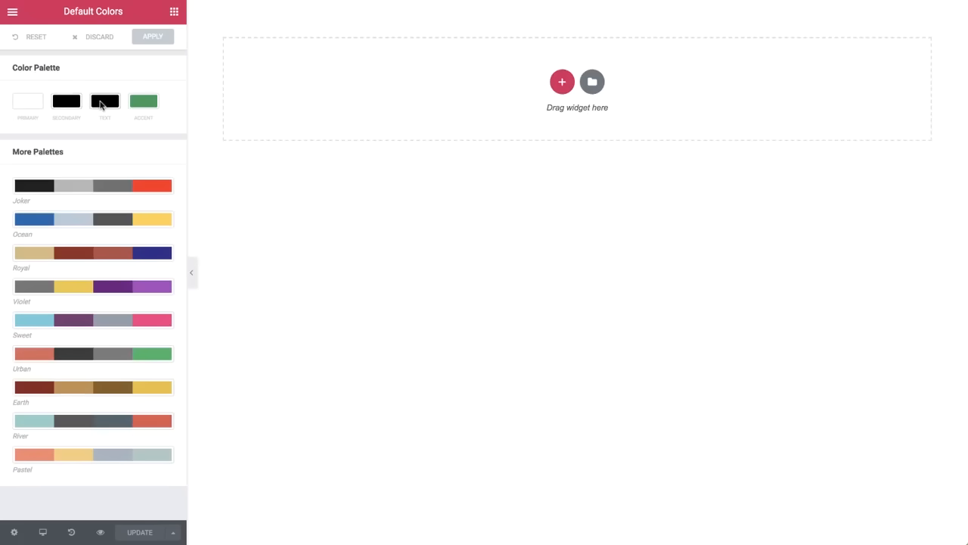
{"action": "left_click", "coordinate": [13, 12]}
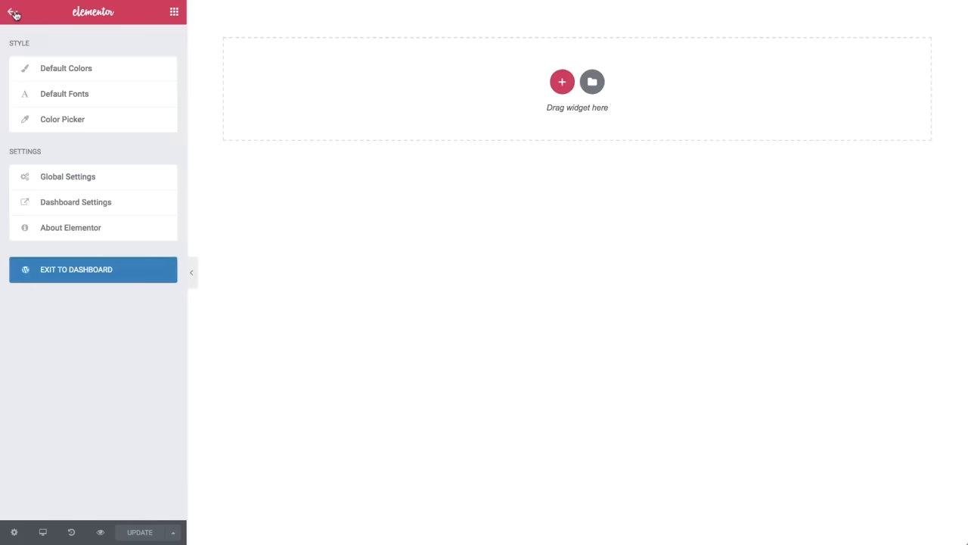
{"action": "left_click", "coordinate": [41, 94]}
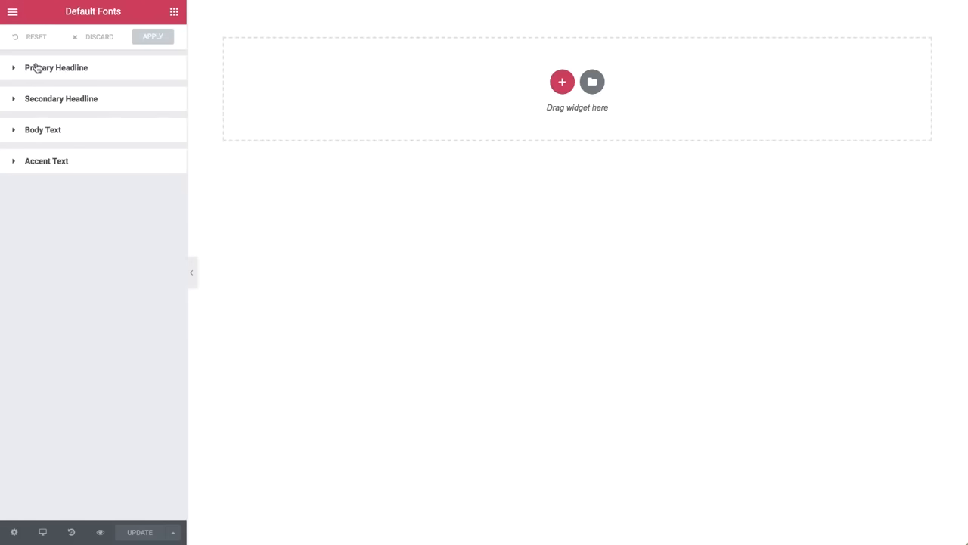
{"action": "left_click", "coordinate": [37, 69]}
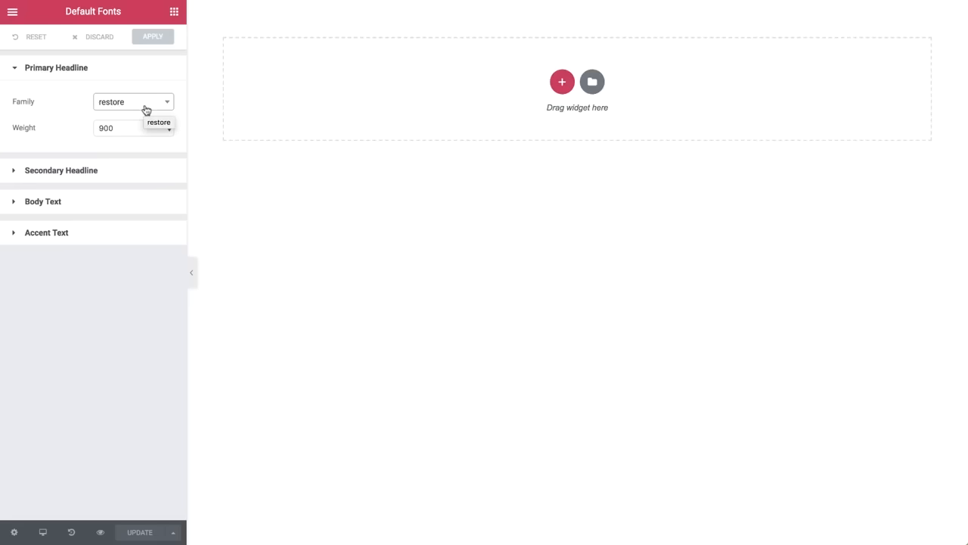
{"action": "left_click", "coordinate": [12, 13]}
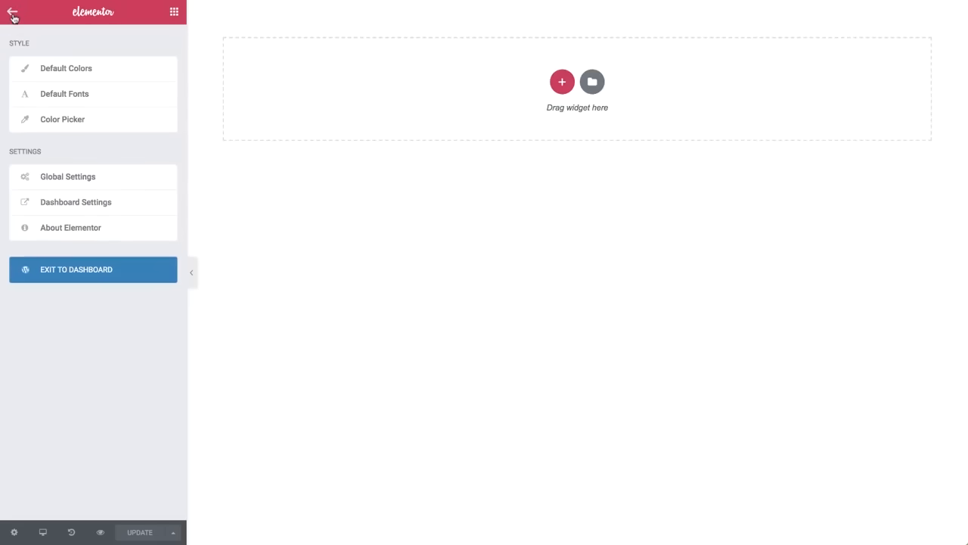
{"action": "left_click", "coordinate": [53, 119]}
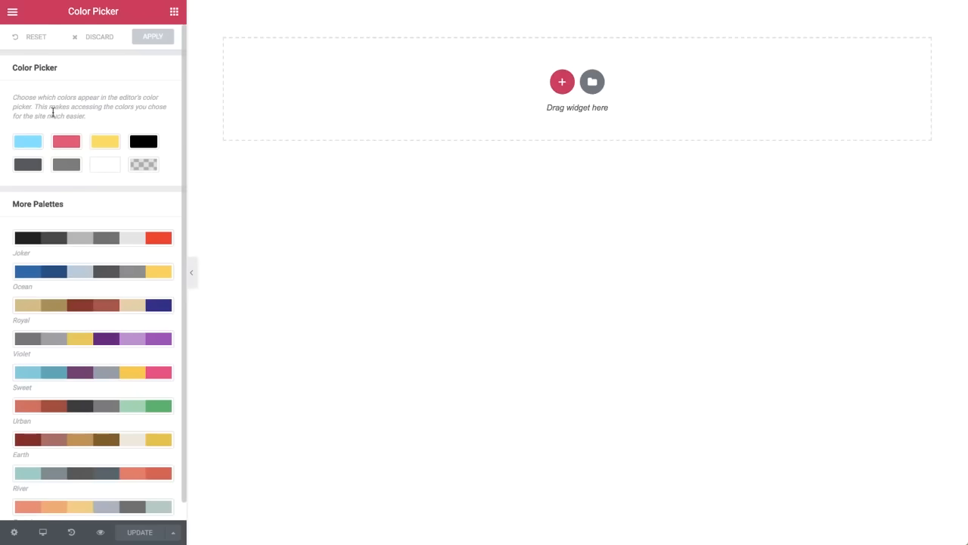
{"action": "left_click", "coordinate": [174, 12]}
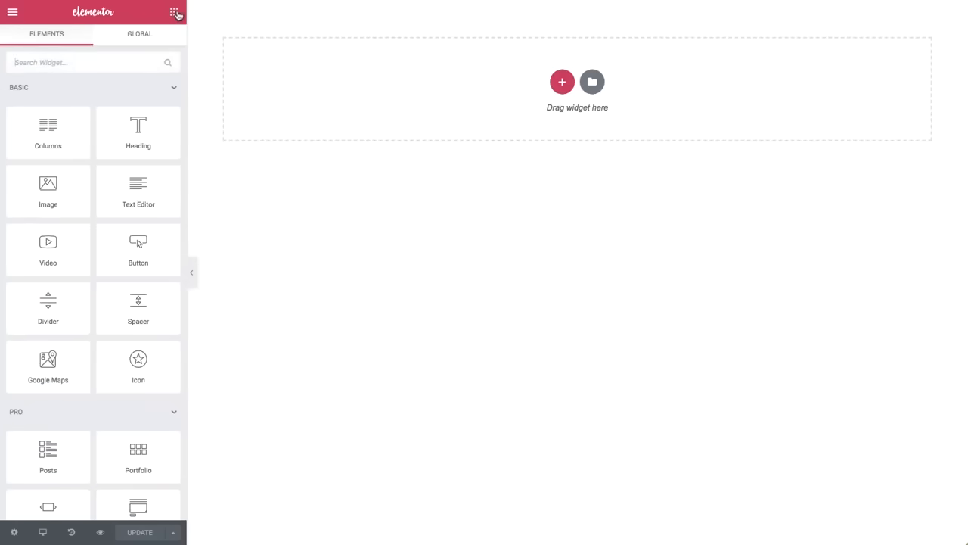
- Add a single-column section and set its height to Min Height with a minimum of 90 VH
{"action": "left_click", "coordinate": [562, 81]}
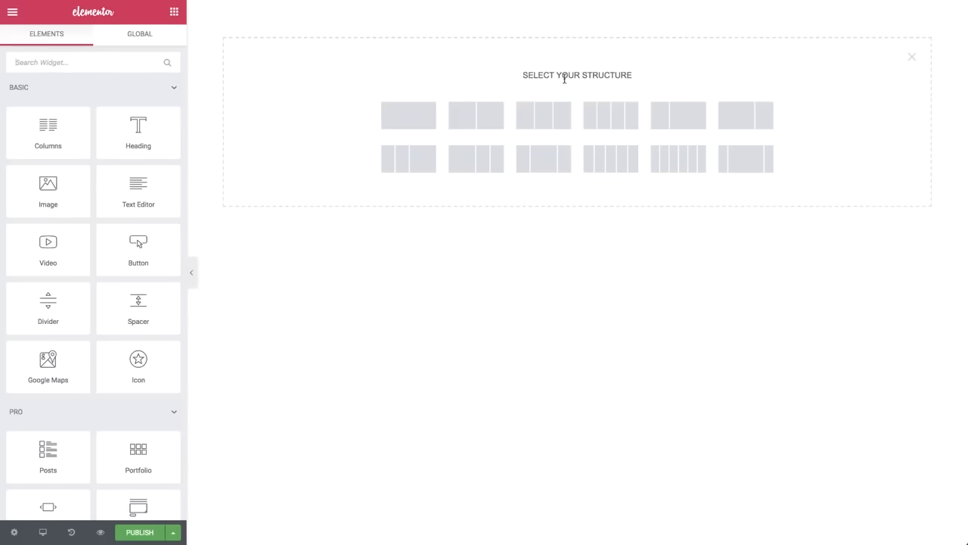
{"action": "left_click", "coordinate": [428, 115]}
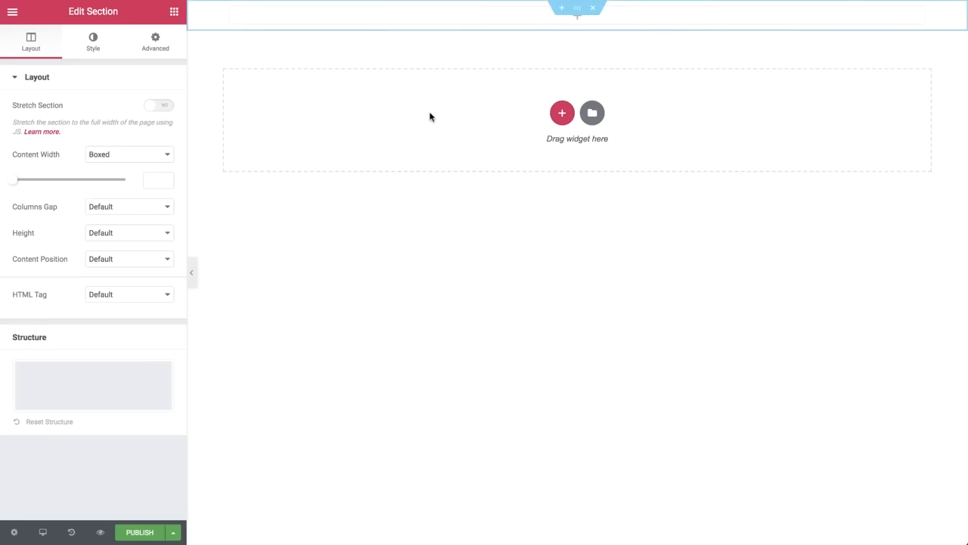
{"action": "left_click", "coordinate": [142, 235]}
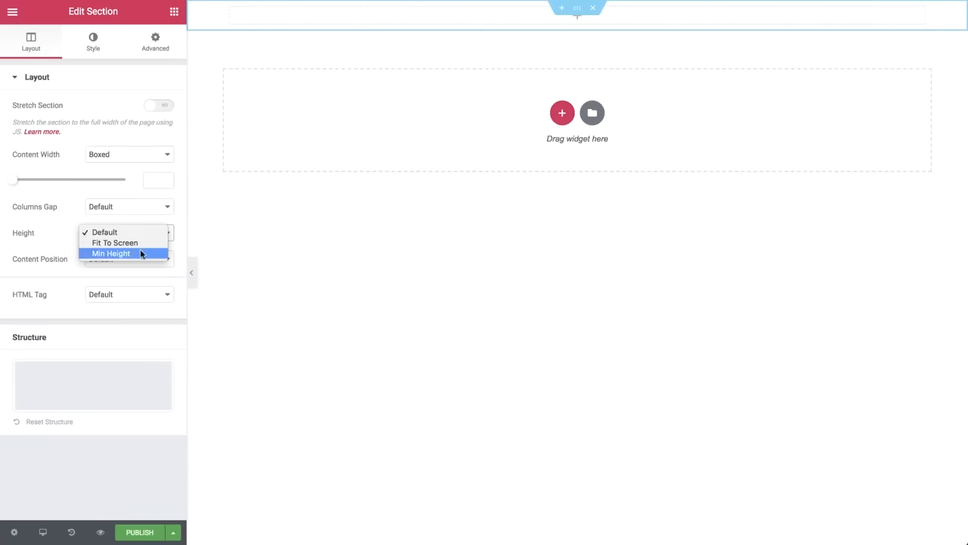
{"action": "left_click", "coordinate": [142, 253]}
{"action": "left_click", "coordinate": [169, 257]}
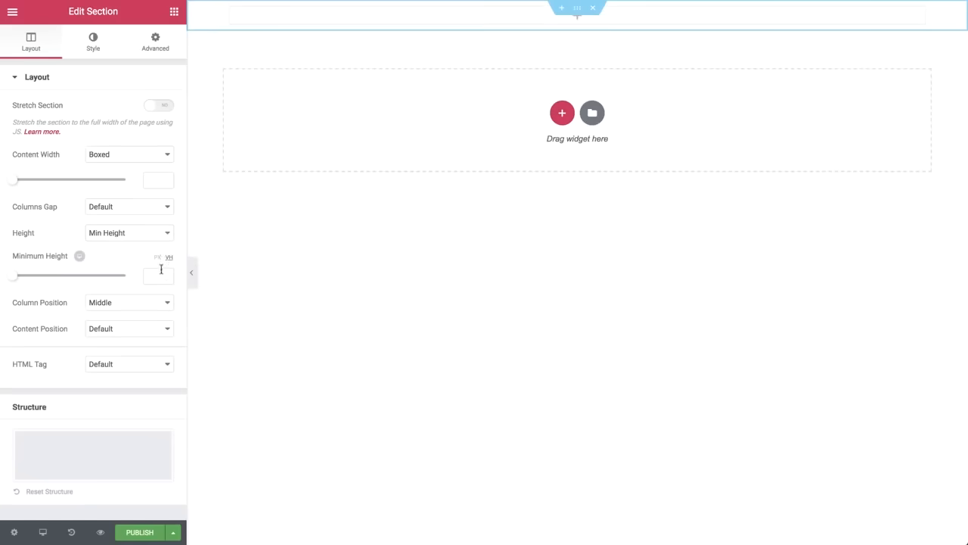
{"action": "left_click", "coordinate": [151, 277]}
{"action": "type", "text": "90"}
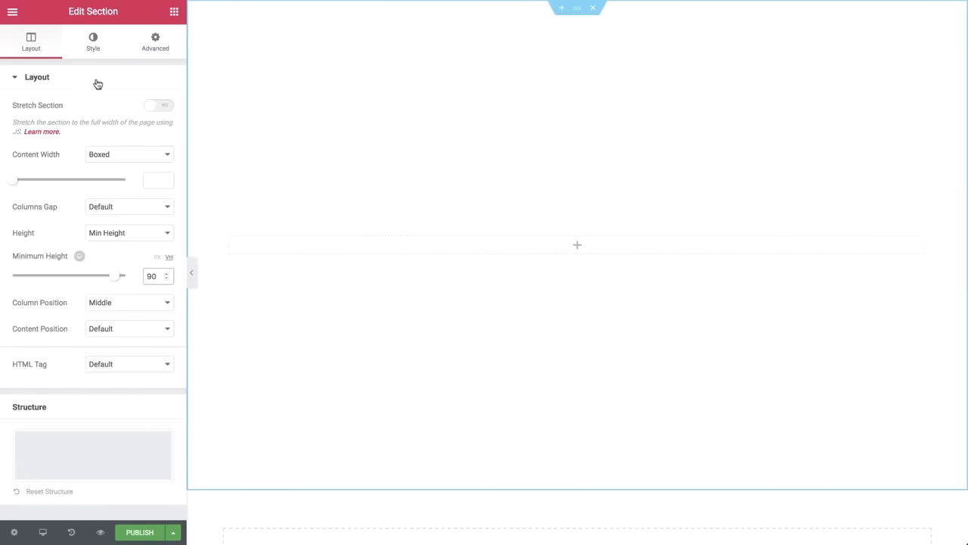
- Give the section a classic background in the palette's light blue color
{"action": "left_click", "coordinate": [91, 38]}
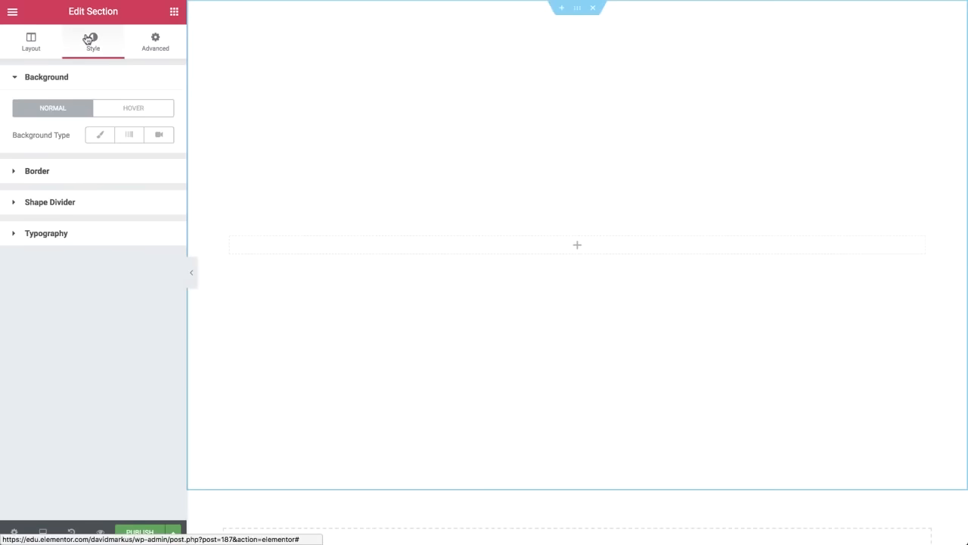
{"action": "left_click", "coordinate": [101, 135]}
{"action": "left_click", "coordinate": [159, 161]}
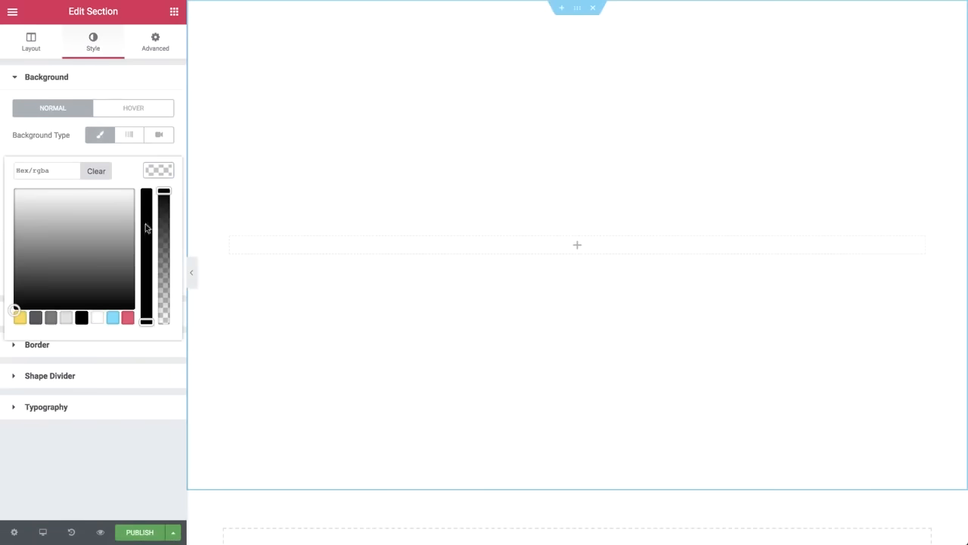
{"action": "left_click", "coordinate": [112, 318]}
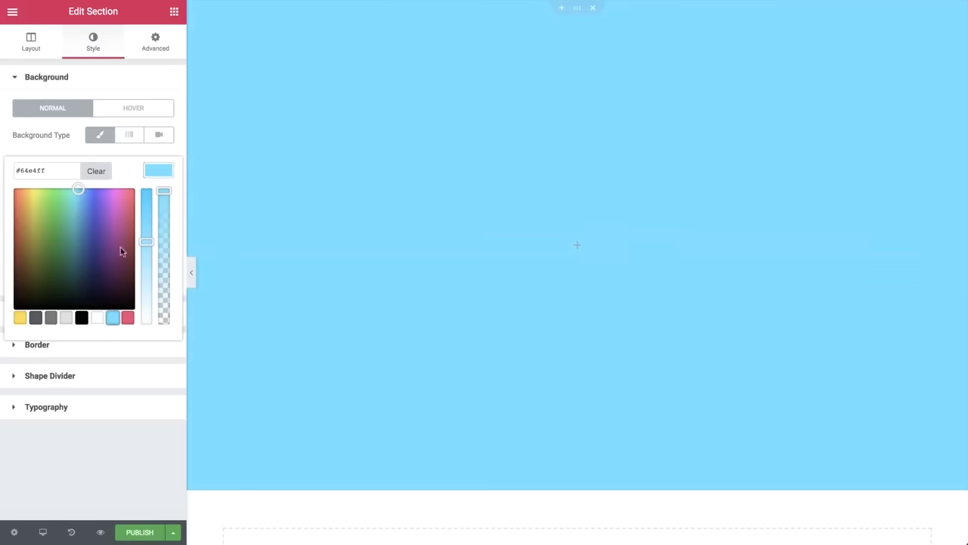
{"action": "left_click", "coordinate": [158, 169]}
- Add a classic background overlay to the section using the image 01-hero.png from the media library
{"action": "left_click", "coordinate": [53, 318]}
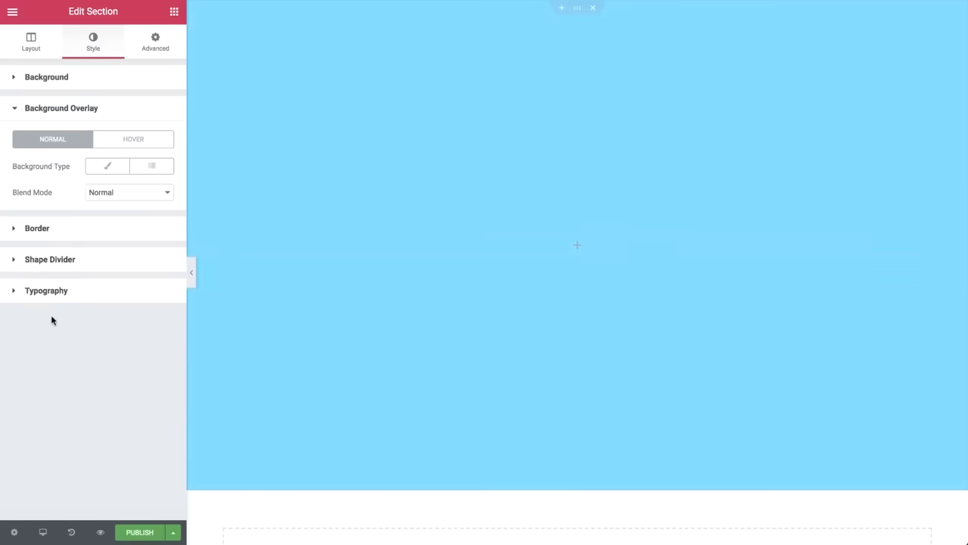
{"action": "left_click", "coordinate": [107, 165]}
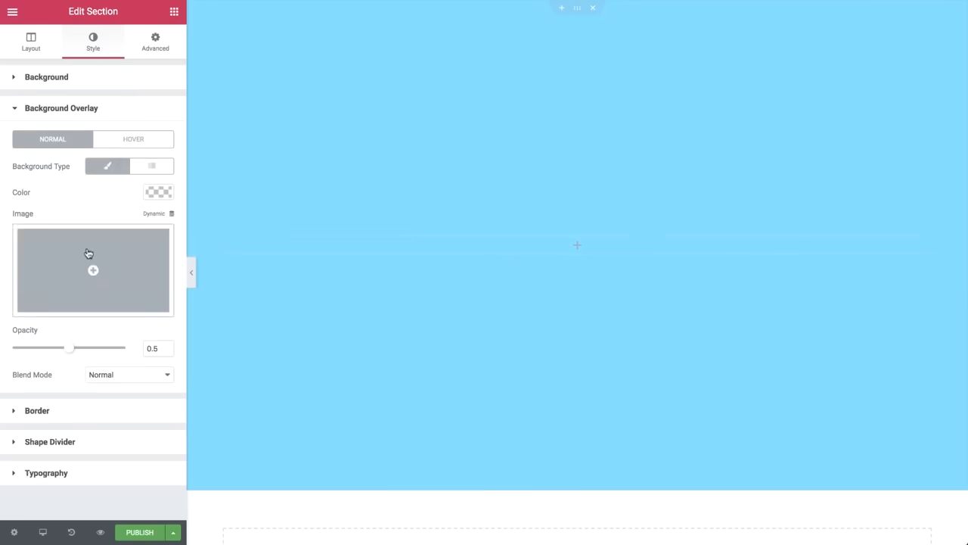
{"action": "left_click", "coordinate": [88, 253]}
{"action": "left_click", "coordinate": [705, 148]}
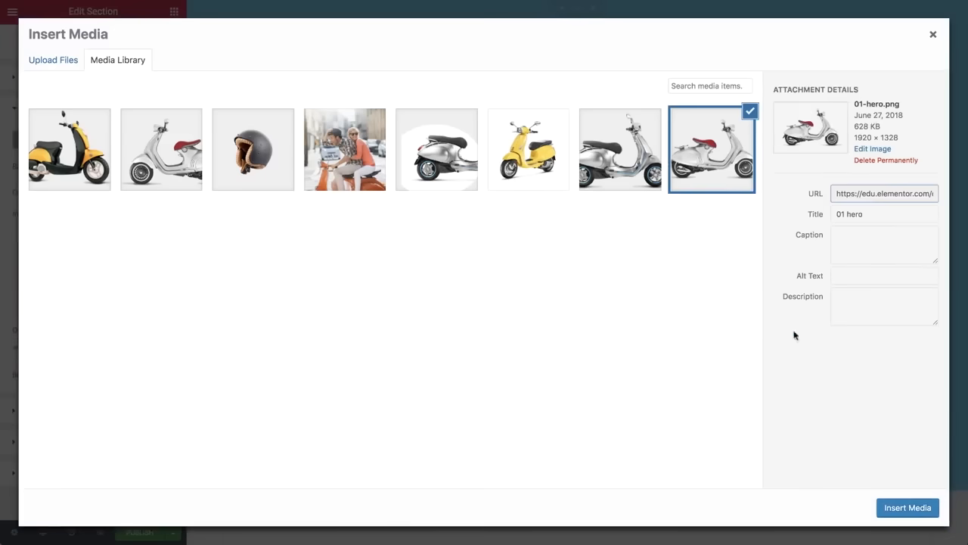
{"action": "left_click", "coordinate": [905, 507]}
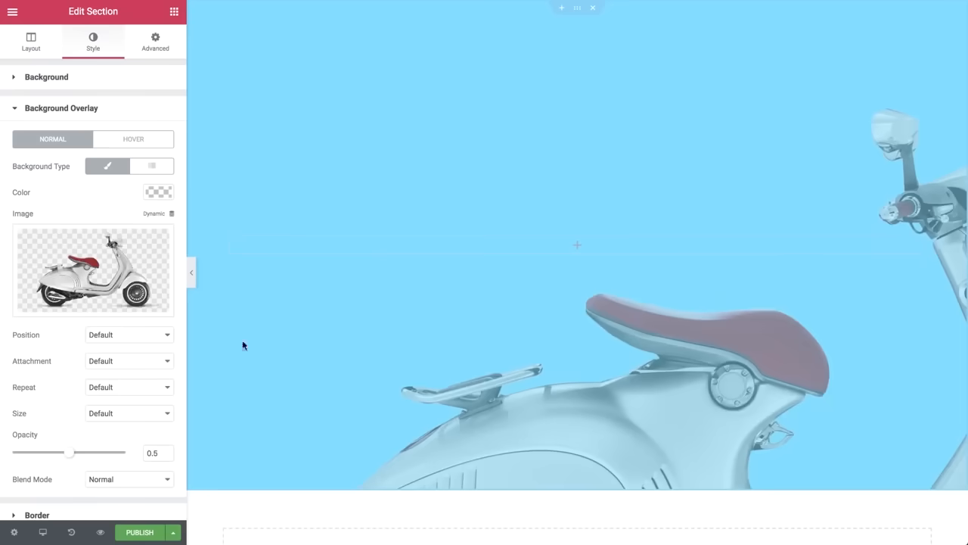
- Set the overlay image to Center Center position, No-repeat and Contain size, with an opacity of 1
{"action": "left_click", "coordinate": [97, 334]}
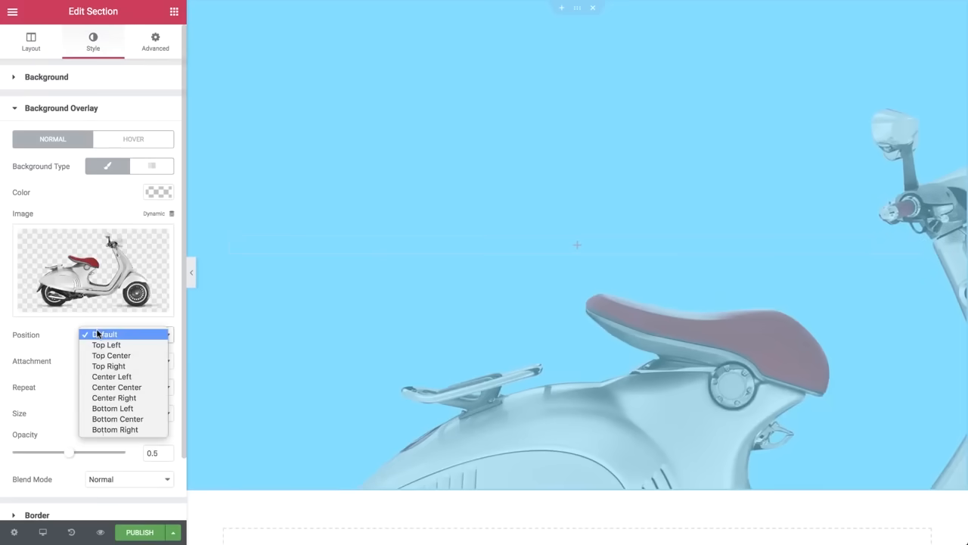
{"action": "left_click", "coordinate": [101, 387]}
{"action": "left_click", "coordinate": [104, 386]}
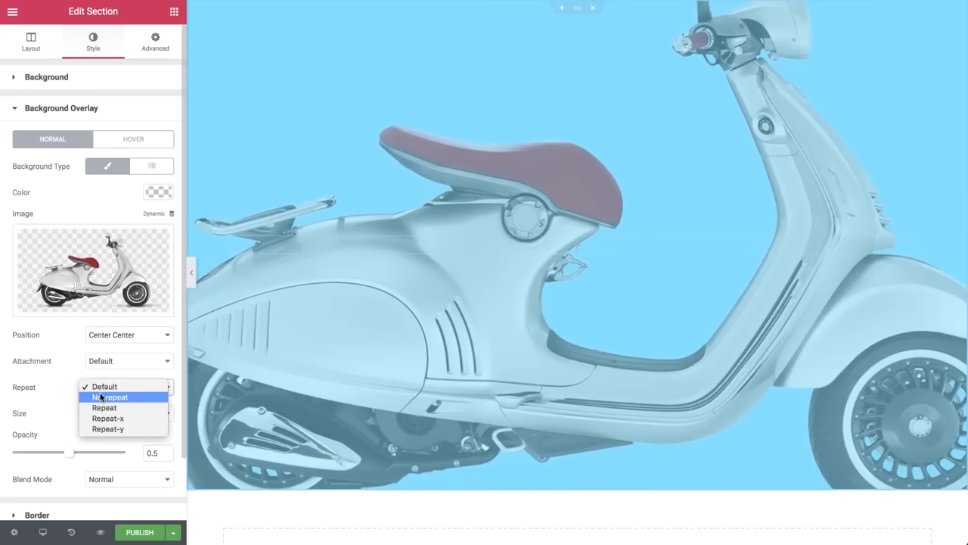
{"action": "left_click", "coordinate": [102, 397]}
{"action": "scroll", "coordinate": [101, 399], "scroll_direction": "down", "scroll_amount": 2}
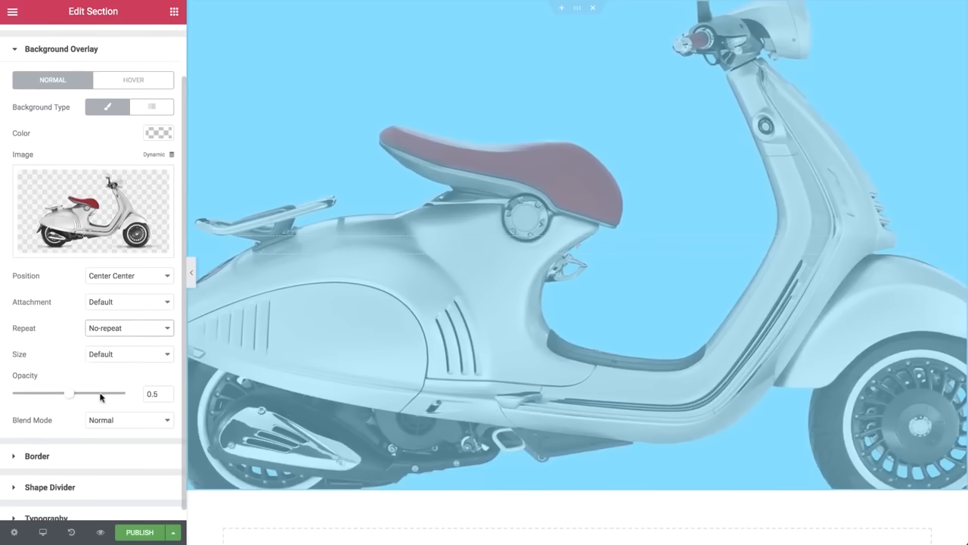
{"action": "left_click", "coordinate": [105, 357]}
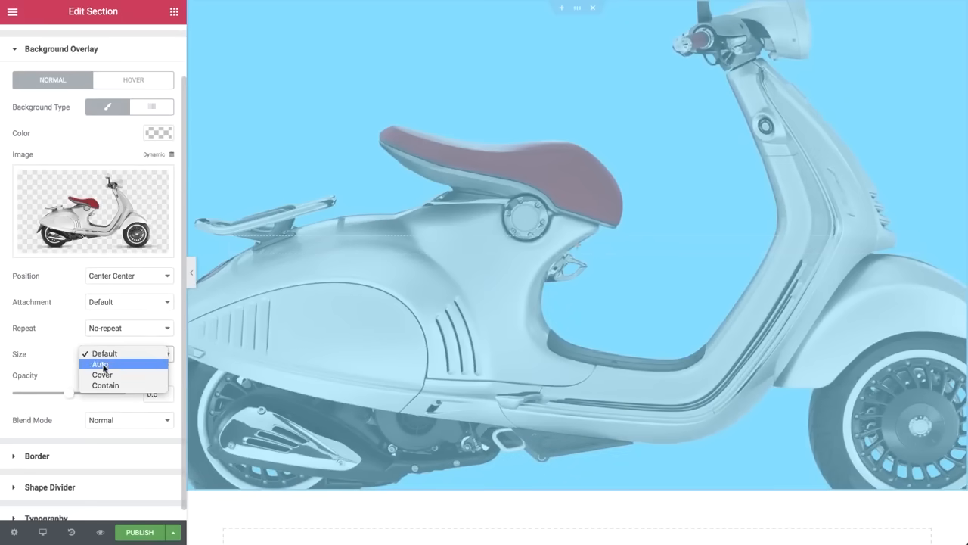
{"action": "left_click", "coordinate": [98, 383]}
{"action": "left_click_drag", "start_coordinate": [71, 396], "coordinate": [136, 398]}
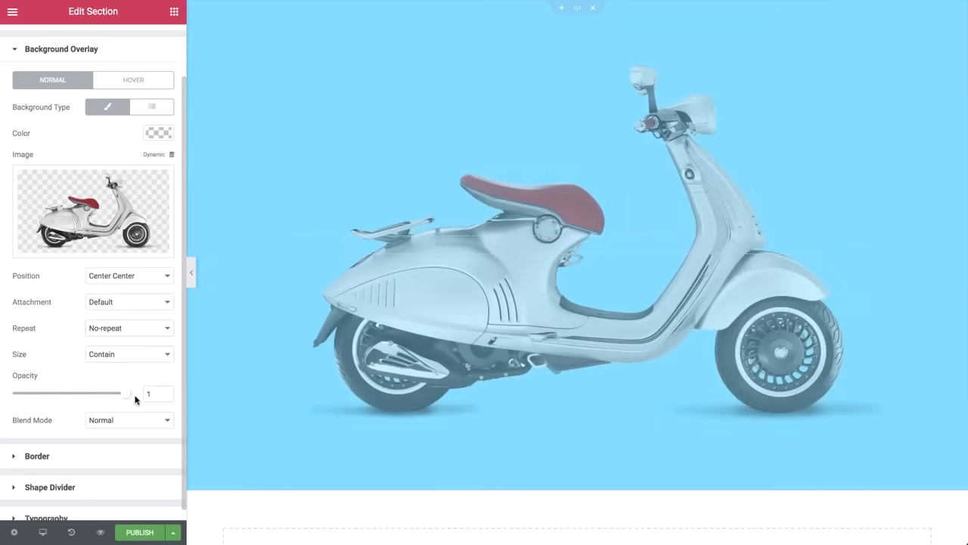
- Try the Multiply blend mode on the background overlay, then set it to Darken
{"action": "scroll", "coordinate": [137, 401], "scroll_direction": "down", "scroll_amount": 1}
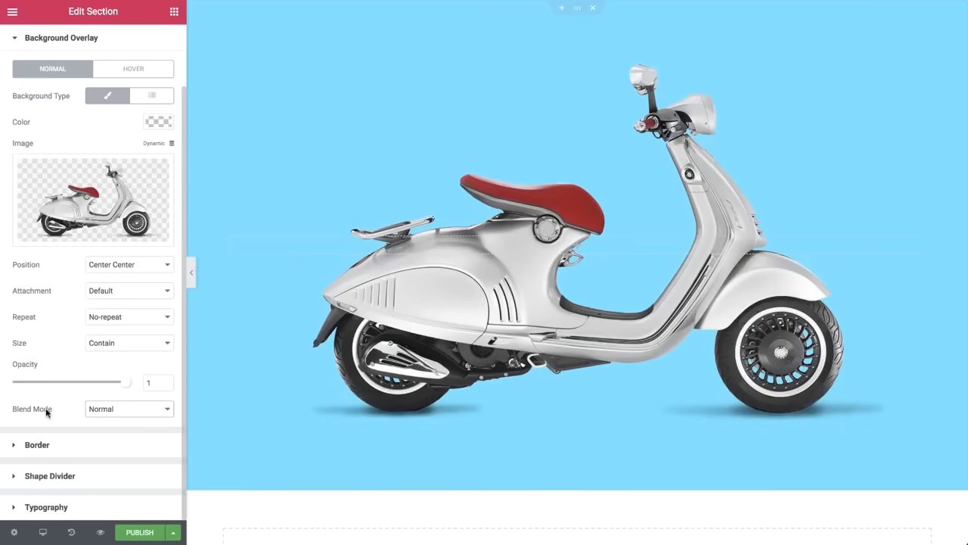
{"action": "left_click", "coordinate": [112, 413]}
{"action": "left_click", "coordinate": [112, 423]}
{"action": "left_click", "coordinate": [114, 415]}
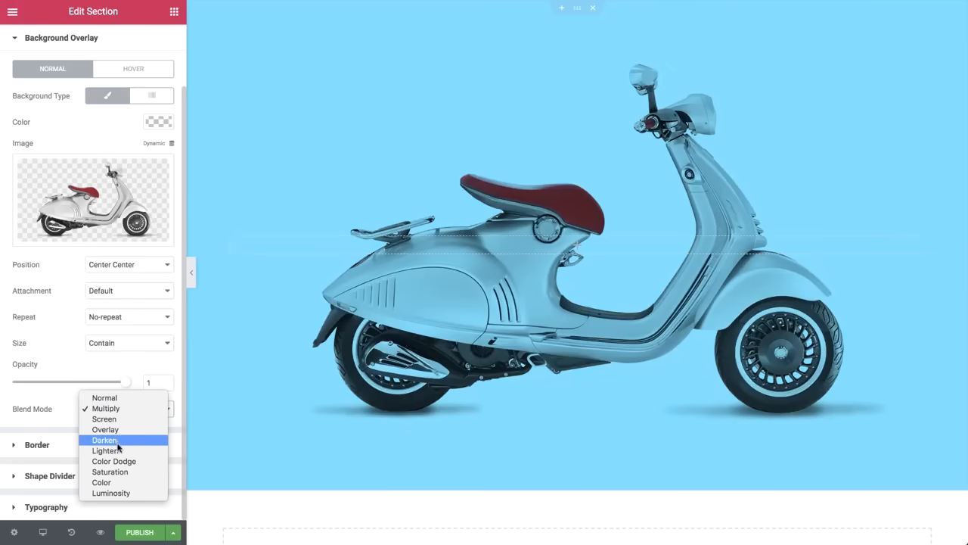
{"action": "left_click", "coordinate": [119, 441]}
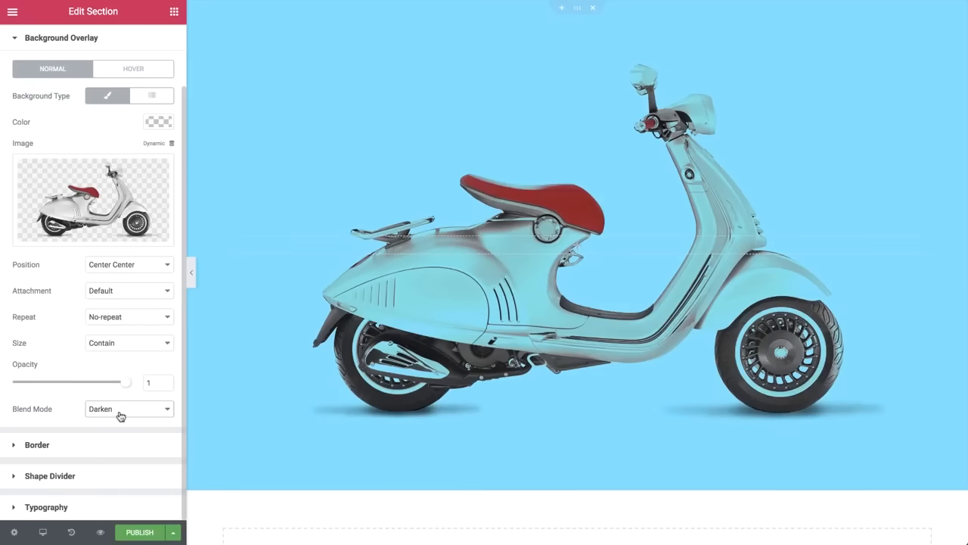
- Add a center-aligned heading reading "win a" to the section and open its style settings
{"action": "scroll", "coordinate": [119, 416], "scroll_direction": "up", "scroll_amount": 2}
{"action": "left_click", "coordinate": [174, 11]}
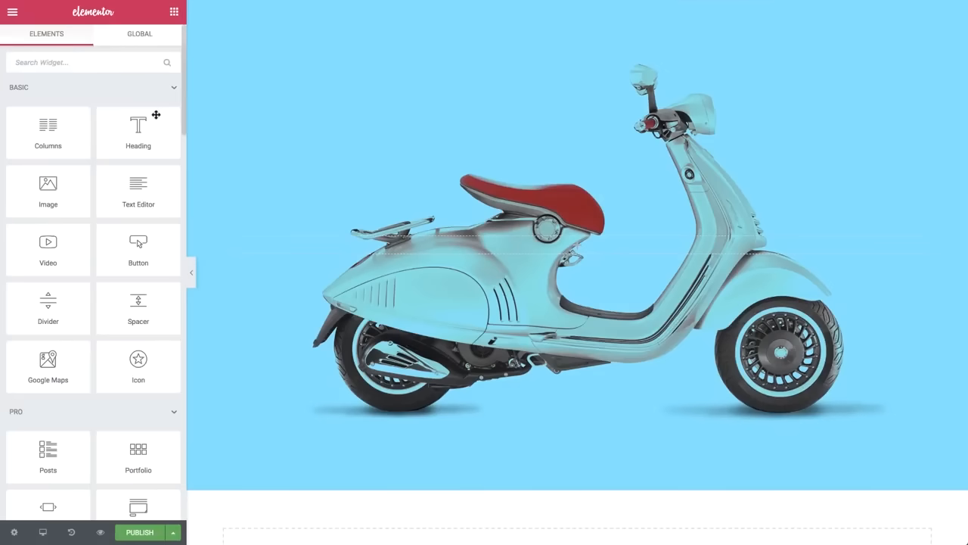
{"action": "left_click_drag", "start_coordinate": [156, 115], "coordinate": [351, 255]}
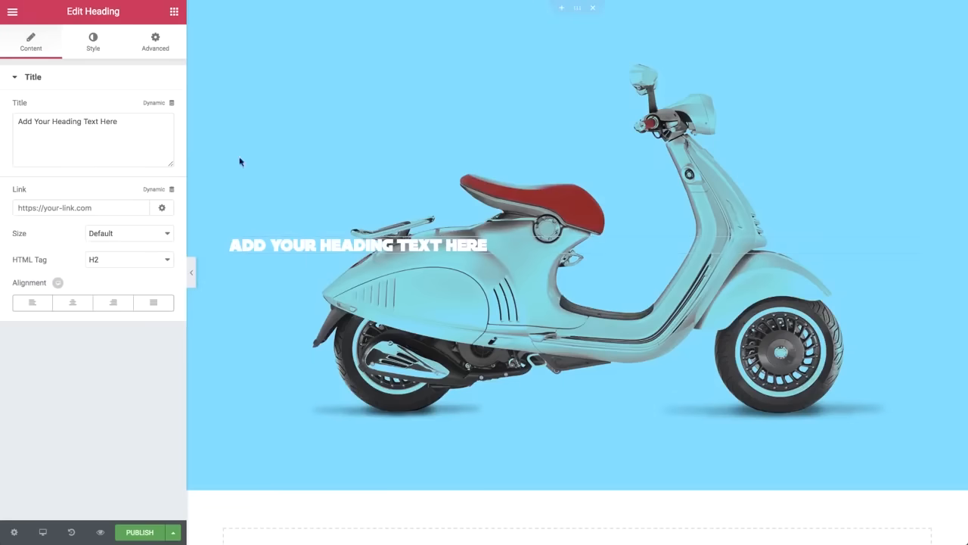
{"action": "left_click", "coordinate": [141, 119]}
{"action": "key", "text": "ctrl+a"}
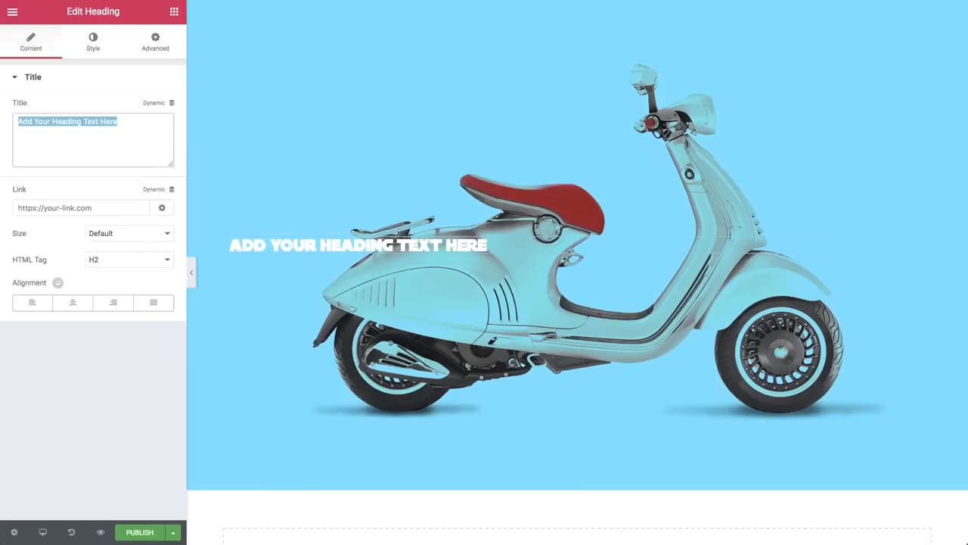
{"action": "type", "text": "win a"}
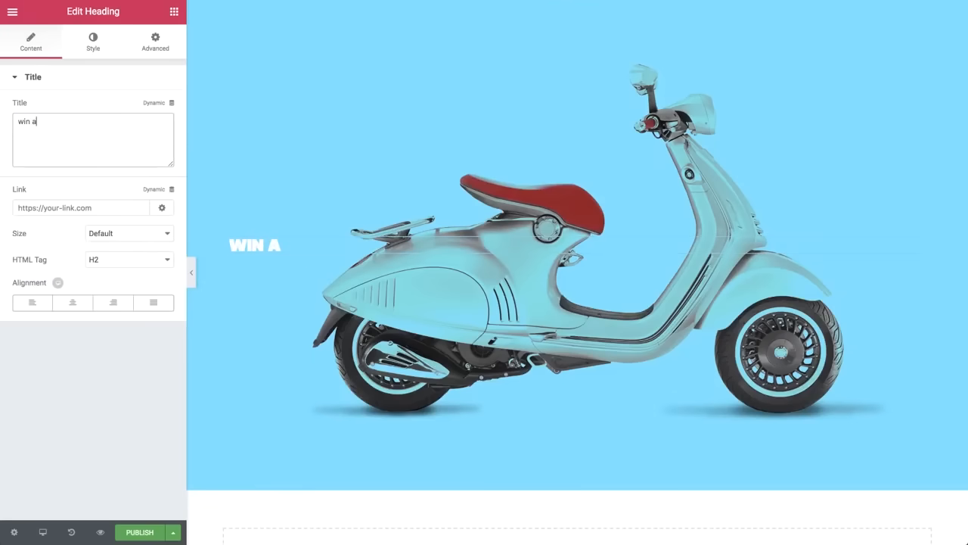
{"action": "left_click", "coordinate": [72, 302]}
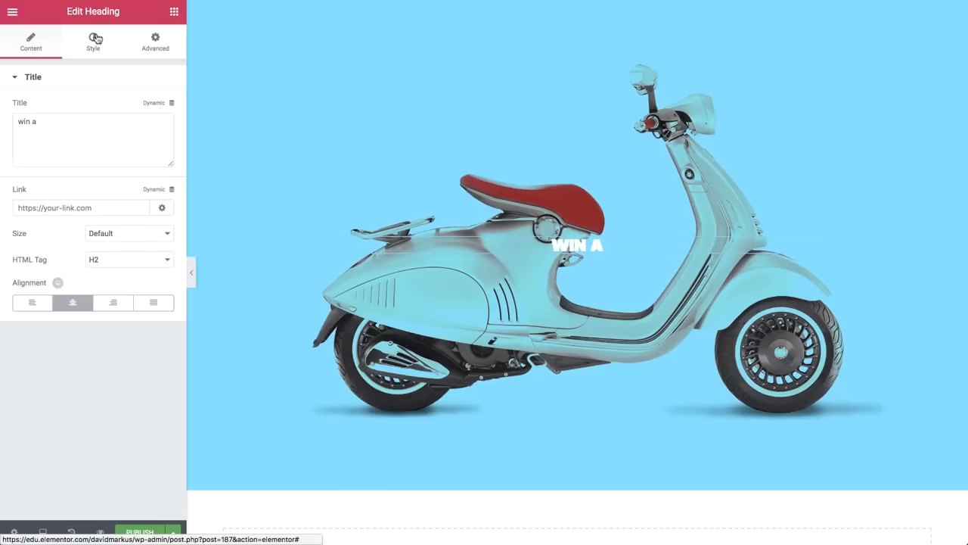
{"action": "left_click", "coordinate": [95, 40]}
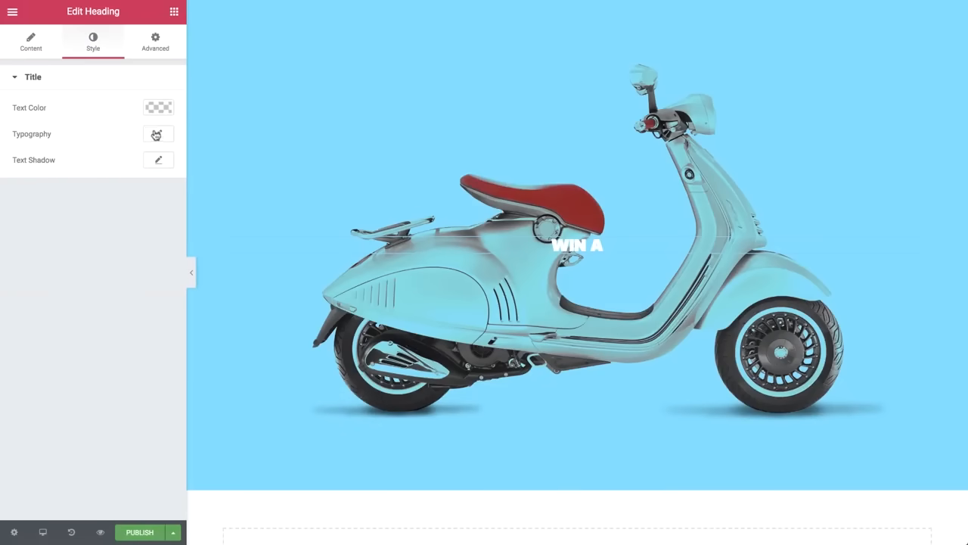
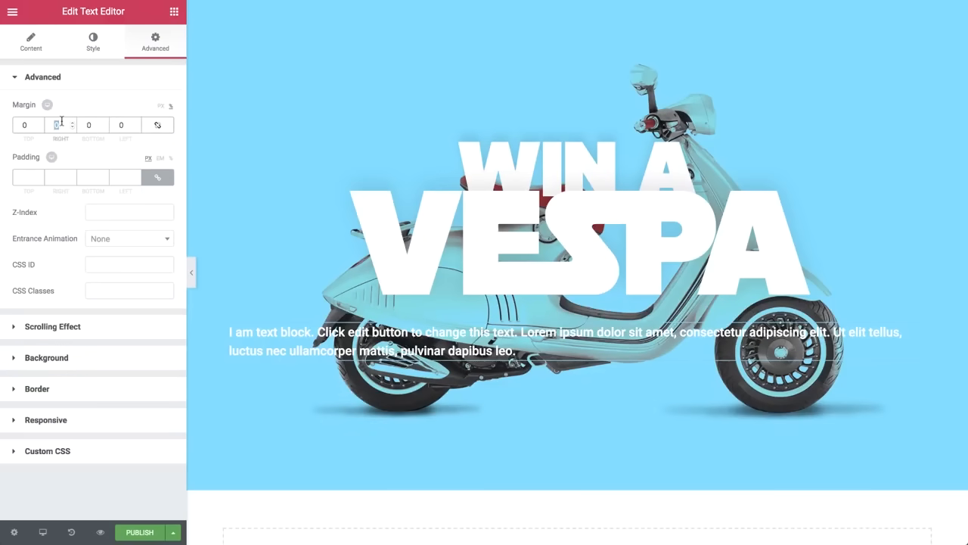
- Set the text block's margins to 25% right, 3% bottom and 25% left, and center its text
{"action": "type", "text": "25"}
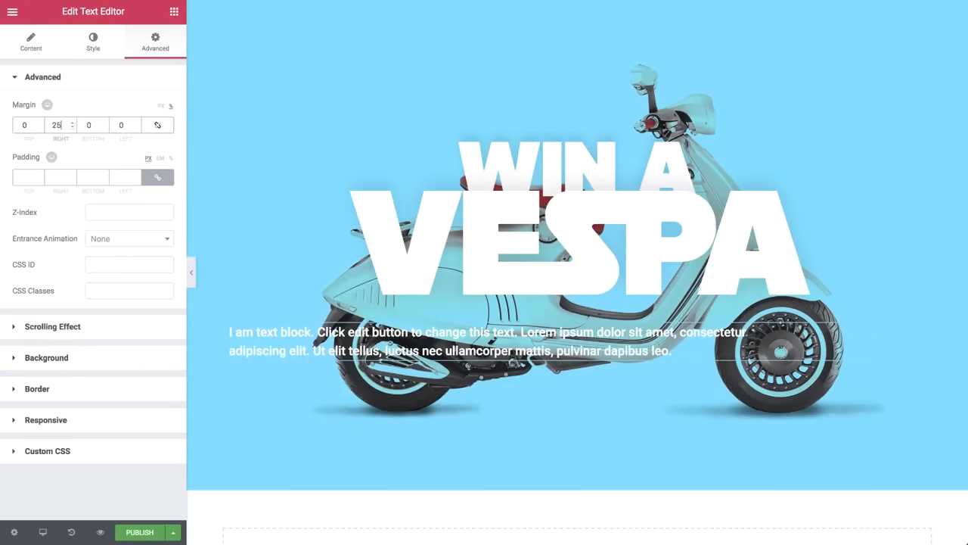
{"action": "key", "text": "Tab"}
{"action": "type", "text": "3"}
{"action": "key", "text": "Tab"}
{"action": "type", "text": "25"}
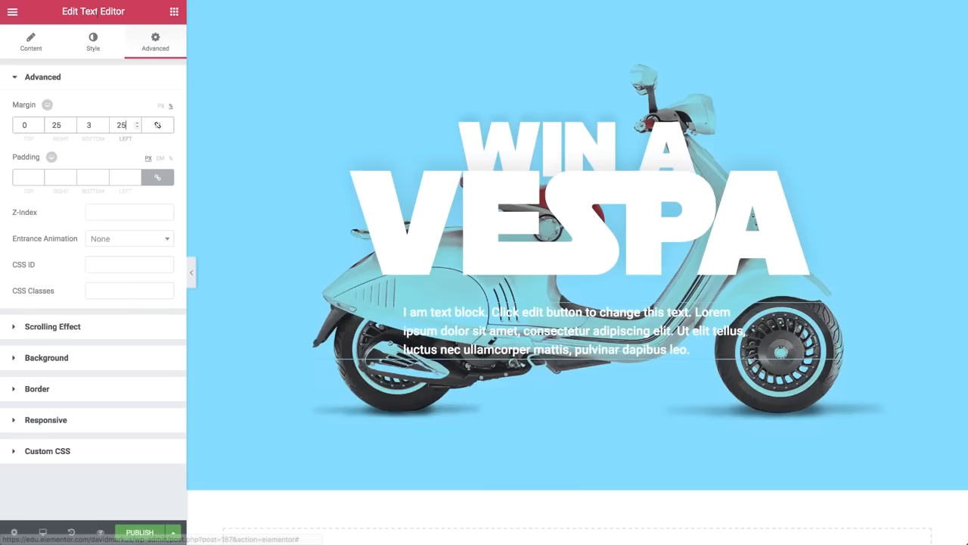
{"action": "left_click", "coordinate": [94, 41]}
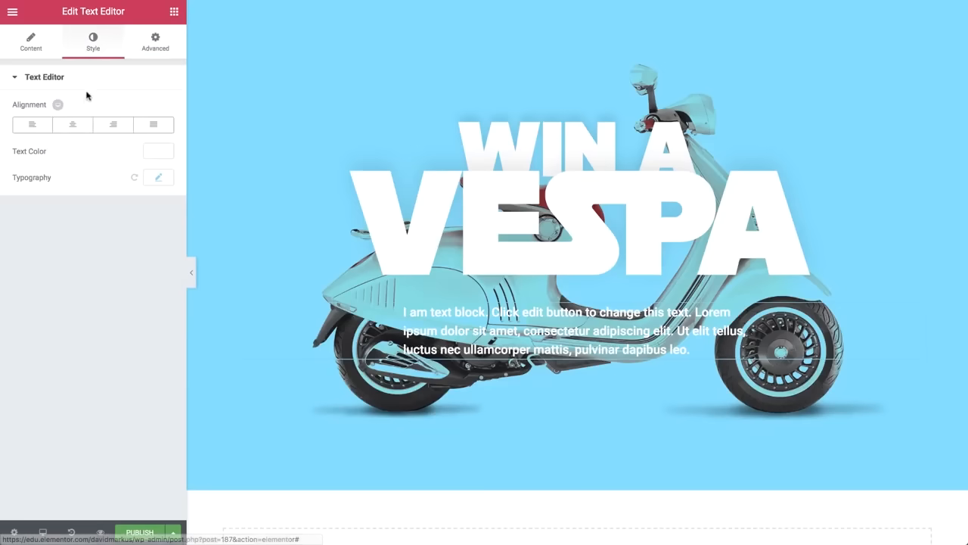
{"action": "left_click", "coordinate": [73, 126]}
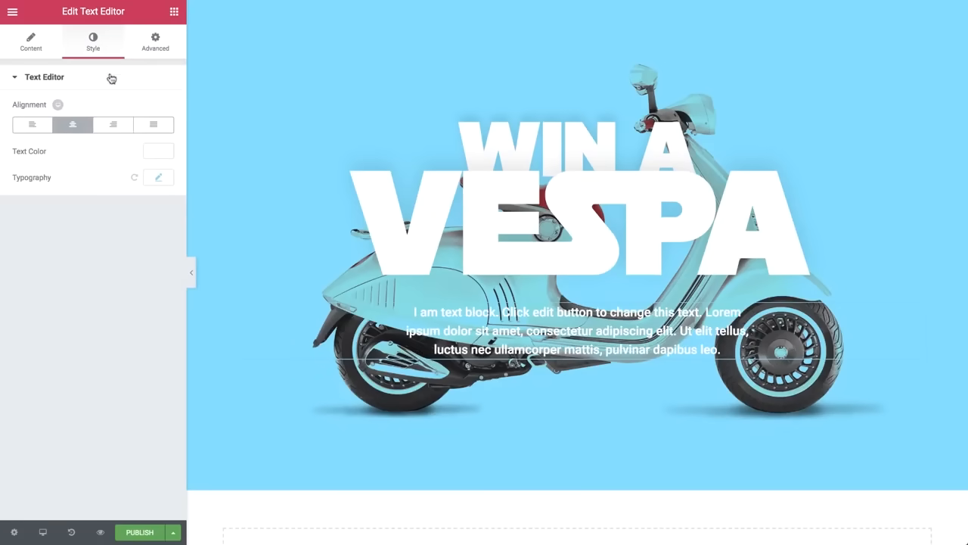
- Add a button below the text block and set its text to "I want to win"
{"action": "left_click", "coordinate": [174, 11]}
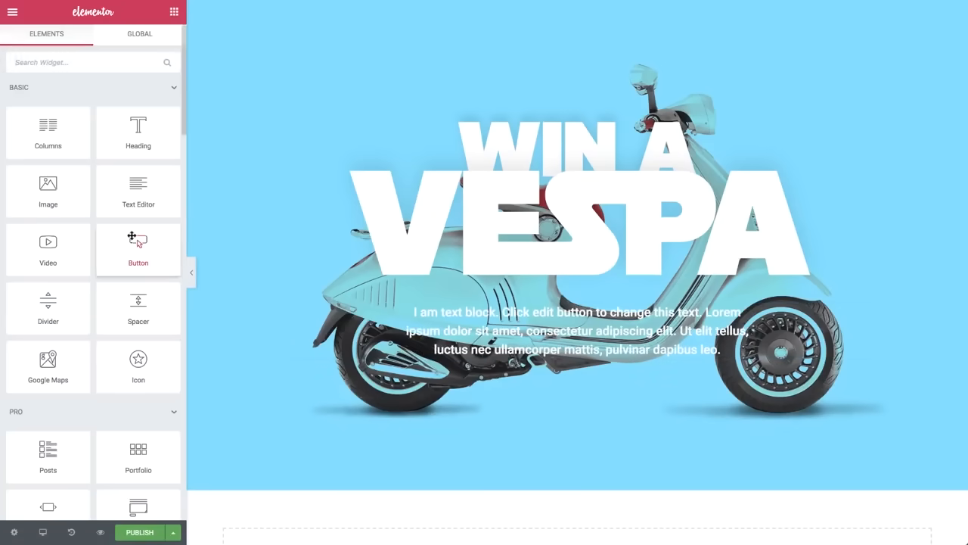
{"action": "left_click_drag", "start_coordinate": [133, 244], "coordinate": [439, 356]}
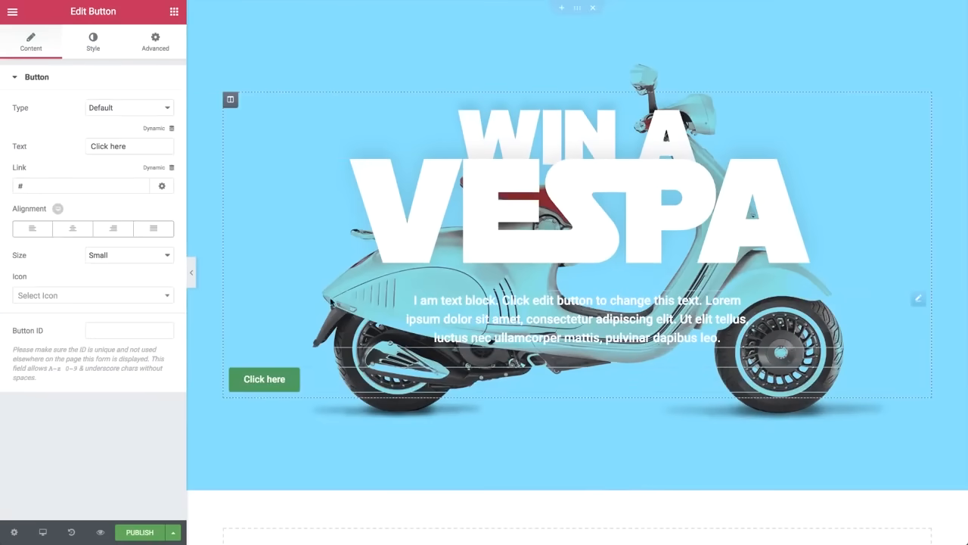
{"action": "left_click_drag", "start_coordinate": [133, 146], "coordinate": [24, 151]}
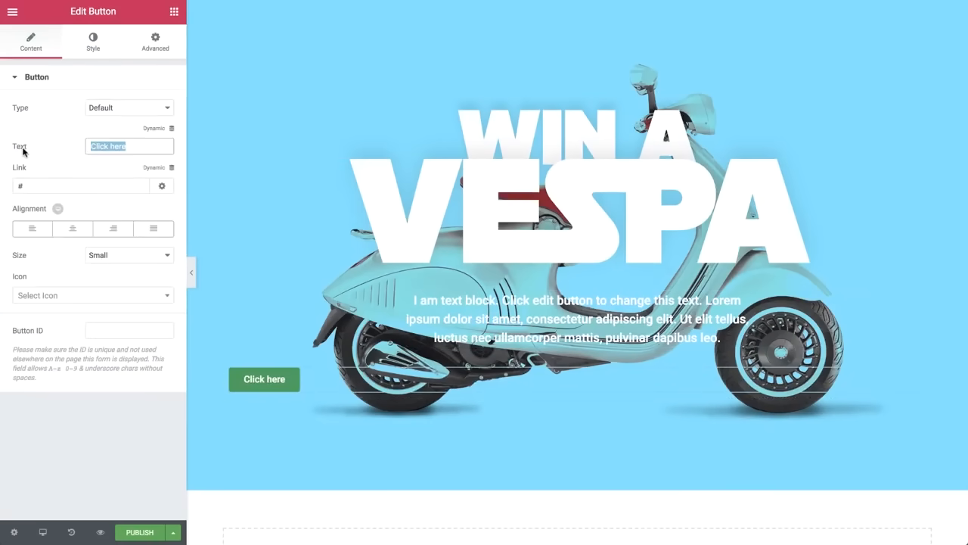
{"action": "type", "text": "I want to "}
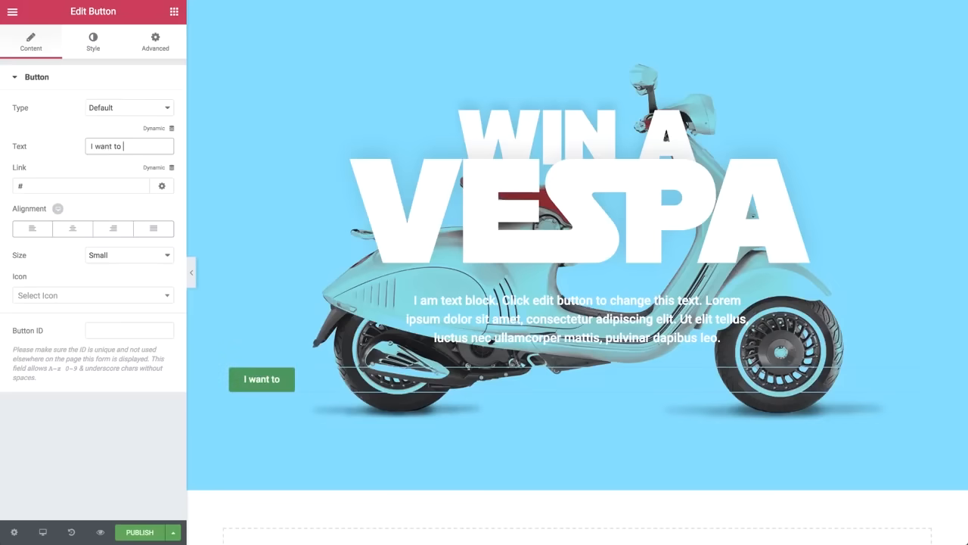
{"action": "type", "text": "win"}
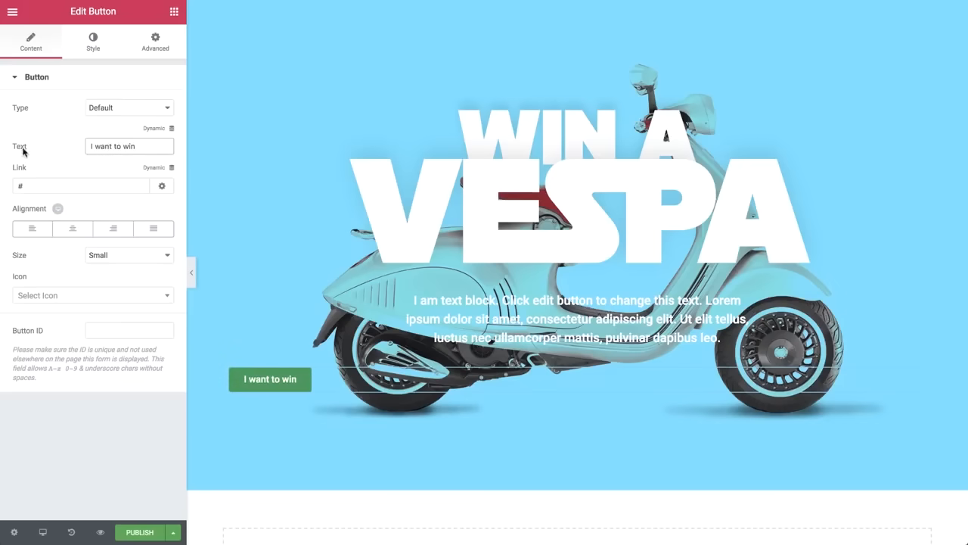
- Center the "I want to win" button and set its size to Medium
{"action": "left_click", "coordinate": [72, 228]}
{"action": "left_click", "coordinate": [115, 260]}
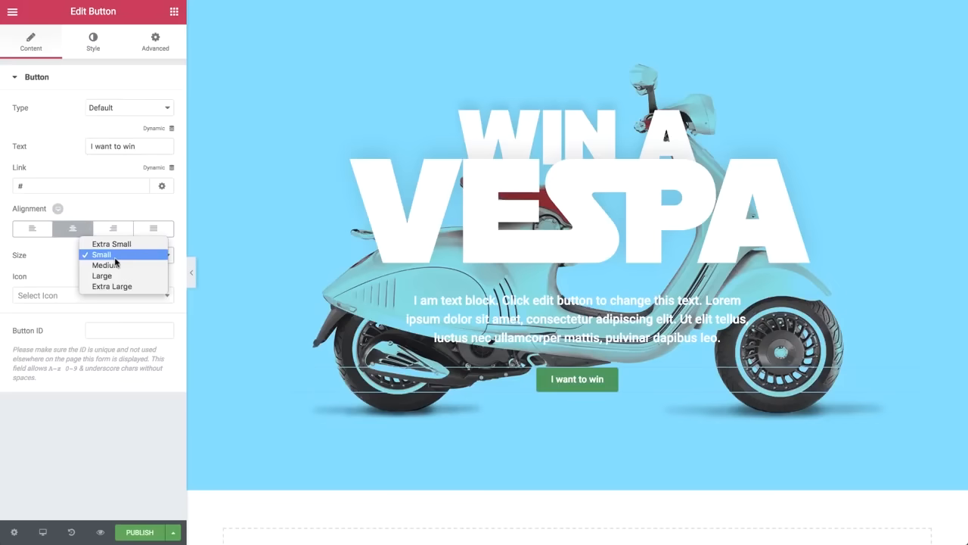
{"action": "left_click", "coordinate": [116, 265]}
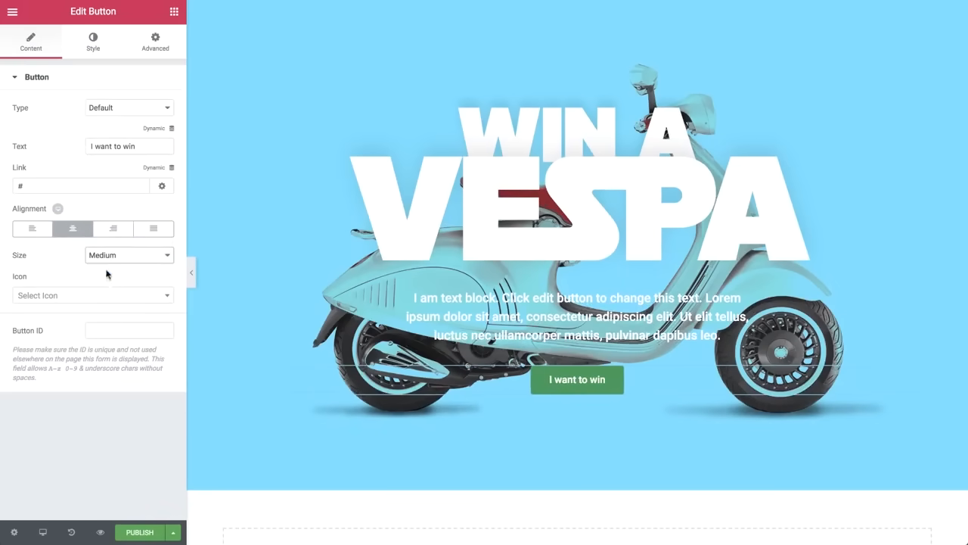
- Find the arrow icons and assign the long-arrow-right icon to the button
{"action": "left_click", "coordinate": [62, 297]}
{"action": "type", "text": "arr"}
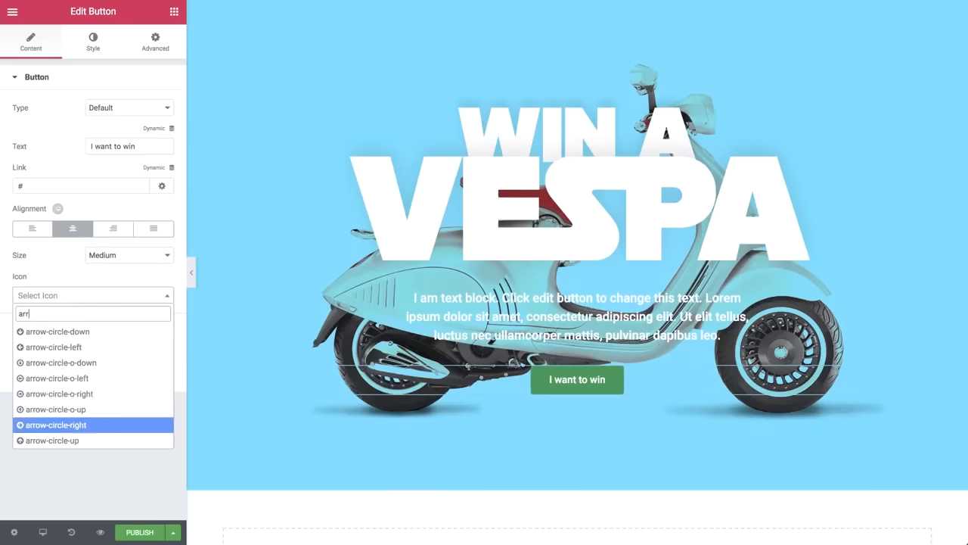
{"action": "key", "text": "Down"}
{"action": "key", "text": "Down"}
{"action": "key", "text": "Down"}
{"action": "key", "text": "Down"}
{"action": "key", "text": "Down"}
{"action": "key", "text": "Down"}
{"action": "key", "text": "Down"}
{"action": "key", "text": "Down"}
{"action": "key", "text": "Down"}
{"action": "key", "text": "Down"}
{"action": "key", "text": "Down"}
{"action": "key", "text": "Down"}
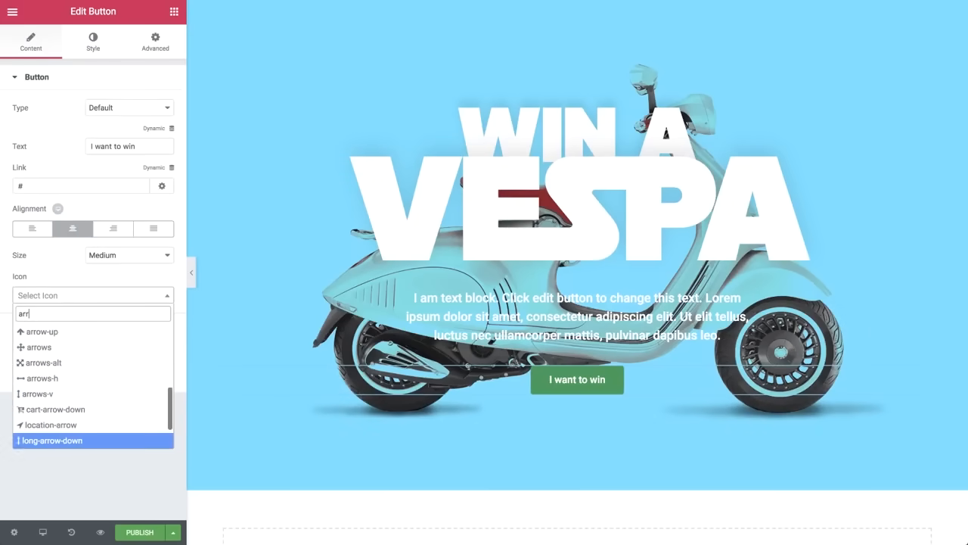
{"action": "key", "text": "Down"}
{"action": "key", "text": "Down"}
{"action": "key", "text": "Down"}
{"action": "key", "text": "Up"}
{"action": "key", "text": "Return"}
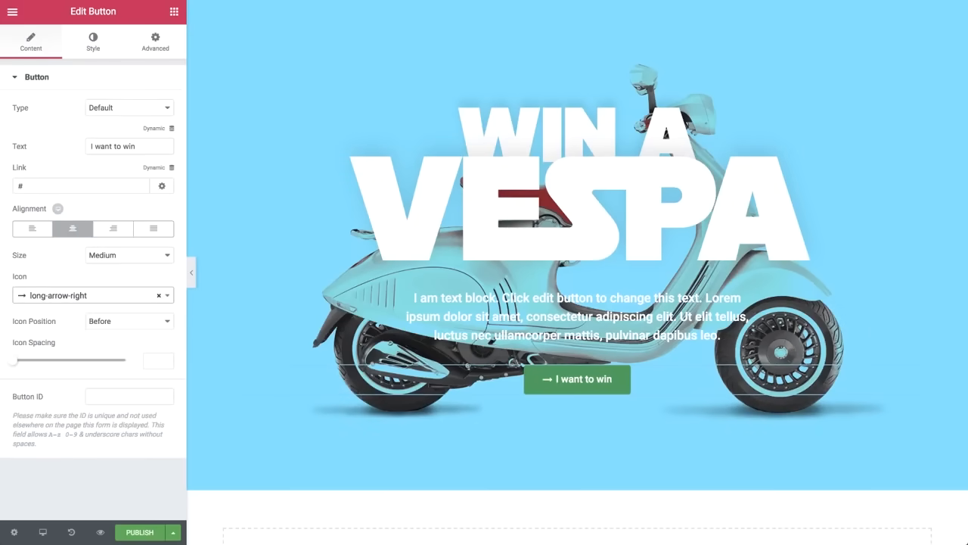
- Place the button's arrow icon after the text with an icon spacing of 15
{"action": "left_click", "coordinate": [97, 325]}
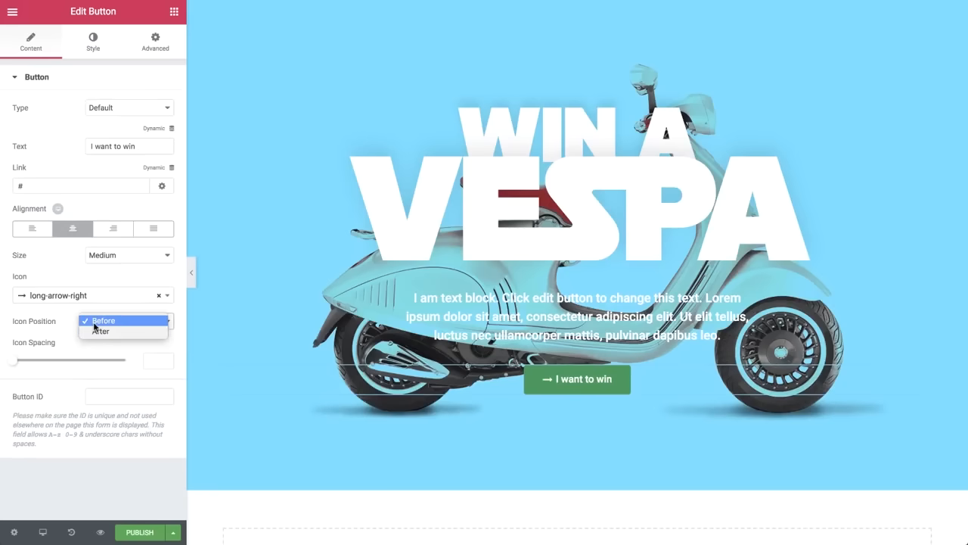
{"action": "left_click", "coordinate": [96, 332]}
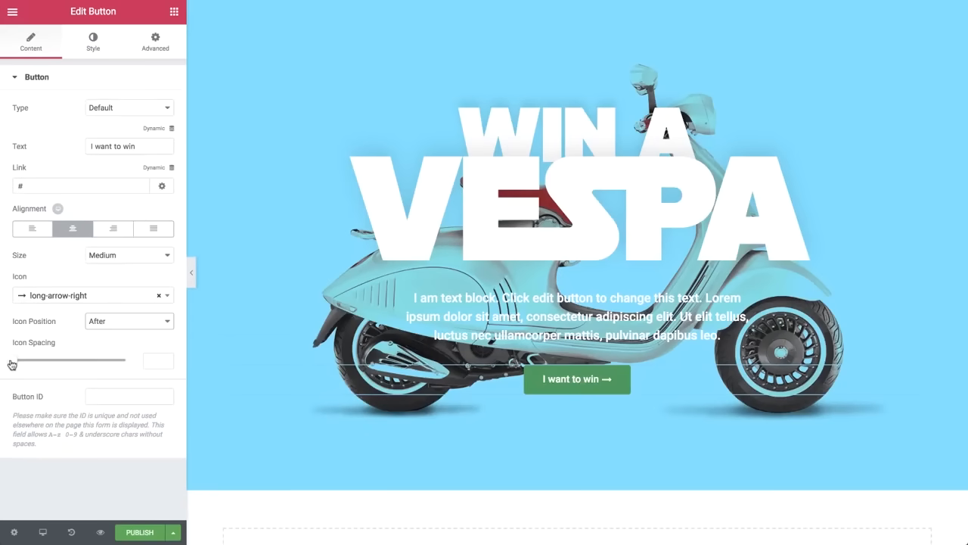
{"action": "left_click_drag", "start_coordinate": [12, 361], "coordinate": [46, 367]}
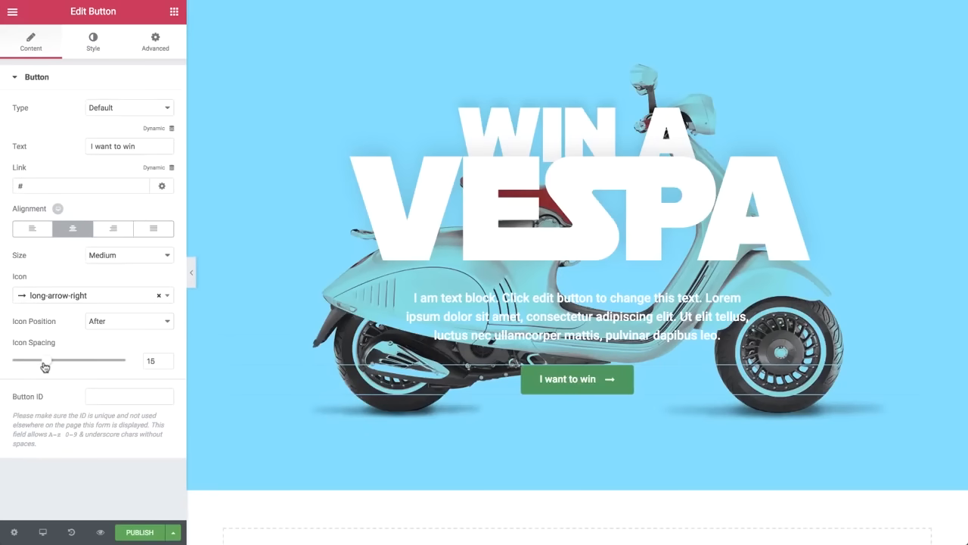
- Style the button with light blue text on a white (#ffffff) background
{"action": "left_click", "coordinate": [100, 50]}
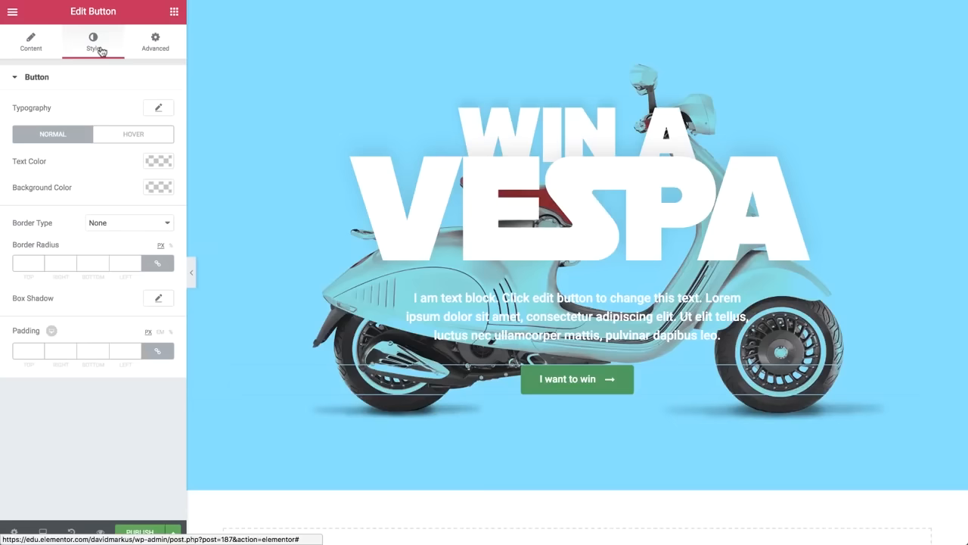
{"action": "left_click", "coordinate": [159, 161]}
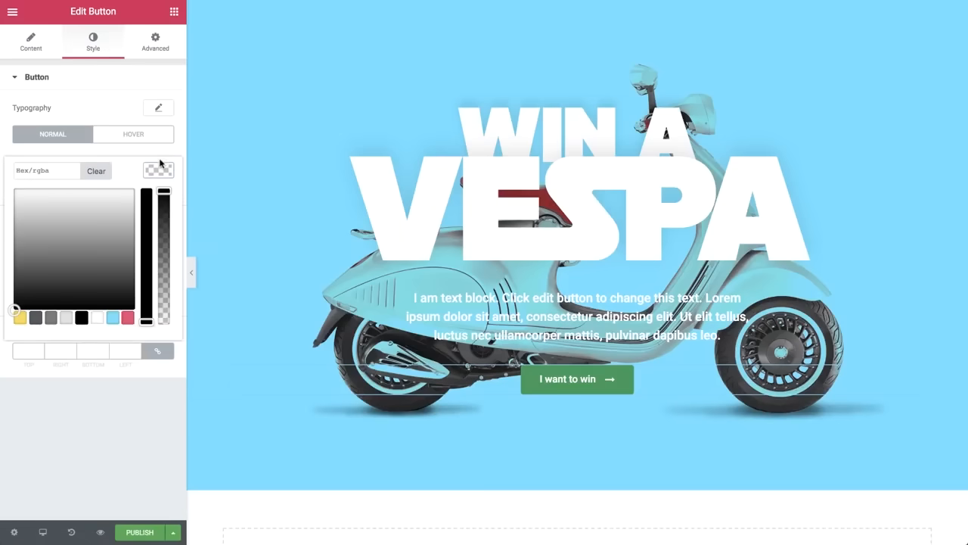
{"action": "left_click", "coordinate": [113, 317]}
{"action": "left_click", "coordinate": [157, 174]}
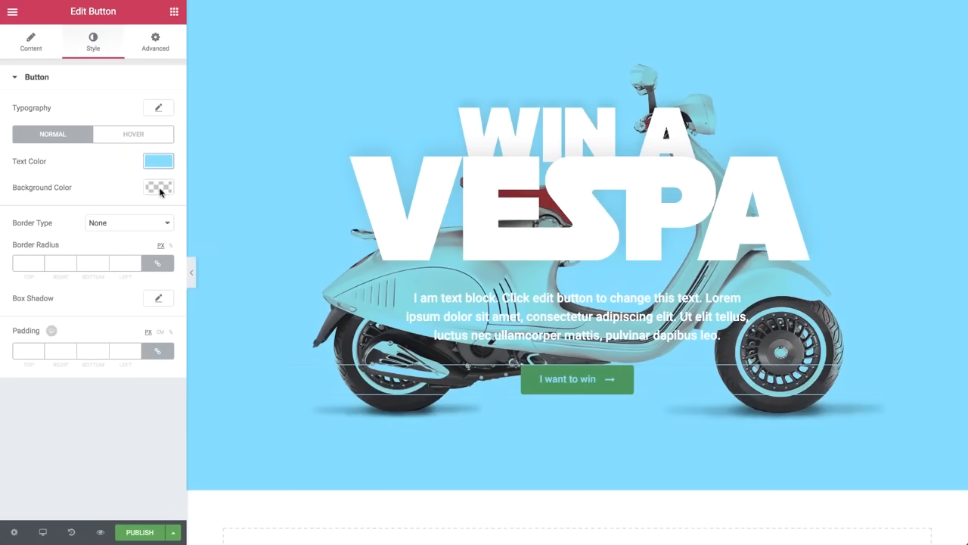
{"action": "left_click", "coordinate": [159, 188]}
{"action": "left_click", "coordinate": [96, 344]}
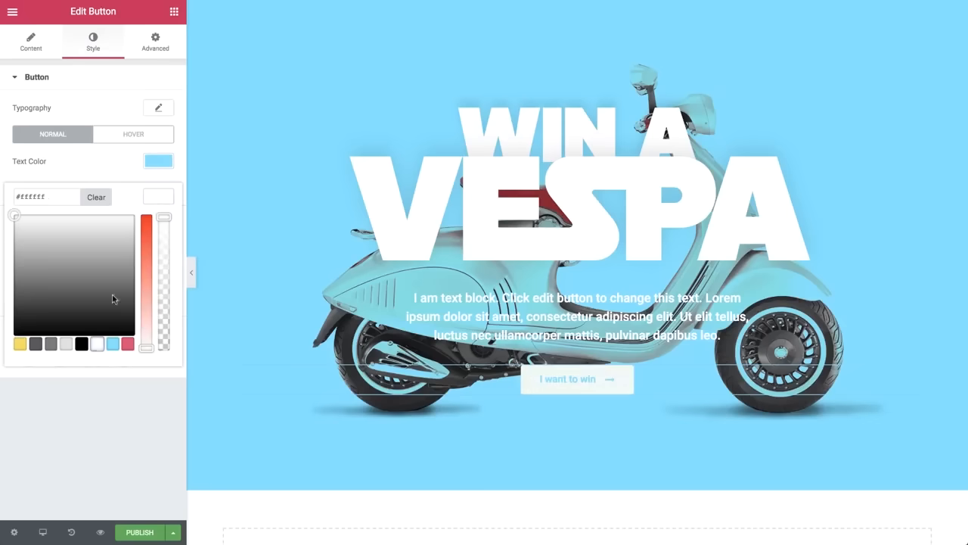
{"action": "left_click", "coordinate": [154, 195]}
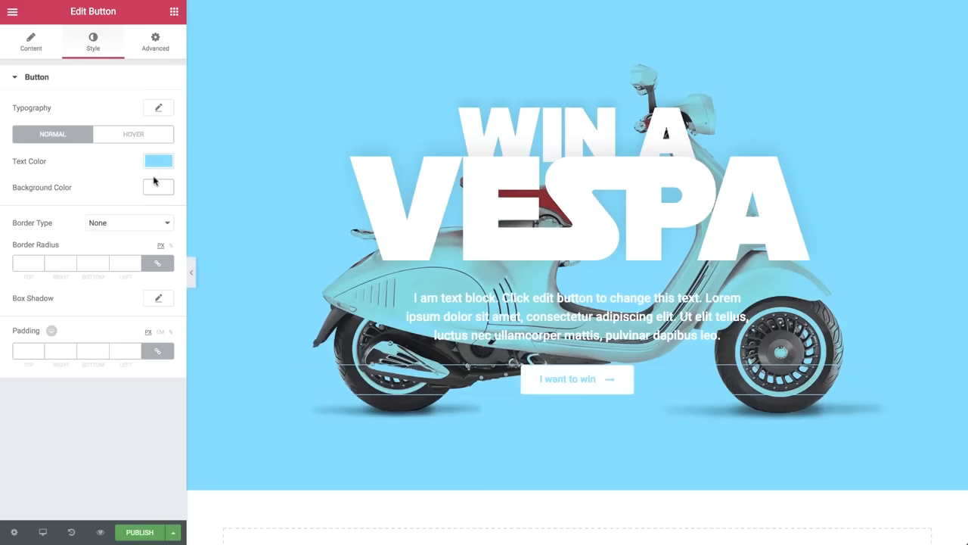
- Set the button's font size to 20 px and its border radius to 50 px on all corners
{"action": "left_click", "coordinate": [158, 107]}
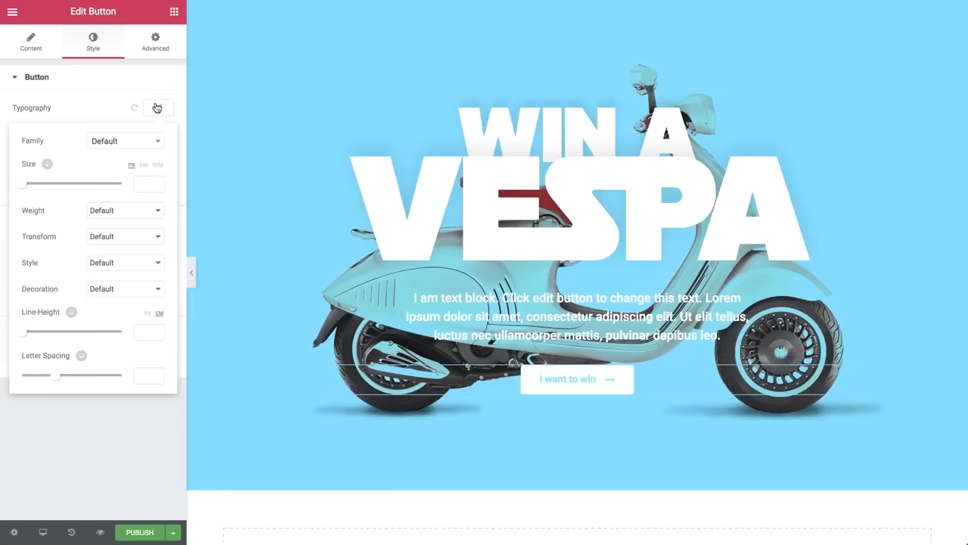
{"action": "left_click", "coordinate": [141, 182]}
{"action": "type", "text": "25"}
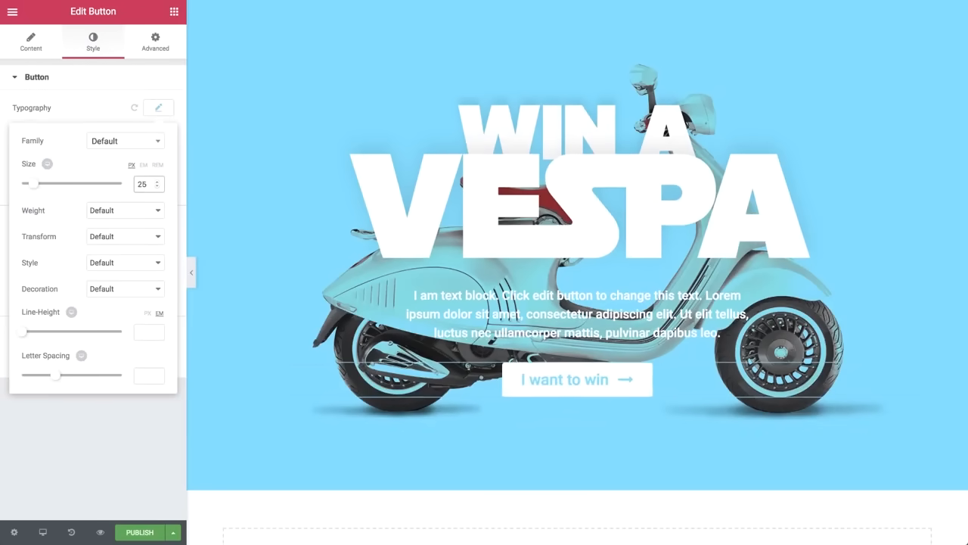
{"action": "key", "text": "BackSpace"}
{"action": "type", "text": "0"}
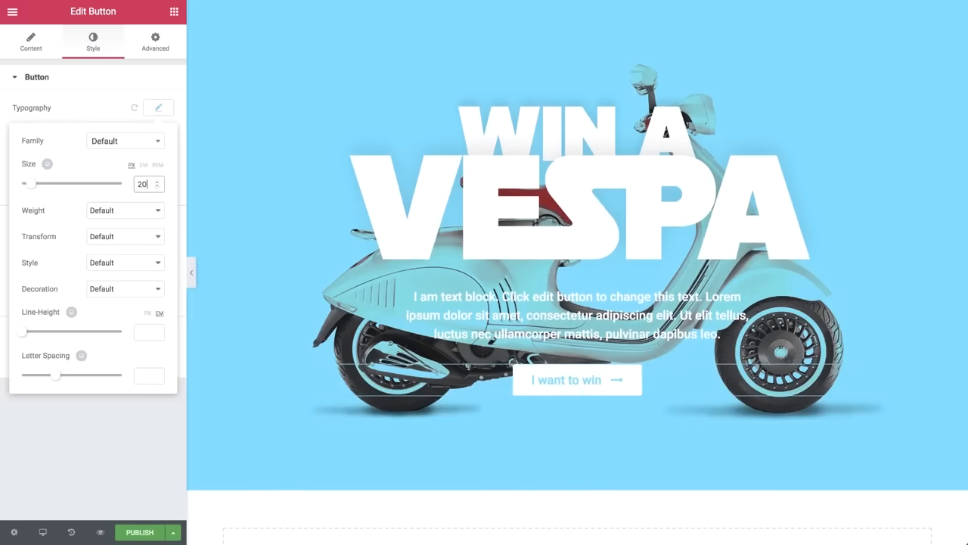
{"action": "left_click", "coordinate": [158, 107]}
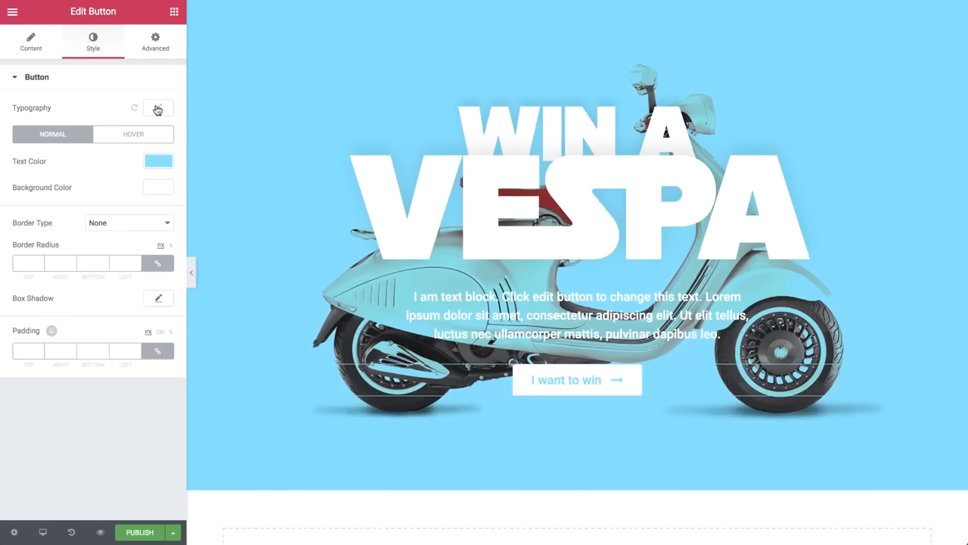
{"action": "left_click", "coordinate": [32, 258]}
{"action": "type", "text": "50"}
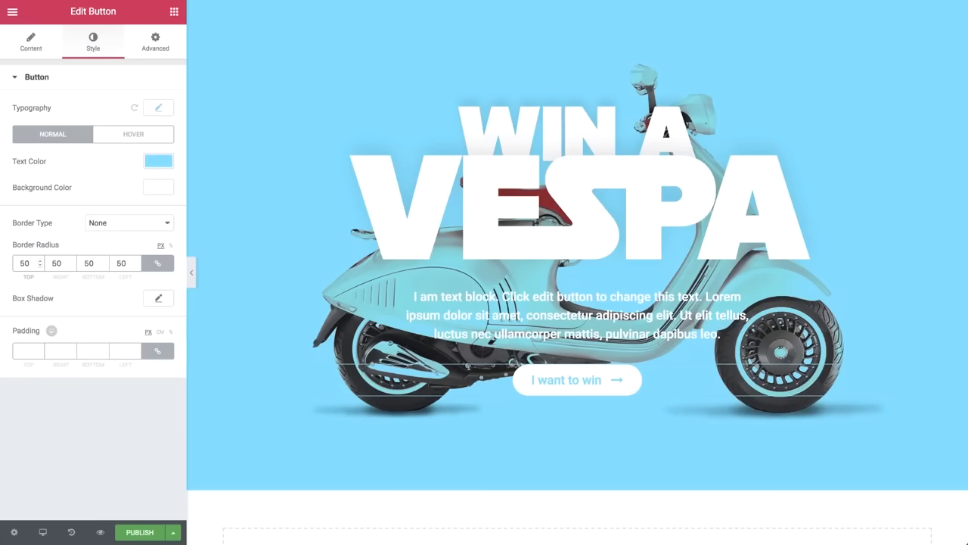
- Give the button a box shadow in black at about 0.16 opacity, with a vertical offset of -10 and an increased blur
{"action": "left_click", "coordinate": [158, 299]}
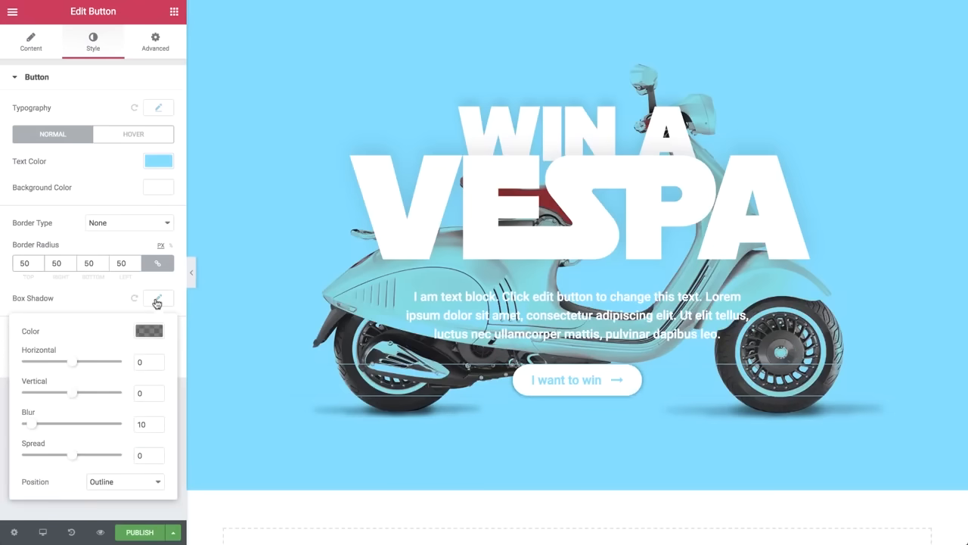
{"action": "left_click", "coordinate": [146, 332]}
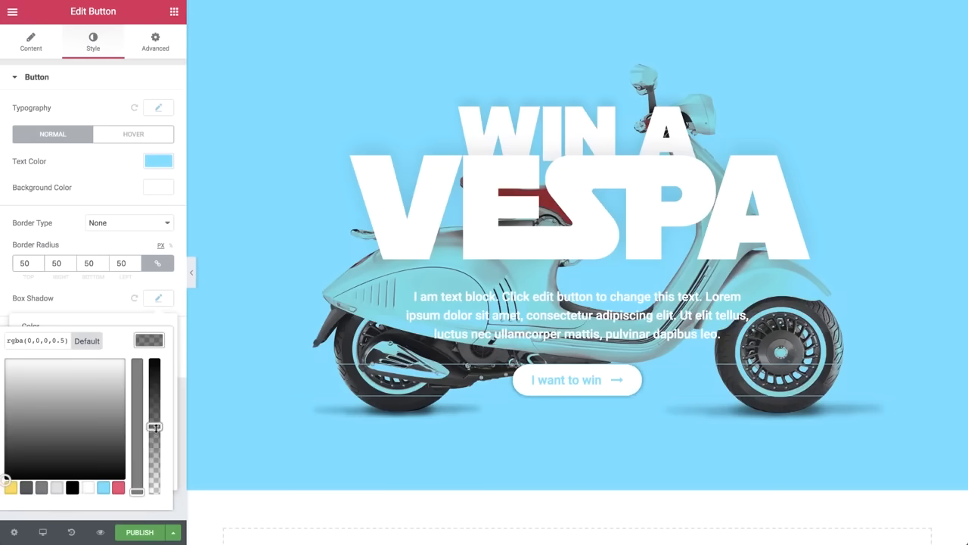
{"action": "left_click_drag", "start_coordinate": [154, 428], "coordinate": [155, 475]}
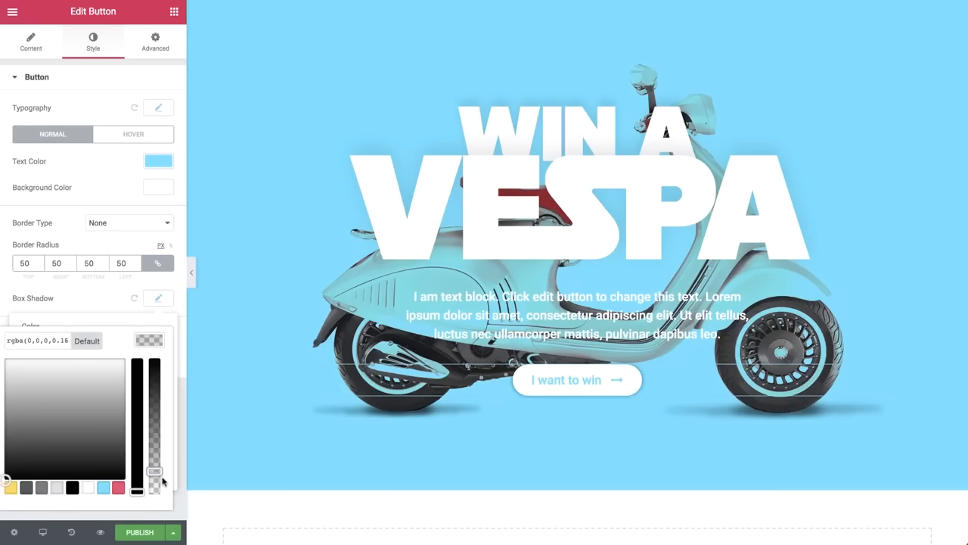
{"action": "left_click", "coordinate": [154, 345]}
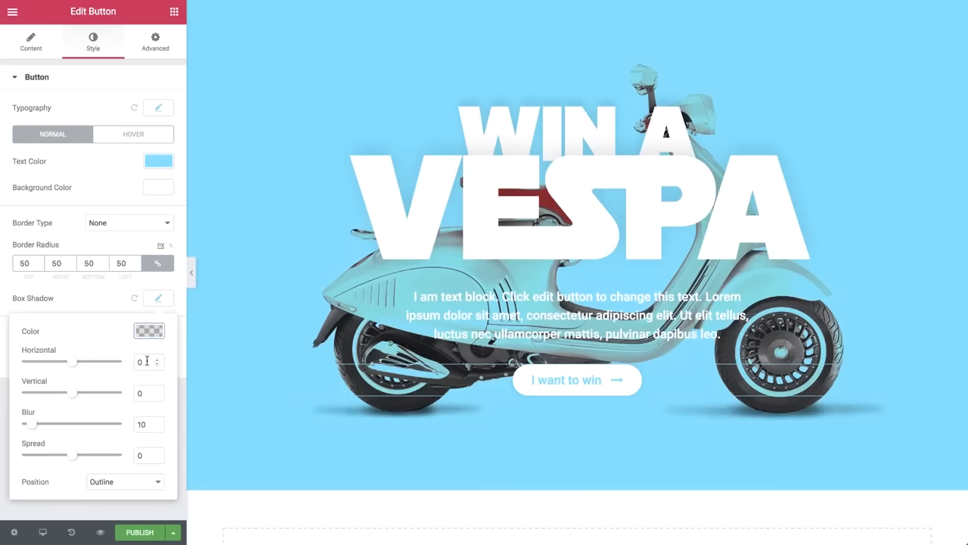
{"action": "double_click", "coordinate": [140, 390]}
{"action": "type", "text": "-10"}
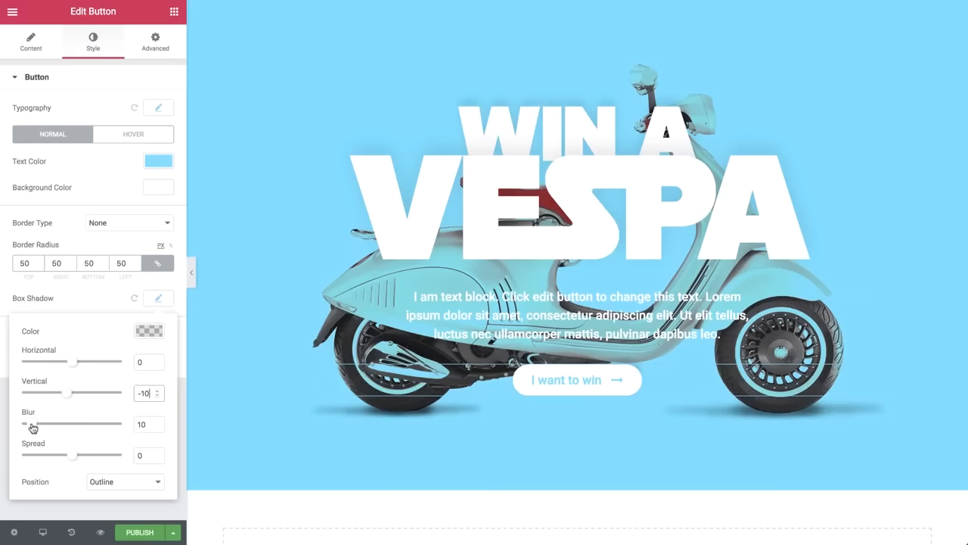
{"action": "left_click_drag", "start_coordinate": [32, 425], "coordinate": [74, 431]}
{"action": "left_click", "coordinate": [158, 301]}
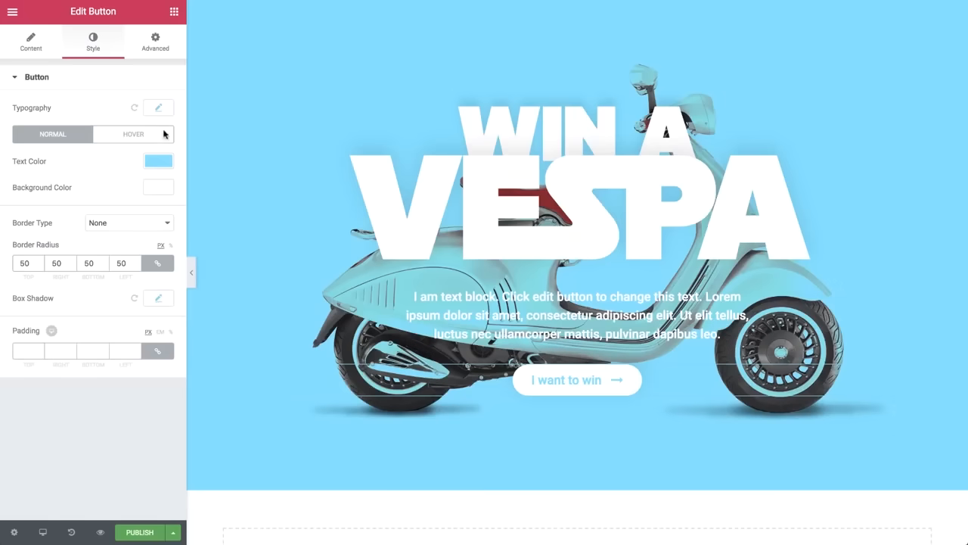
- Add a new single-column section below the hero section
{"action": "left_click", "coordinate": [174, 13]}
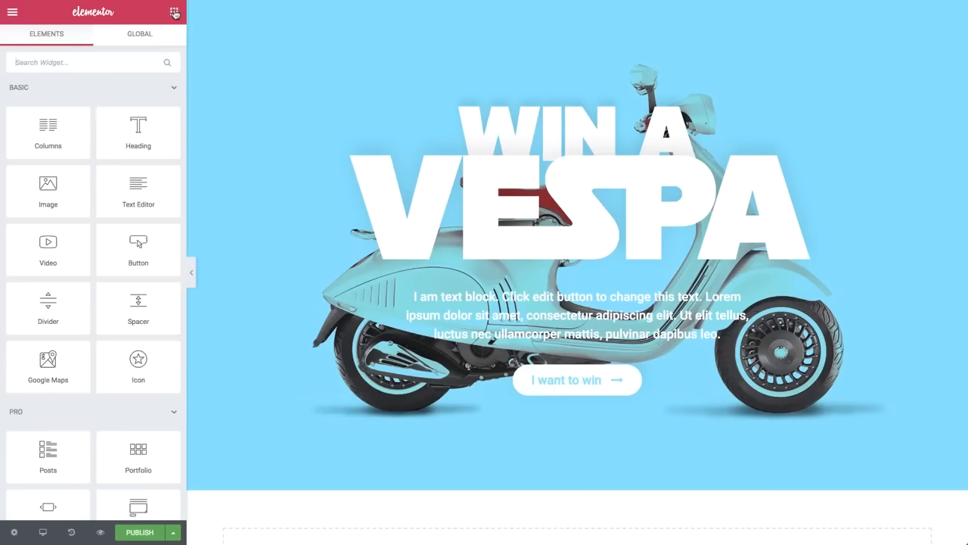
{"action": "scroll", "coordinate": [222, 43], "scroll_direction": "down", "scroll_amount": 2}
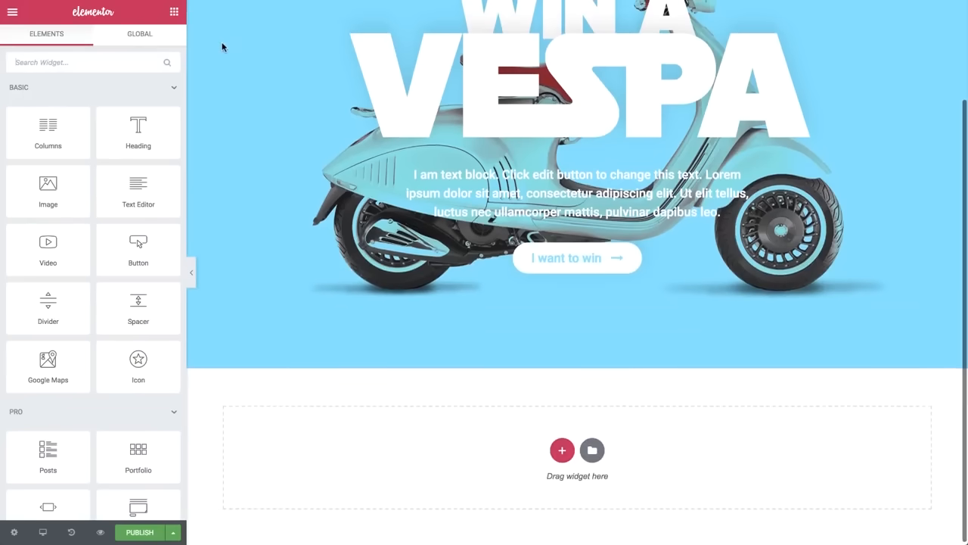
{"action": "left_click", "coordinate": [562, 450]}
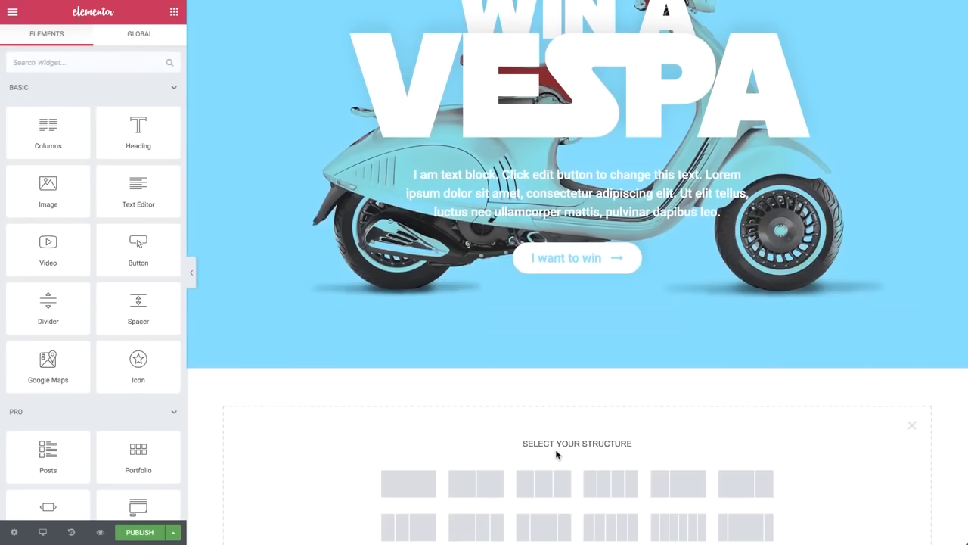
{"action": "left_click", "coordinate": [436, 481]}
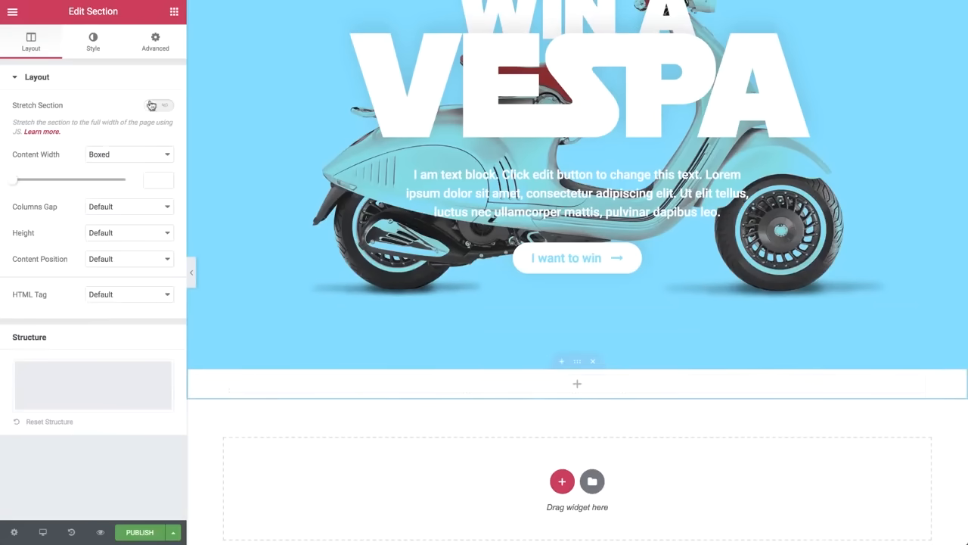
- Give the new section below the hero a solid pinkish-red background colour from the saved swatches
{"action": "left_click", "coordinate": [93, 38]}
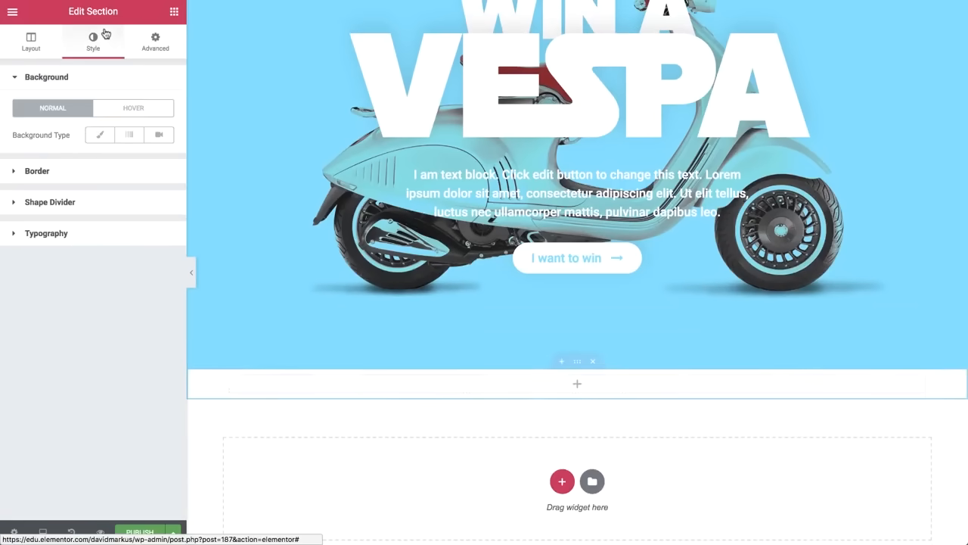
{"action": "left_click", "coordinate": [98, 134]}
{"action": "left_click", "coordinate": [157, 161]}
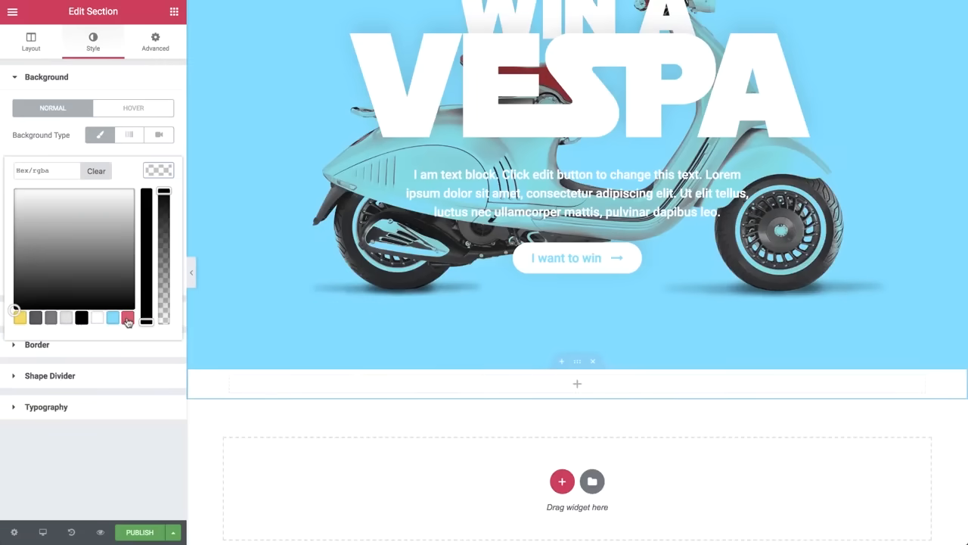
{"action": "left_click", "coordinate": [127, 317]}
{"action": "left_click", "coordinate": [160, 171]}
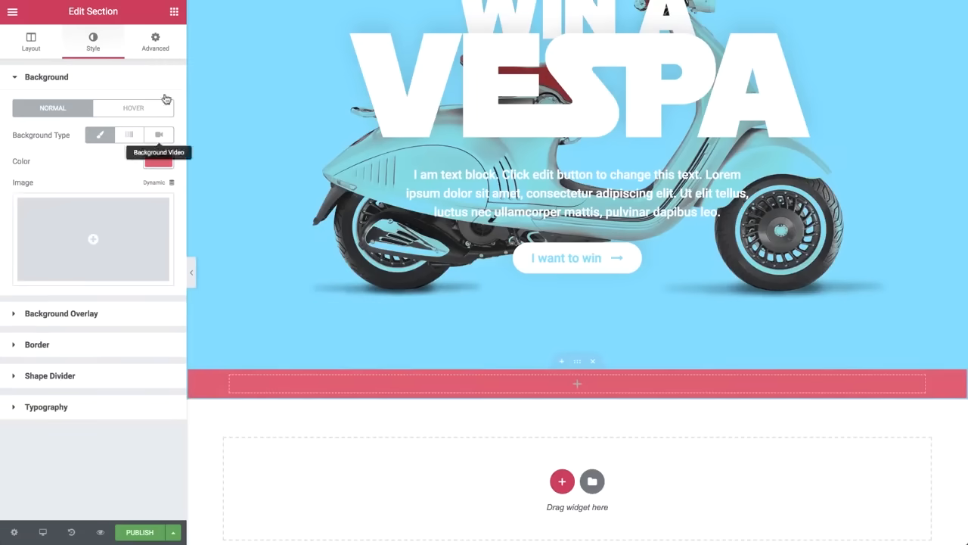
- Duplicate the red section's column twice to make three equal columns
{"action": "left_click", "coordinate": [174, 12]}
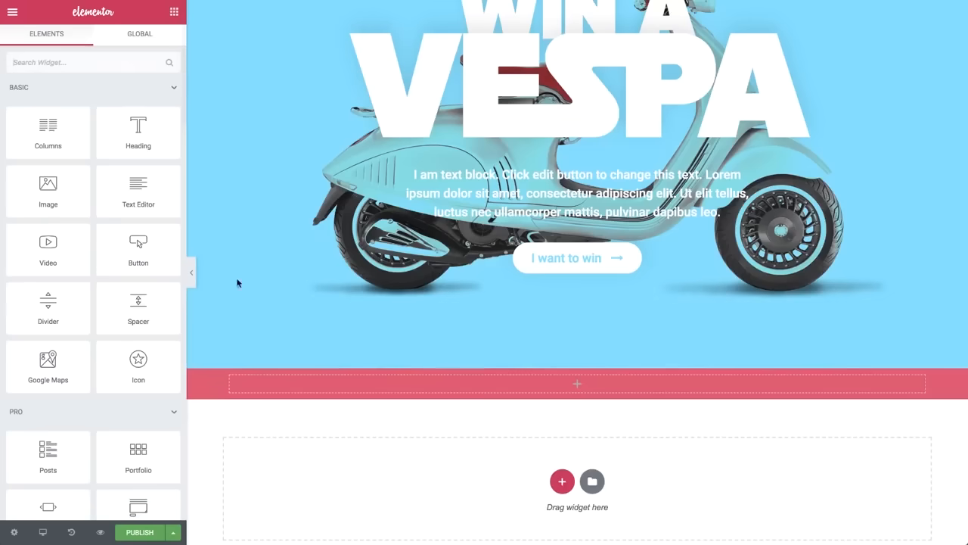
{"action": "right_click", "coordinate": [234, 388]}
{"action": "left_click", "coordinate": [238, 406]}
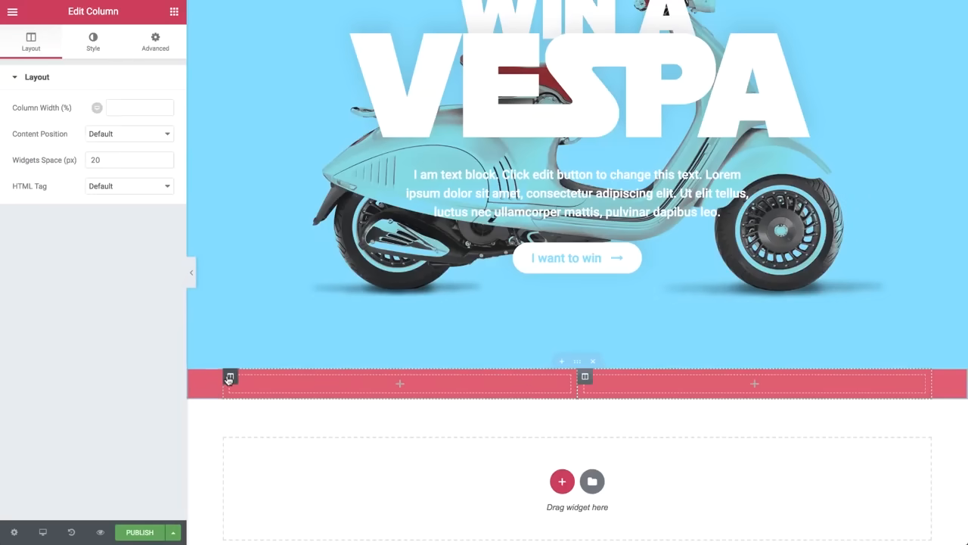
{"action": "right_click", "coordinate": [230, 379]}
{"action": "left_click", "coordinate": [237, 428]}
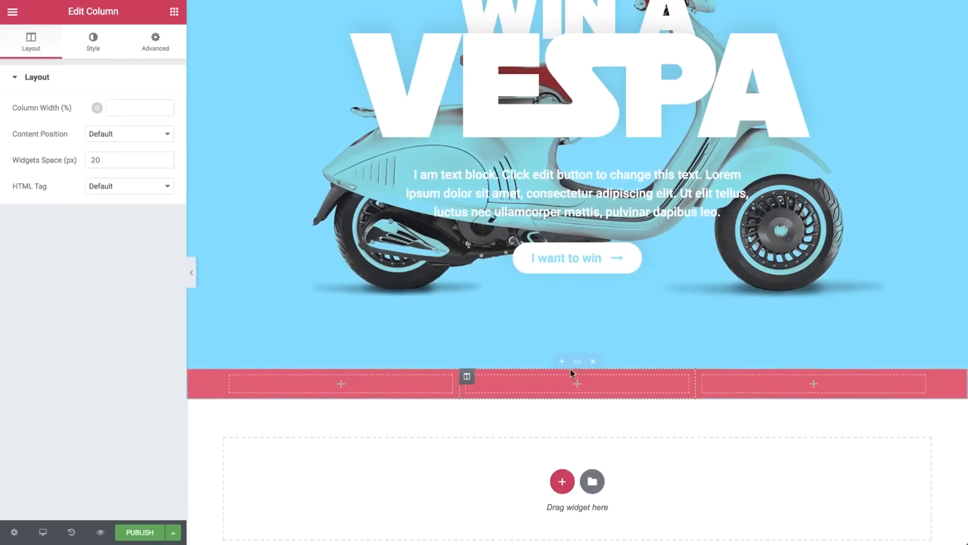
{"action": "left_click", "coordinate": [576, 364]}
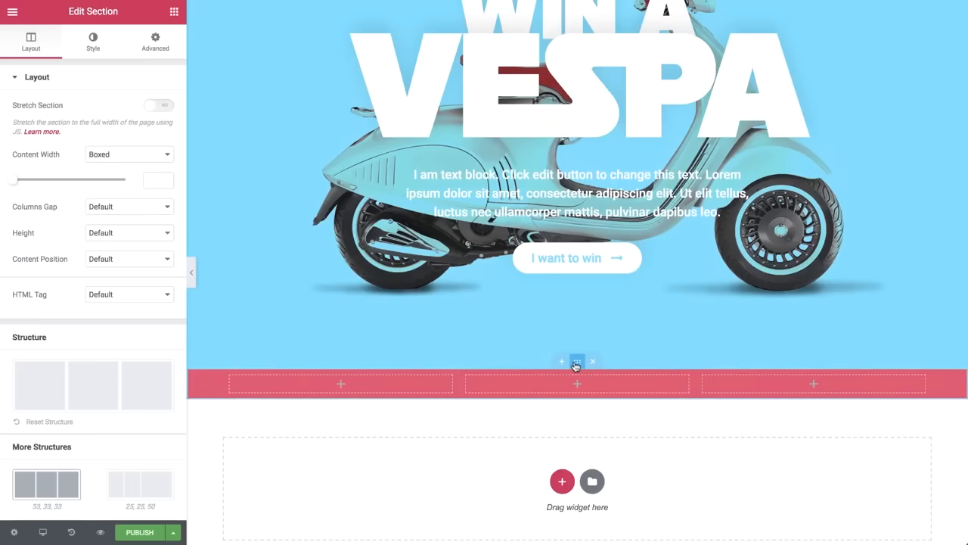
- Add an Image widget to the red section's first column and insert 02-nav.png from the media library
{"action": "left_click", "coordinate": [174, 12]}
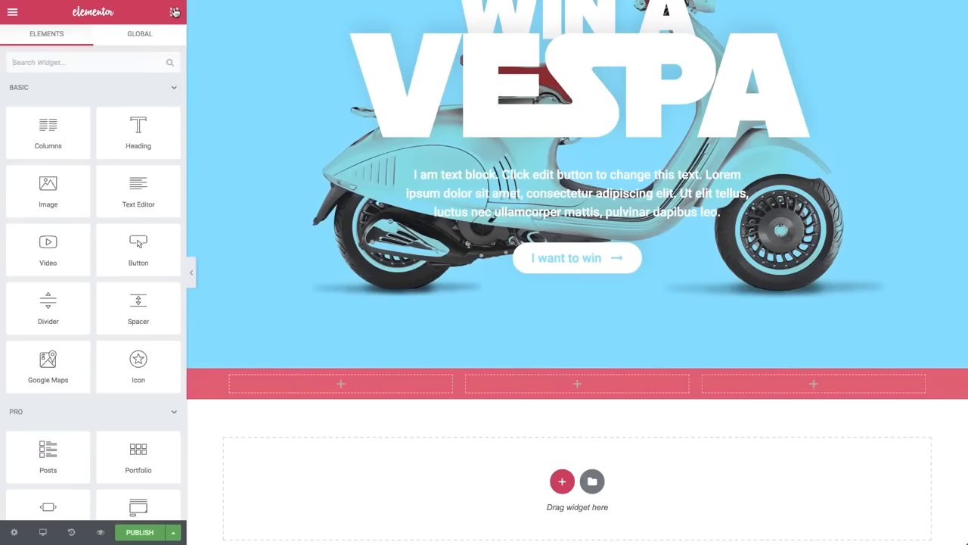
{"action": "left_click_drag", "start_coordinate": [57, 189], "coordinate": [326, 391]}
{"action": "left_click", "coordinate": [129, 175]}
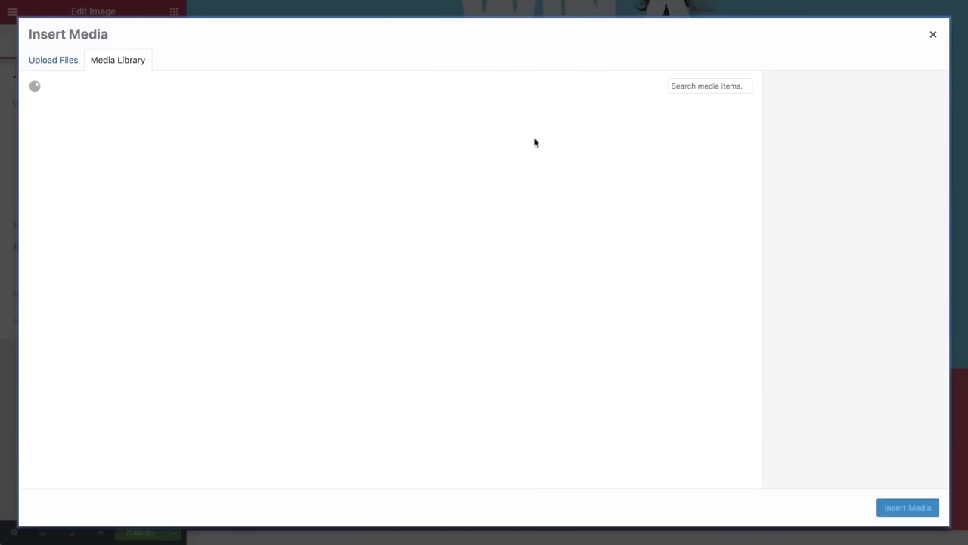
{"action": "left_click", "coordinate": [644, 141]}
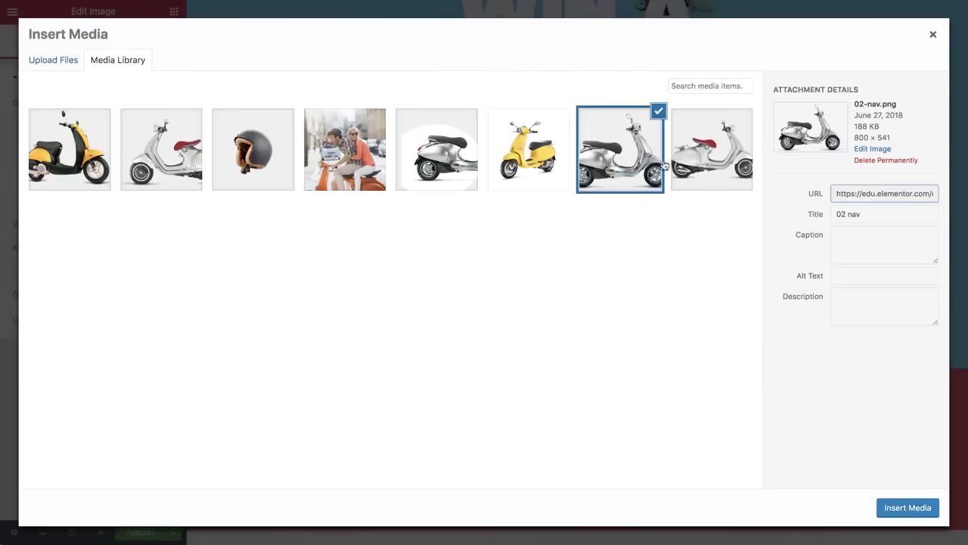
{"action": "left_click", "coordinate": [907, 509]}
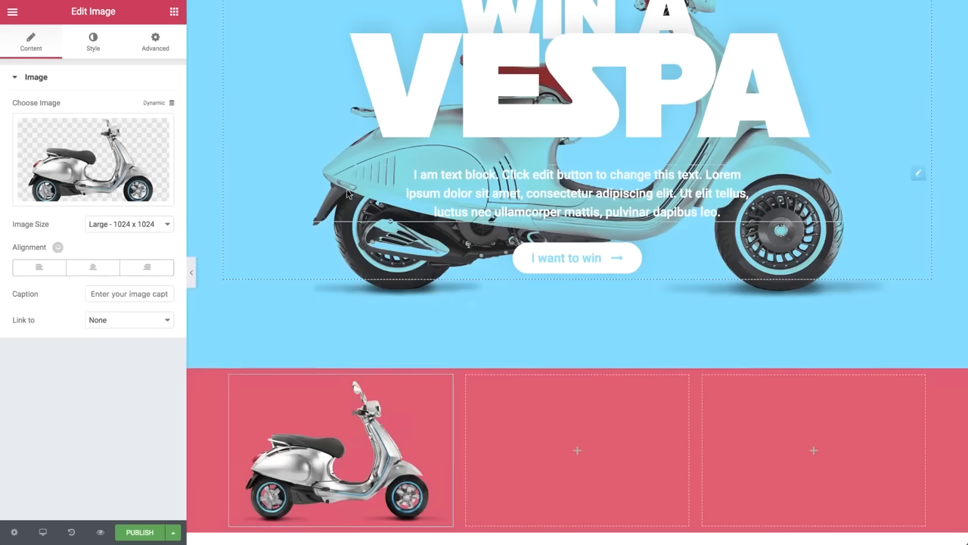
- Set the scooter image's width to 120 px and align it left
{"action": "left_click", "coordinate": [91, 50]}
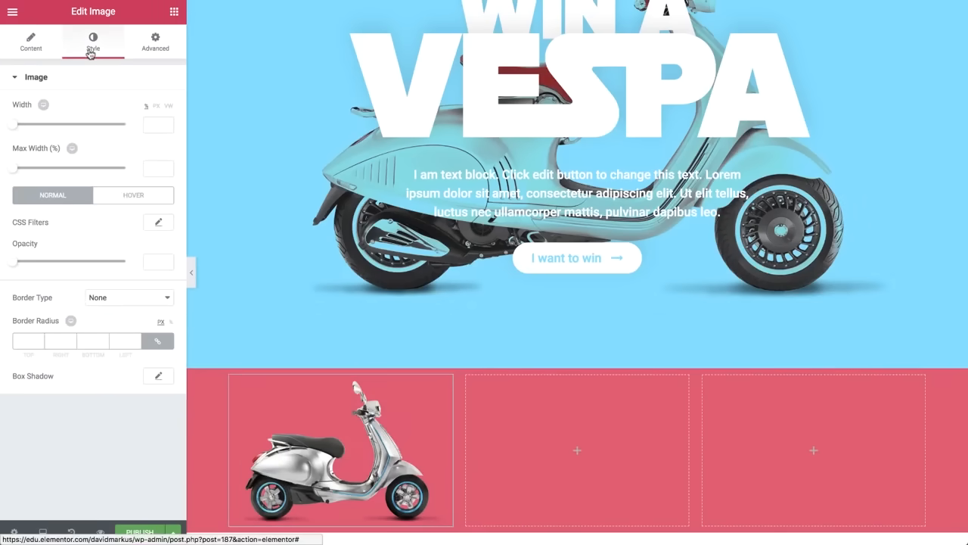
{"action": "left_click", "coordinate": [151, 126]}
{"action": "type", "text": "120"}
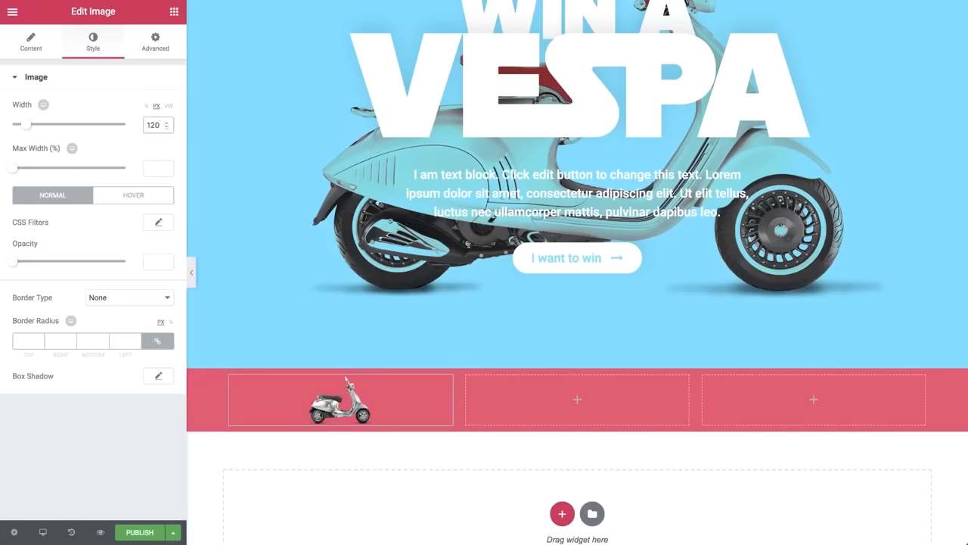
{"action": "left_click", "coordinate": [31, 47]}
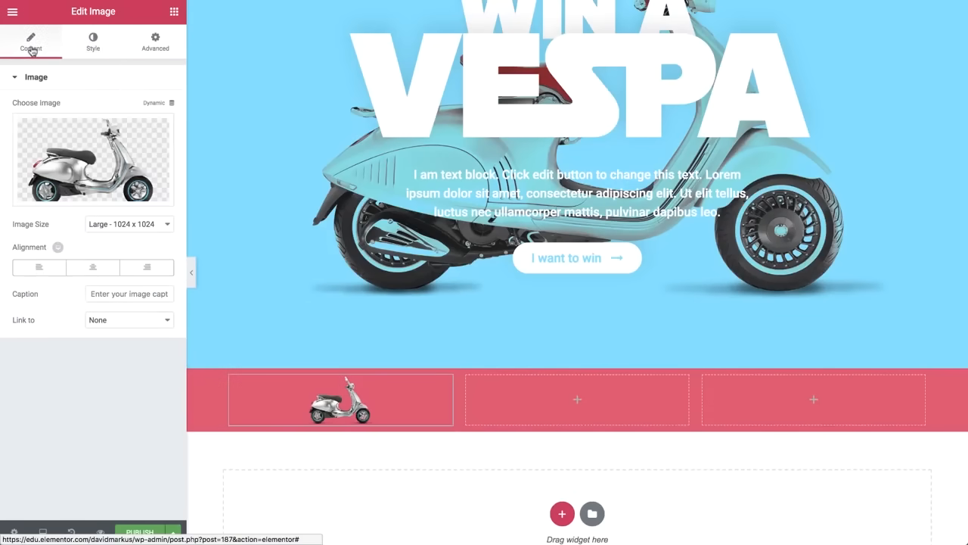
{"action": "left_click", "coordinate": [35, 269]}
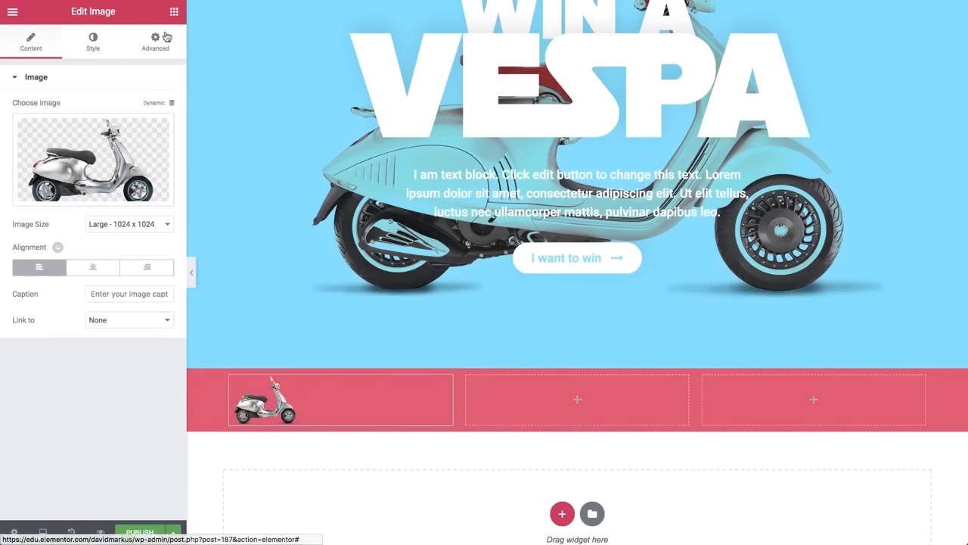
- Find the Nav Menu widget and add it to the red section's middle column
{"action": "left_click", "coordinate": [174, 11]}
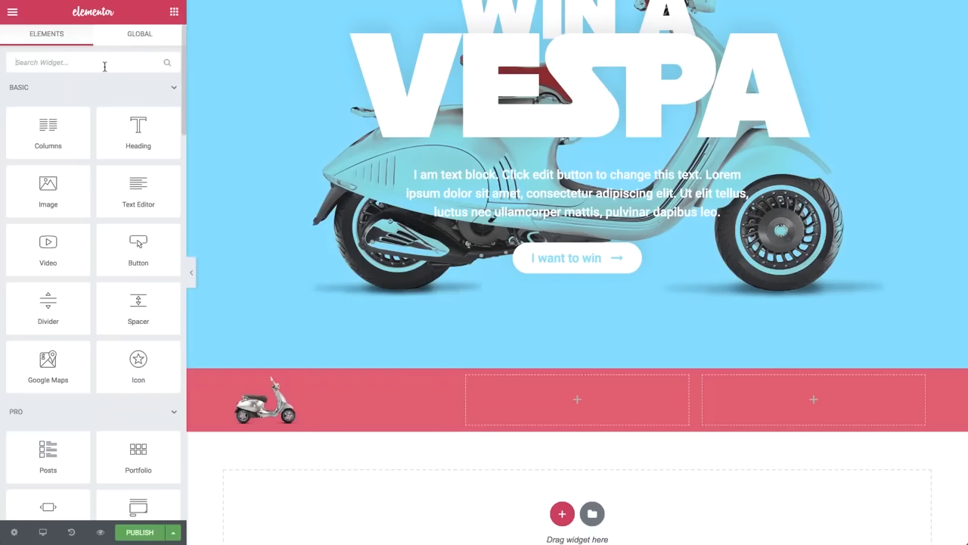
{"action": "left_click", "coordinate": [105, 65]}
{"action": "type", "text": "menu"}
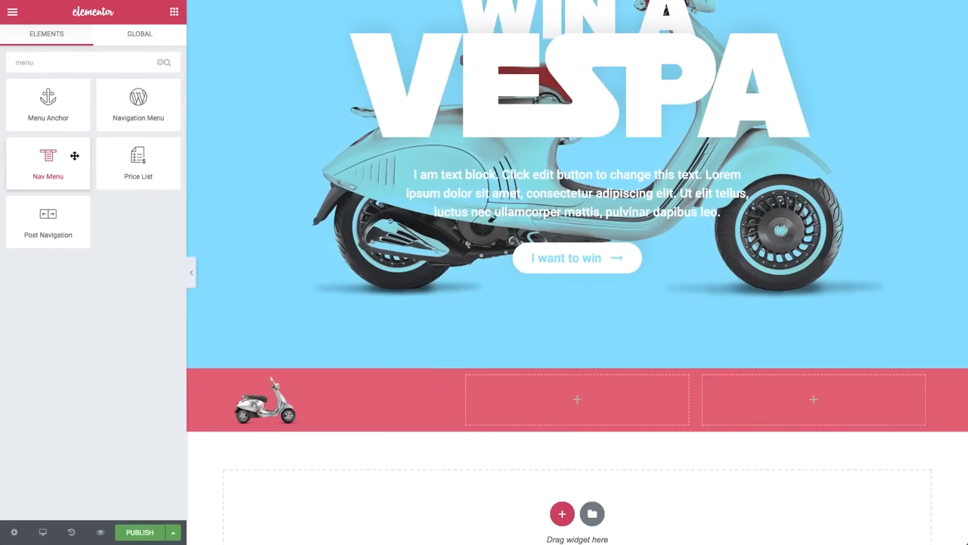
{"action": "left_click_drag", "start_coordinate": [82, 158], "coordinate": [564, 391]}
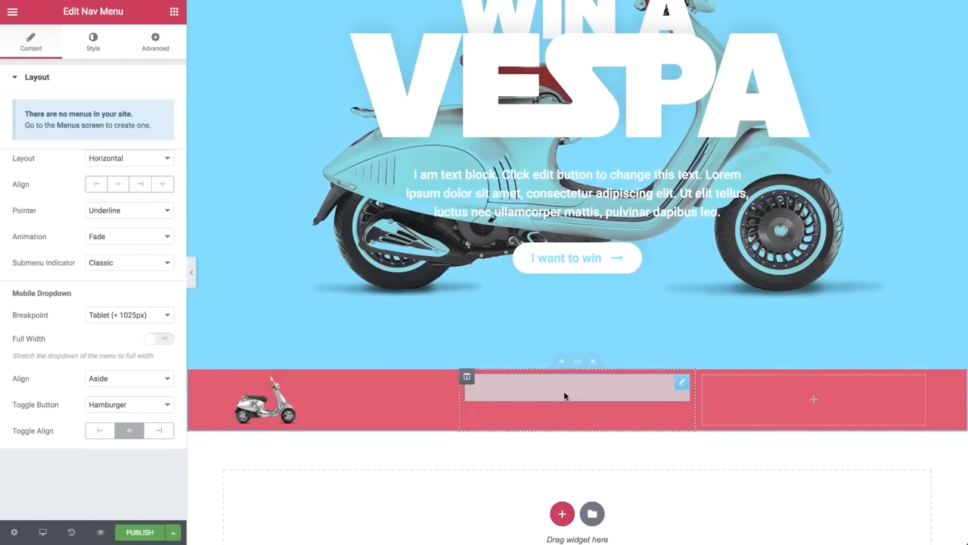
- Open the WordPress Menus screen and create a new menu named "desktop"
{"action": "left_click", "coordinate": [78, 127]}
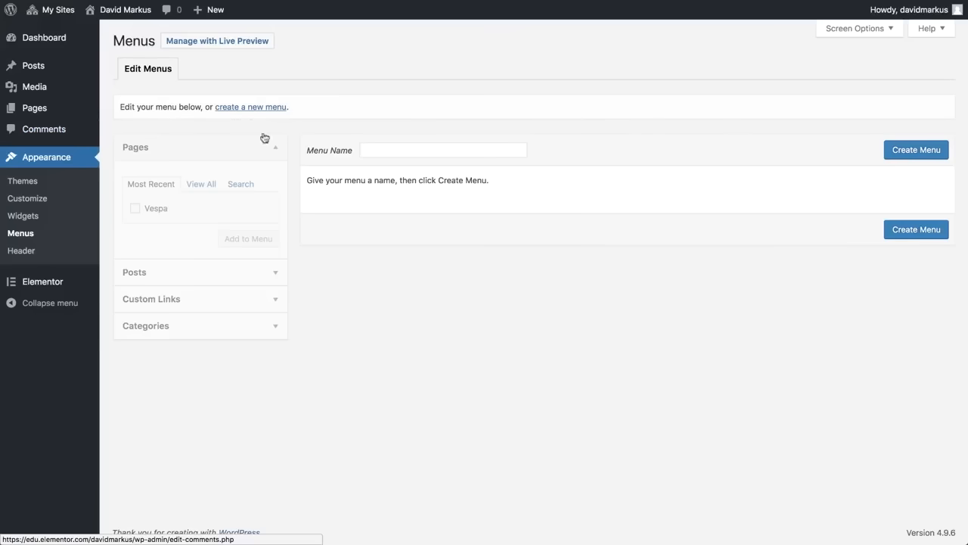
{"action": "left_click", "coordinate": [402, 151]}
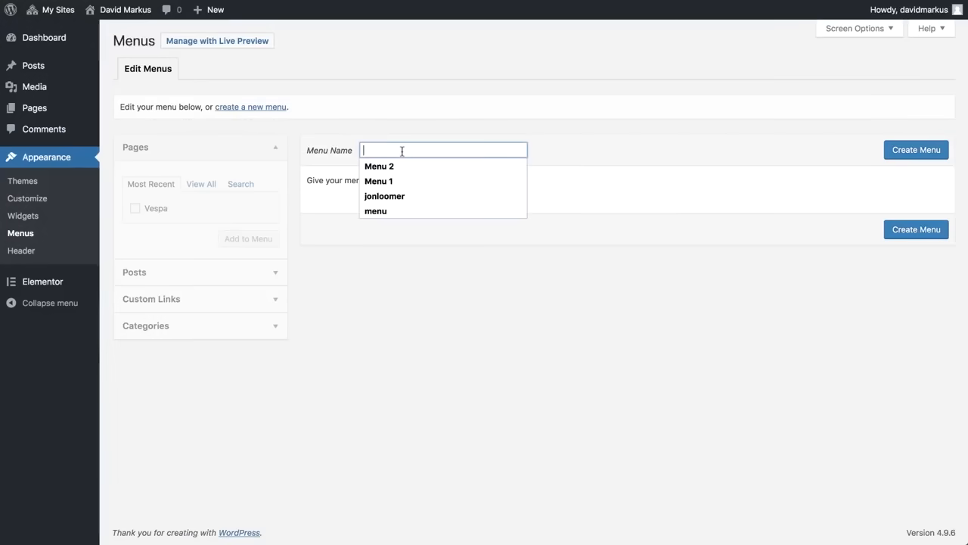
{"action": "type", "text": "desktop"}
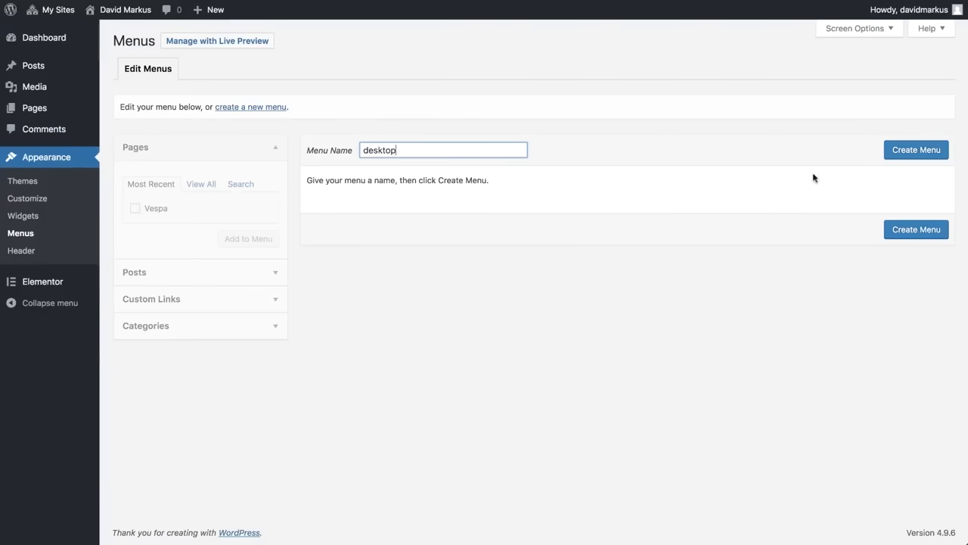
{"action": "left_click", "coordinate": [932, 162]}
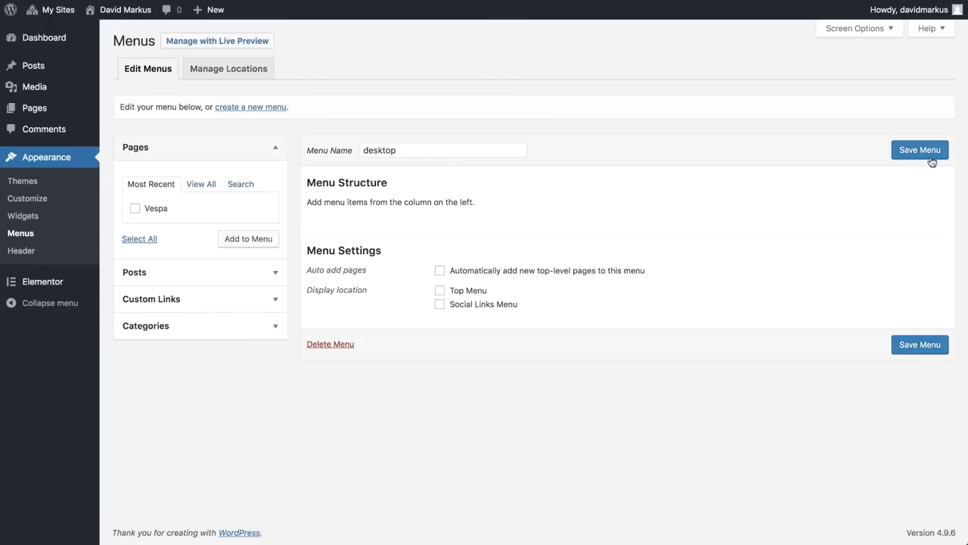
- Add a custom link to the desktop menu with the URL #about and the link text "about"
{"action": "left_click", "coordinate": [277, 301]}
{"action": "triple_click", "coordinate": [232, 243]}
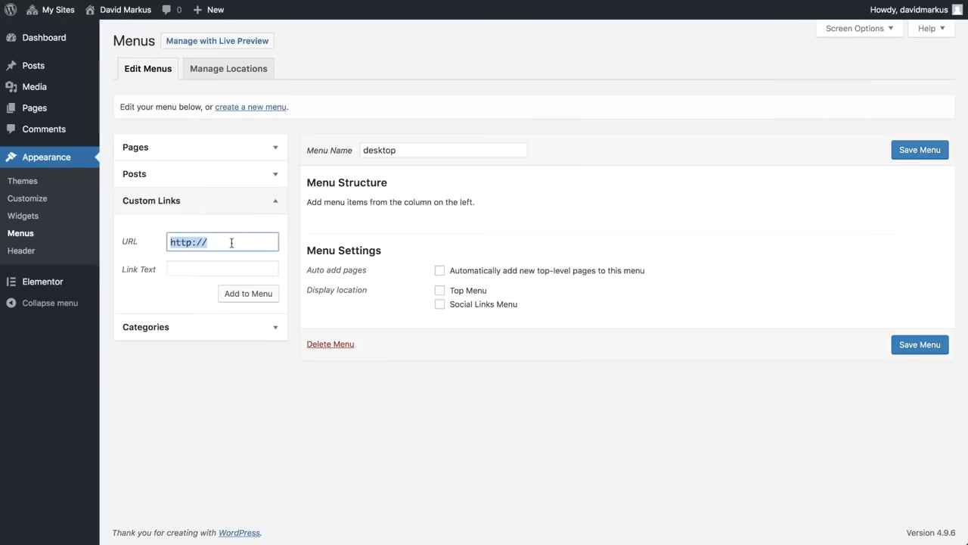
{"action": "type", "text": "#about"}
{"action": "left_click", "coordinate": [221, 268]}
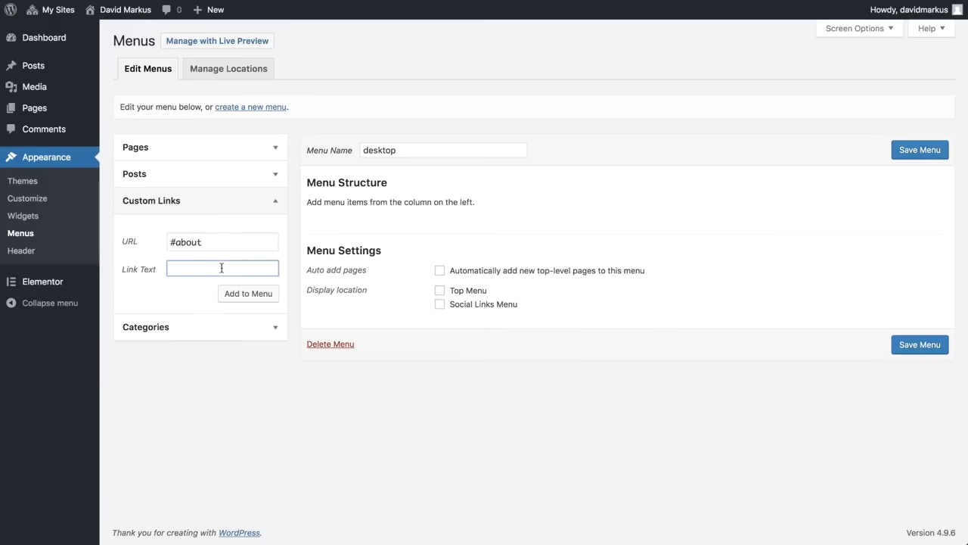
{"action": "type", "text": "about"}
{"action": "left_click", "coordinate": [256, 302]}
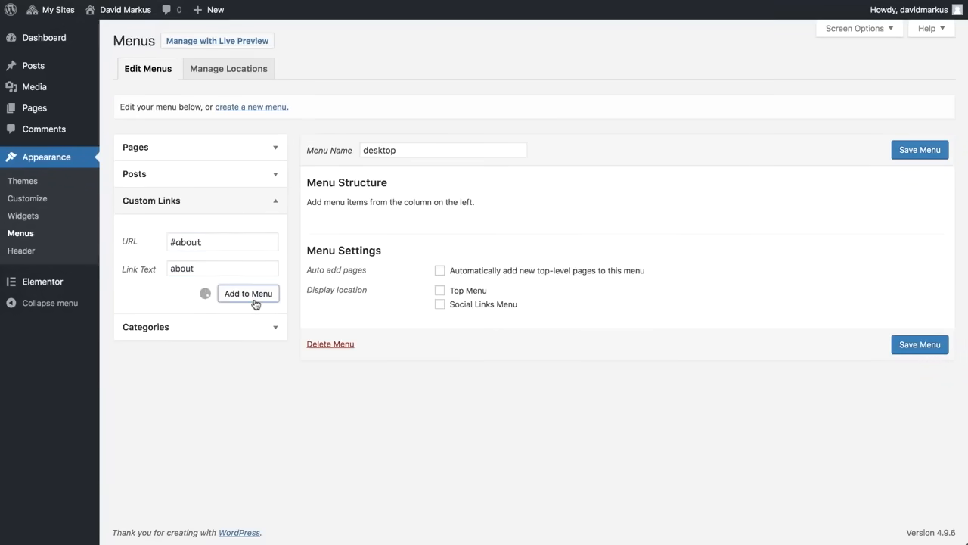
- Add a custom link to the desktop menu with the URL #features and the link text "features"
{"action": "left_click", "coordinate": [236, 246]}
{"action": "key", "text": "ctrl+a"}
{"action": "type", "text": "#"}
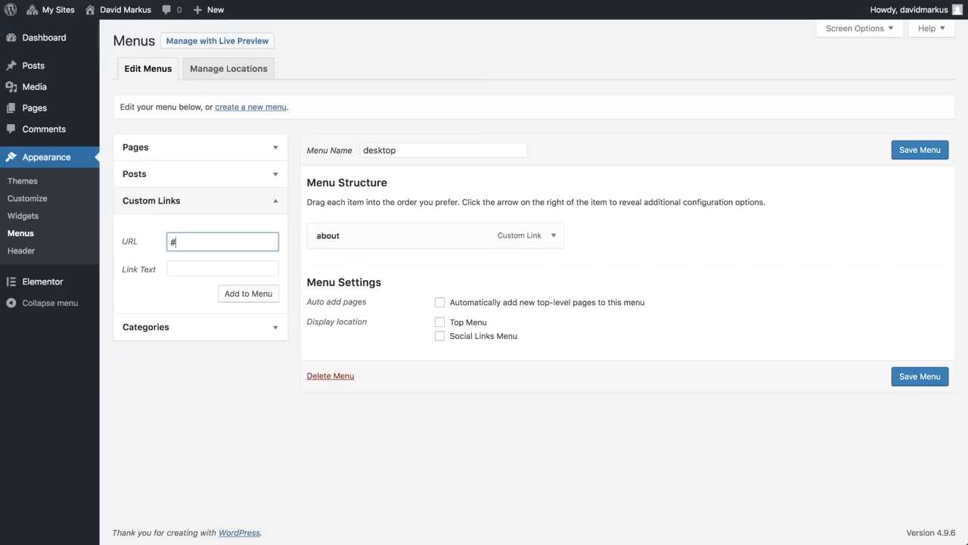
{"action": "type", "text": "features"}
{"action": "key", "text": "Tab"}
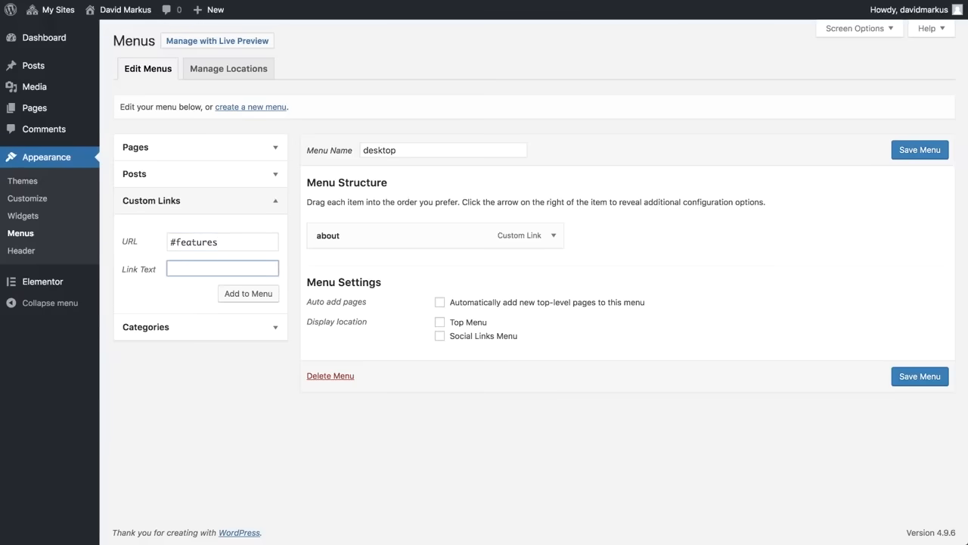
{"action": "type", "text": "features"}
{"action": "left_click", "coordinate": [264, 295]}
- Add a custom link with the URL #gallery and the link text "gallery", and save the desktop menu
{"action": "left_click", "coordinate": [229, 241]}
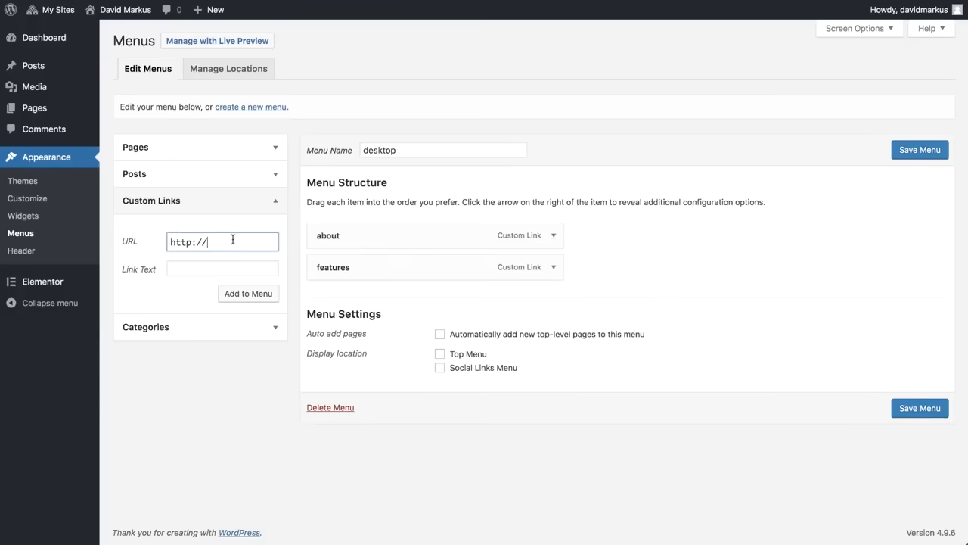
{"action": "key", "text": "ctrl+a"}
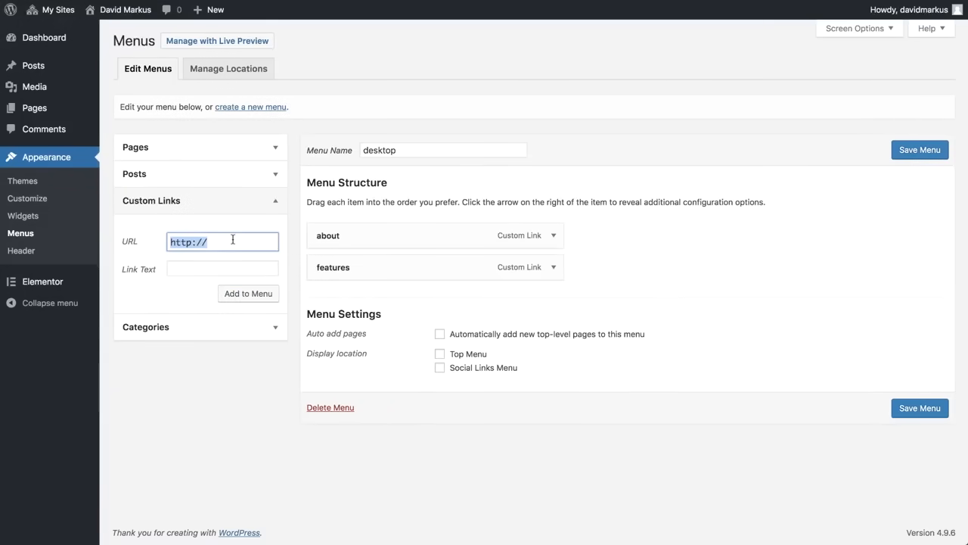
{"action": "type", "text": "#gallery"}
{"action": "key", "text": "Tab"}
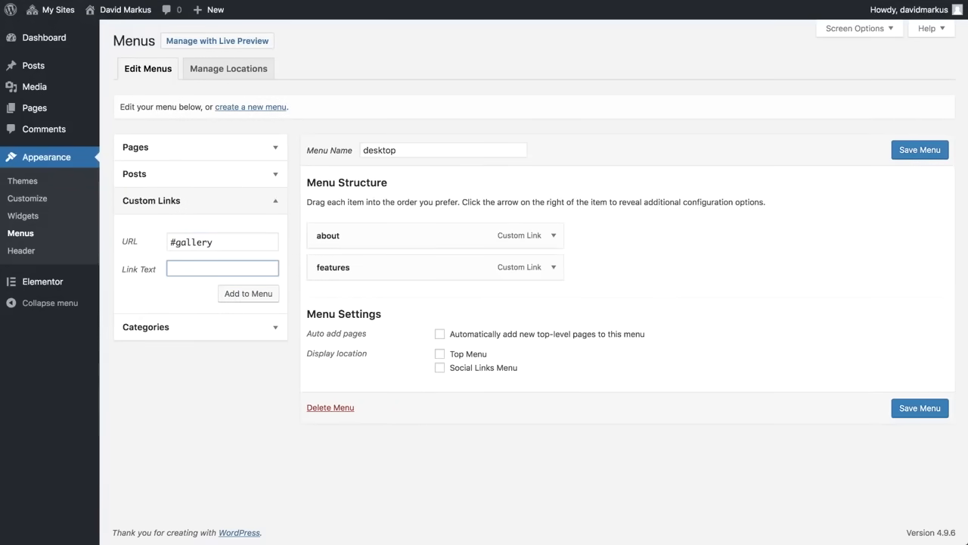
{"action": "type", "text": "gaw"}
{"action": "left_click", "coordinate": [260, 296]}
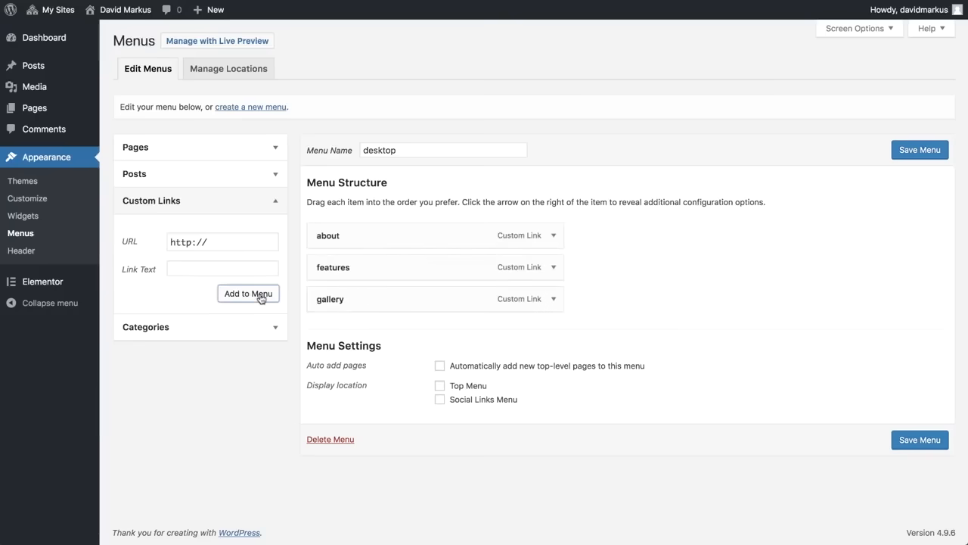
{"action": "left_click", "coordinate": [920, 154]}
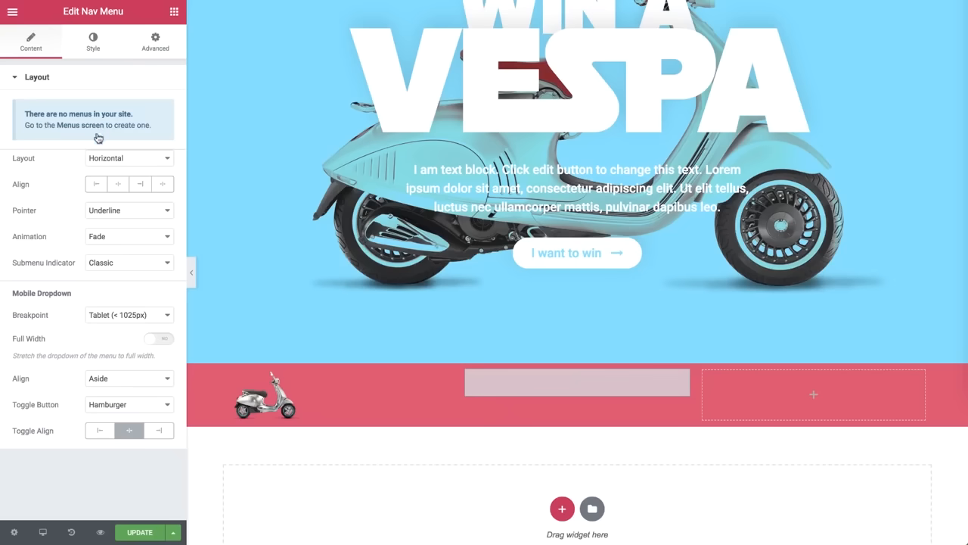
- Update the page and set the nav menu's normal text color to white
{"action": "left_click", "coordinate": [144, 533]}
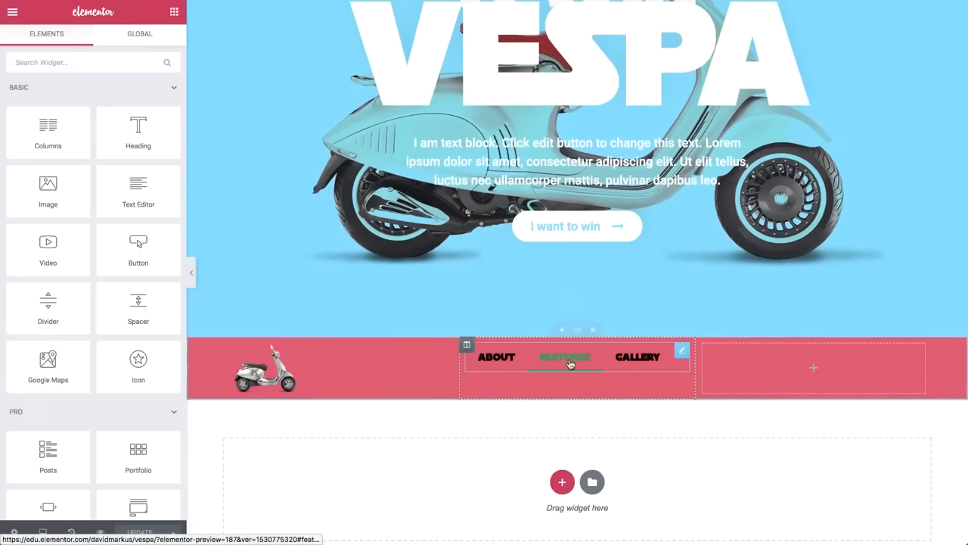
{"action": "left_click", "coordinate": [570, 364]}
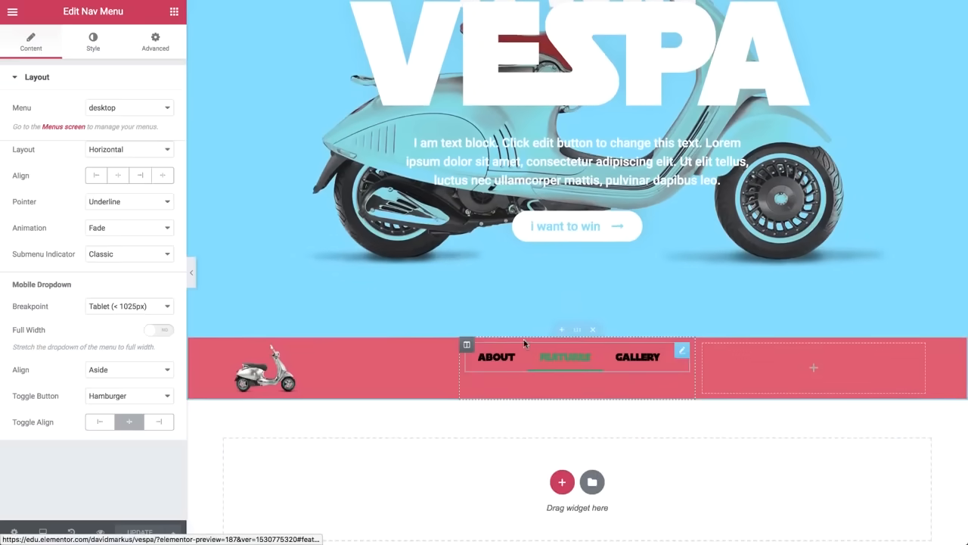
{"action": "left_click", "coordinate": [90, 49]}
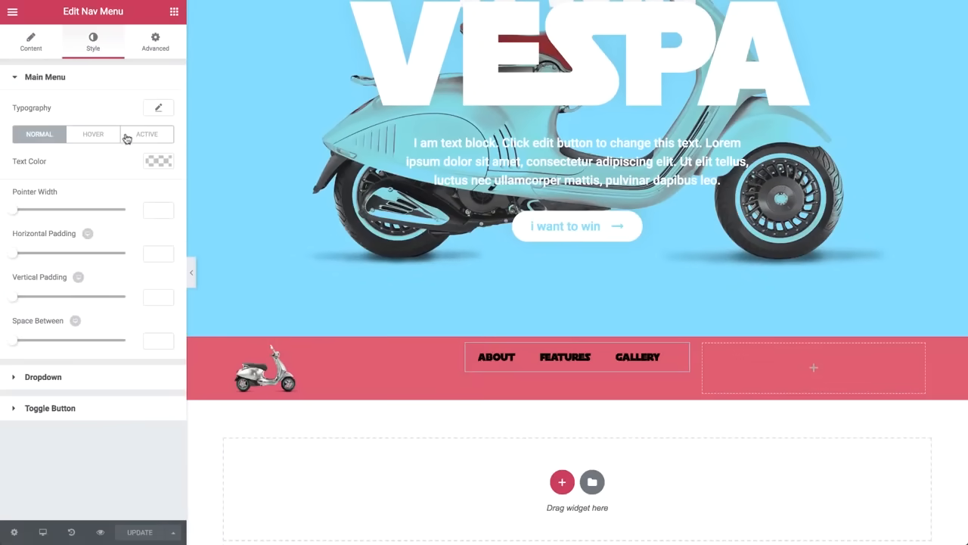
{"action": "left_click", "coordinate": [154, 160]}
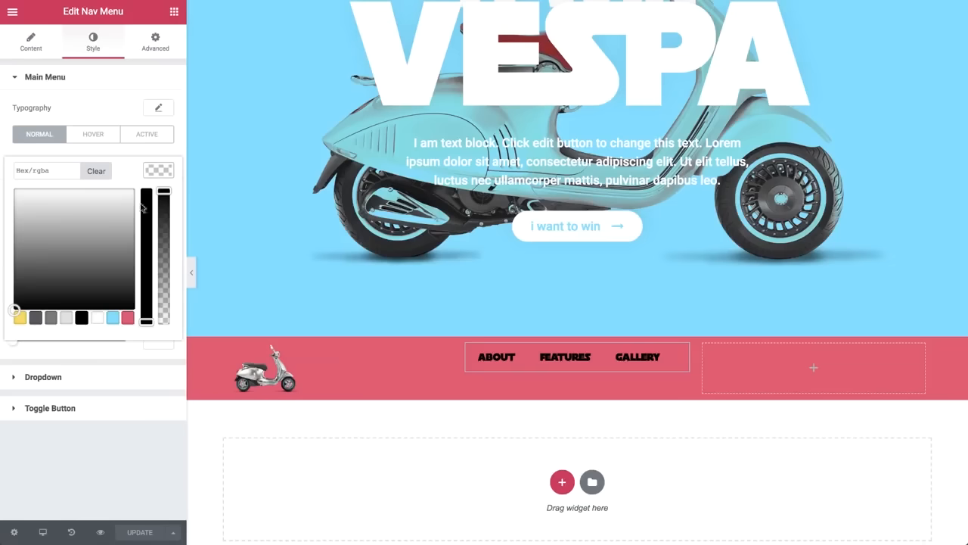
{"action": "left_click", "coordinate": [96, 318]}
{"action": "left_click", "coordinate": [160, 175]}
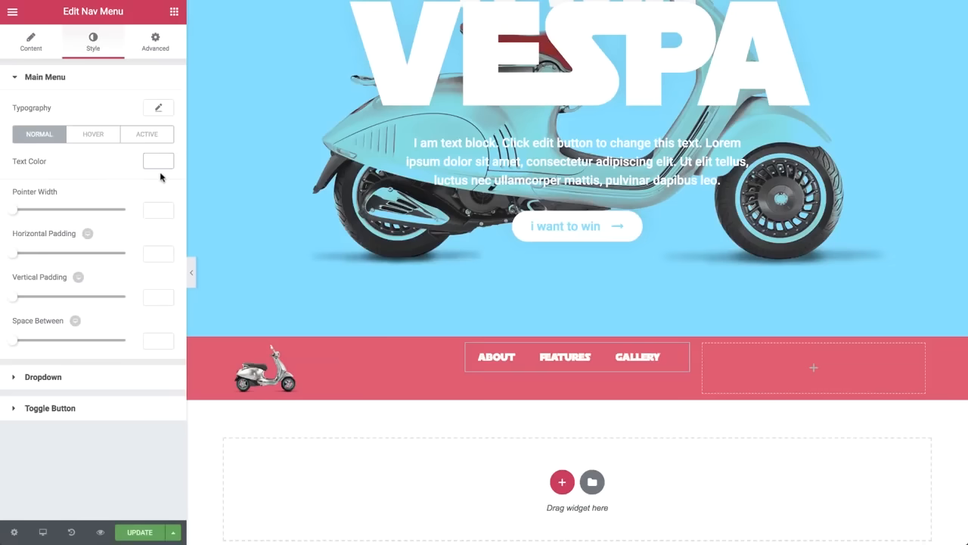
- Set the nav menu's typography weight to 300
{"action": "left_click", "coordinate": [159, 110]}
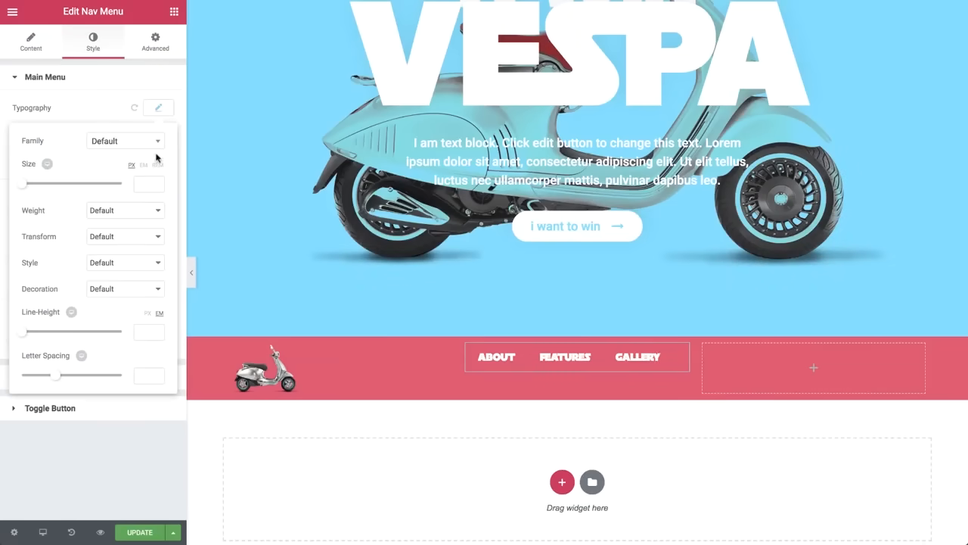
{"action": "left_click", "coordinate": [133, 211]}
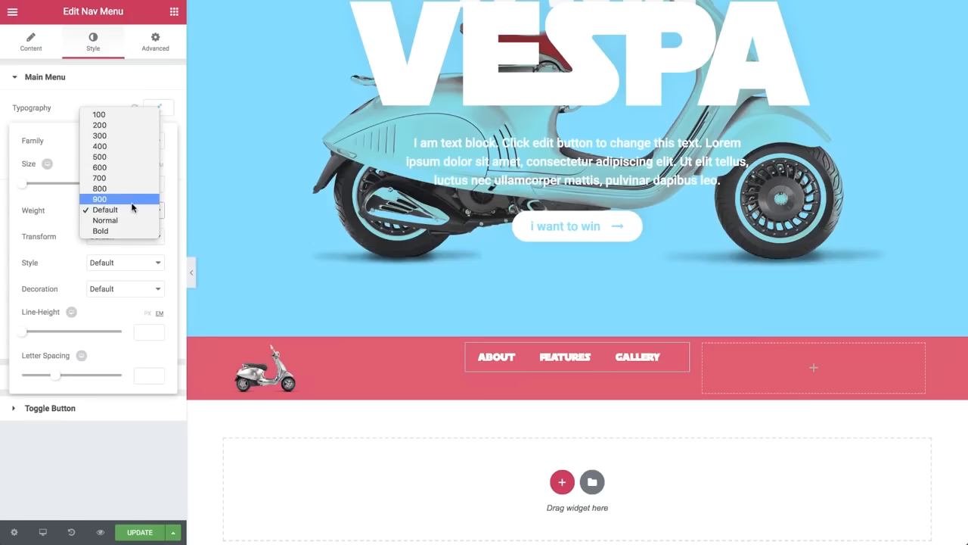
{"action": "left_click", "coordinate": [130, 136]}
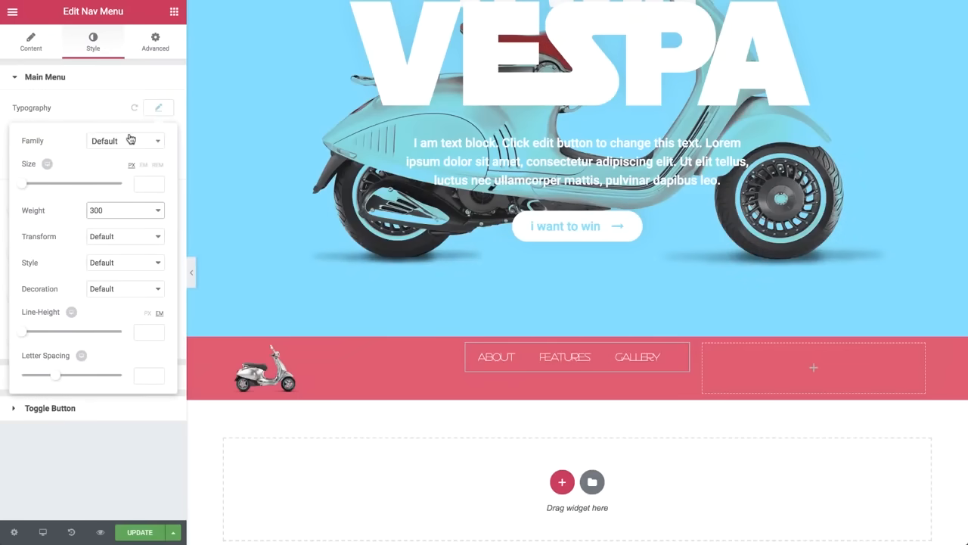
{"action": "left_click", "coordinate": [163, 108]}
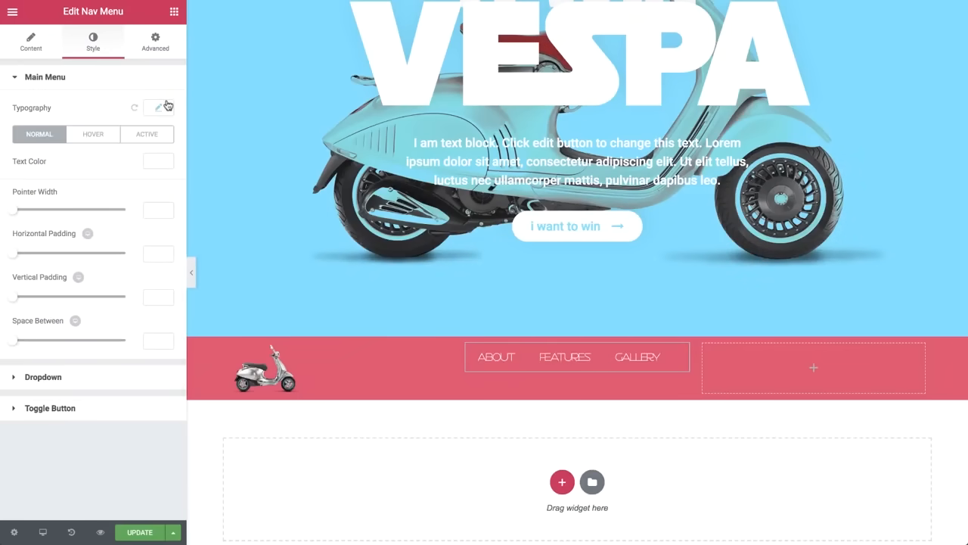
- Set the nav menu's pointer style to None
{"action": "left_click", "coordinate": [32, 40]}
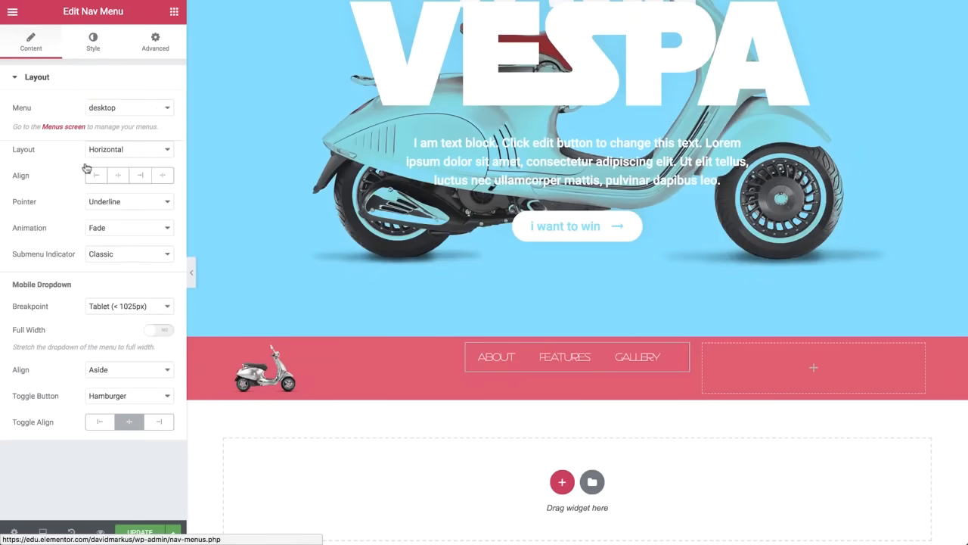
{"action": "left_click", "coordinate": [101, 202]}
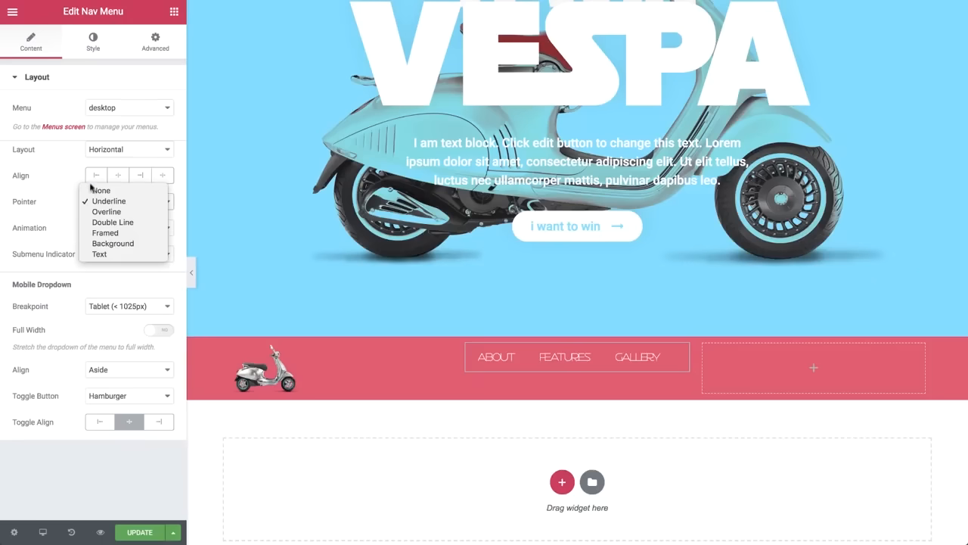
{"action": "left_click", "coordinate": [94, 190]}
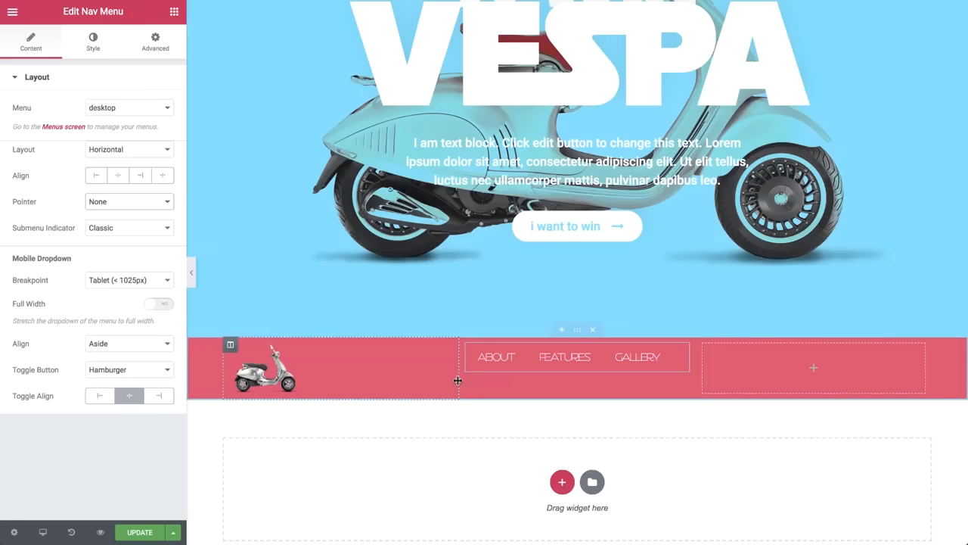
- Narrow the scooter image column to just beyond the image and set the red section's content position to Middle
{"action": "left_click_drag", "start_coordinate": [458, 381], "coordinate": [320, 380]}
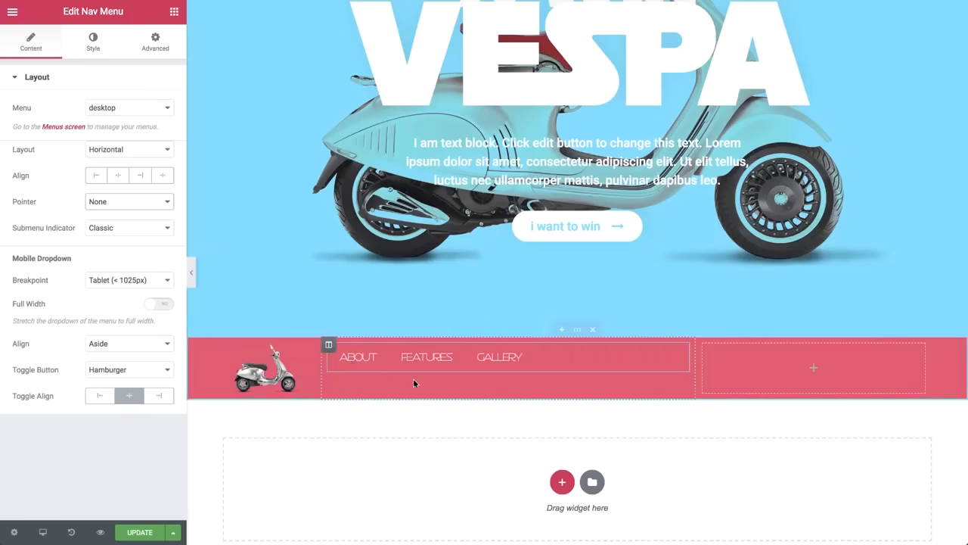
{"action": "left_click", "coordinate": [578, 332]}
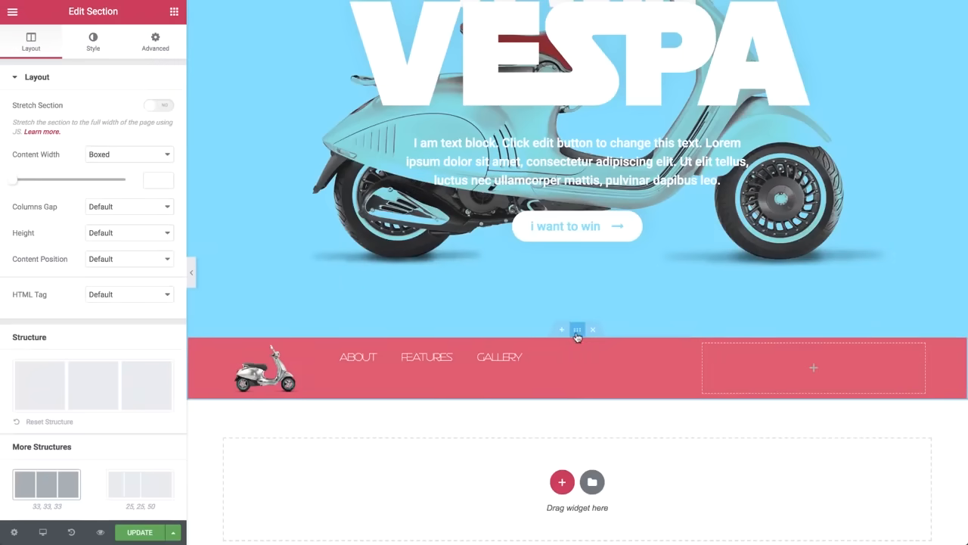
{"action": "left_click", "coordinate": [134, 259]}
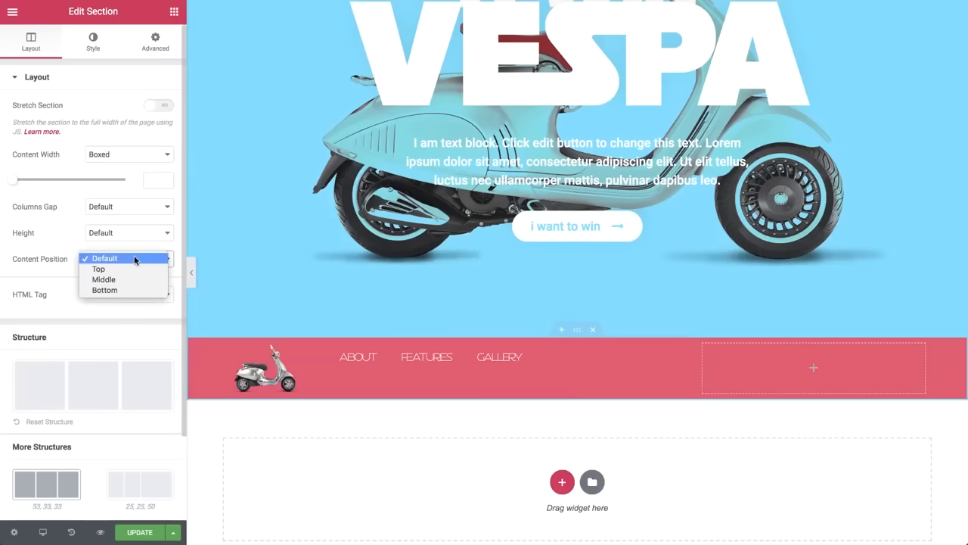
{"action": "left_click", "coordinate": [139, 280]}
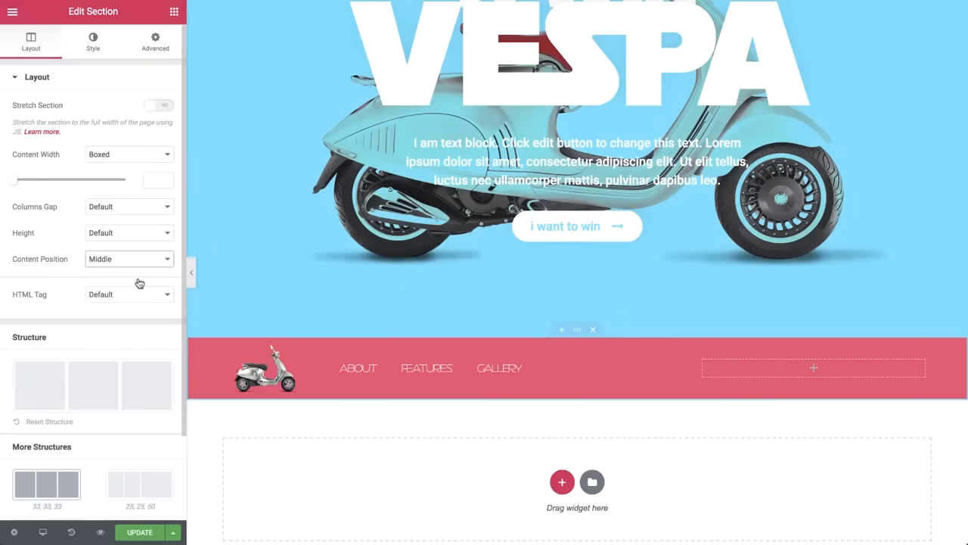
- Copy the hero's "i want to win" button and paste it into the empty third column of the red bar
{"action": "right_click", "coordinate": [550, 233]}
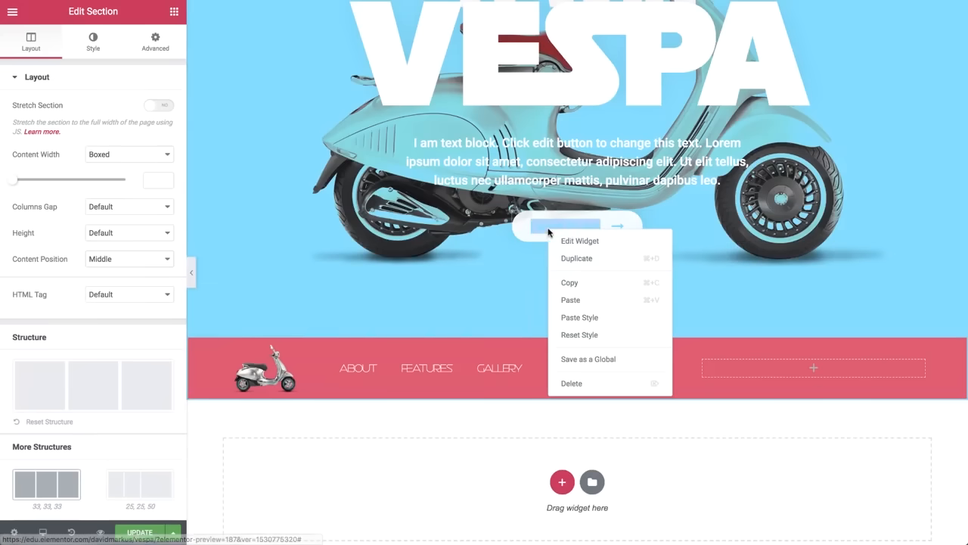
{"action": "left_click", "coordinate": [568, 285]}
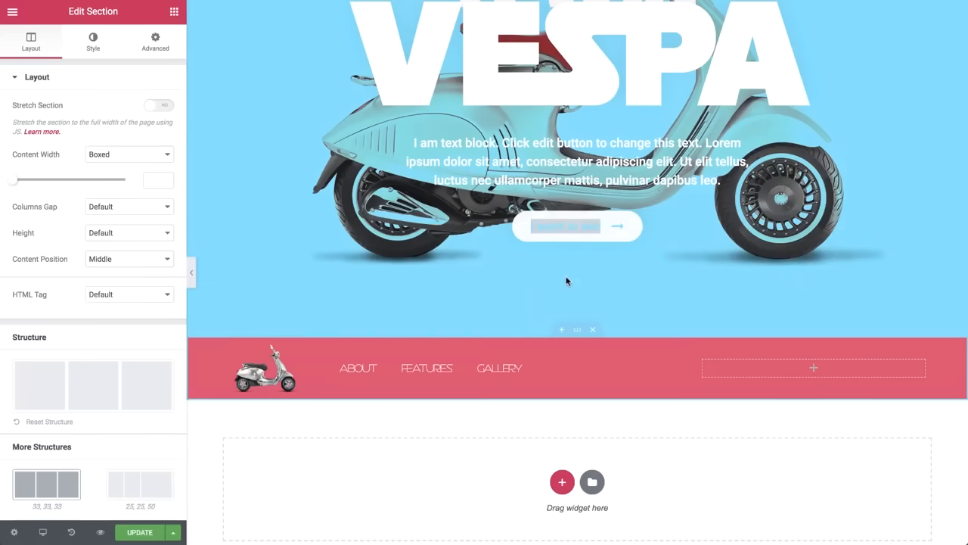
{"action": "right_click", "coordinate": [751, 375]}
{"action": "left_click", "coordinate": [765, 388]}
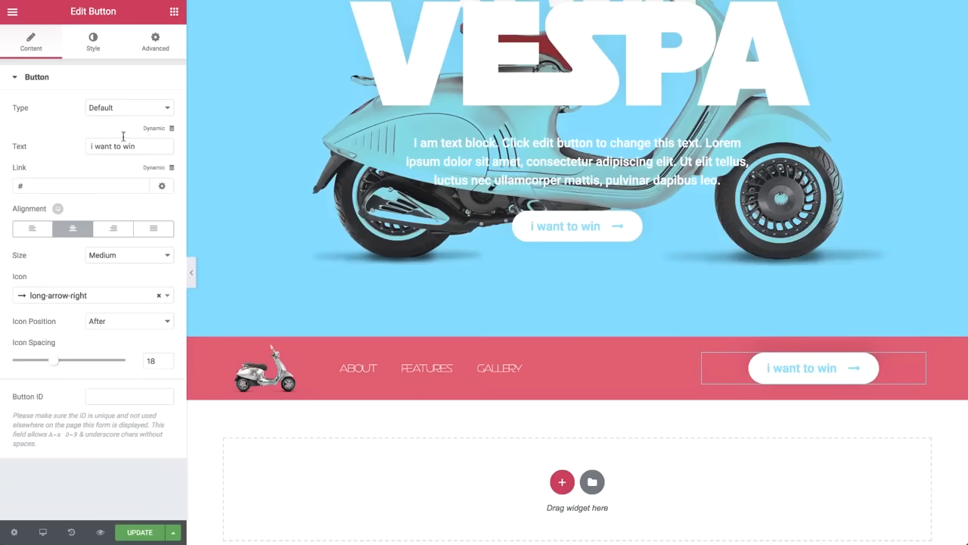
- Change the pasted button's text to "contact" and align it right
{"action": "left_click_drag", "start_coordinate": [137, 146], "coordinate": [64, 149]}
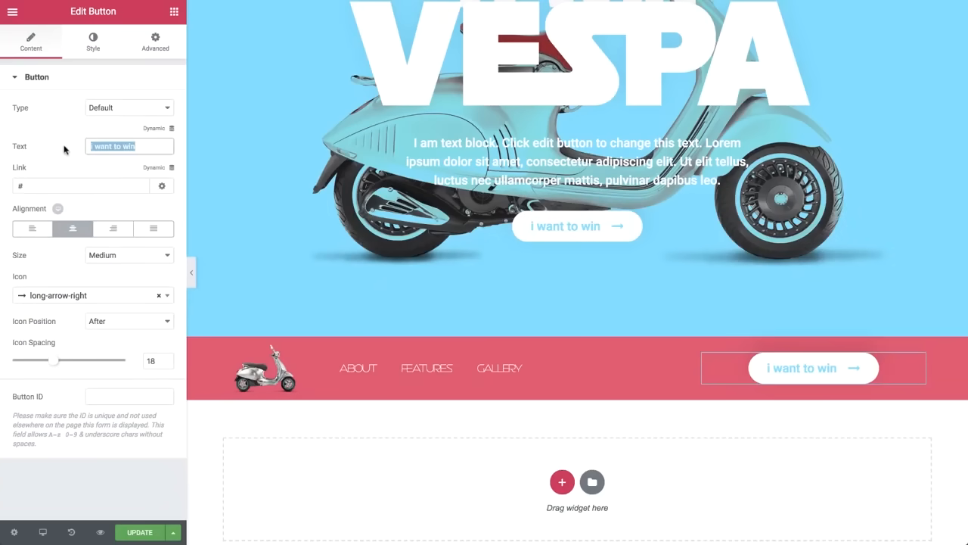
{"action": "type", "text": "contact"}
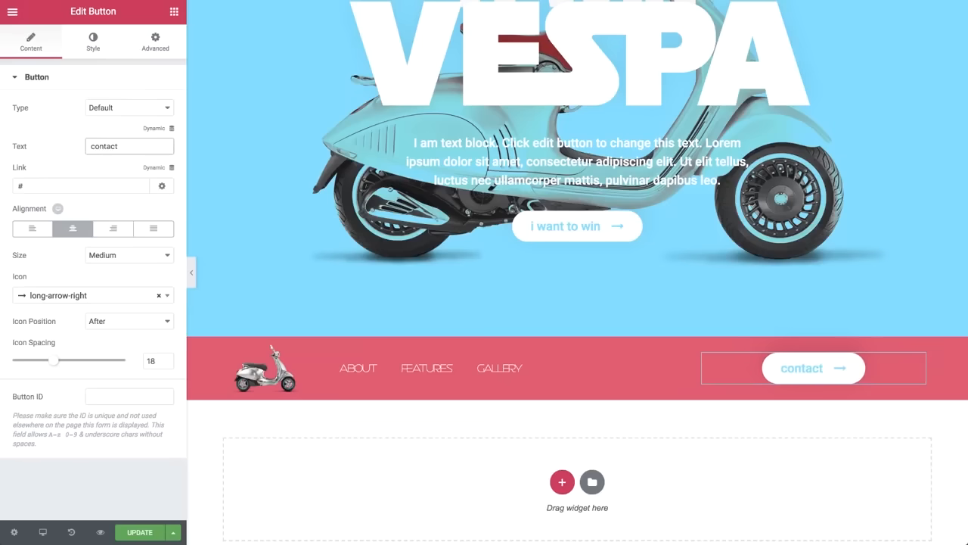
{"action": "left_click", "coordinate": [112, 229]}
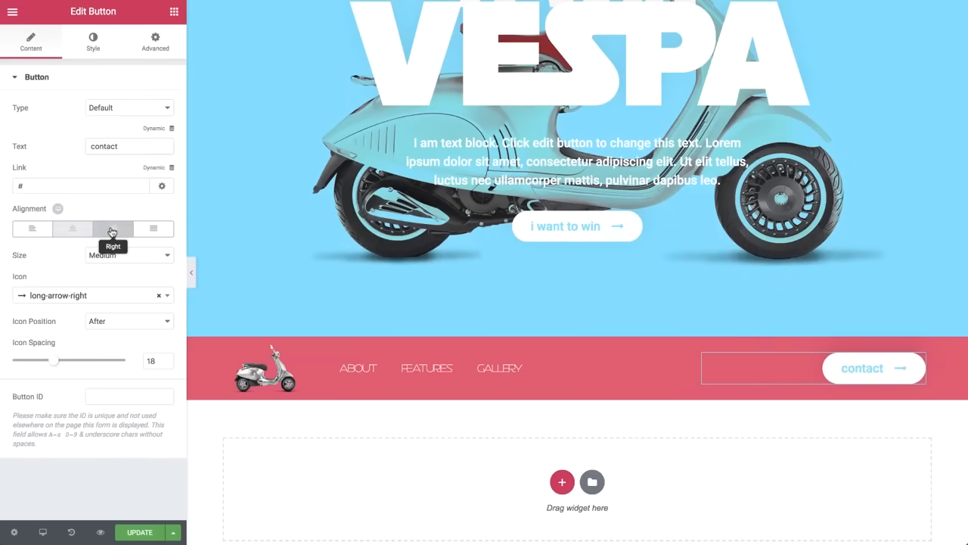
- Set the contact button's text color to white and make its background color fully transparent
{"action": "left_click", "coordinate": [95, 47]}
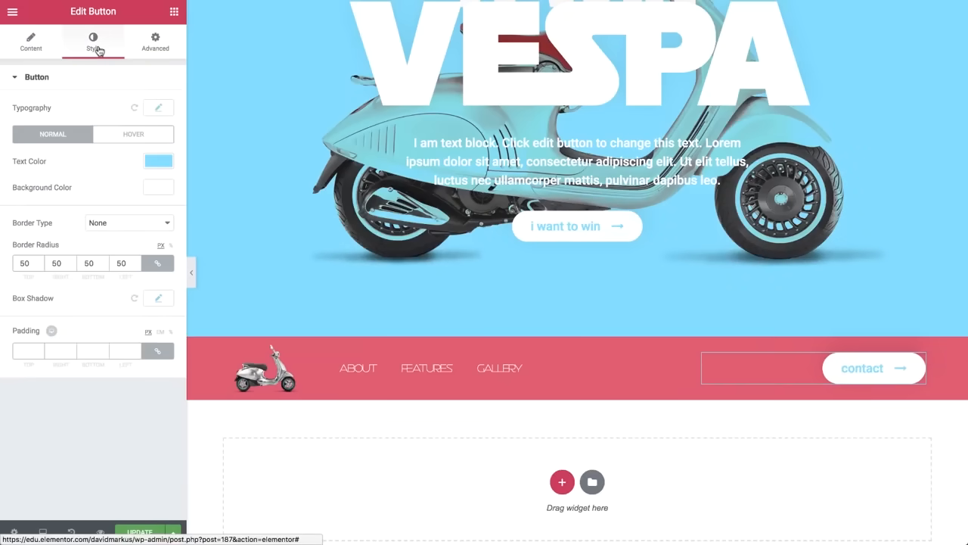
{"action": "left_click", "coordinate": [157, 160]}
{"action": "left_click", "coordinate": [101, 317]}
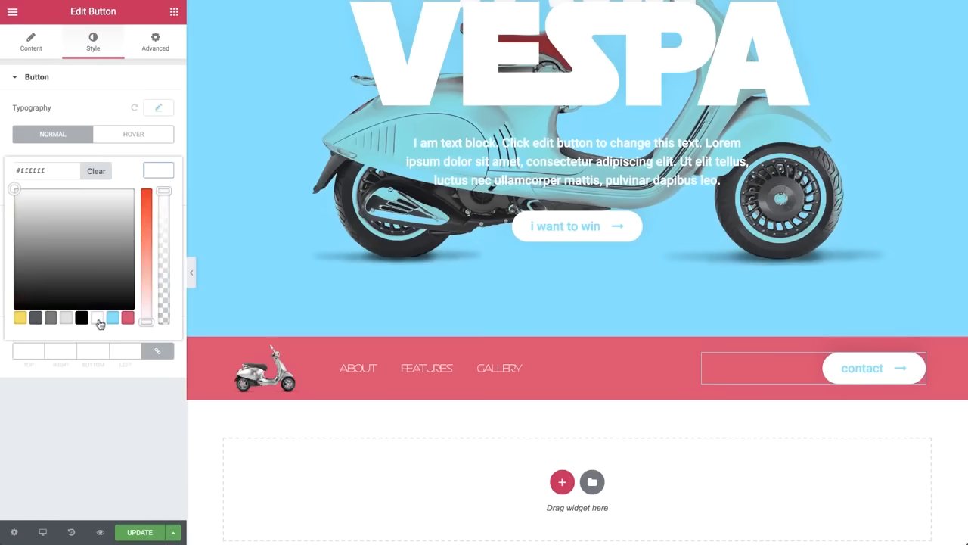
{"action": "left_click", "coordinate": [160, 172]}
{"action": "left_click", "coordinate": [159, 189]}
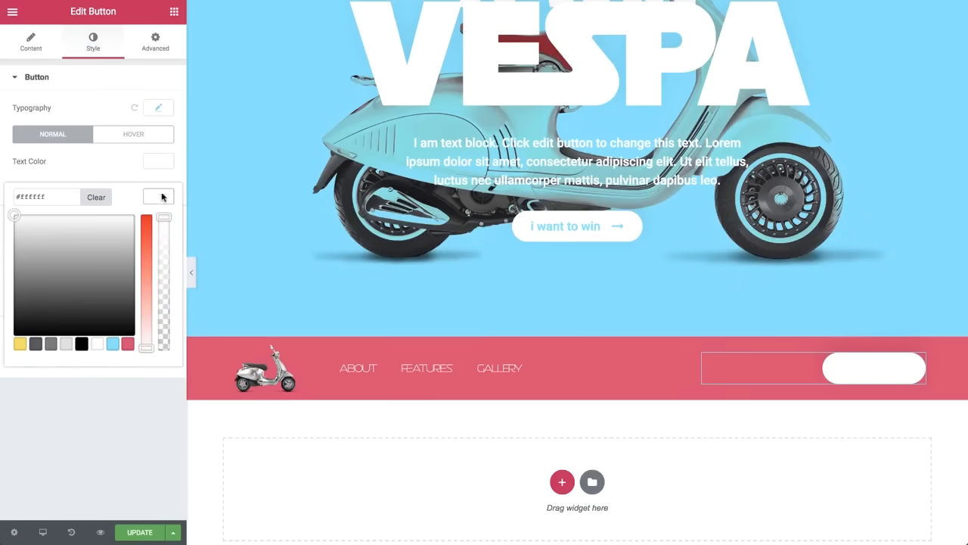
{"action": "left_click", "coordinate": [163, 218]}
{"action": "left_click_drag", "start_coordinate": [162, 219], "coordinate": [164, 348]}
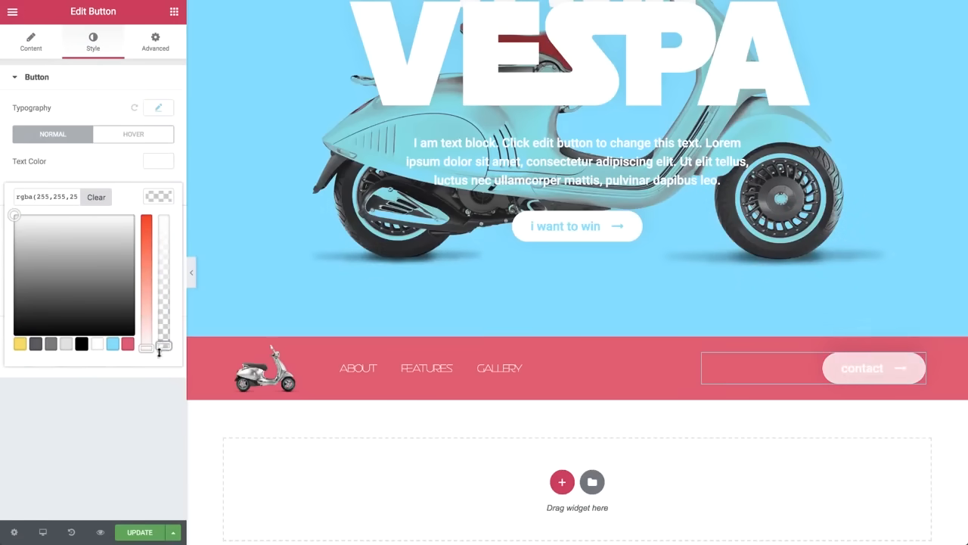
{"action": "left_click", "coordinate": [168, 196]}
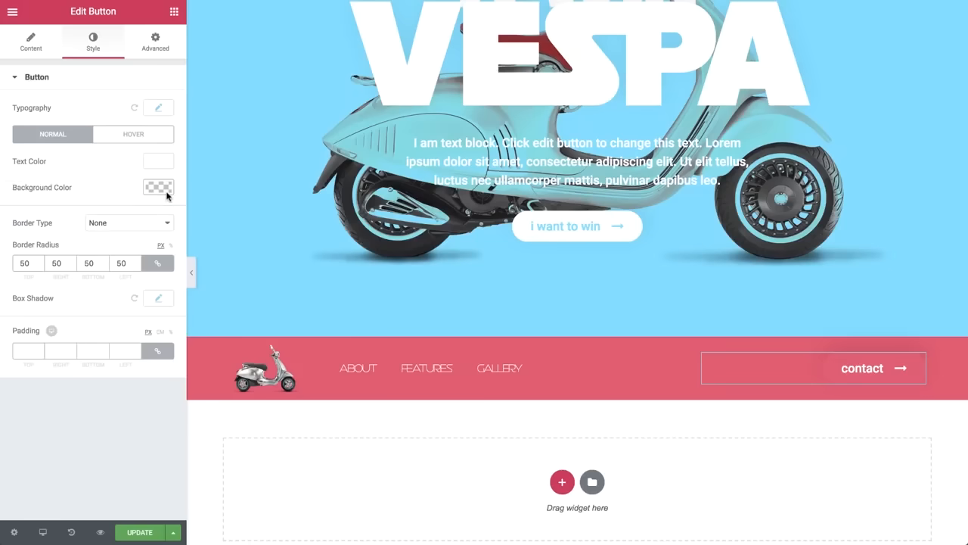
- Give the contact button a solid border with a width of 1 px on all sides
{"action": "left_click", "coordinate": [146, 223]}
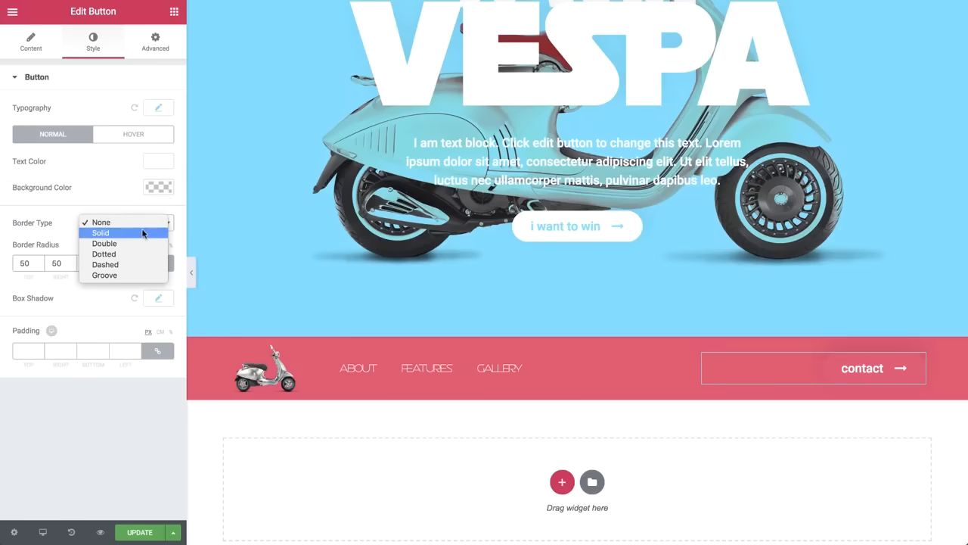
{"action": "left_click", "coordinate": [144, 233]}
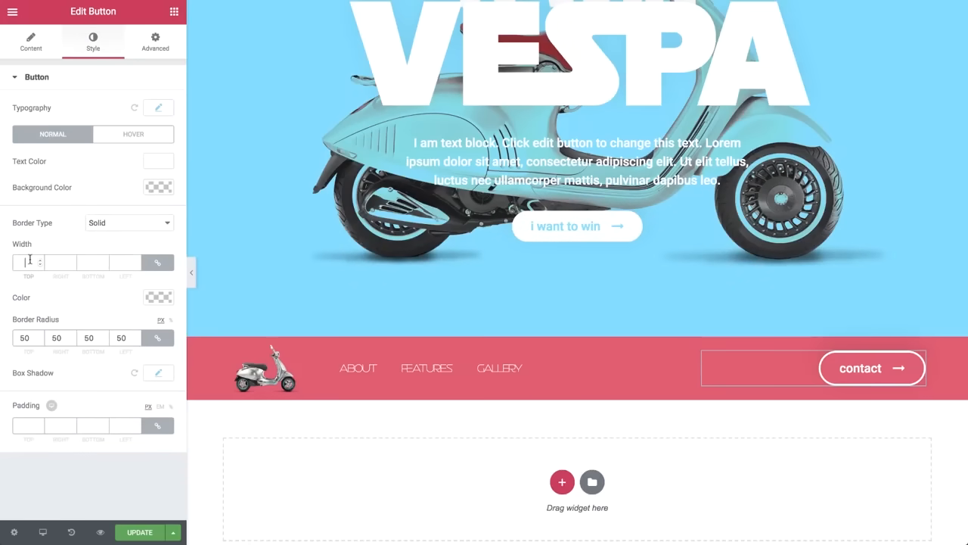
{"action": "left_click", "coordinate": [29, 261]}
{"action": "type", "text": "1"}
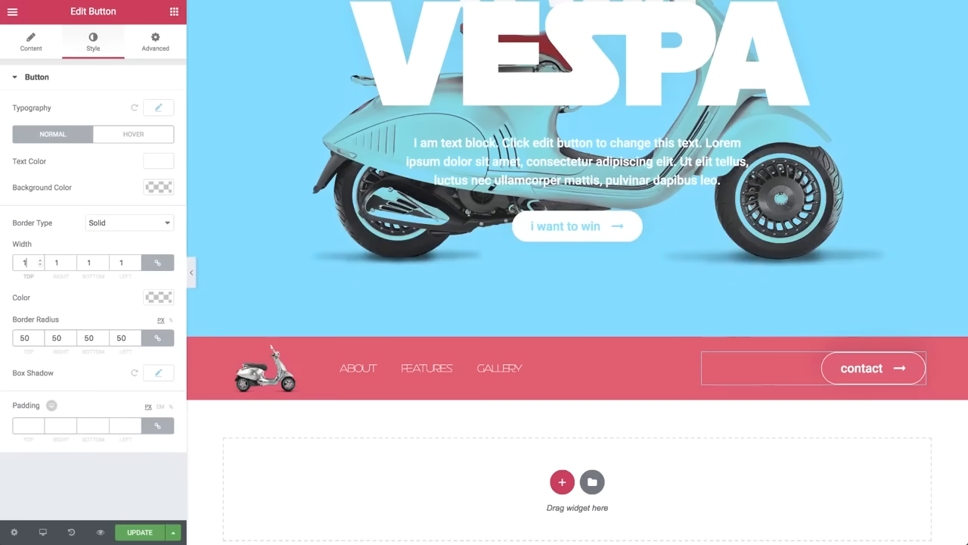
- Set the contact button's hover border color to a dark red, about #8e203e, and return to the widget list
{"action": "left_click", "coordinate": [110, 133]}
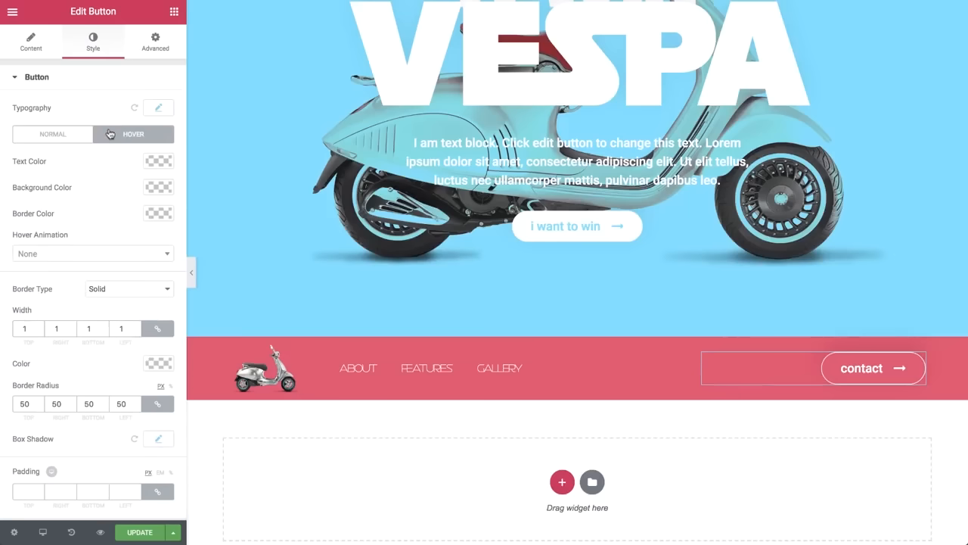
{"action": "left_click", "coordinate": [159, 213]}
{"action": "left_click", "coordinate": [127, 370]}
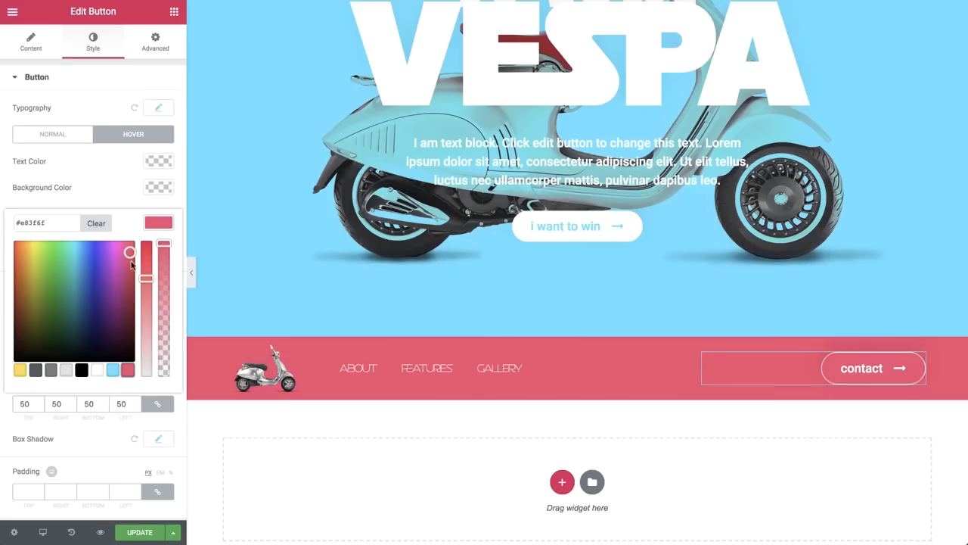
{"action": "left_click", "coordinate": [128, 271]}
{"action": "left_click_drag", "start_coordinate": [129, 284], "coordinate": [131, 307]}
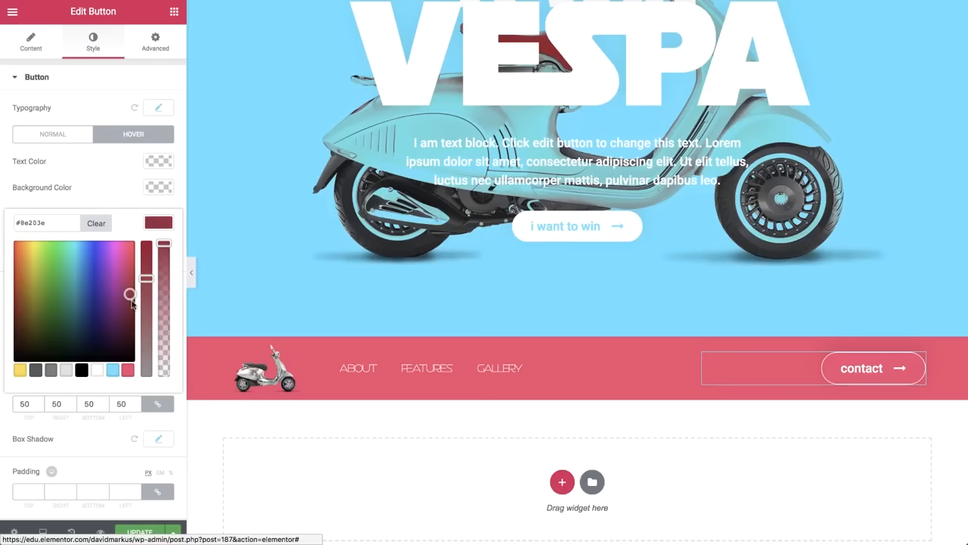
{"action": "left_click", "coordinate": [157, 224]}
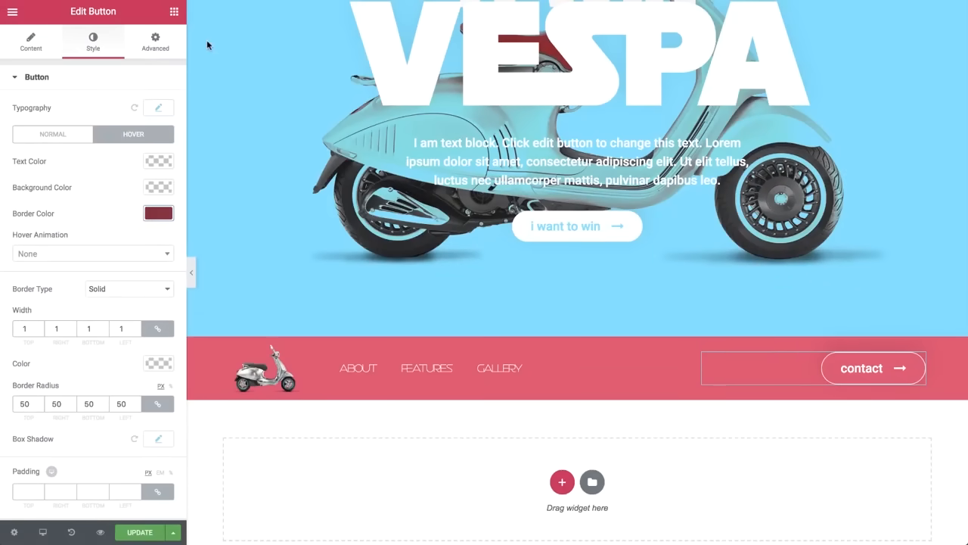
{"action": "left_click", "coordinate": [176, 12]}
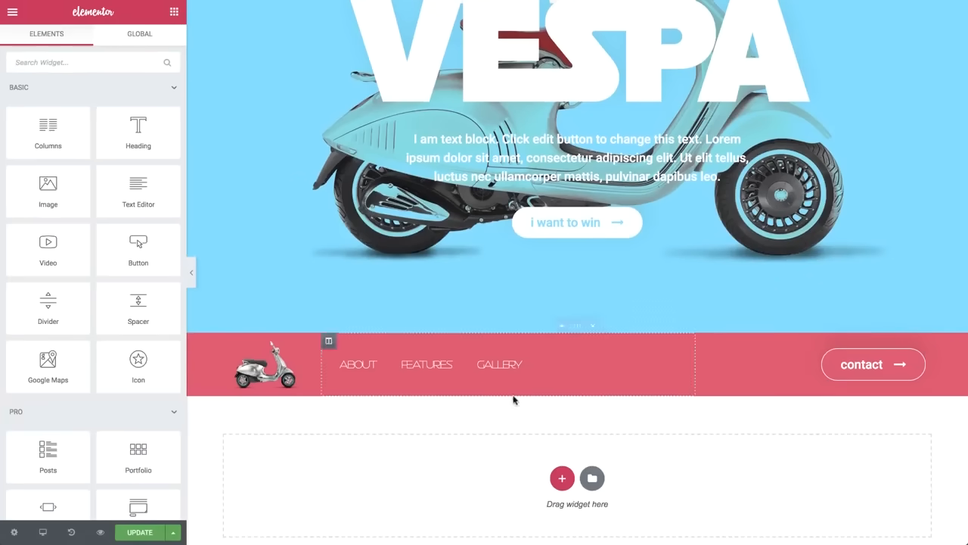
- Add a single-column section below the red navigation bar with a boxed content width of 500
{"action": "left_click", "coordinate": [562, 477]}
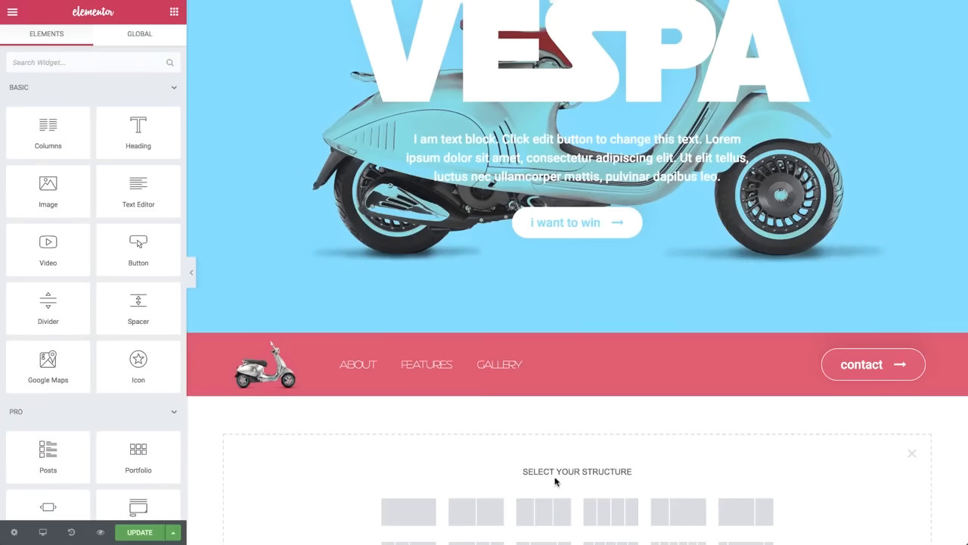
{"action": "left_click", "coordinate": [406, 512]}
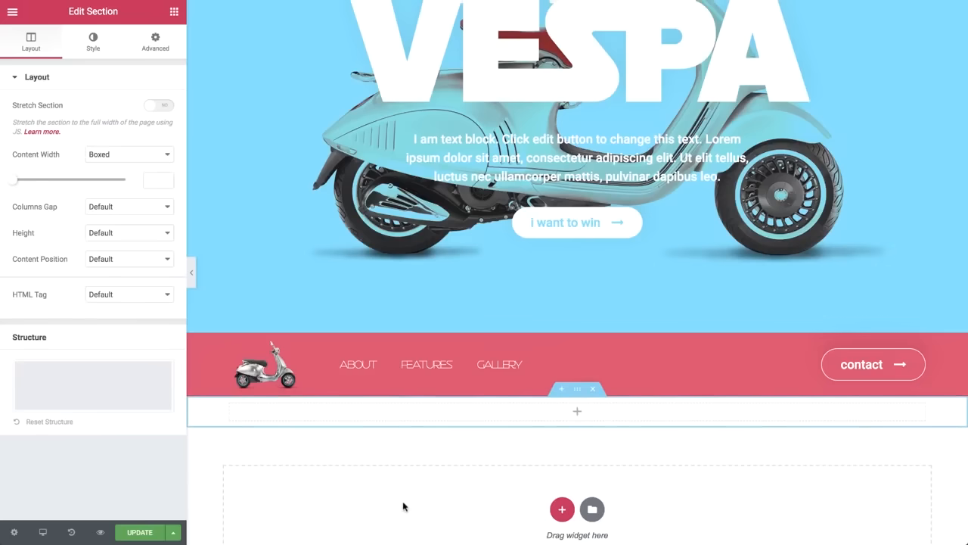
{"action": "left_click", "coordinate": [163, 180]}
{"action": "type", "text": "500"}
- Give the new section a minimum height of 500 px
{"action": "left_click", "coordinate": [116, 235]}
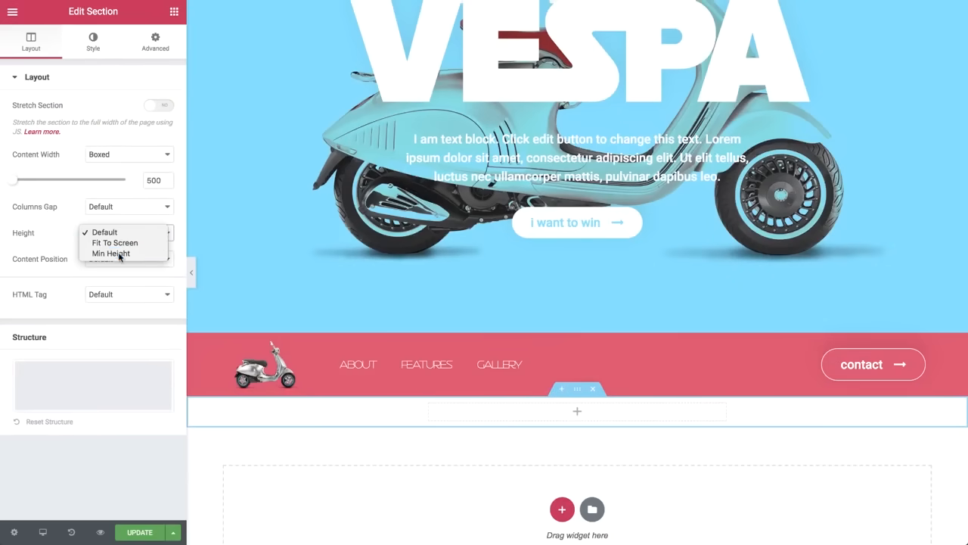
{"action": "left_click", "coordinate": [114, 254]}
{"action": "double_click", "coordinate": [153, 277]}
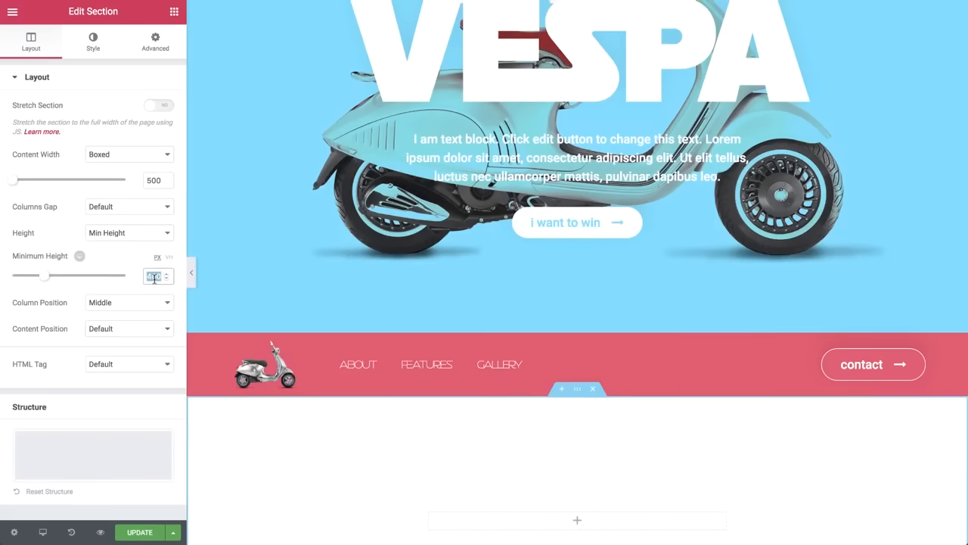
{"action": "type", "text": "500"}
{"action": "scroll", "coordinate": [365, 277], "scroll_direction": "down", "scroll_amount": 3}
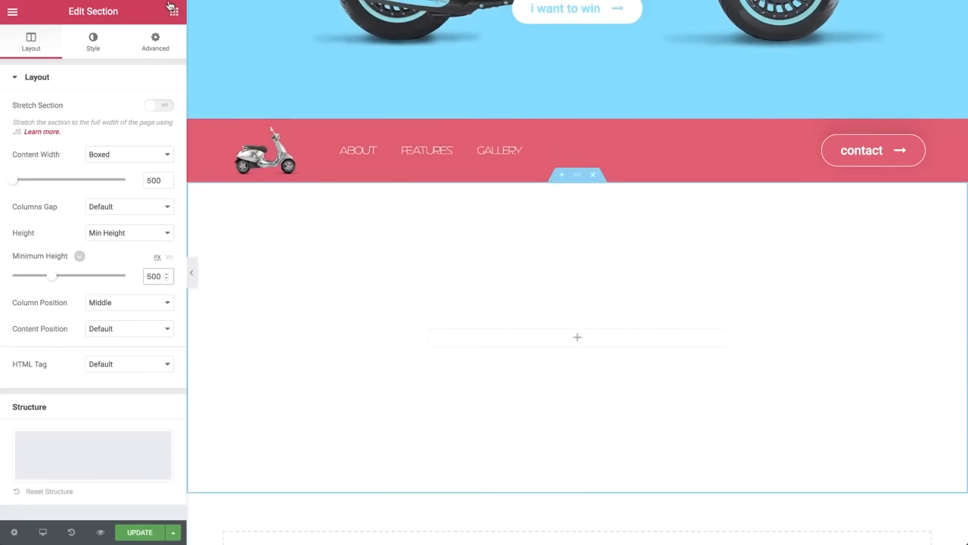
- Add a Heading widget to the new section's column with the title "about"
{"action": "left_click", "coordinate": [173, 11]}
{"action": "left_click_drag", "start_coordinate": [143, 127], "coordinate": [507, 337]}
{"action": "double_click", "coordinate": [109, 114]}
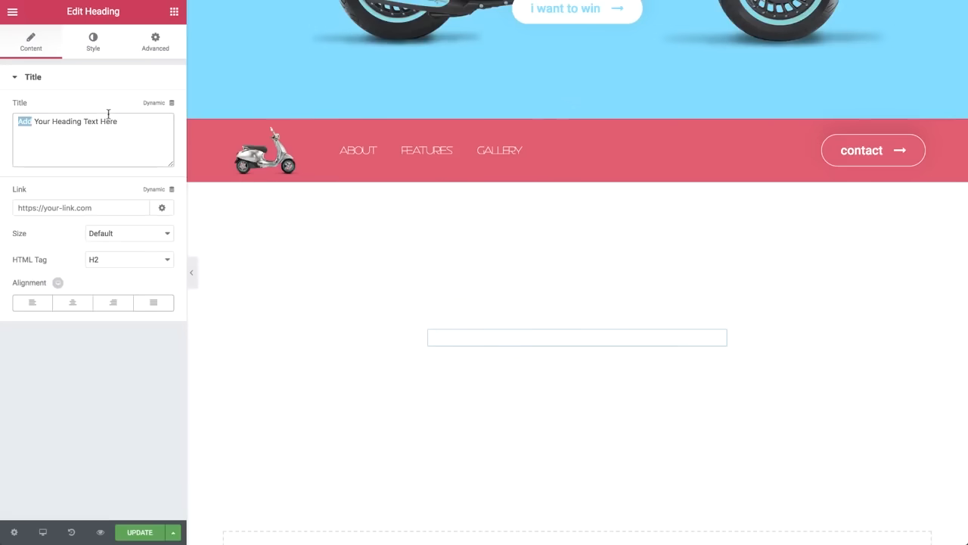
{"action": "triple_click", "coordinate": [108, 114]}
{"action": "type", "text": "about"}
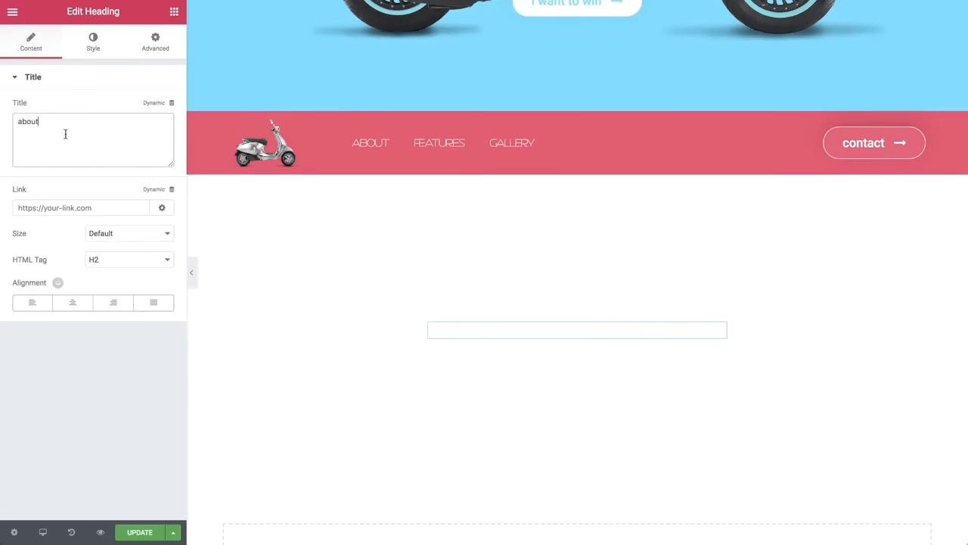
- Copy the style of the hero's "WIN A" heading and paste it onto the about heading
{"action": "scroll", "coordinate": [434, 235], "scroll_direction": "up", "scroll_amount": 5}
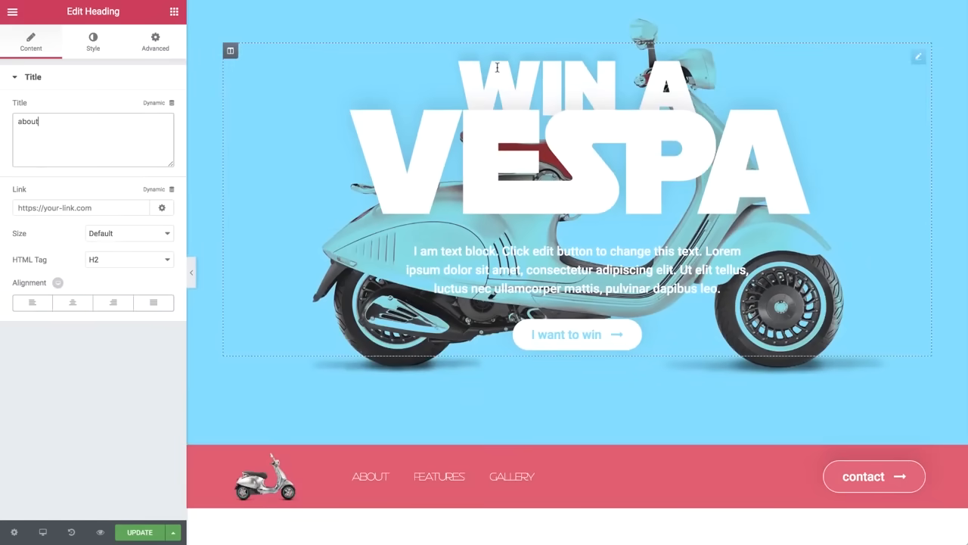
{"action": "right_click", "coordinate": [497, 67]}
{"action": "left_click", "coordinate": [521, 117]}
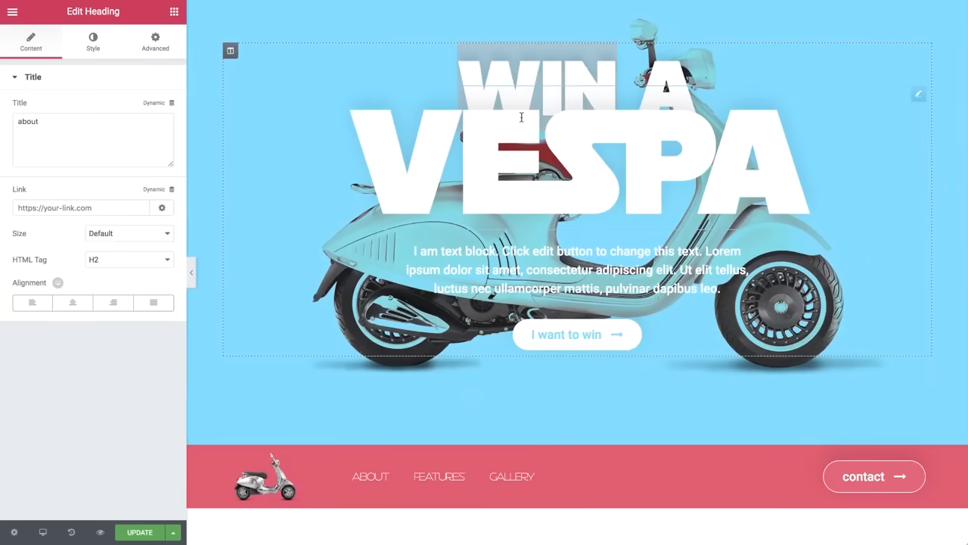
{"action": "scroll", "coordinate": [521, 118], "scroll_direction": "down", "scroll_amount": 5}
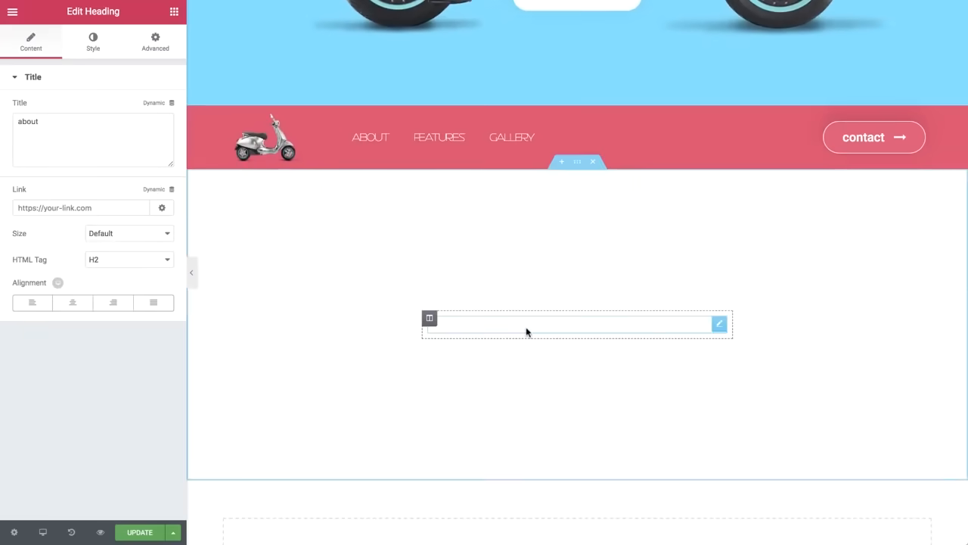
{"action": "right_click", "coordinate": [528, 332]}
{"action": "left_click", "coordinate": [546, 399]}
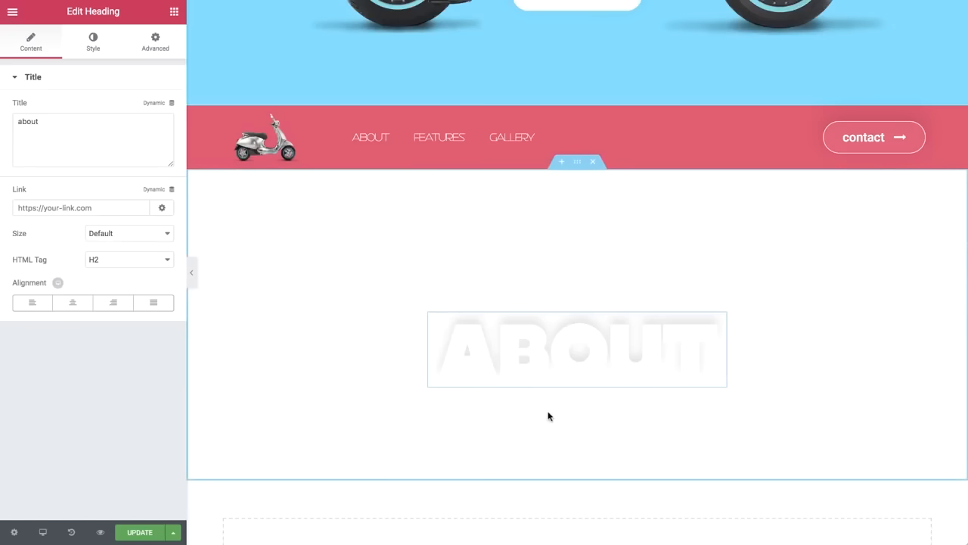
- Align the about heading left and set its font size to 90 px
{"action": "scroll", "coordinate": [536, 422], "scroll_direction": "up", "scroll_amount": 1}
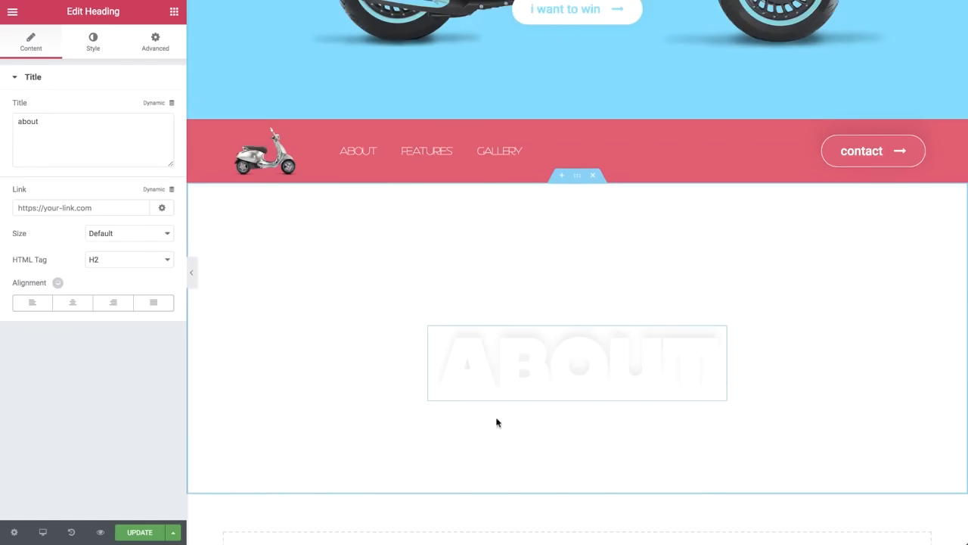
{"action": "left_click", "coordinate": [33, 306]}
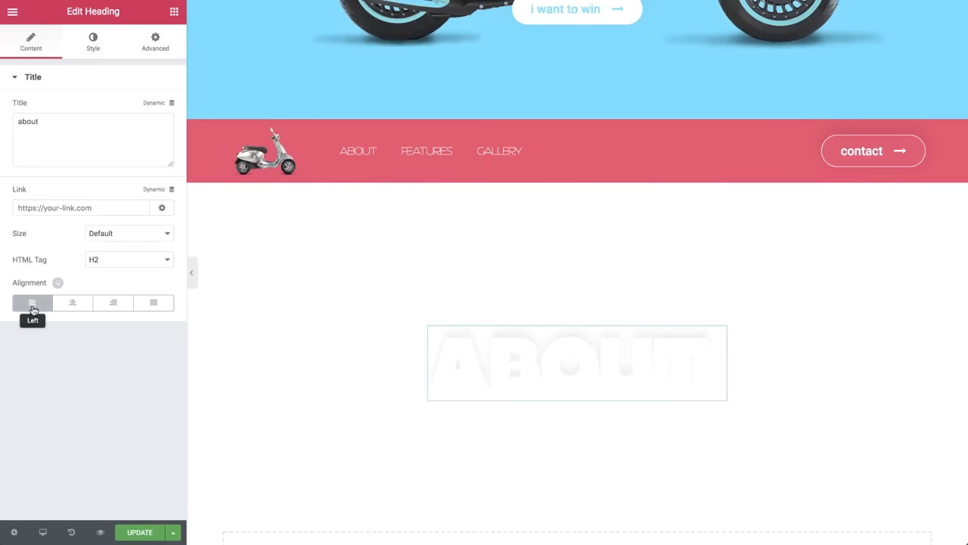
{"action": "left_click", "coordinate": [86, 39]}
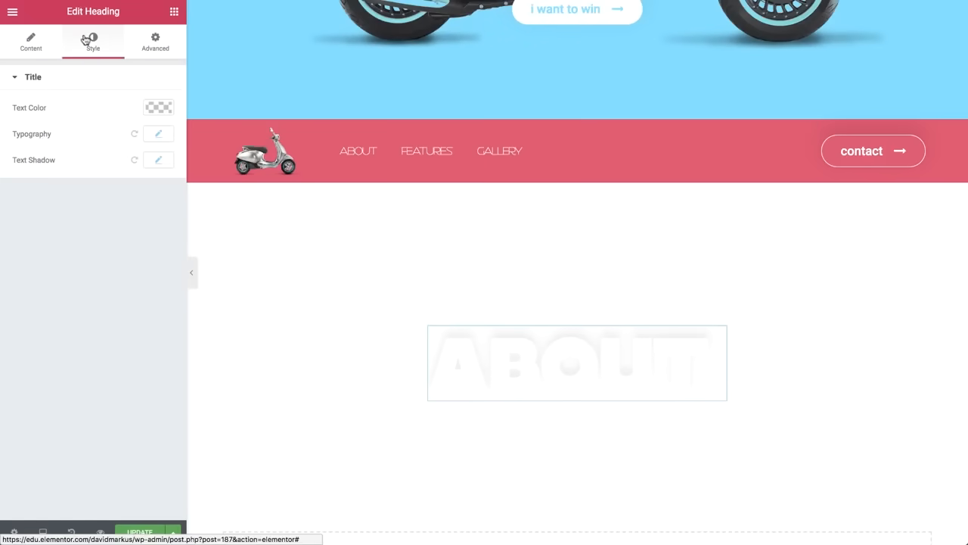
{"action": "left_click", "coordinate": [158, 133]}
{"action": "double_click", "coordinate": [143, 210]}
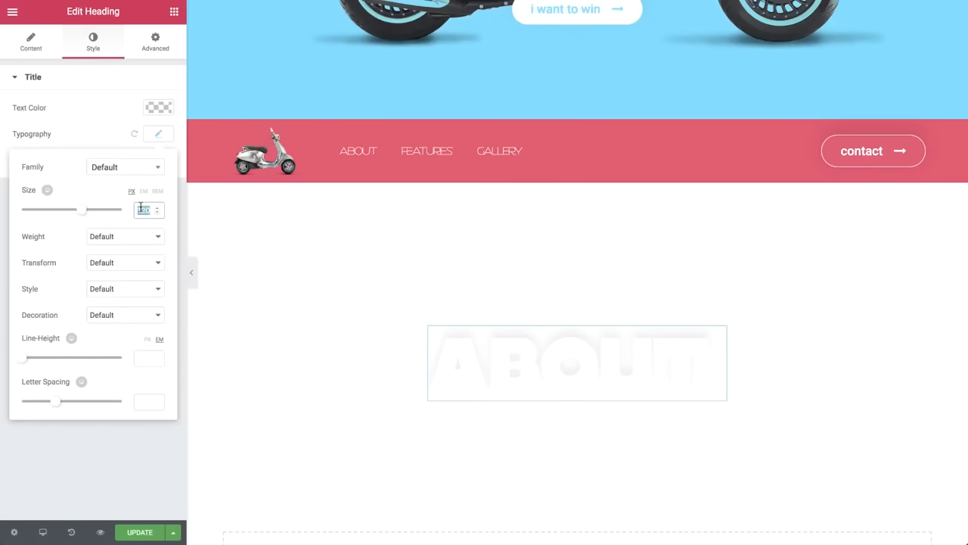
{"action": "type", "text": "90"}
{"action": "left_click", "coordinate": [158, 132]}
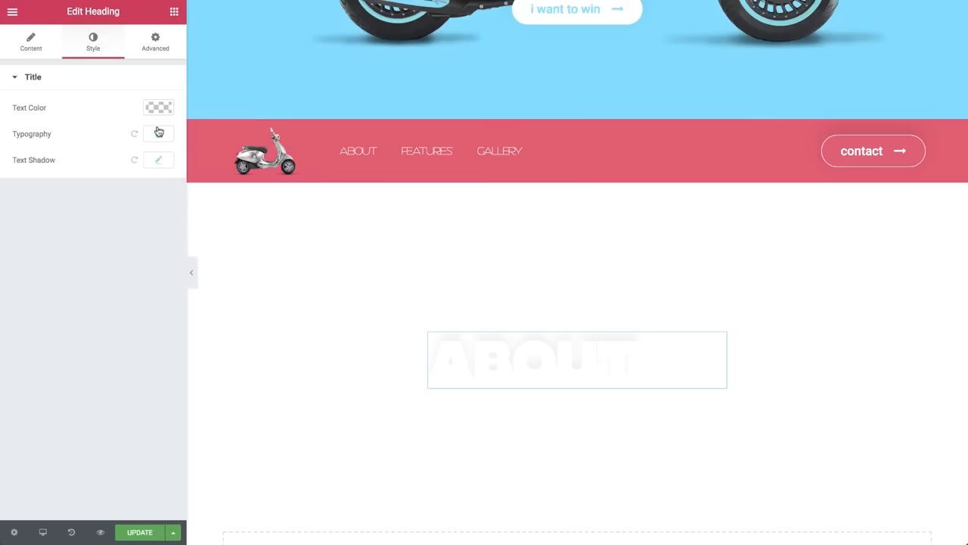
- Set the about heading's text shadow to a horizontal offset of 10 and a vertical offset of 10
{"action": "left_click", "coordinate": [158, 159]}
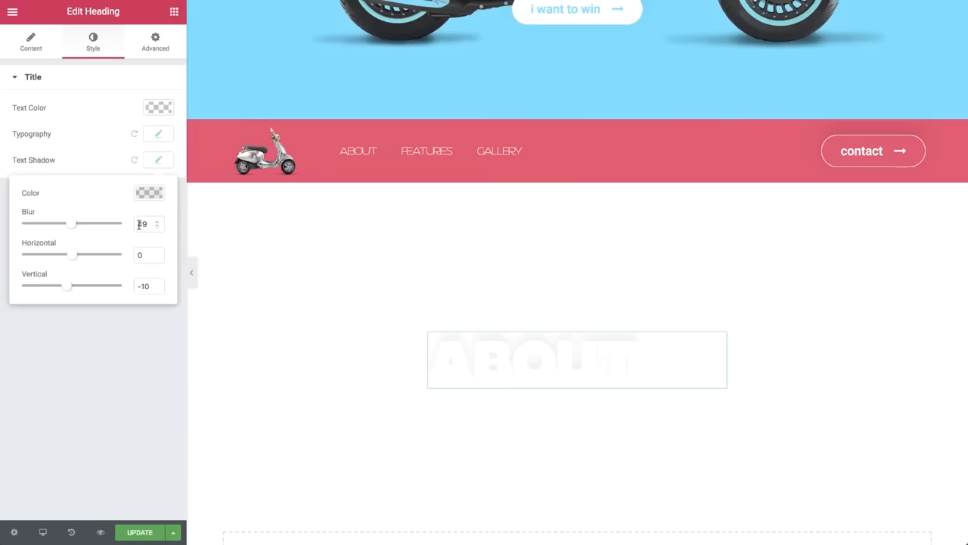
{"action": "double_click", "coordinate": [140, 254]}
{"action": "type", "text": "10"}
{"action": "key", "text": "Tab"}
{"action": "type", "text": "10"}
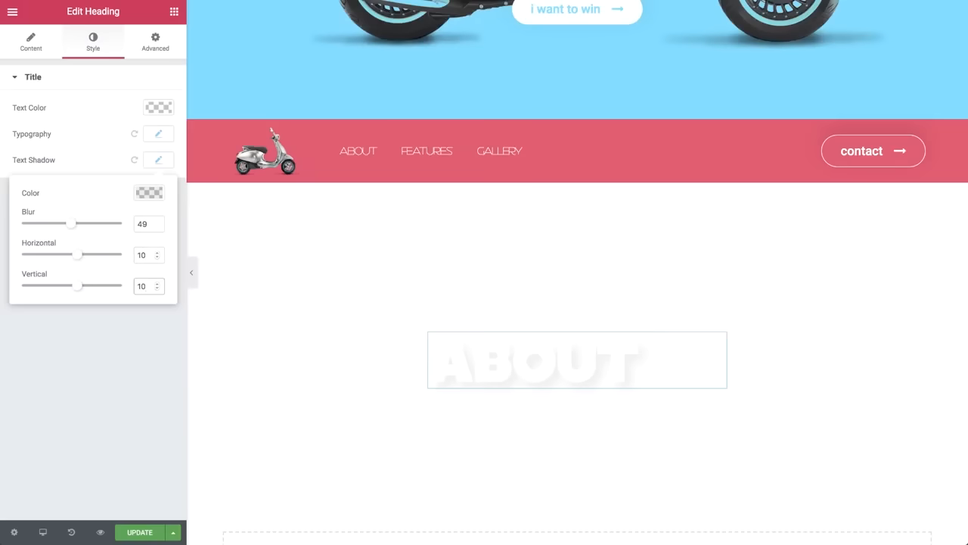
- Set the about heading's bottom margin to 30 px
{"action": "left_click", "coordinate": [155, 52]}
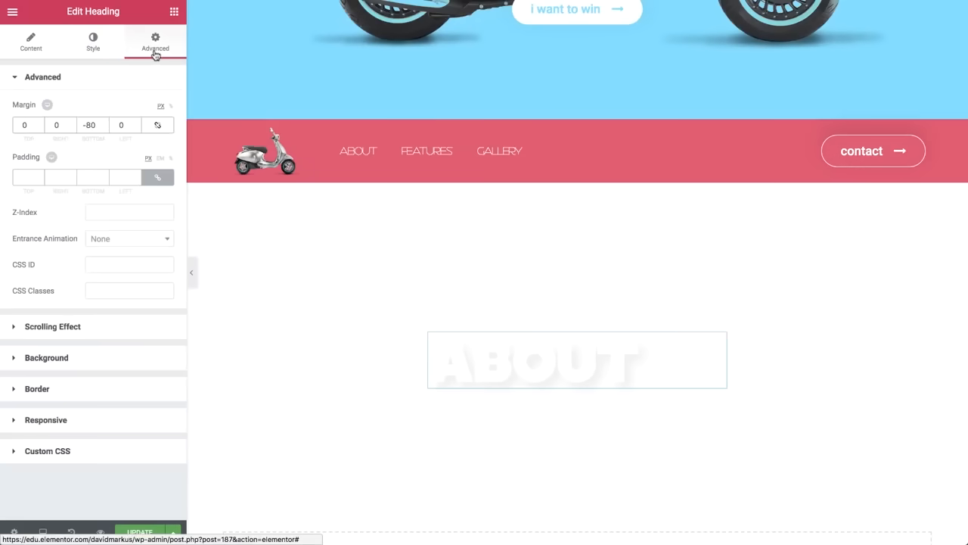
{"action": "double_click", "coordinate": [81, 125]}
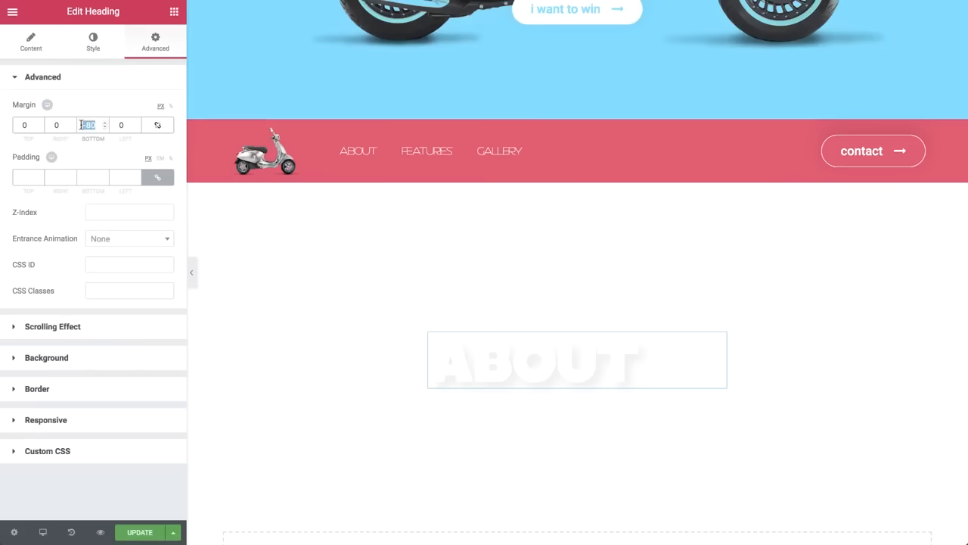
{"action": "type", "text": "30"}
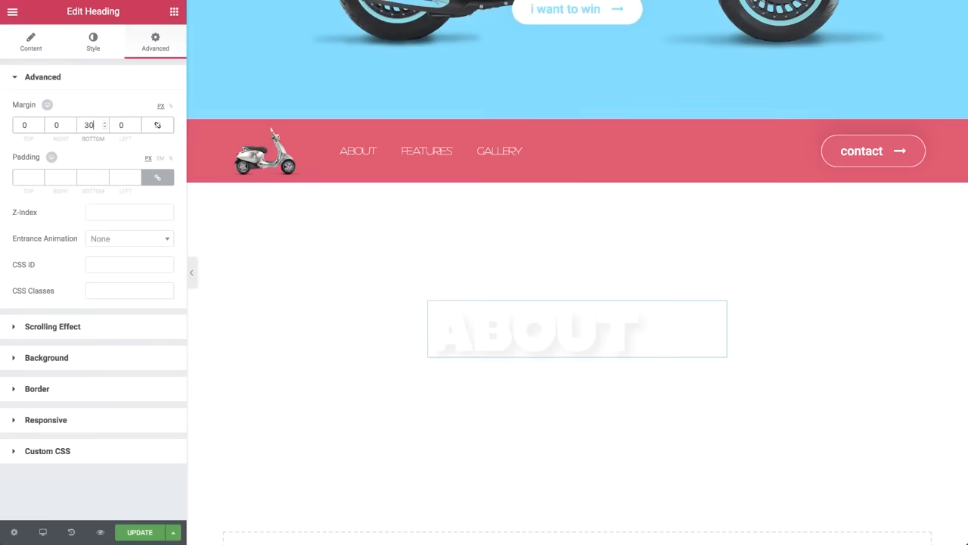
- Add a Text Editor widget below the about heading and repeat "consectetur adipiscing elit. Ut elit tellus, luctus nec ullamcorper mattis" as a second paragraph
{"action": "left_click", "coordinate": [174, 12]}
{"action": "left_click_drag", "start_coordinate": [134, 184], "coordinate": [521, 342]}
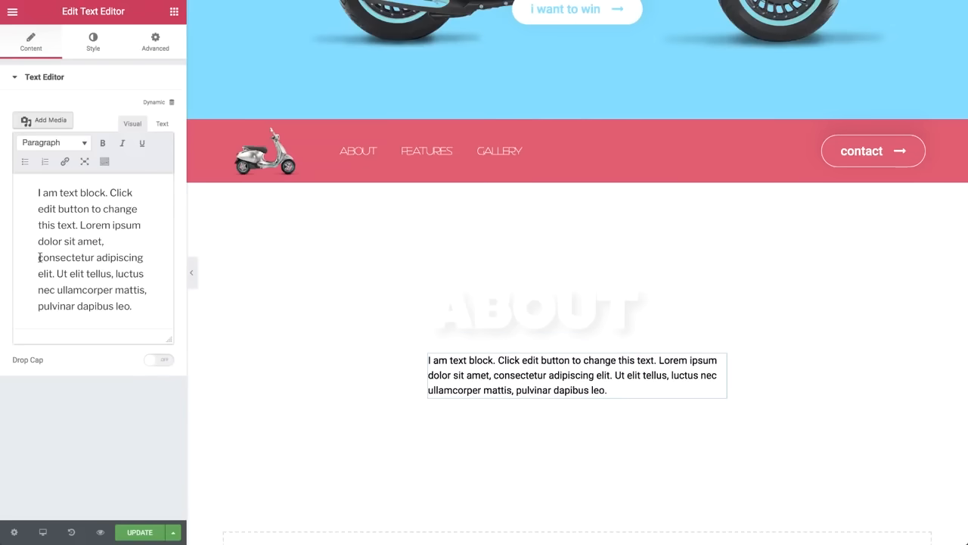
{"action": "left_click_drag", "start_coordinate": [39, 257], "coordinate": [149, 287]}
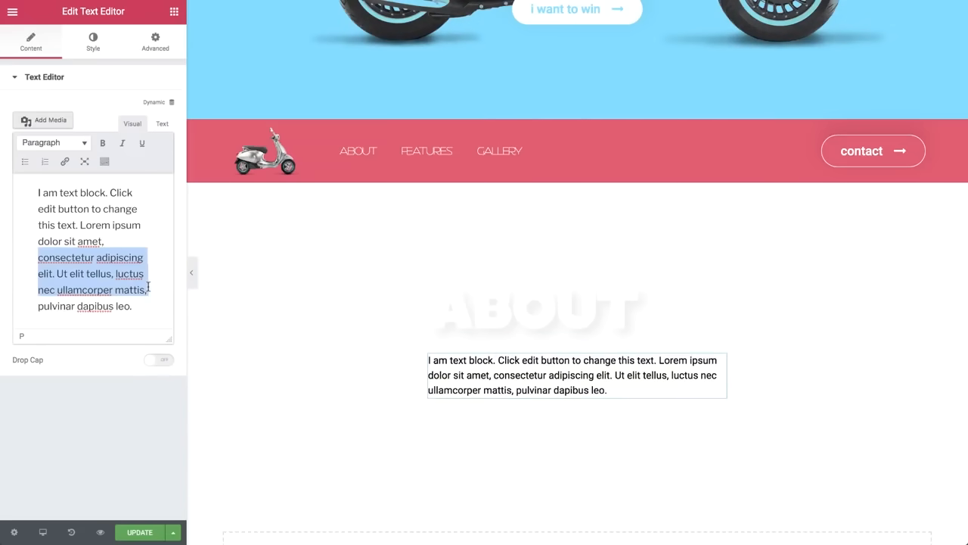
{"action": "left_click", "coordinate": [144, 306]}
{"action": "key", "text": "Return"}
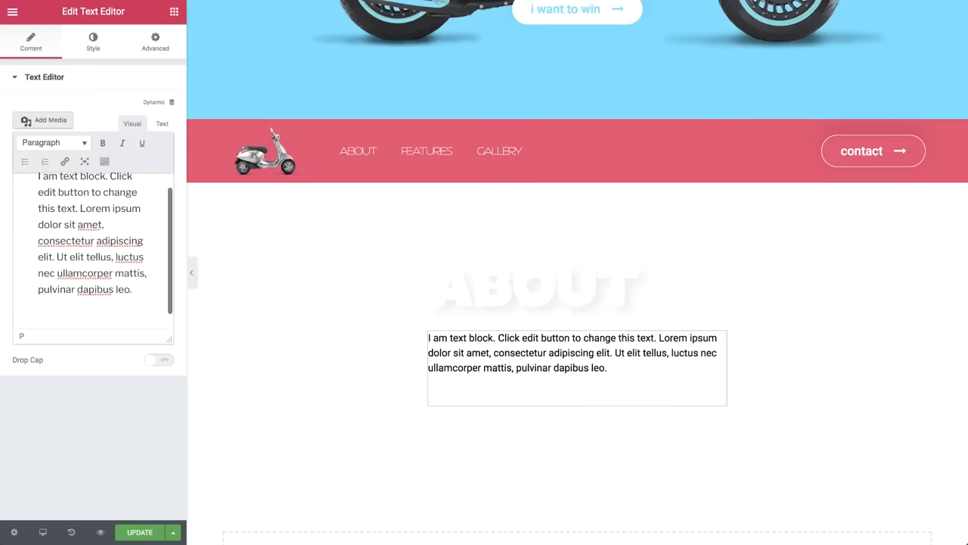
{"action": "key", "text": "ctrl+v"}
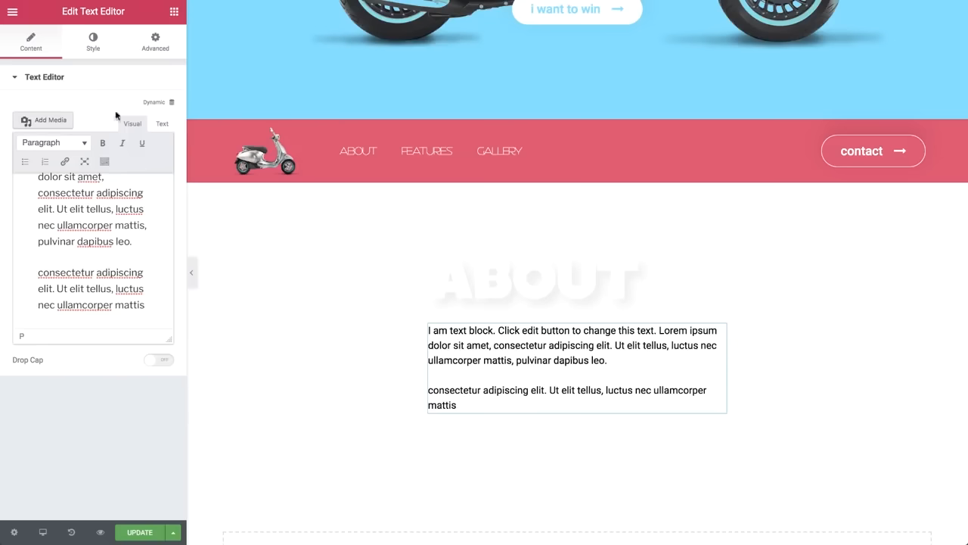
- Set the about text block's font size to 16 px and its line height to 1.6 em
{"action": "left_click", "coordinate": [96, 48]}
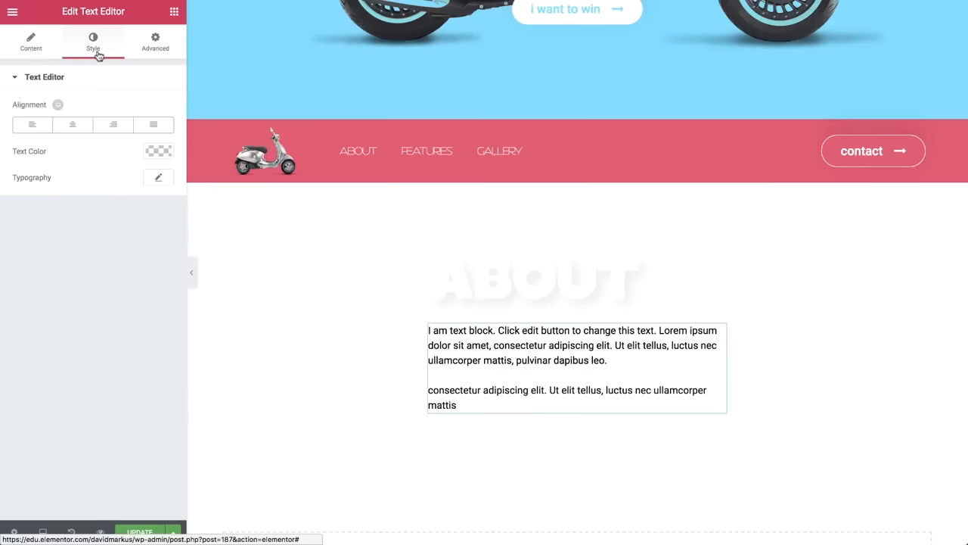
{"action": "left_click", "coordinate": [161, 177]}
{"action": "left_click", "coordinate": [140, 254]}
{"action": "type", "text": "16"}
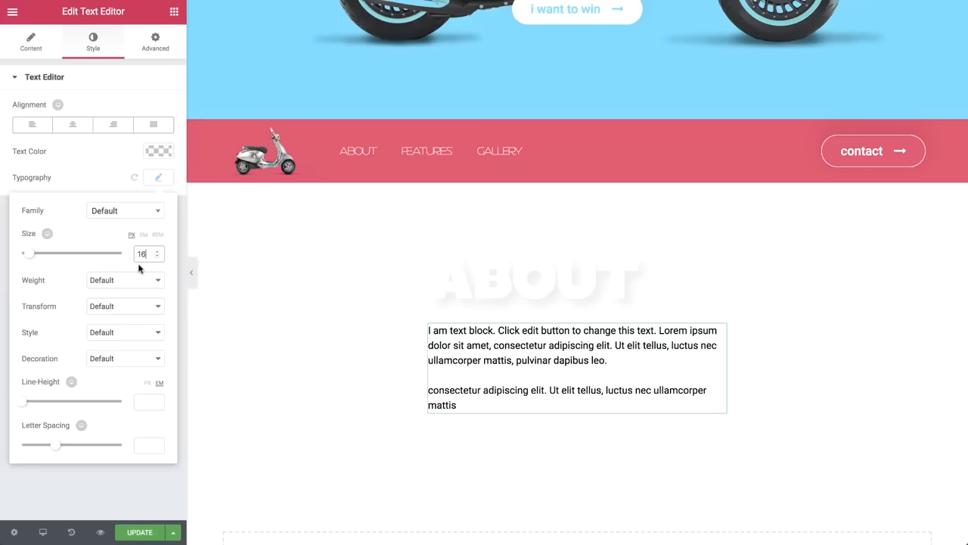
{"action": "left_click", "coordinate": [147, 403]}
{"action": "type", "text": "1"}
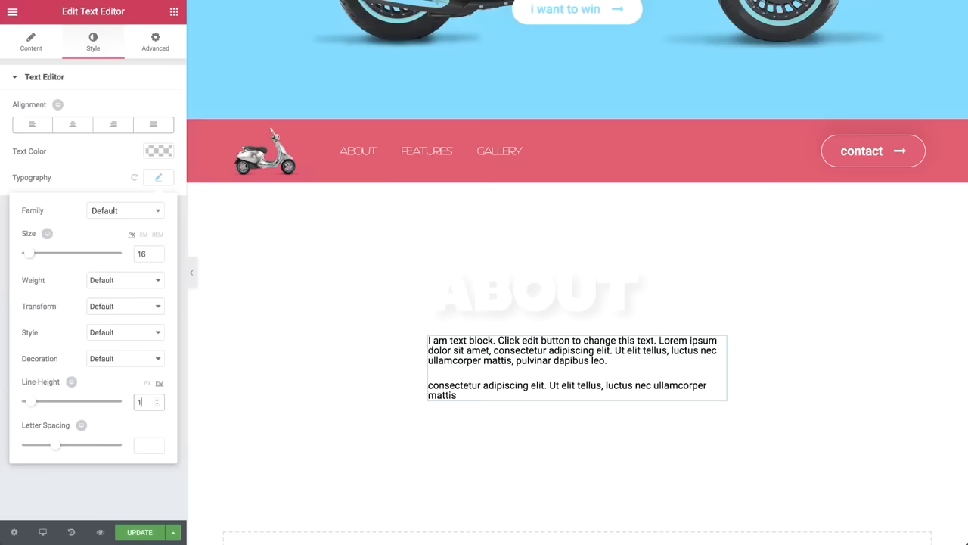
{"action": "type", "text": ".4"}
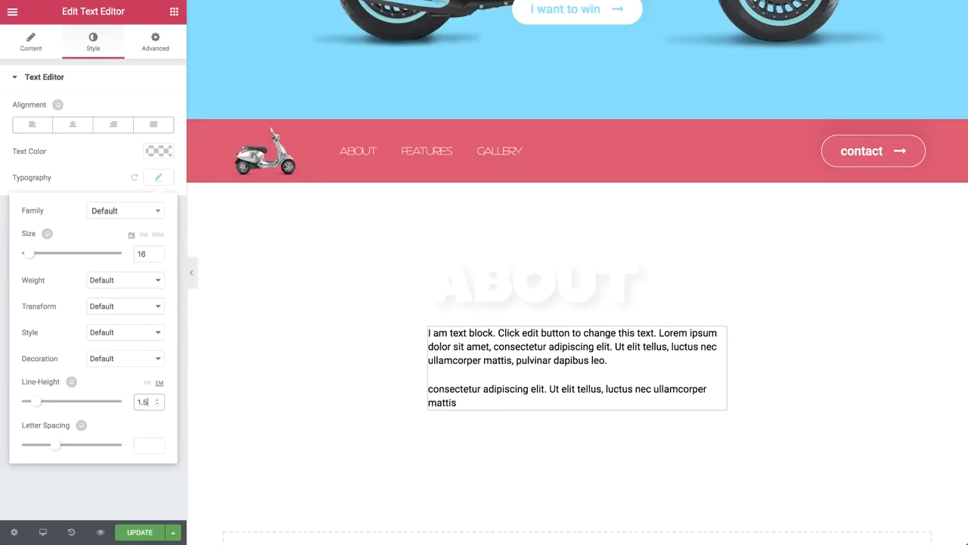
{"action": "key", "text": "Up"}
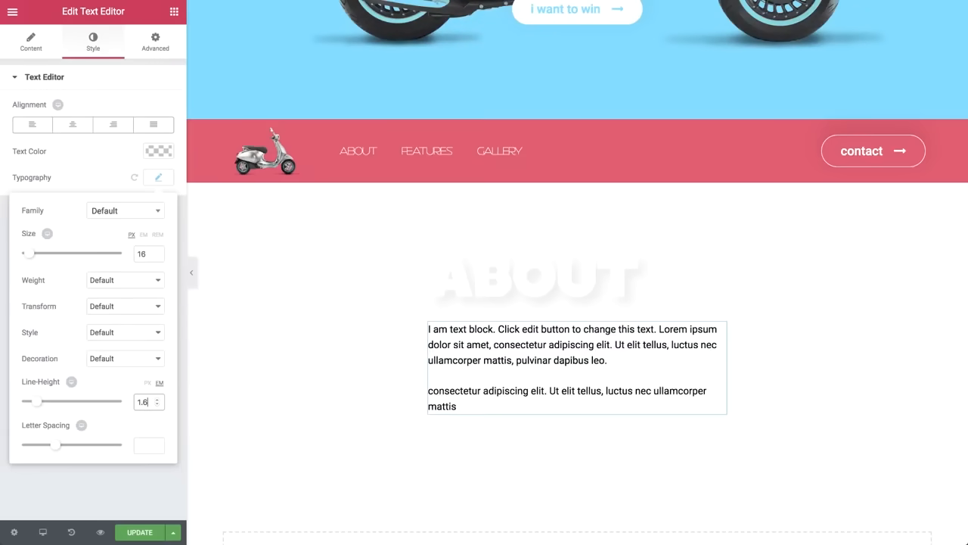
{"action": "left_click", "coordinate": [163, 175]}
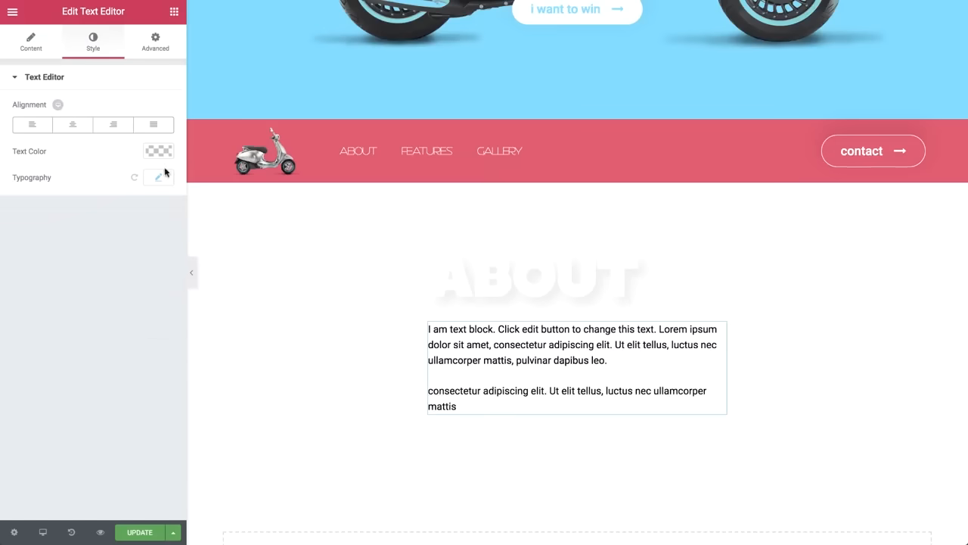
- Change the about text block's text color to the medium gray from the saved swatches
{"action": "left_click", "coordinate": [159, 155]}
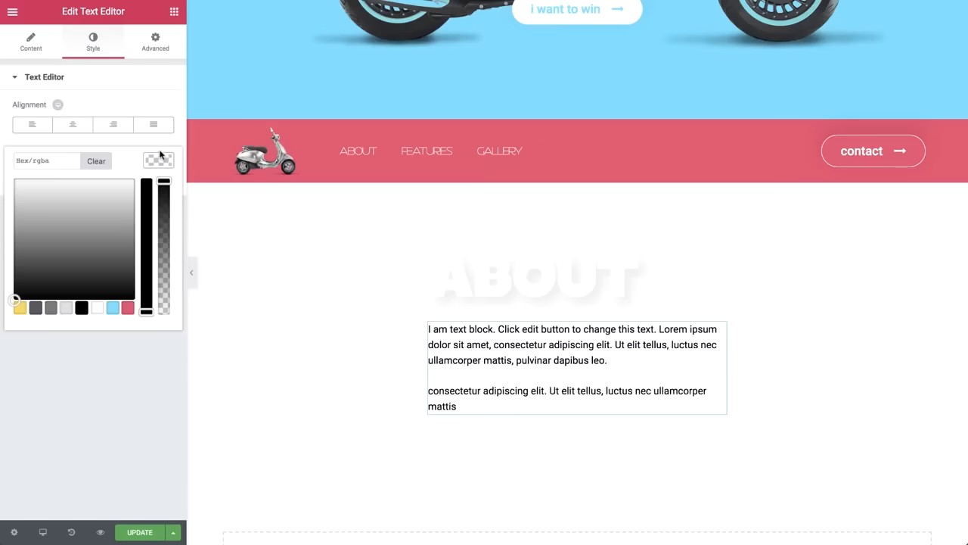
{"action": "left_click", "coordinate": [51, 308]}
{"action": "left_click", "coordinate": [160, 159]}
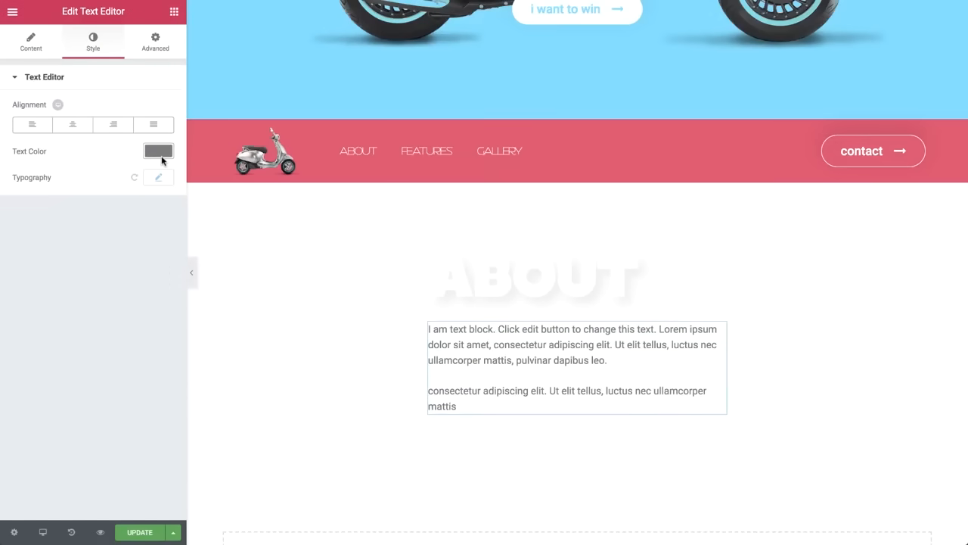
- Set the about text block's left margin to 12% with the other margins at 0
{"action": "left_click", "coordinate": [157, 40]}
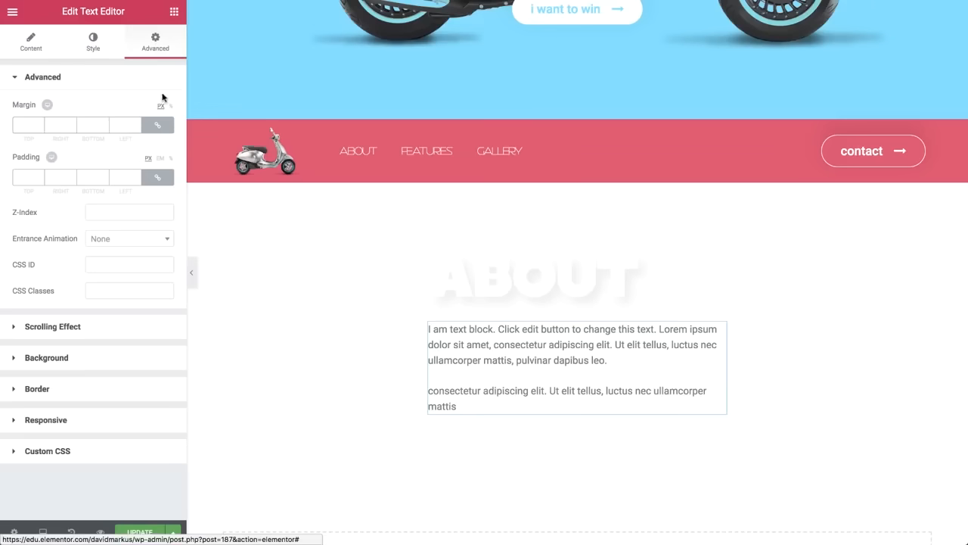
{"action": "left_click", "coordinate": [158, 124]}
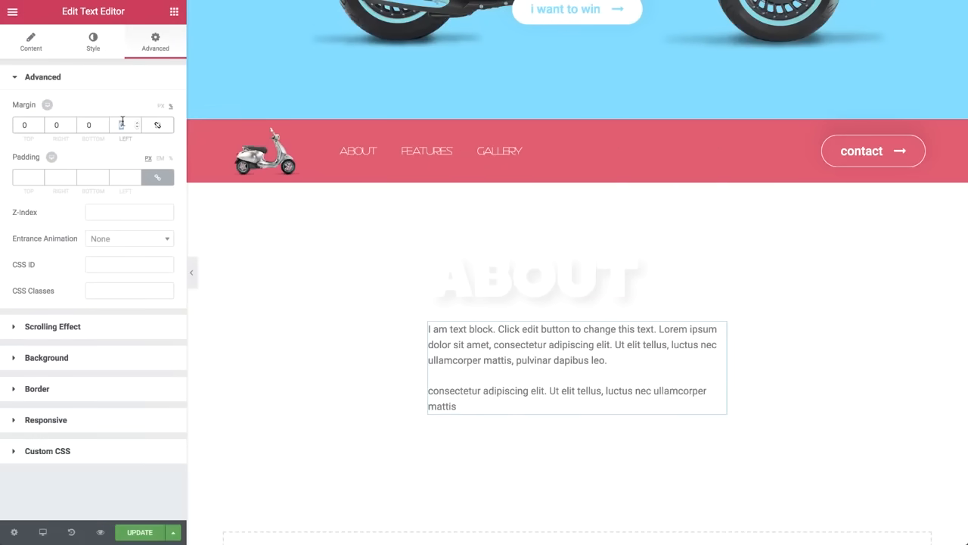
{"action": "type", "text": "10"}
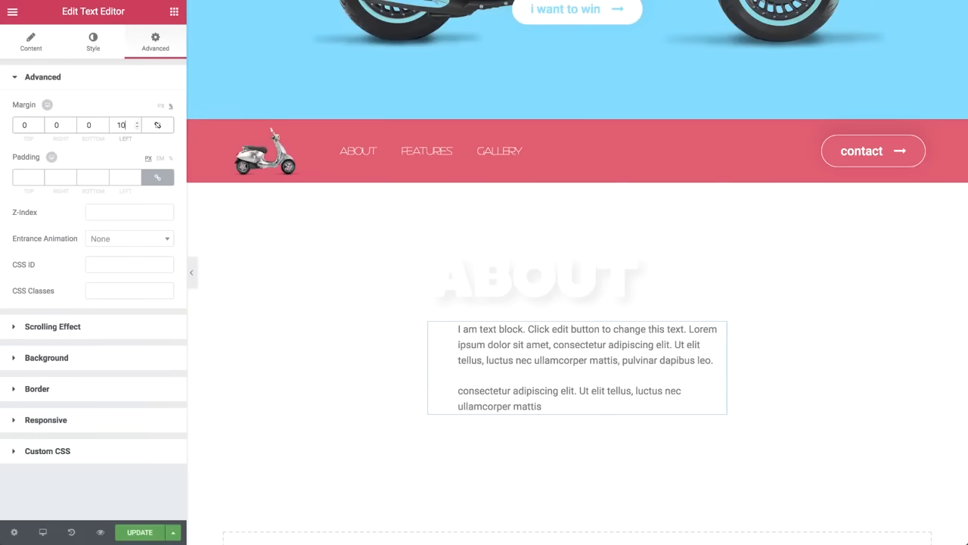
{"action": "key", "text": "Up"}
{"action": "key", "text": "Up"}
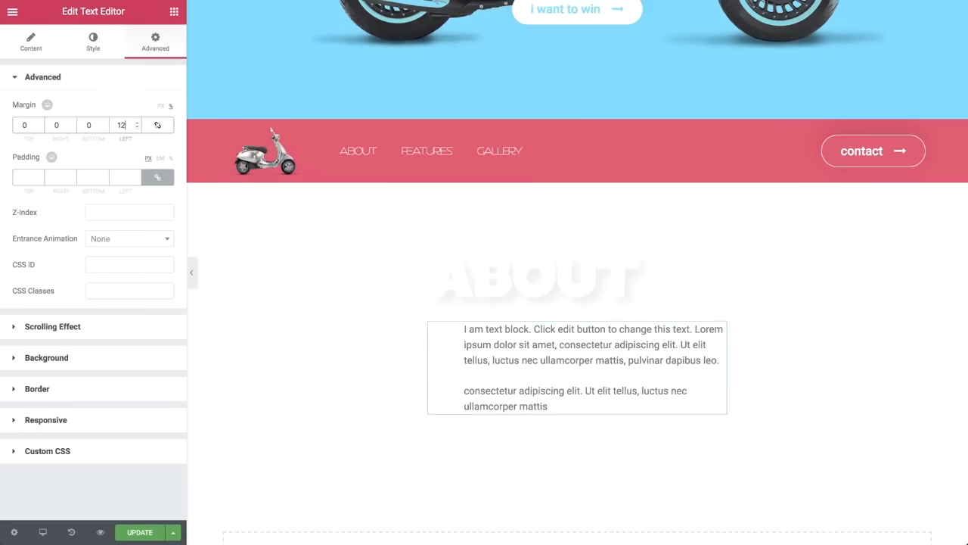
- Add an Icon widget above the about heading and set its primary color to the saved yellow swatch
{"action": "left_click", "coordinate": [173, 13]}
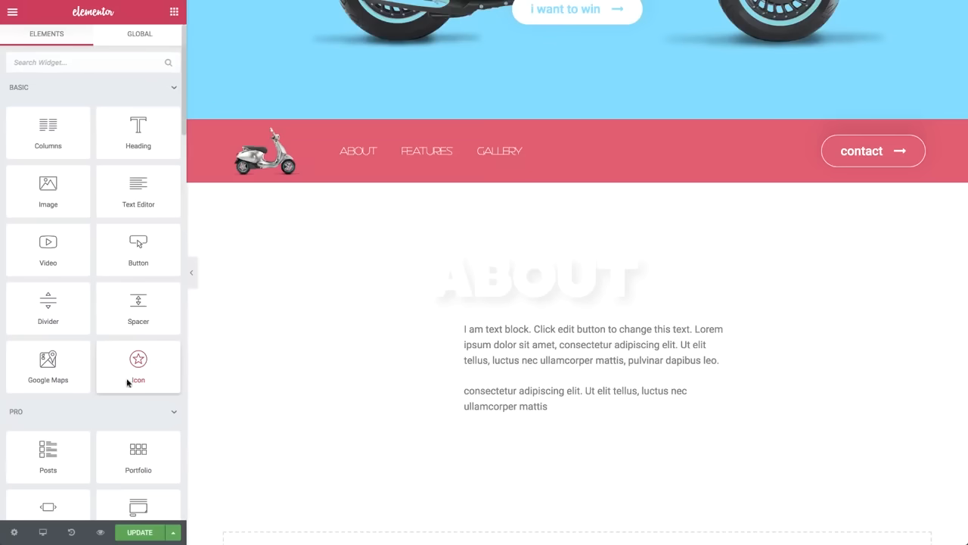
{"action": "left_click_drag", "start_coordinate": [128, 381], "coordinate": [486, 273]}
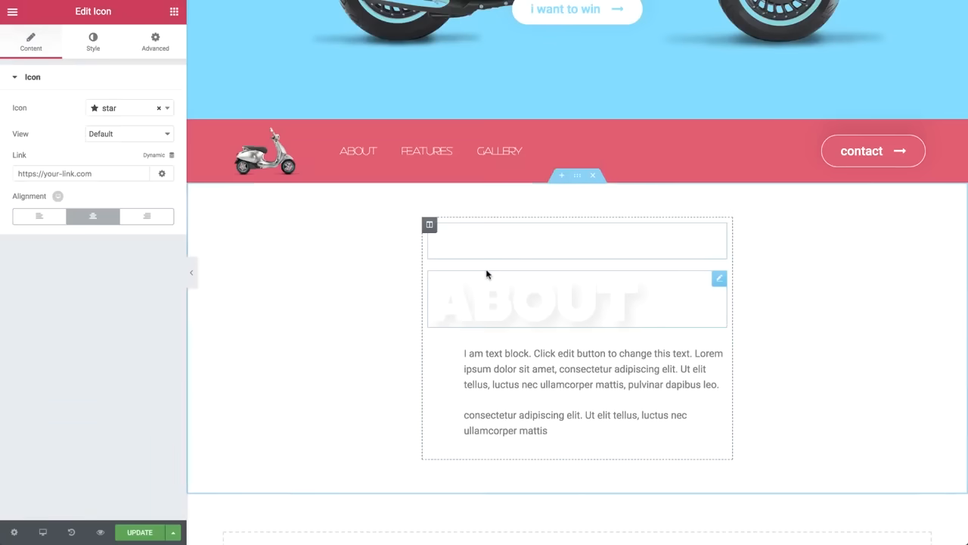
{"action": "left_click", "coordinate": [106, 48]}
{"action": "left_click", "coordinate": [158, 134]}
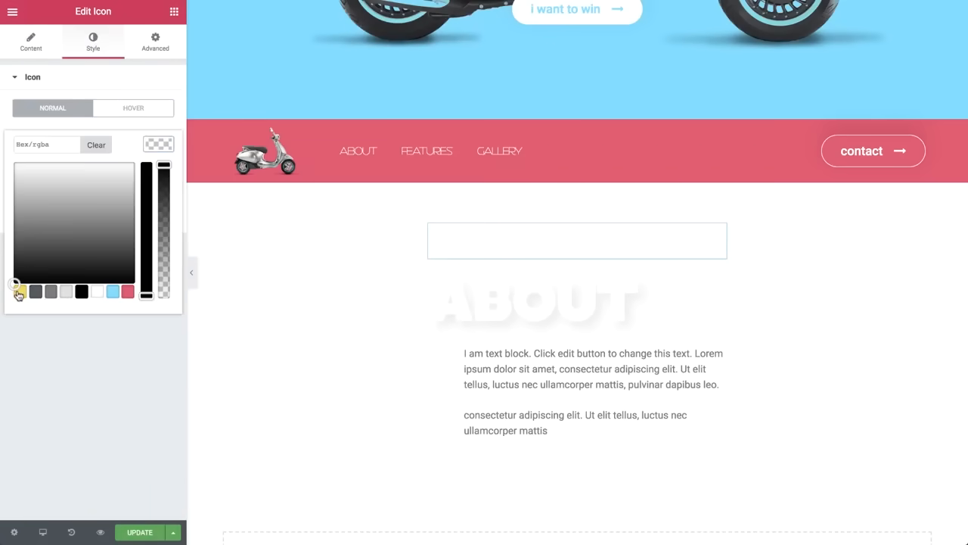
{"action": "left_click", "coordinate": [19, 292]}
{"action": "left_click", "coordinate": [152, 154]}
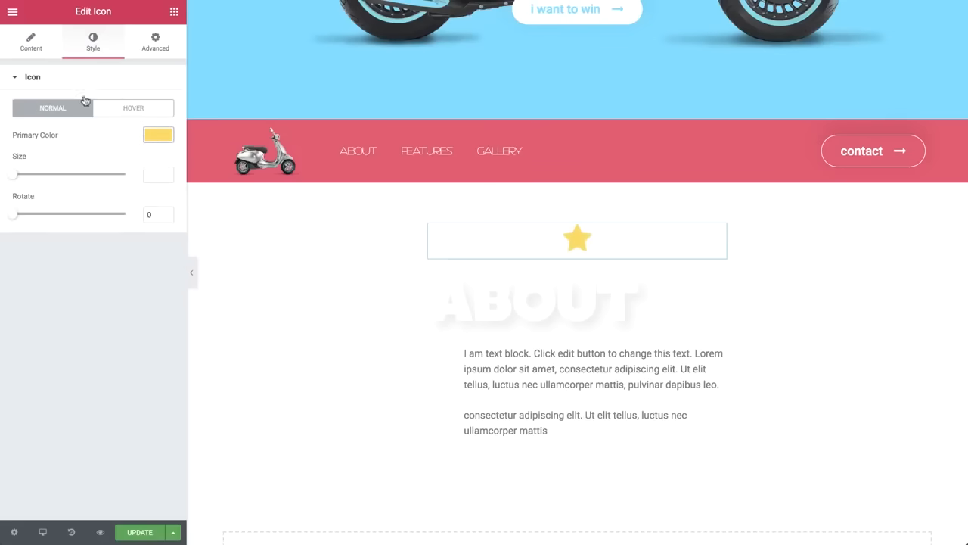
- Set the icon's view to Framed
{"action": "left_click", "coordinate": [15, 53]}
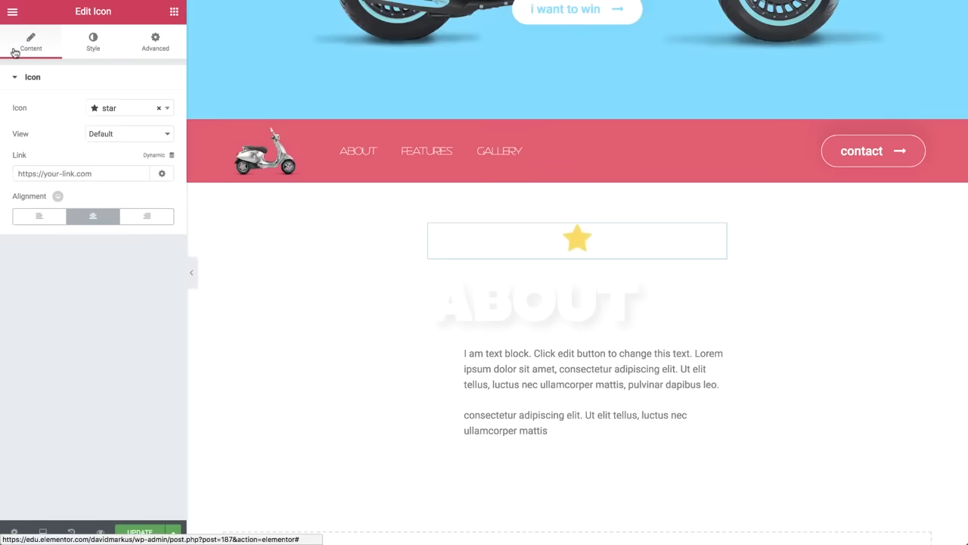
{"action": "left_click", "coordinate": [114, 134]}
{"action": "left_click", "coordinate": [115, 155]}
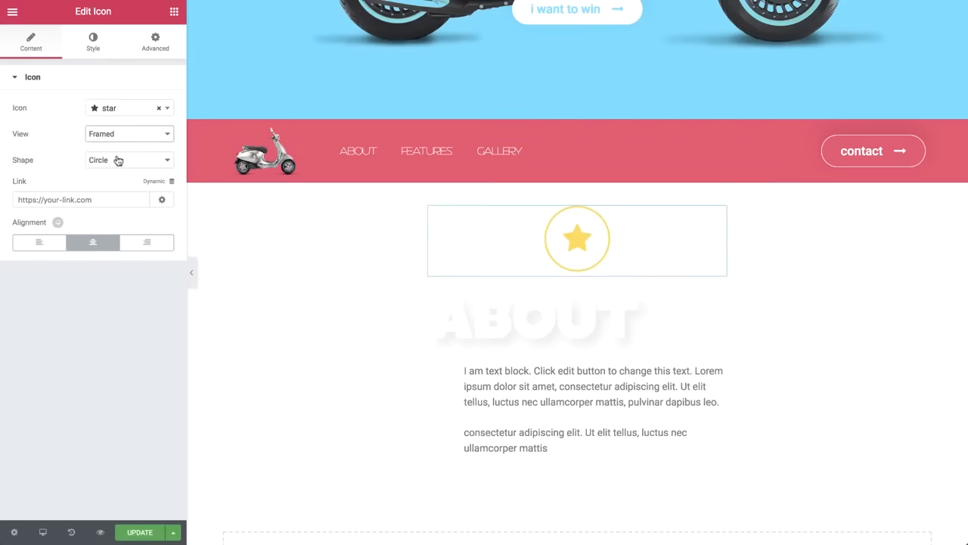
- Change the framed star icon to search-plus and set its size to 32
{"action": "left_click", "coordinate": [125, 108]}
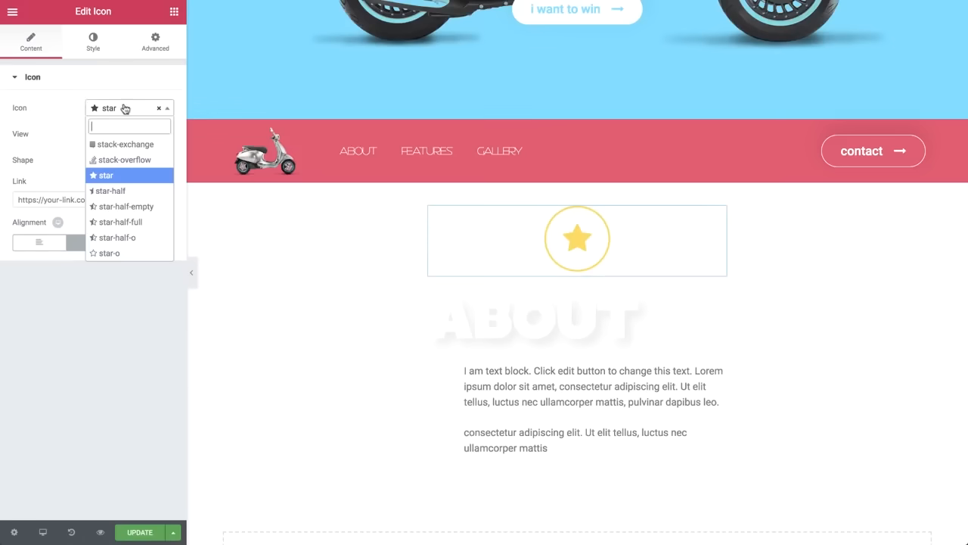
{"action": "type", "text": "sear"}
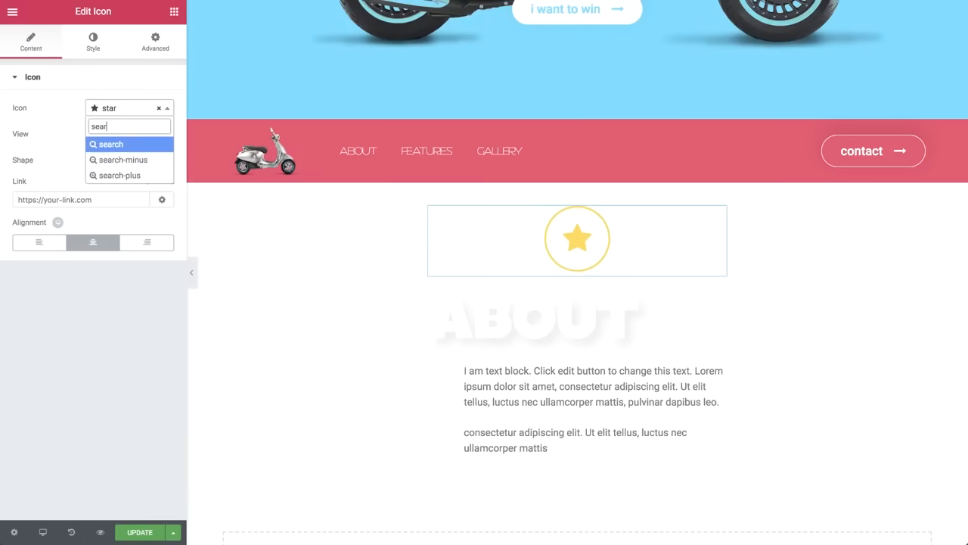
{"action": "left_click", "coordinate": [125, 175]}
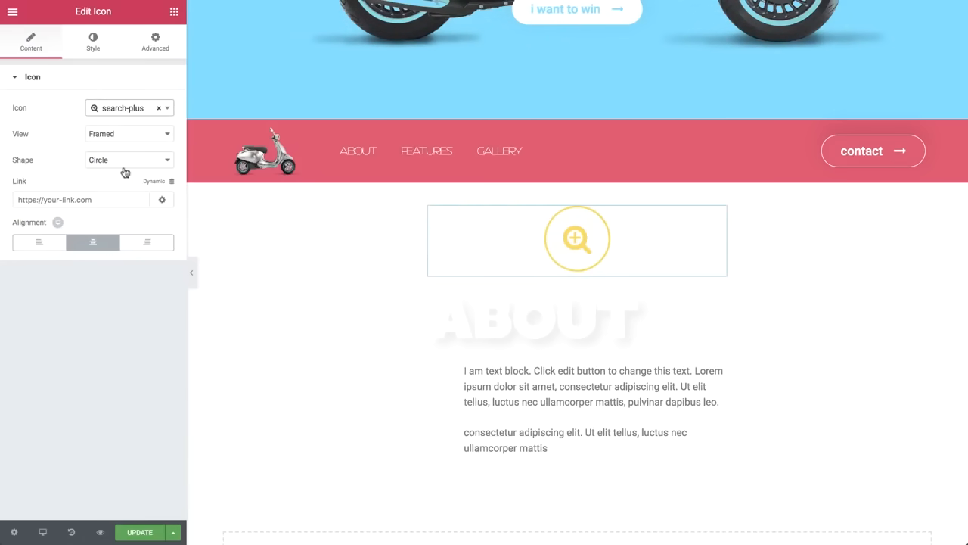
{"action": "left_click", "coordinate": [94, 55]}
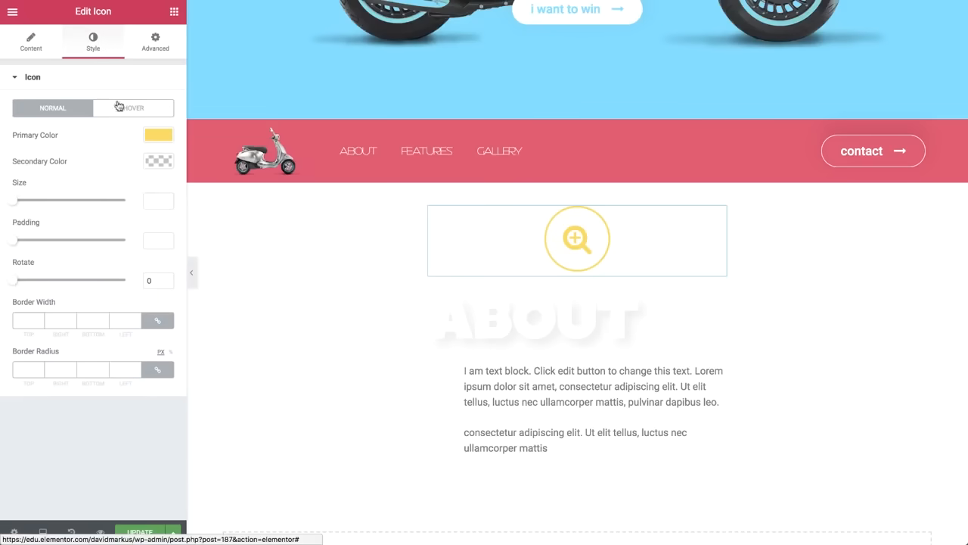
{"action": "left_click_drag", "start_coordinate": [11, 203], "coordinate": [20, 206]}
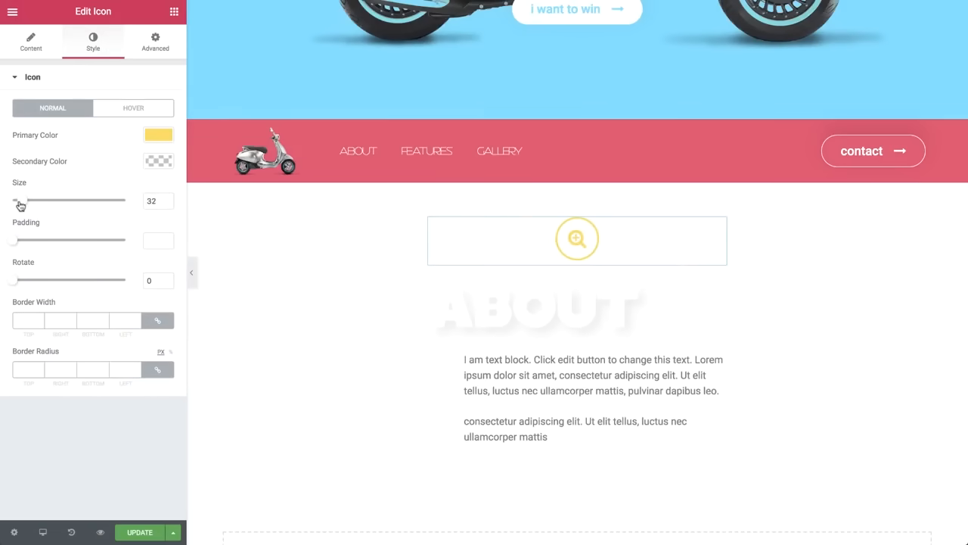
- Set the icon's bottom margin to -55 px, unlinked from the other sides, so that it overlaps the about heading
{"action": "left_click", "coordinate": [161, 47]}
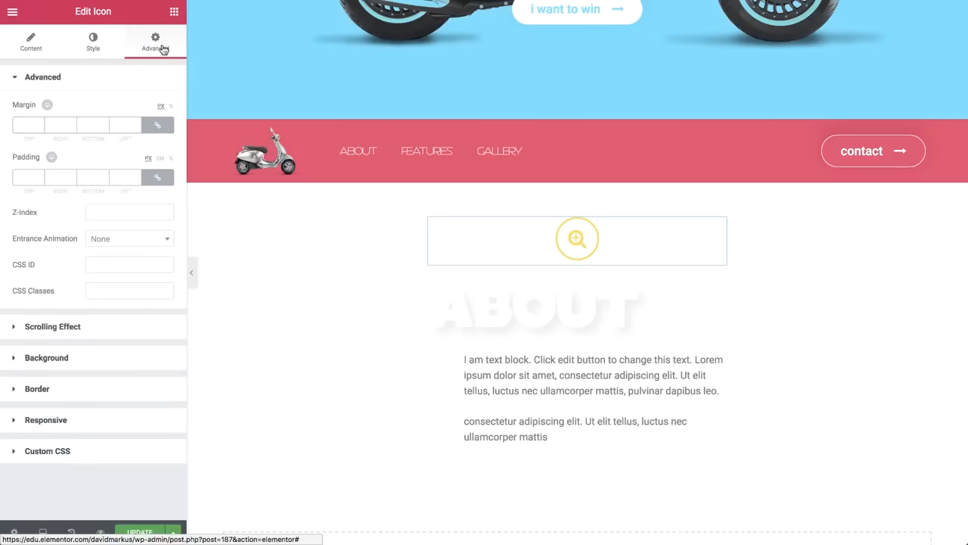
{"action": "left_click", "coordinate": [157, 125]}
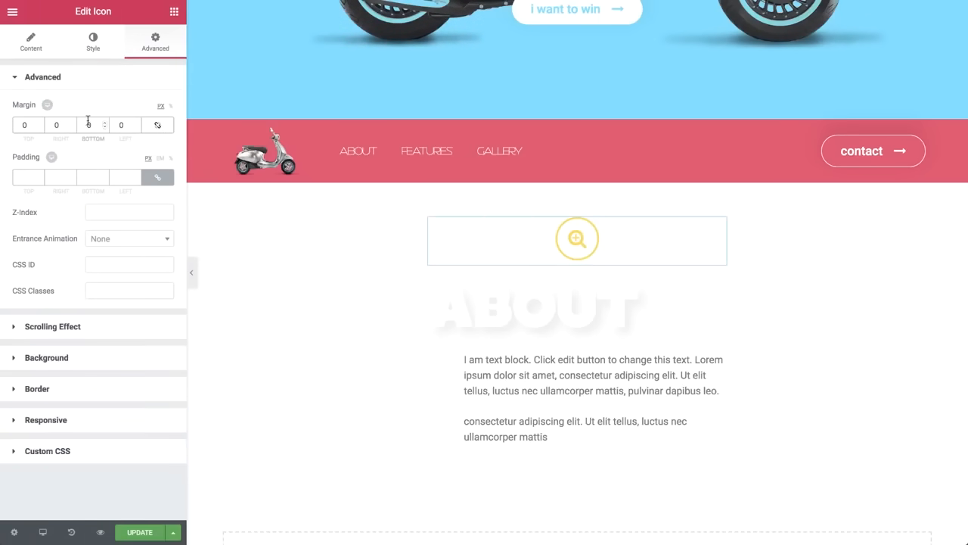
{"action": "key", "text": "BackSpace"}
{"action": "type", "text": "-1"}
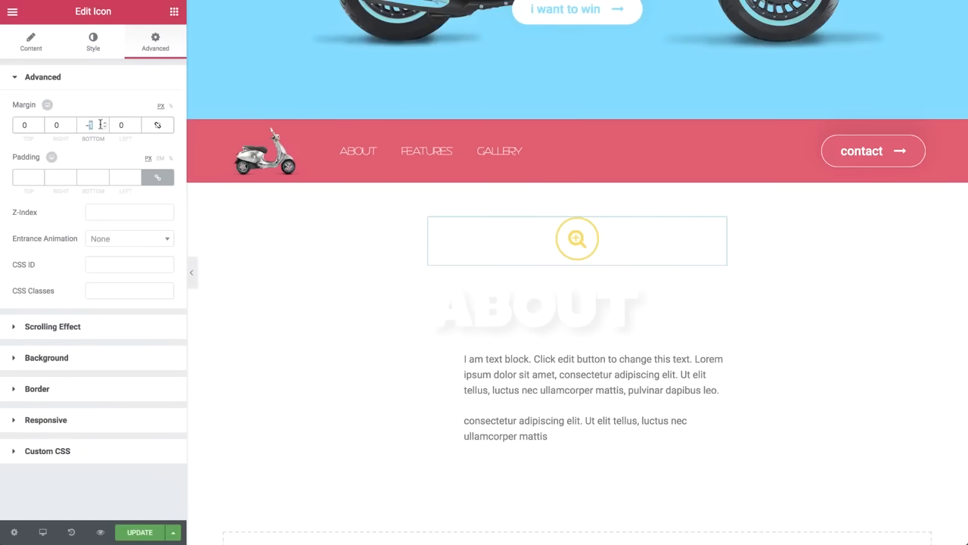
{"action": "type", "text": "50"}
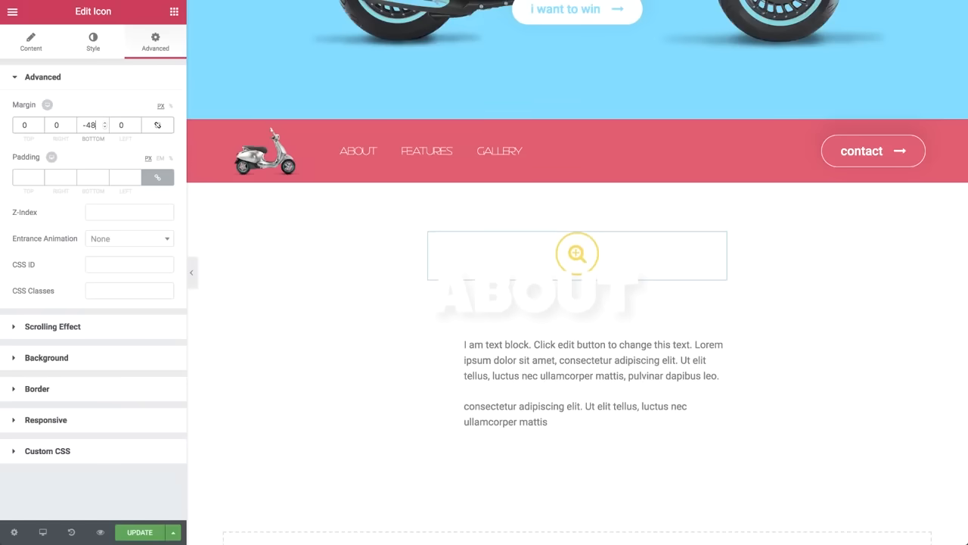
{"action": "key", "text": "Down"}
{"action": "key", "text": "Down"}
{"action": "key", "text": "Down"}
{"action": "key", "text": "Down"}
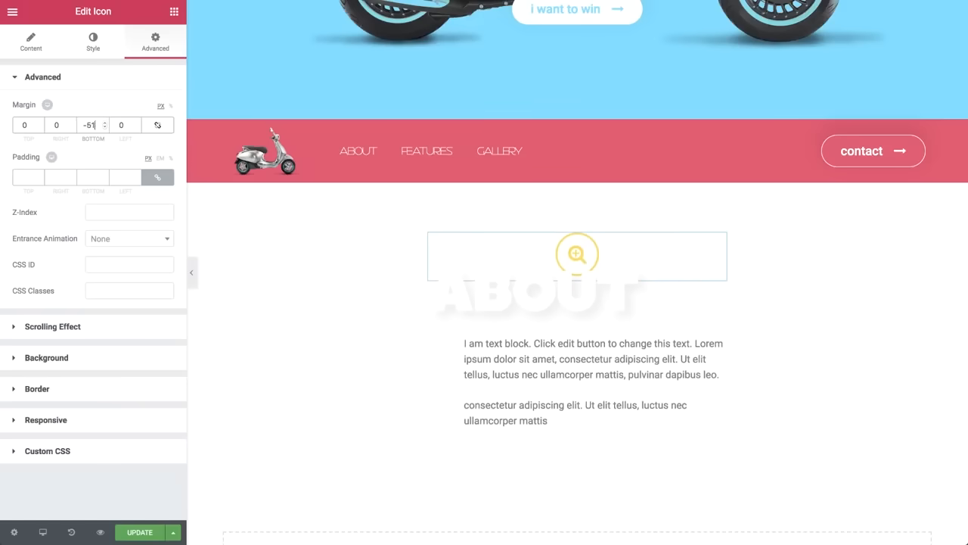
{"action": "key", "text": "Down"}
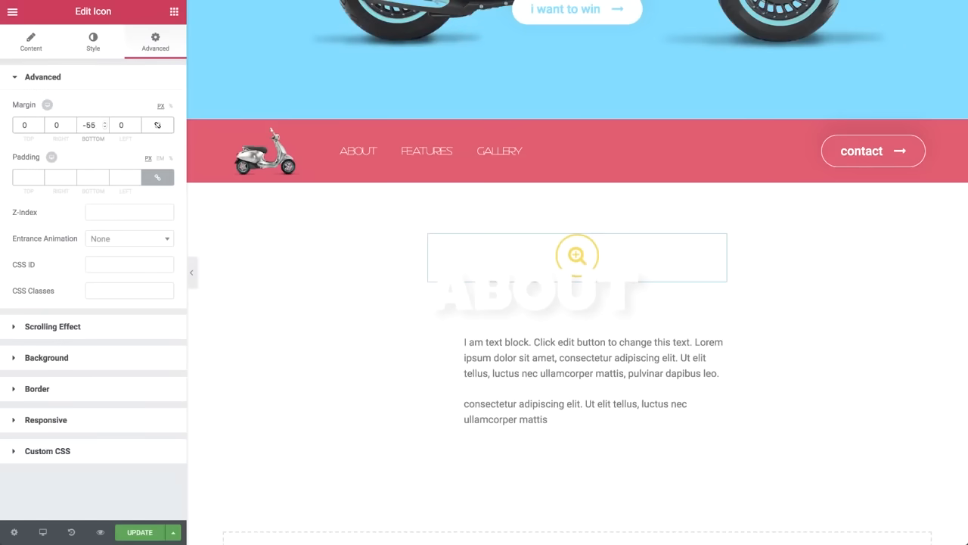
- Set the icon's left margin to 170 px
{"action": "double_click", "coordinate": [124, 125]}
{"action": "type", "text": "150"}
{"action": "double_click", "coordinate": [123, 125]}
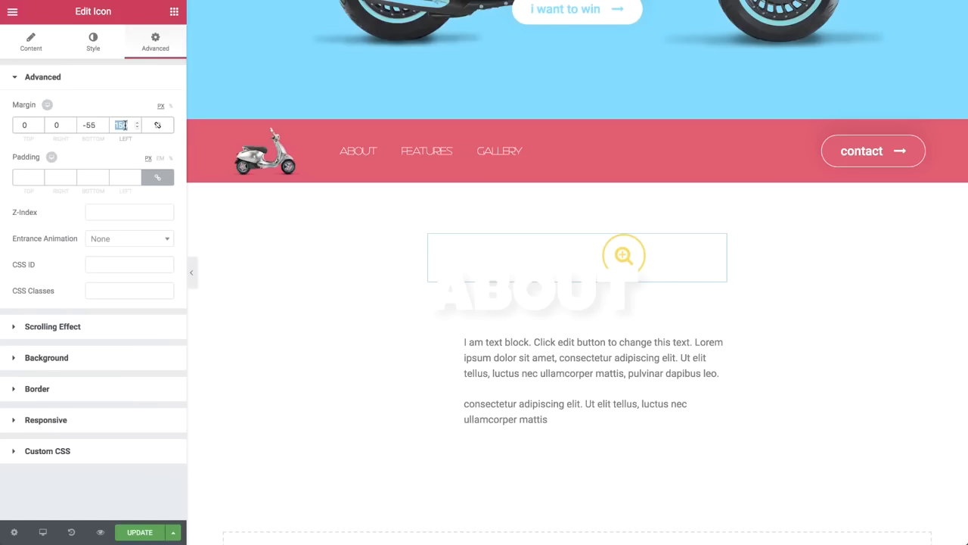
{"action": "type", "text": "170"}
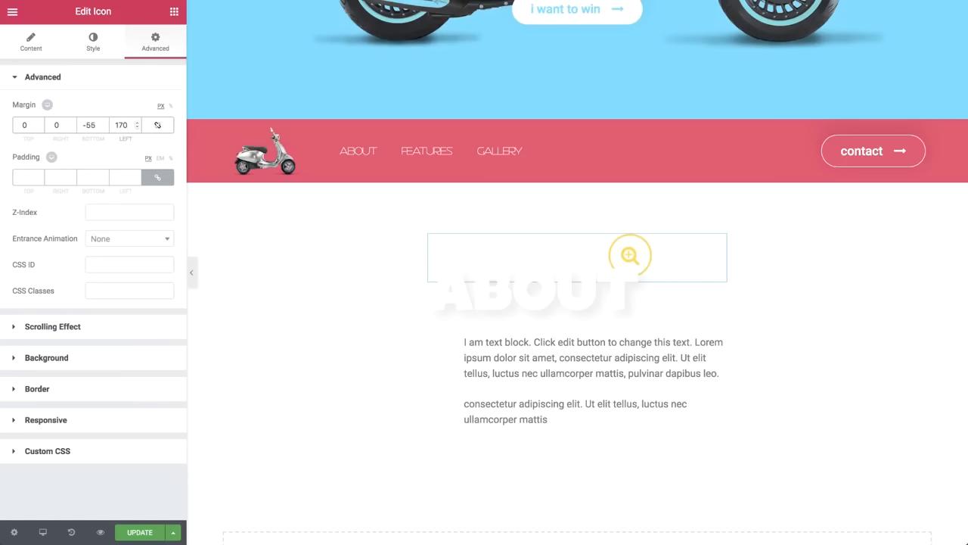
- Add a new single-column section below the about section
{"action": "left_click", "coordinate": [173, 11]}
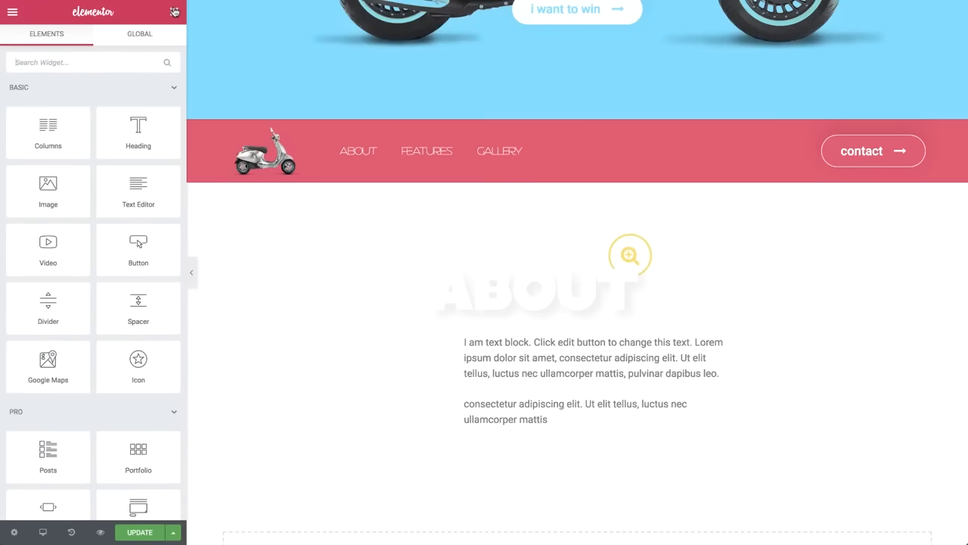
{"action": "scroll", "coordinate": [484, 227], "scroll_direction": "down", "scroll_amount": 2}
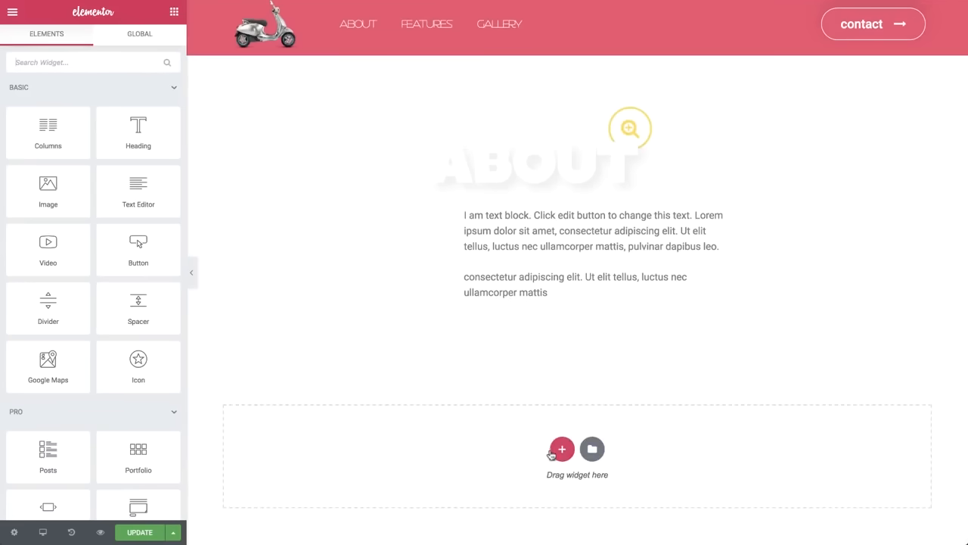
{"action": "left_click", "coordinate": [562, 450]}
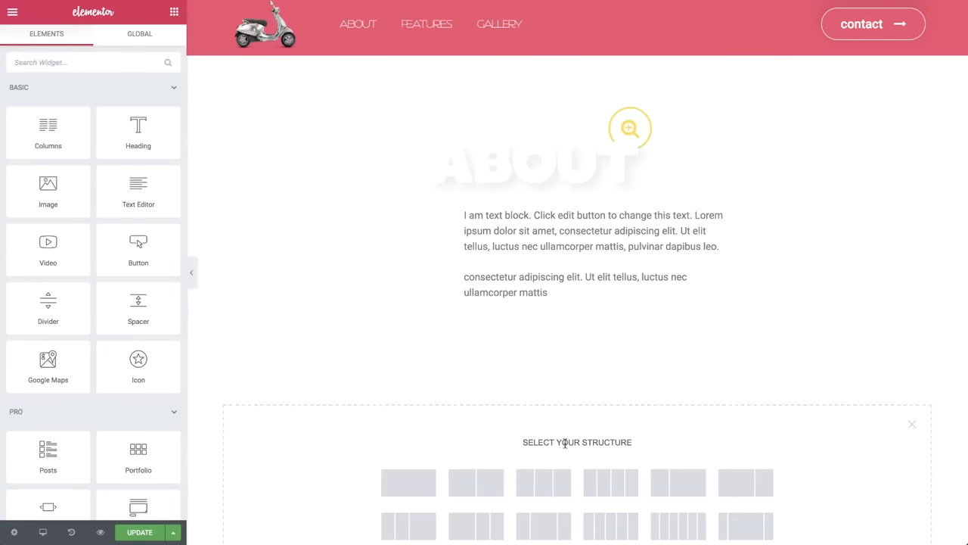
{"action": "left_click", "coordinate": [416, 482]}
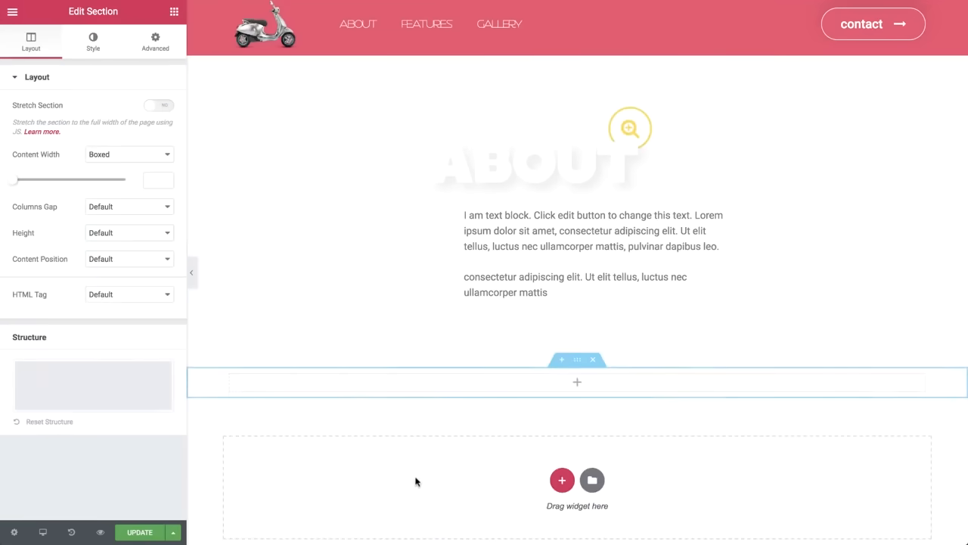
- Place an Image widget in the new section and insert 03-features.jpg from the media library
{"action": "left_click", "coordinate": [172, 11]}
{"action": "left_click_drag", "start_coordinate": [47, 193], "coordinate": [416, 386]}
{"action": "left_click", "coordinate": [119, 136]}
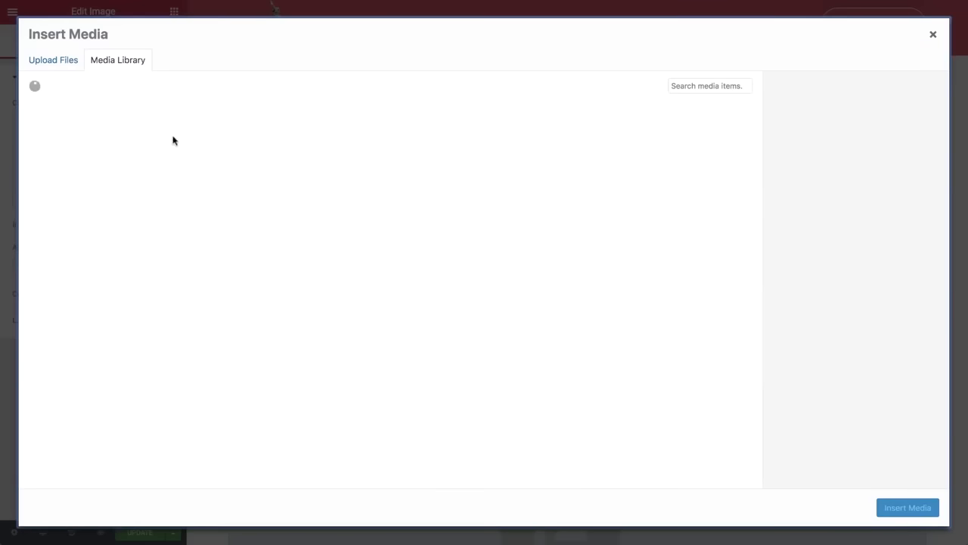
{"action": "left_click", "coordinate": [513, 148]}
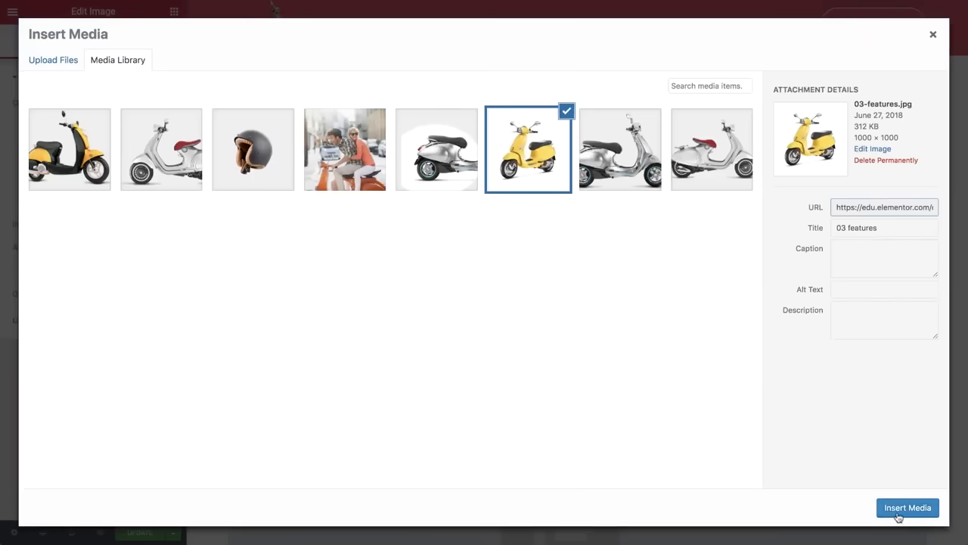
{"action": "left_click", "coordinate": [898, 514]}
- Add a second column beside the yellow scooter image and set the section's structure to 66, 33
{"action": "scroll", "coordinate": [540, 346], "scroll_direction": "down", "scroll_amount": 3}
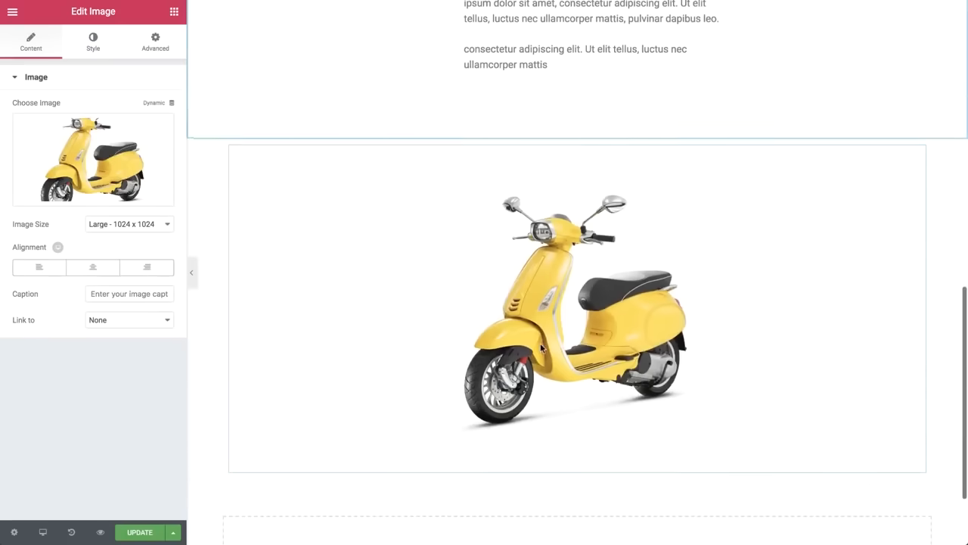
{"action": "right_click", "coordinate": [229, 153]}
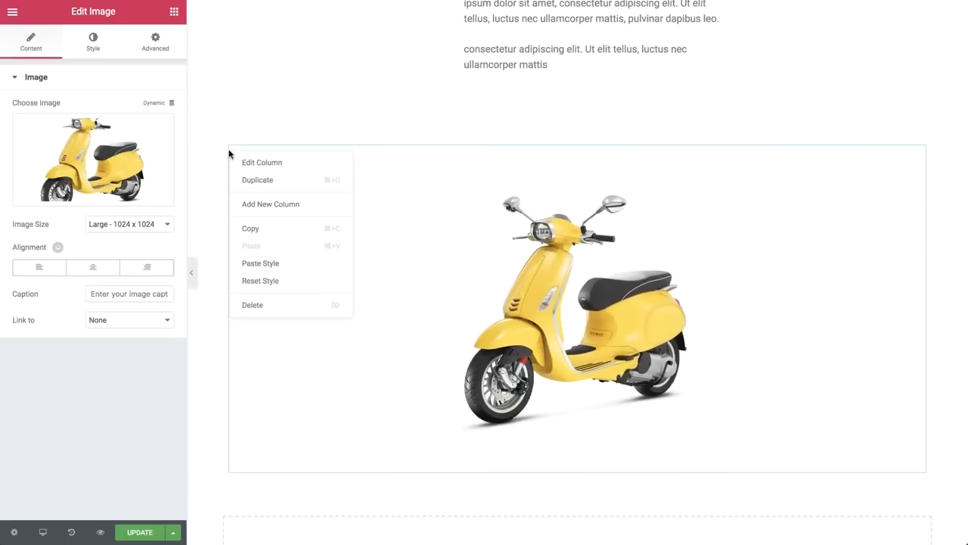
{"action": "left_click", "coordinate": [254, 206]}
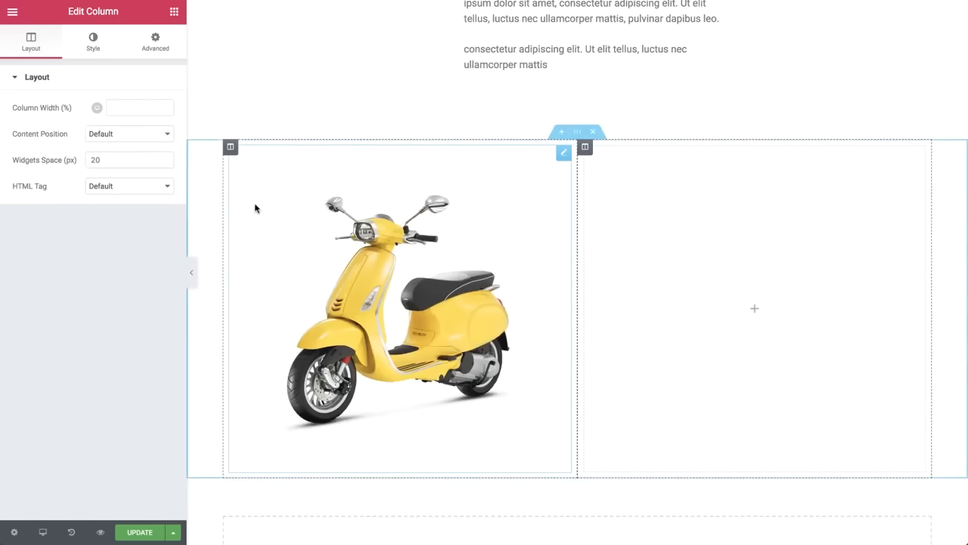
{"action": "left_click", "coordinate": [580, 134]}
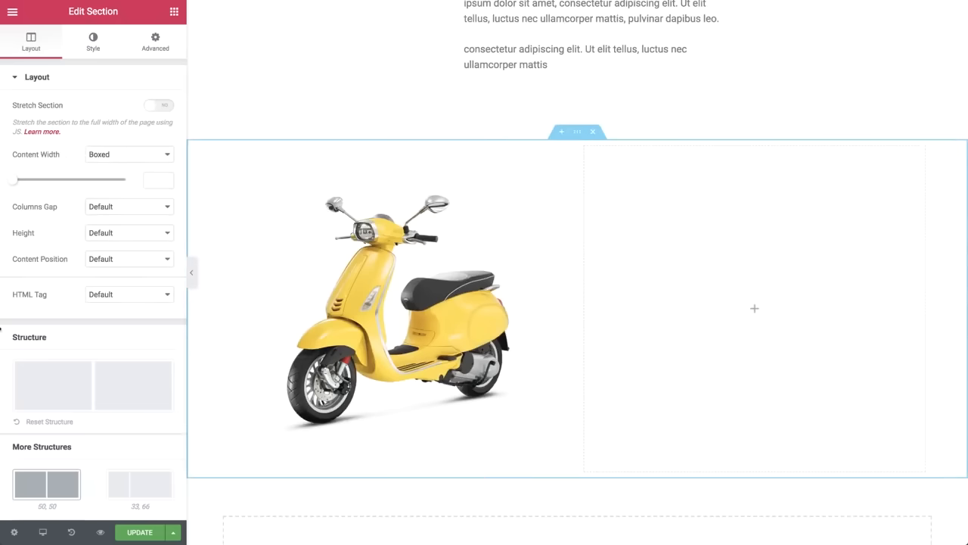
{"action": "scroll", "coordinate": [46, 454], "scroll_direction": "down", "scroll_amount": 1}
{"action": "left_click", "coordinate": [34, 498]}
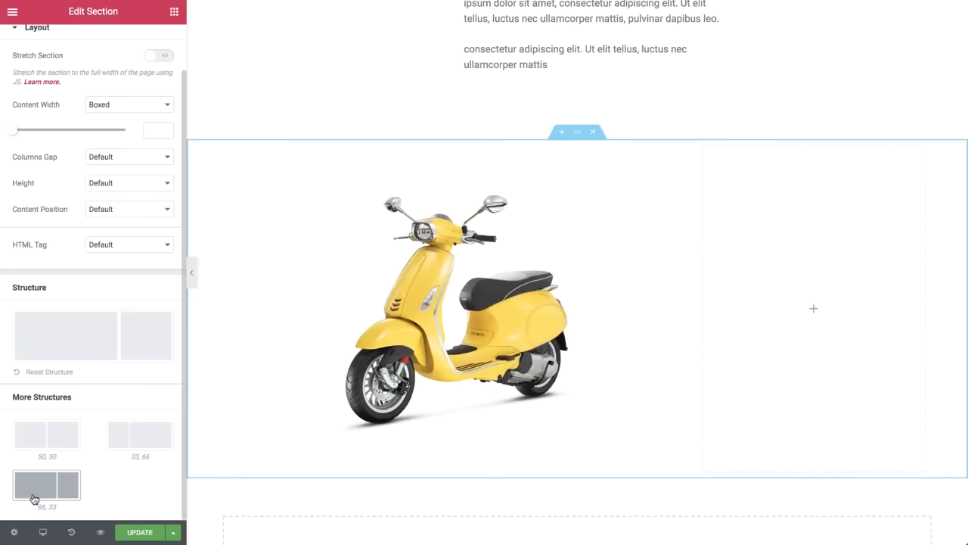
- Set the yellow scooter image's width to 100%
{"action": "left_click", "coordinate": [463, 347]}
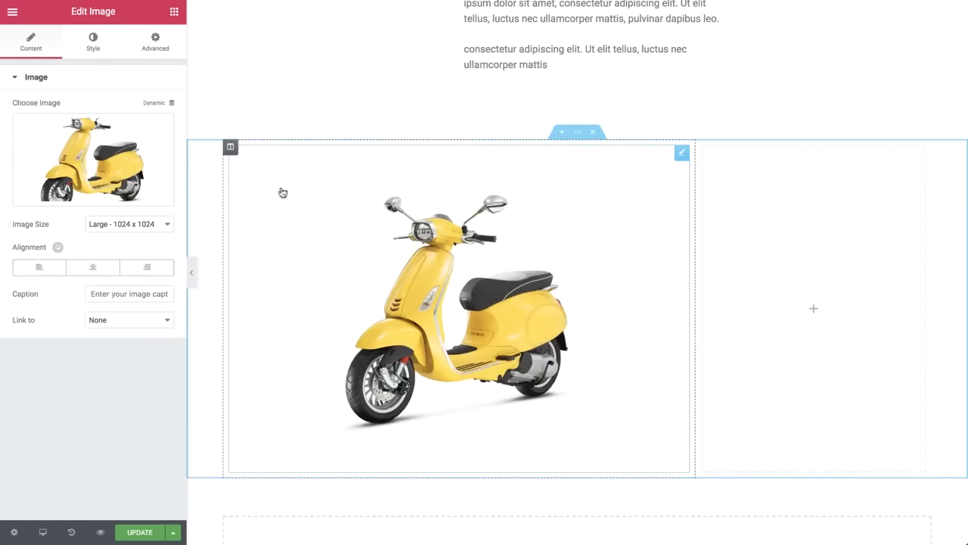
{"action": "left_click", "coordinate": [97, 33]}
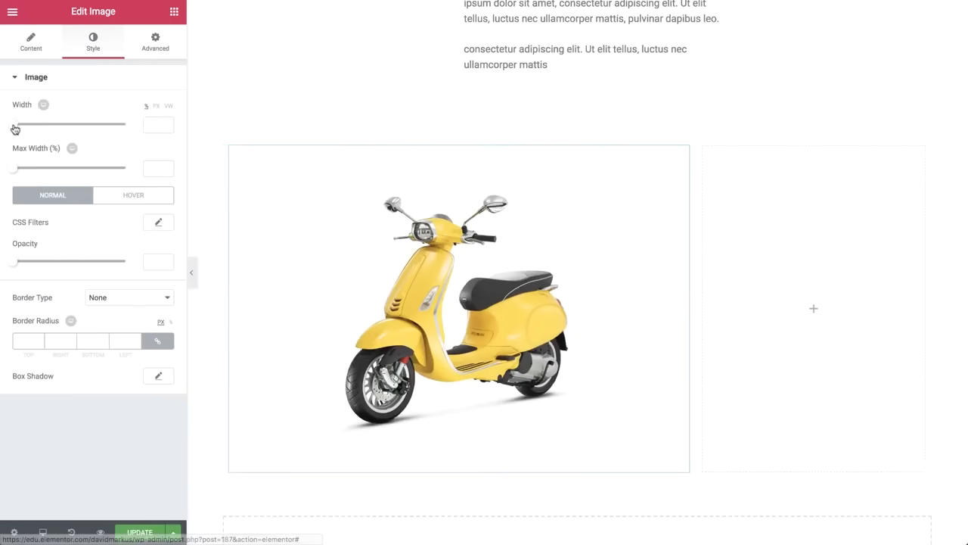
{"action": "left_click_drag", "start_coordinate": [15, 124], "coordinate": [174, 132]}
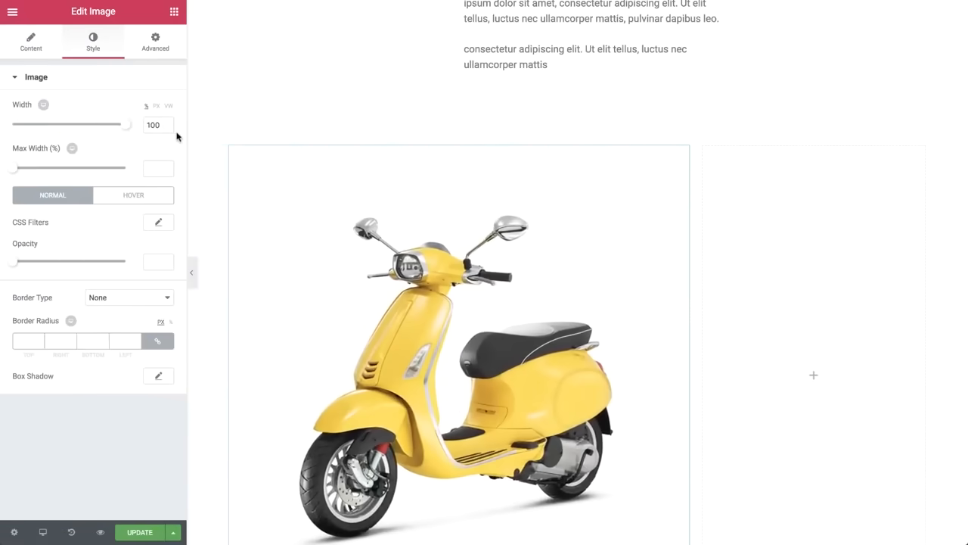
- Insert a Columns widget in the empty column beside the scooter and delete one of its two inner columns
{"action": "left_click", "coordinate": [174, 13]}
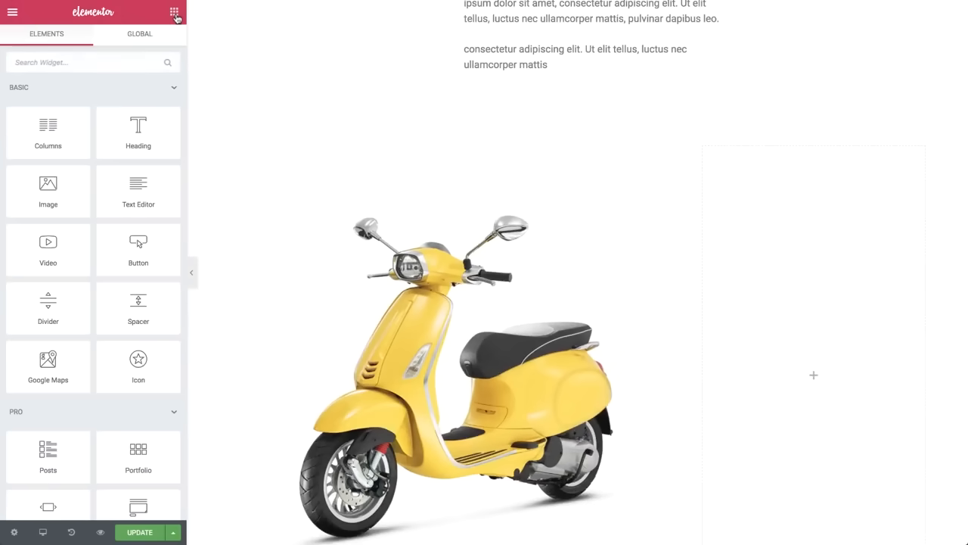
{"action": "left_click_drag", "start_coordinate": [38, 130], "coordinate": [728, 272]}
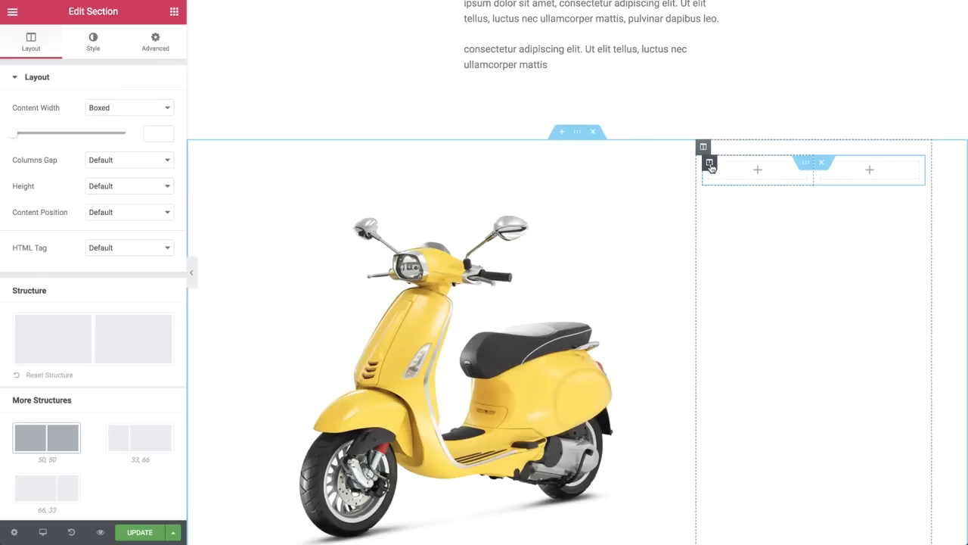
{"action": "left_click", "coordinate": [710, 164]}
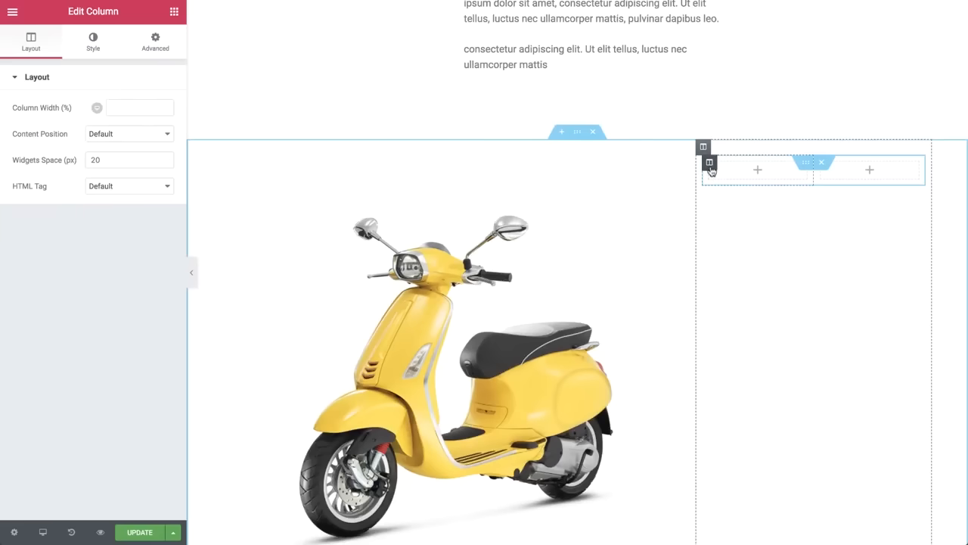
{"action": "right_click", "coordinate": [711, 166]}
{"action": "left_click", "coordinate": [741, 323]}
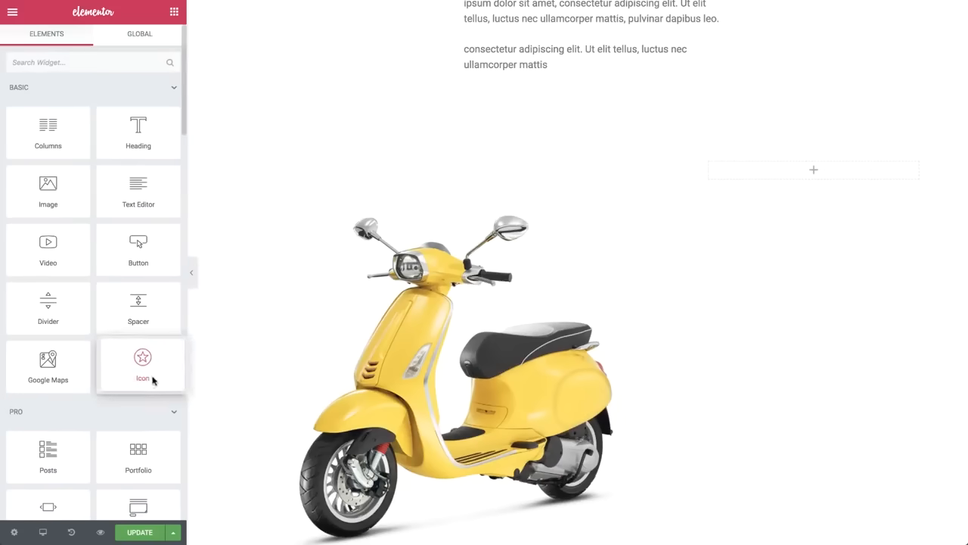
- Add an Icon widget to the inner column, styled with the light blue primary color and aligned left
{"action": "left_click_drag", "start_coordinate": [152, 380], "coordinate": [794, 177]}
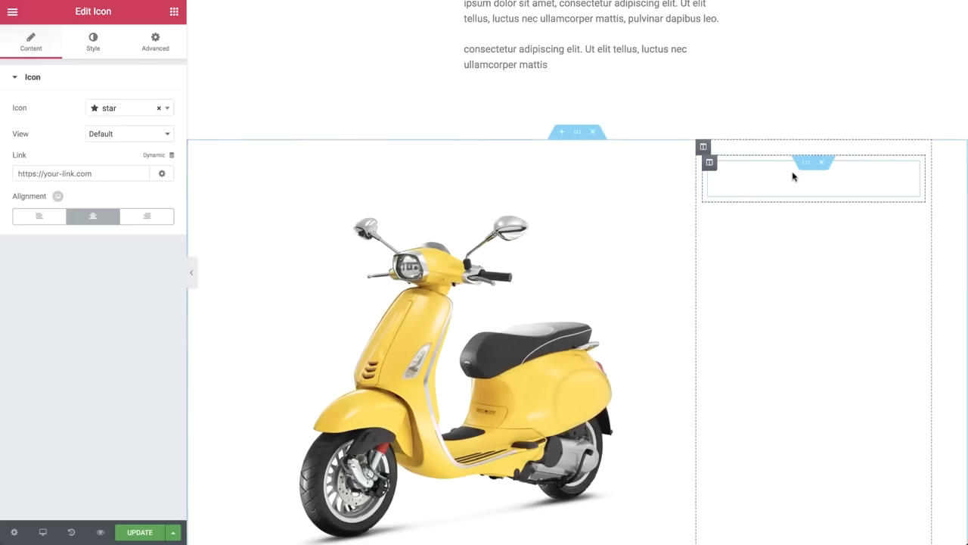
{"action": "left_click", "coordinate": [97, 37]}
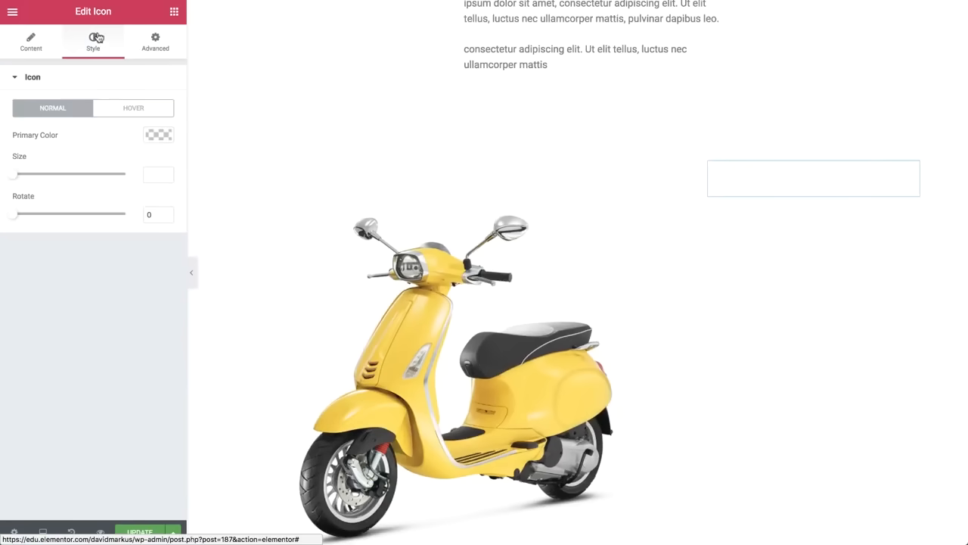
{"action": "left_click", "coordinate": [158, 135]}
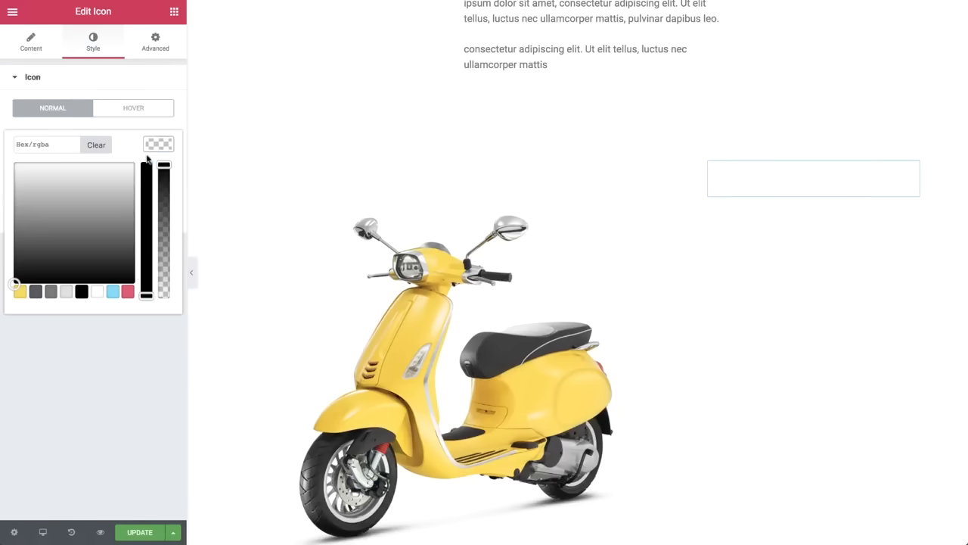
{"action": "left_click", "coordinate": [113, 290]}
{"action": "left_click", "coordinate": [158, 152]}
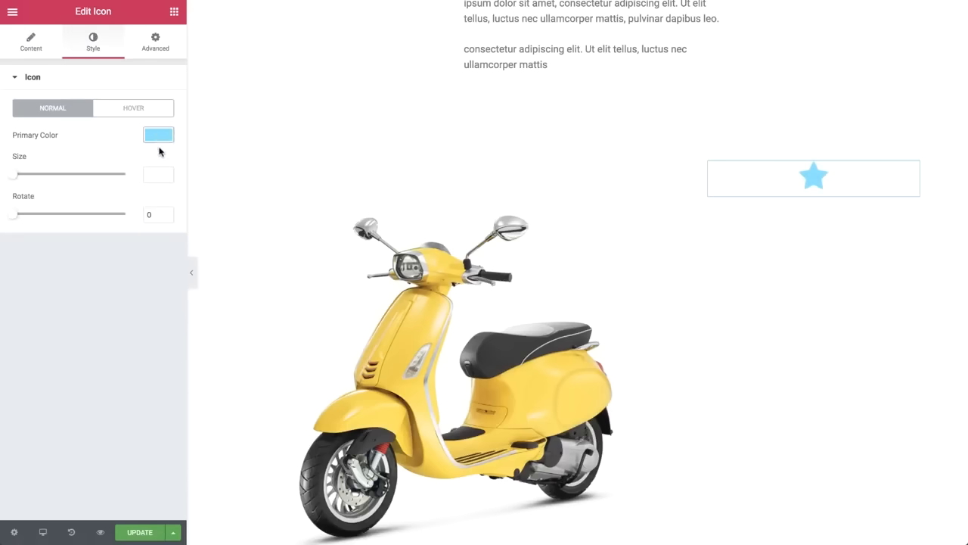
{"action": "left_click", "coordinate": [31, 44]}
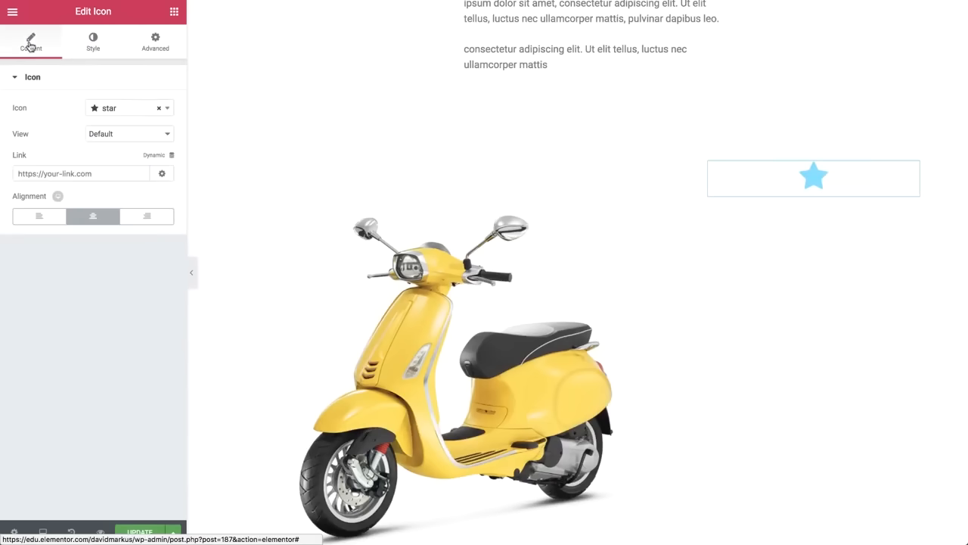
{"action": "left_click", "coordinate": [32, 224]}
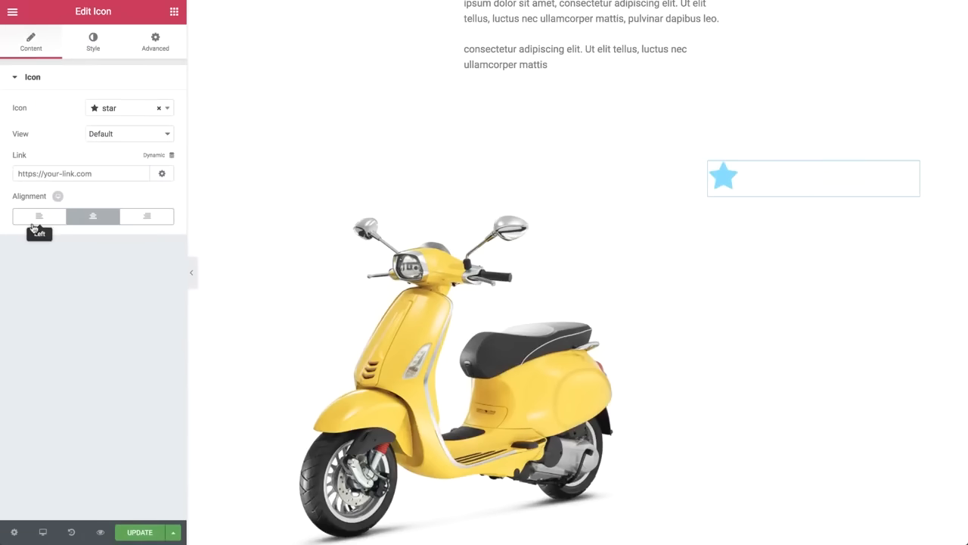
- Add a Heading widget below the star icon with the p HTML tag and text color #000000
{"action": "left_click", "coordinate": [174, 12]}
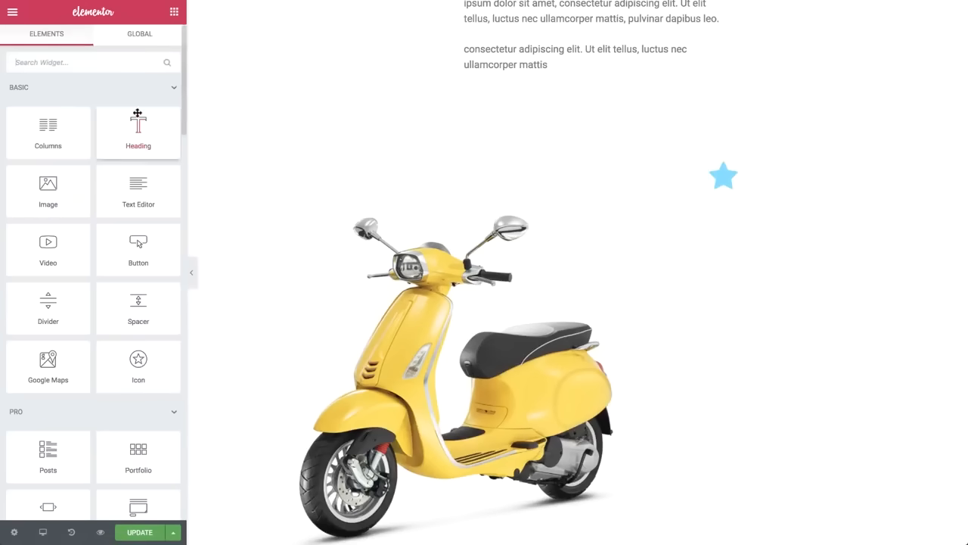
{"action": "left_click_drag", "start_coordinate": [136, 115], "coordinate": [739, 182]}
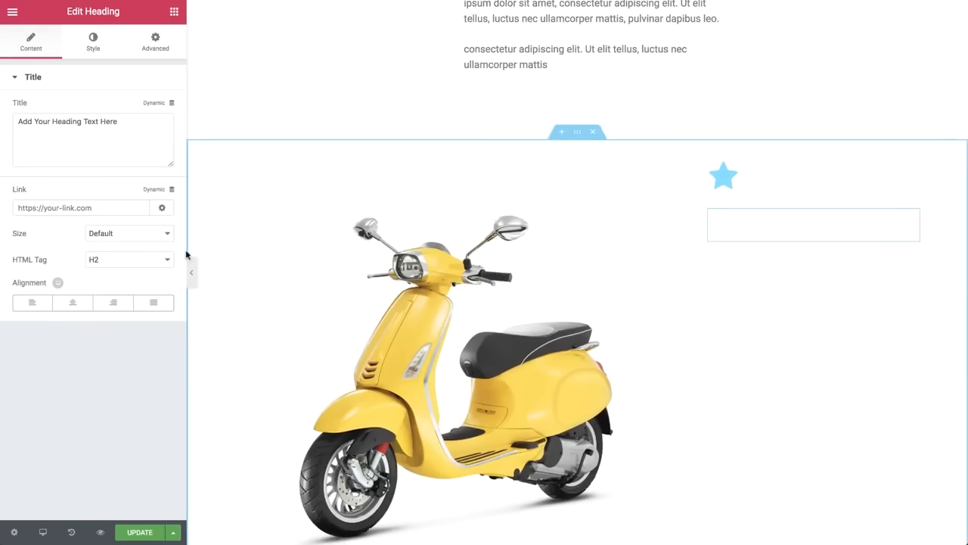
{"action": "left_click", "coordinate": [151, 260]}
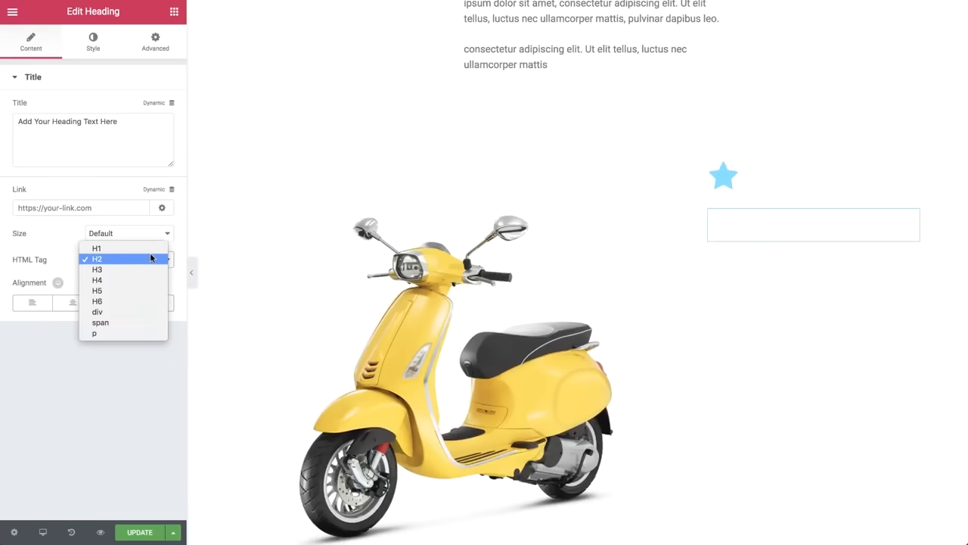
{"action": "left_click", "coordinate": [133, 333]}
{"action": "left_click", "coordinate": [92, 40]}
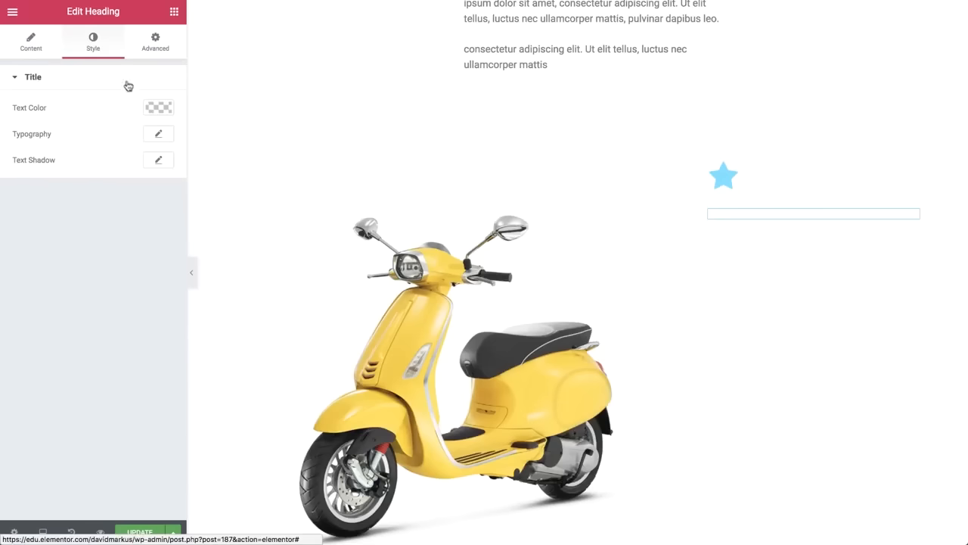
{"action": "left_click", "coordinate": [155, 107]}
{"action": "left_click", "coordinate": [81, 255]}
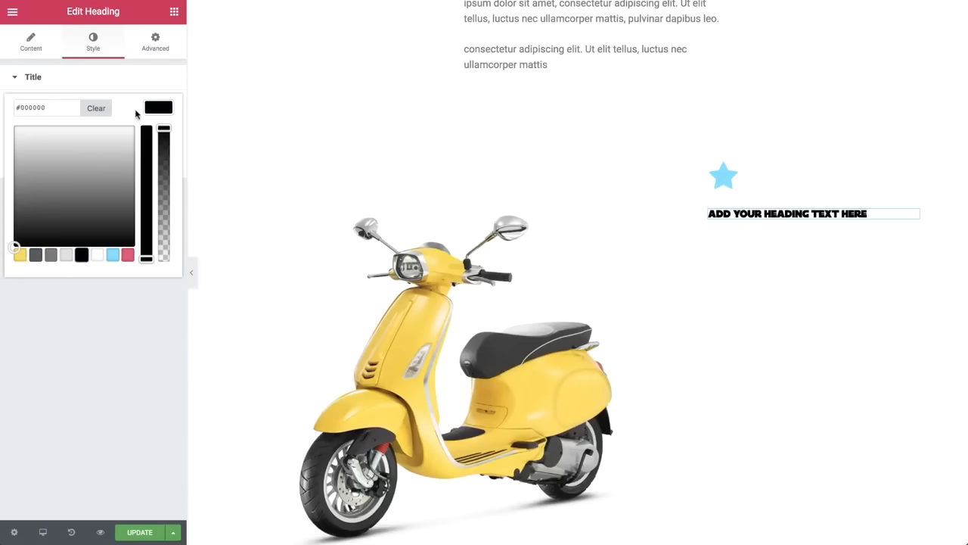
{"action": "left_click", "coordinate": [147, 111]}
- Add a Text Editor widget below the heading and trim its placeholder text to end at "Lorem ipsum dolor sit amet"
{"action": "left_click", "coordinate": [174, 12]}
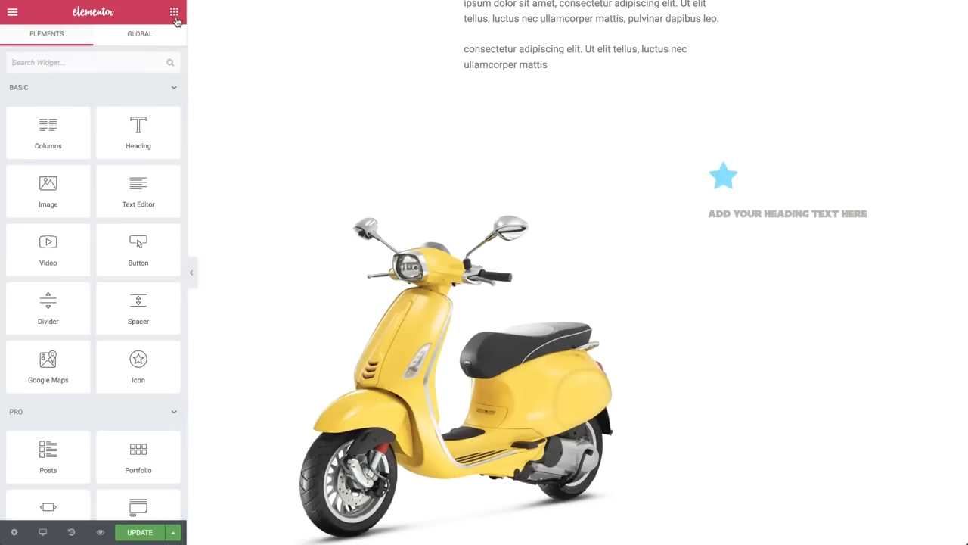
{"action": "left_click_drag", "start_coordinate": [139, 190], "coordinate": [804, 220]}
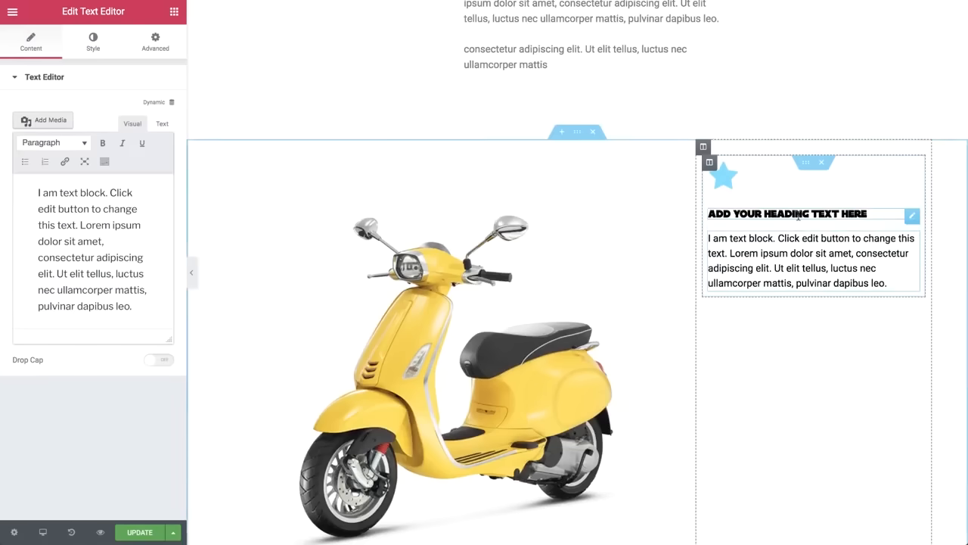
{"action": "left_click_drag", "start_coordinate": [147, 303], "coordinate": [100, 241]}
{"action": "key", "text": "BackSpace"}
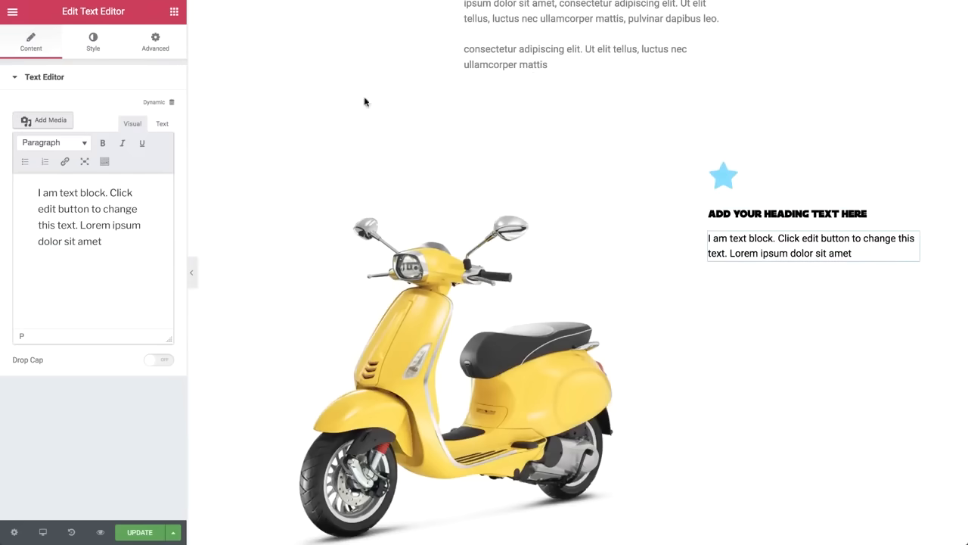
- Copy the about section text's style onto the new text block and set the block's left margin to 0
{"action": "right_click", "coordinate": [526, 37]}
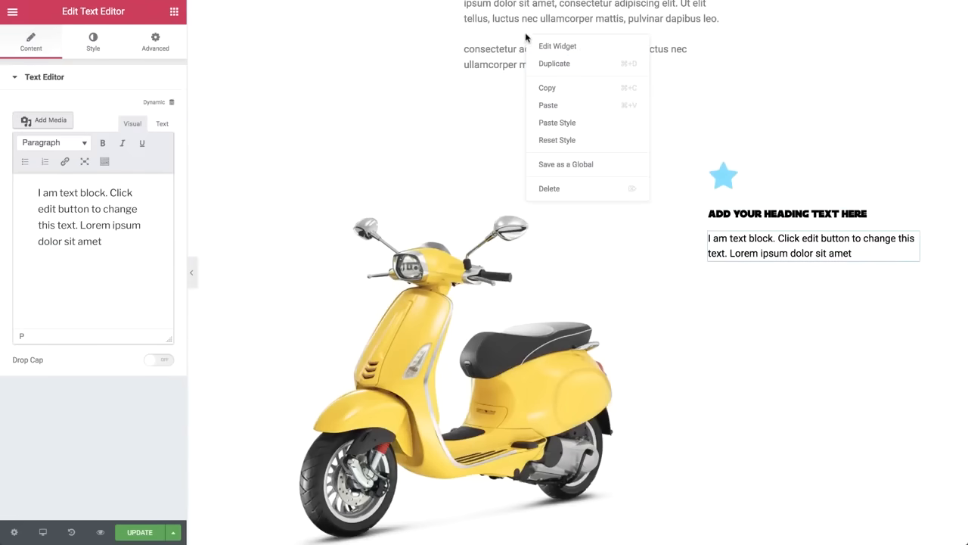
{"action": "left_click", "coordinate": [555, 85]}
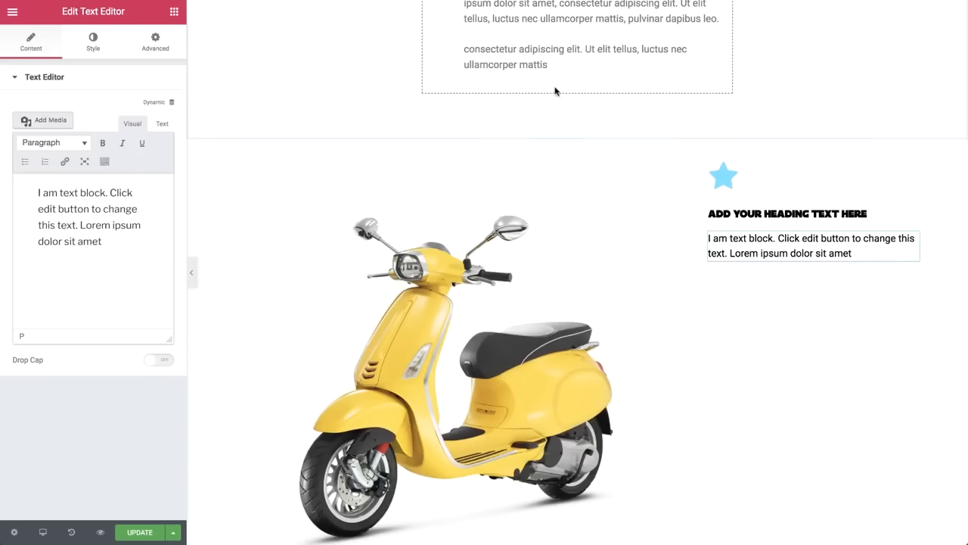
{"action": "right_click", "coordinate": [759, 241]}
{"action": "left_click", "coordinate": [817, 327]}
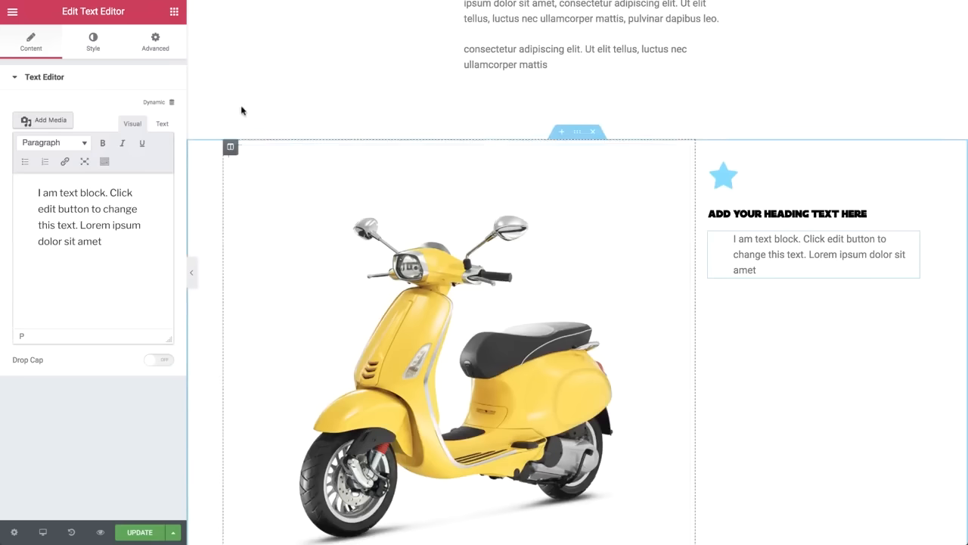
{"action": "left_click", "coordinate": [156, 42]}
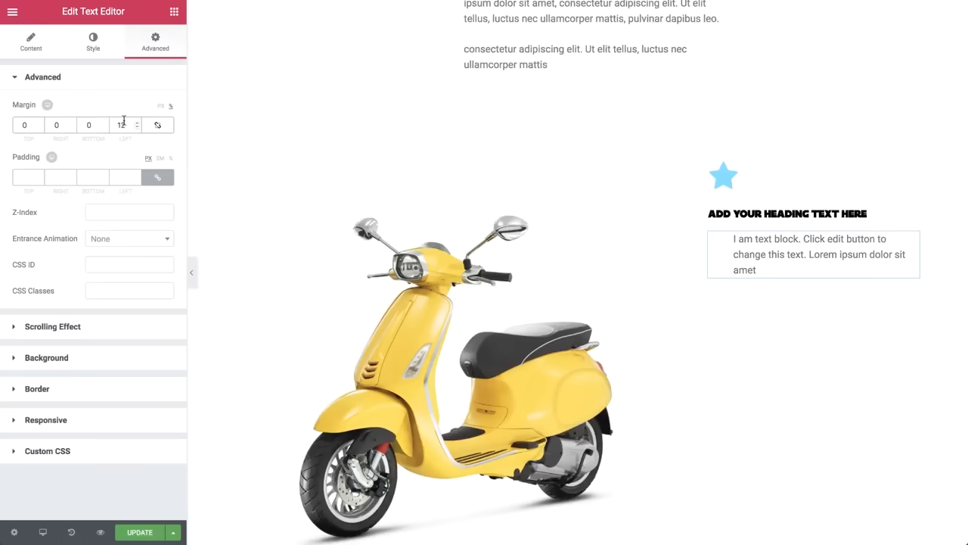
{"action": "type", "text": "0"}
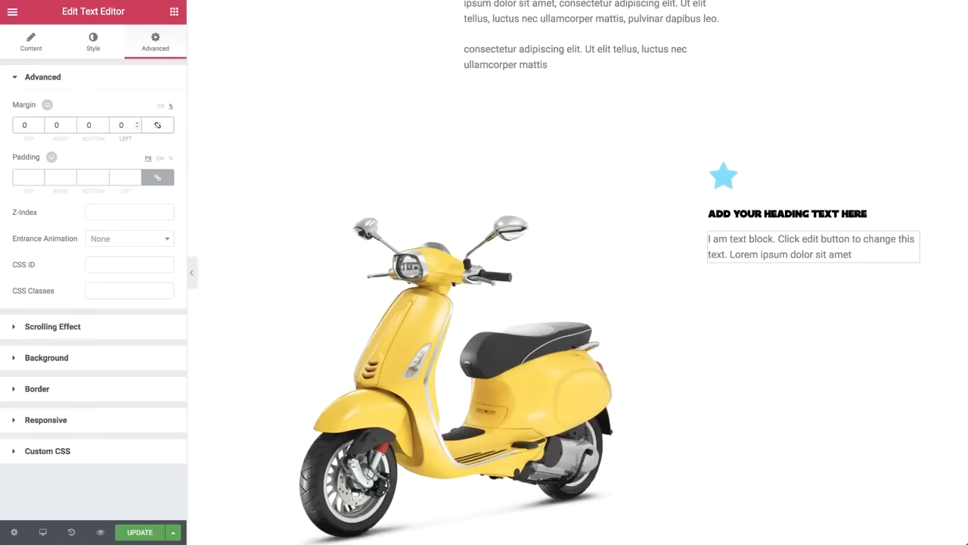
- Set the typography of the heading below the star to size 13 px and weight 700
{"action": "left_click", "coordinate": [731, 212]}
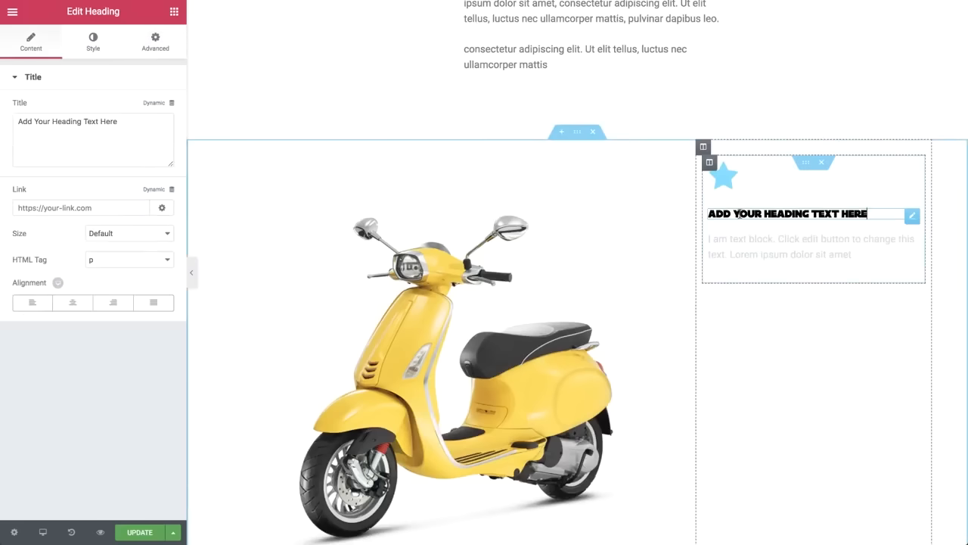
{"action": "left_click", "coordinate": [80, 50]}
{"action": "left_click", "coordinate": [156, 135]}
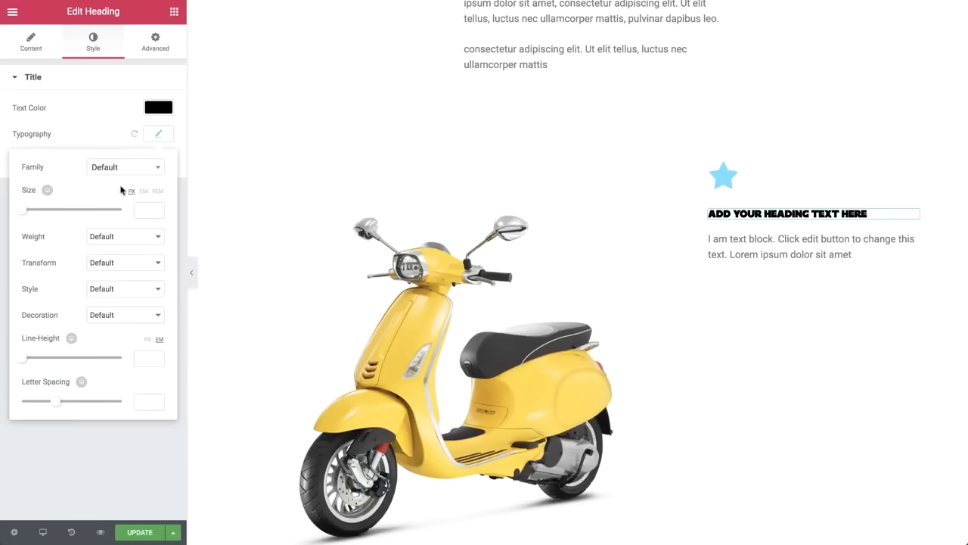
{"action": "left_click", "coordinate": [143, 210]}
{"action": "type", "text": "15"}
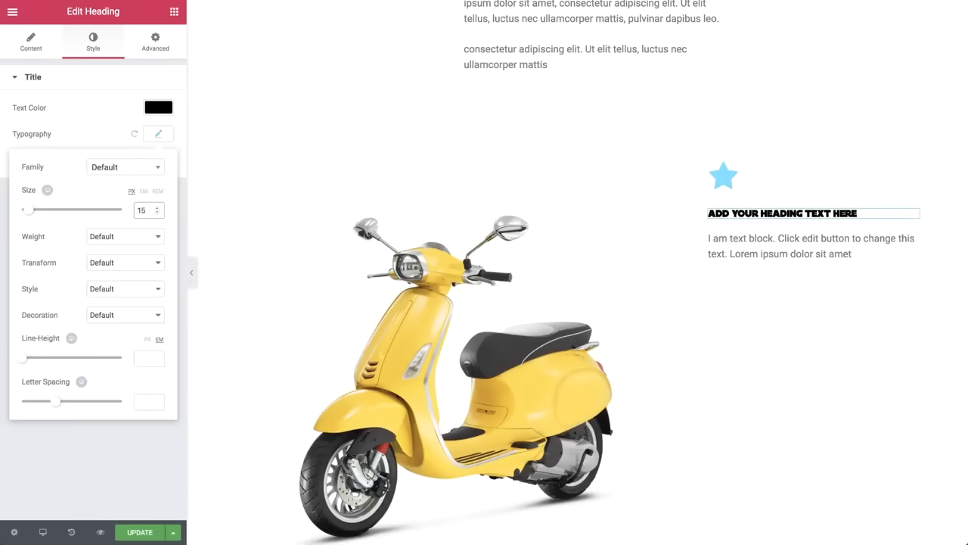
{"action": "key", "text": "Down"}
{"action": "key", "text": "Down"}
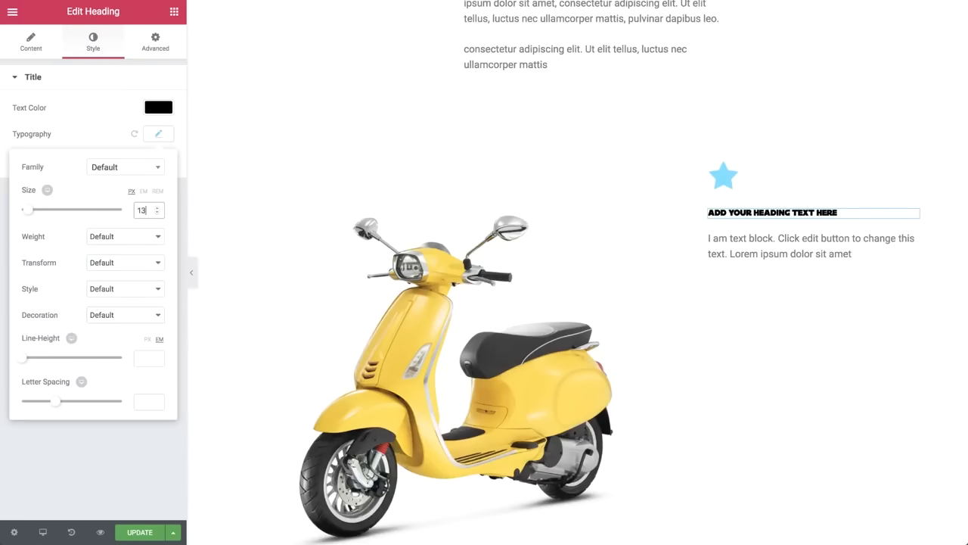
{"action": "left_click", "coordinate": [130, 237]}
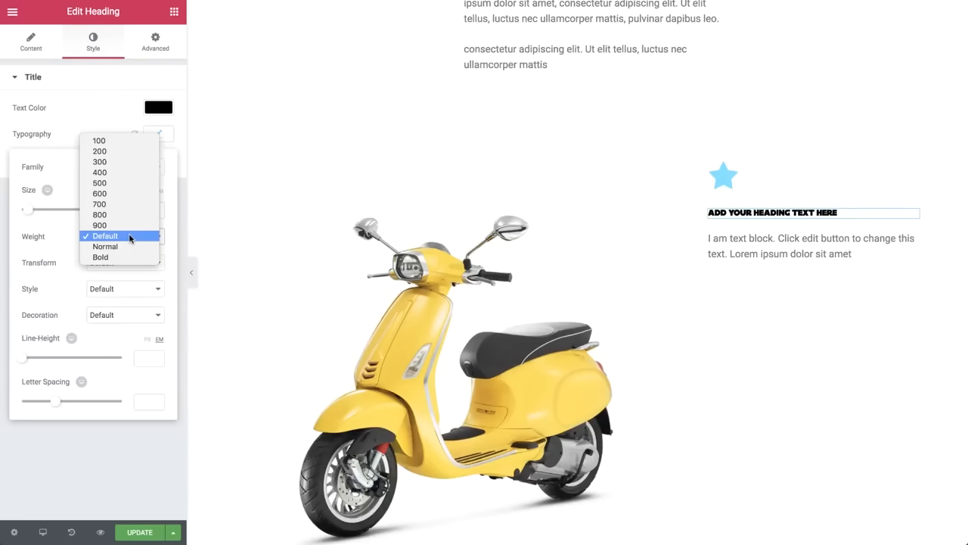
{"action": "left_click", "coordinate": [126, 206]}
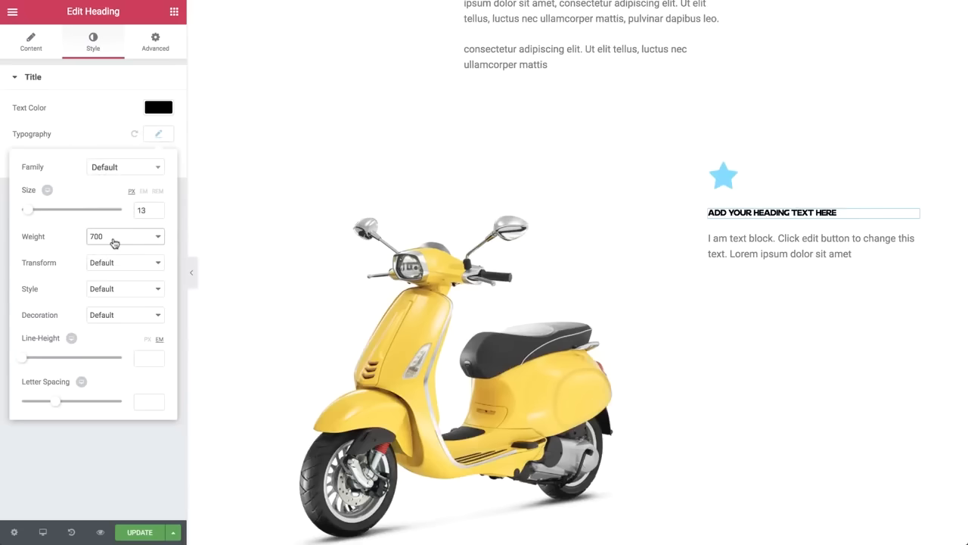
- Change the star icon above the first feature heading to bullhorn and set its view to Stacked
{"action": "left_click", "coordinate": [724, 177]}
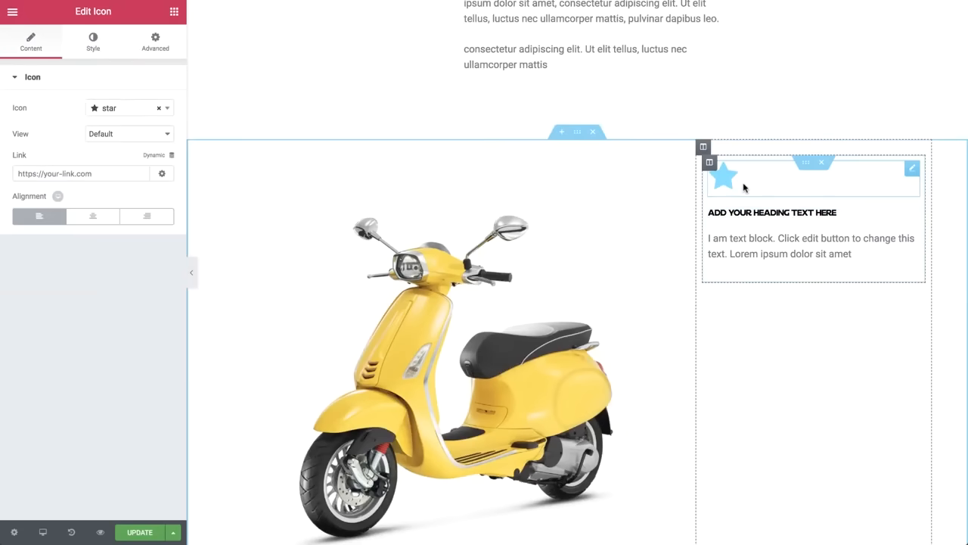
{"action": "left_click", "coordinate": [148, 110]}
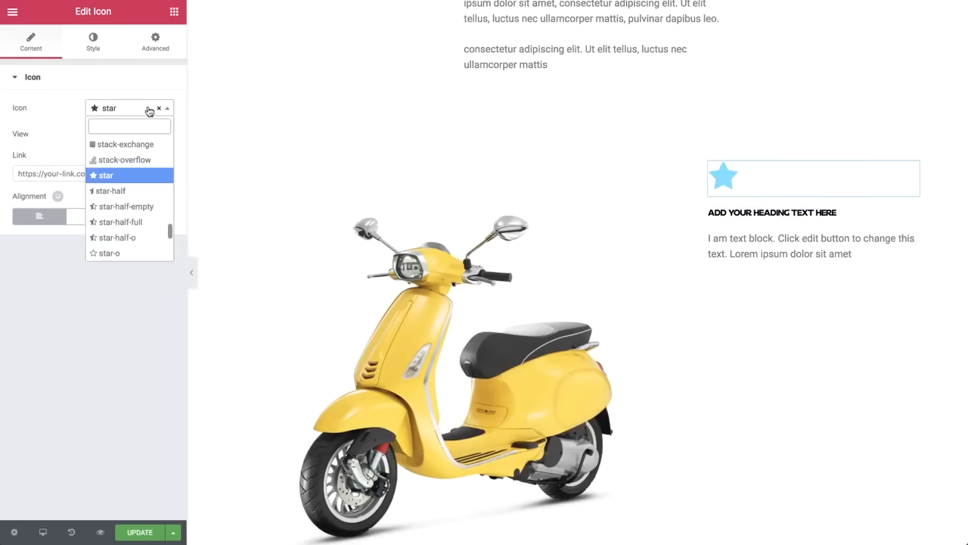
{"action": "type", "text": "bul"}
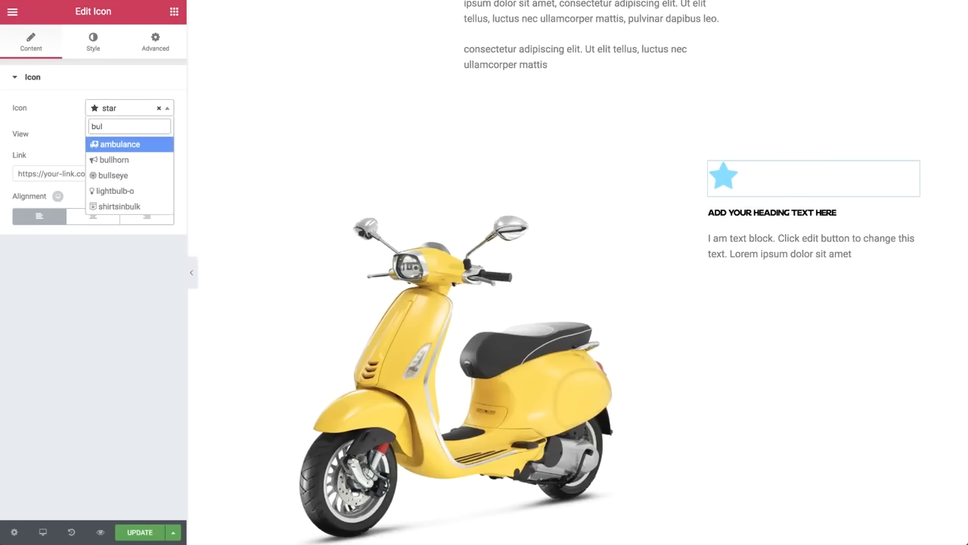
{"action": "key", "text": "Down"}
{"action": "key", "text": "Return"}
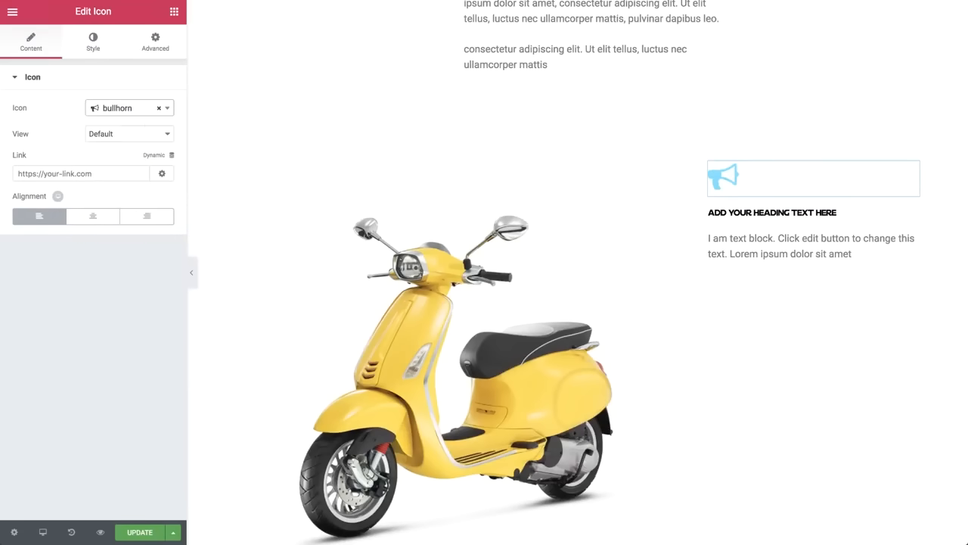
{"action": "left_click", "coordinate": [146, 133]}
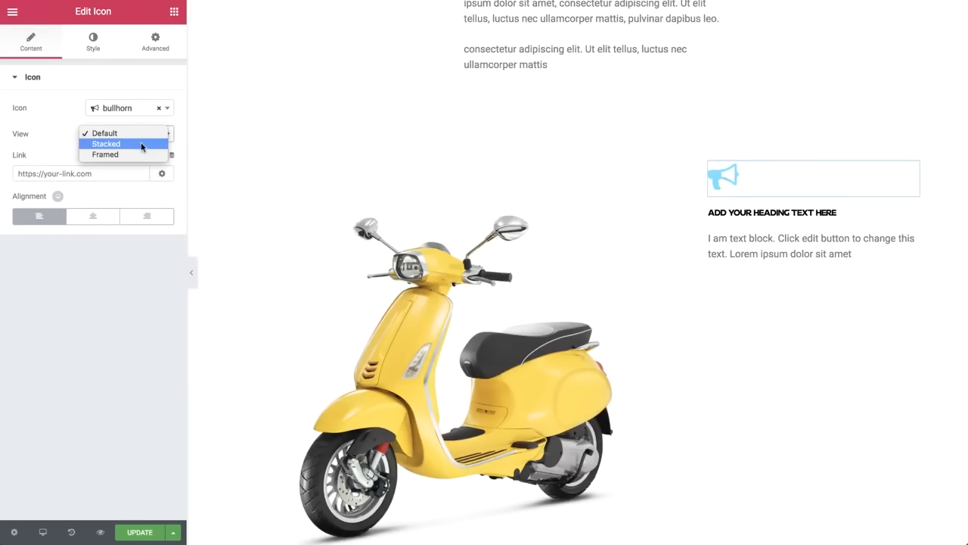
{"action": "left_click", "coordinate": [143, 144]}
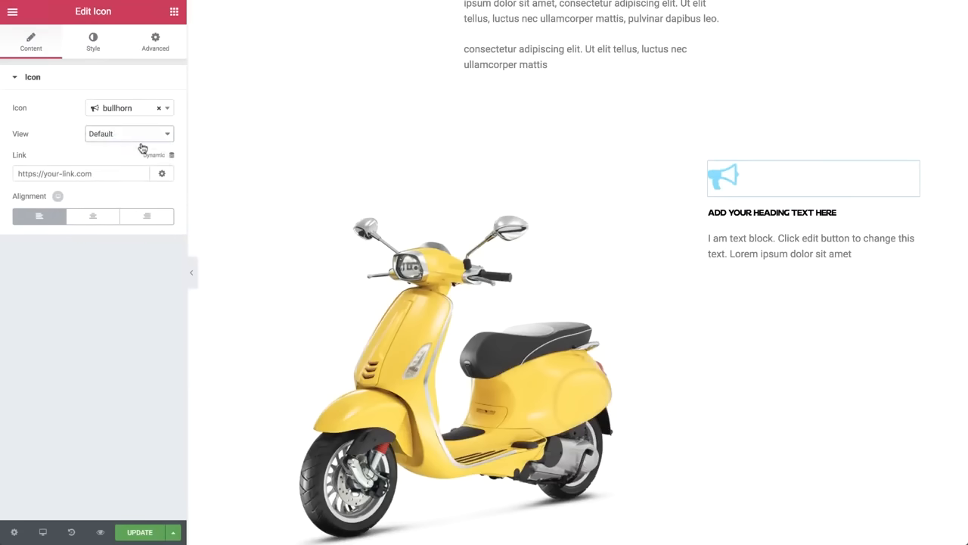
- Set the bullhorn icon's size to 20
{"action": "left_click", "coordinate": [92, 44]}
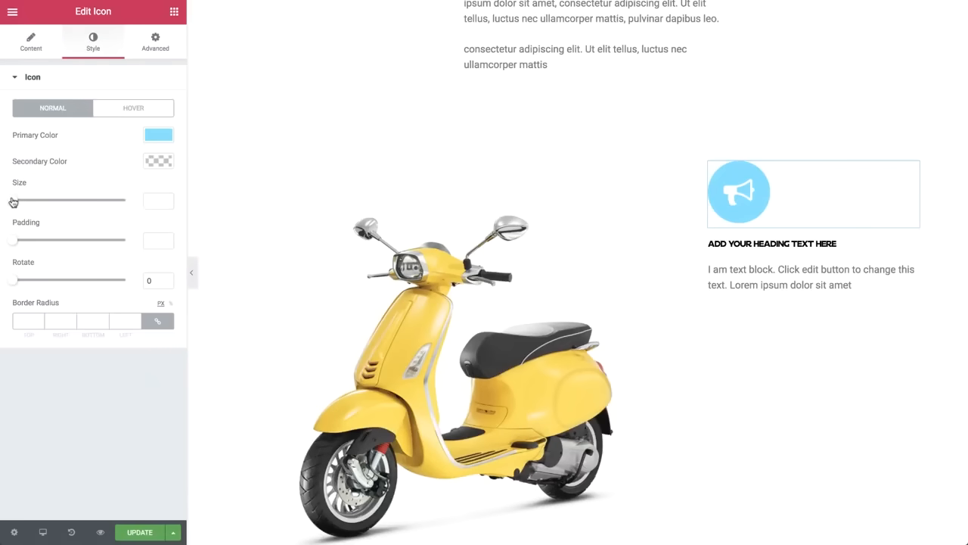
{"action": "left_click_drag", "start_coordinate": [14, 202], "coordinate": [18, 201]}
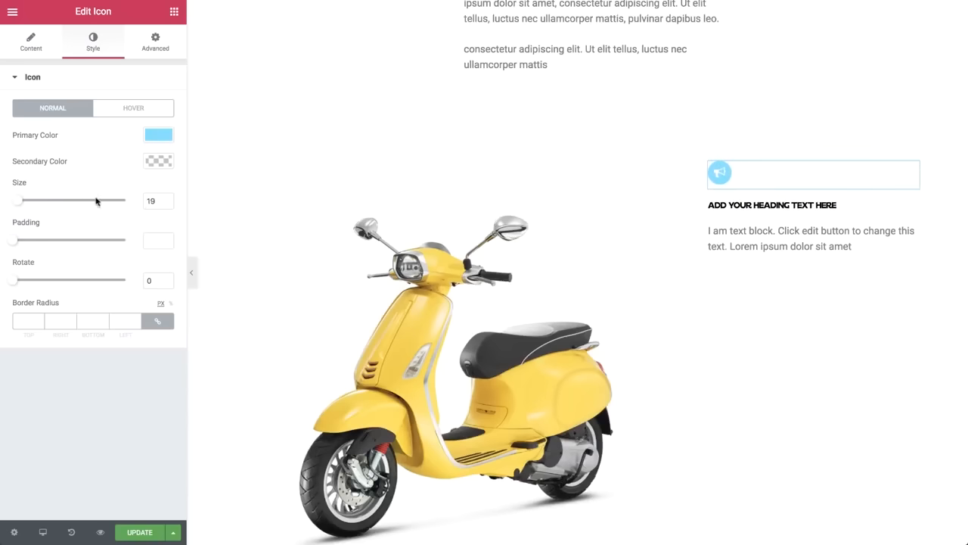
{"action": "double_click", "coordinate": [150, 200]}
{"action": "type", "text": "20"}
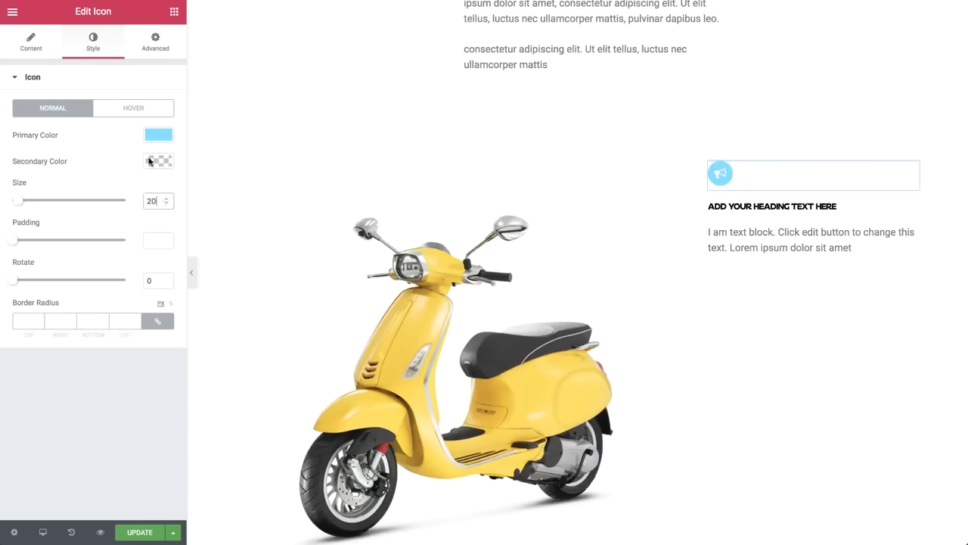
- Unlink the bullhorn icon's margin values and set the bottom margin to -40 and the left margin to -20
{"action": "left_click", "coordinate": [154, 44]}
{"action": "left_click", "coordinate": [159, 125]}
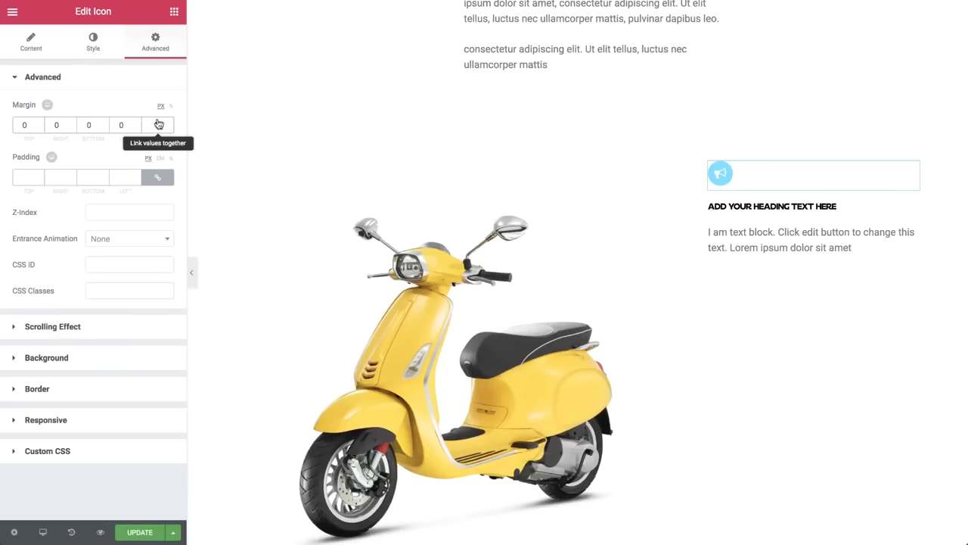
{"action": "type", "text": "-1"}
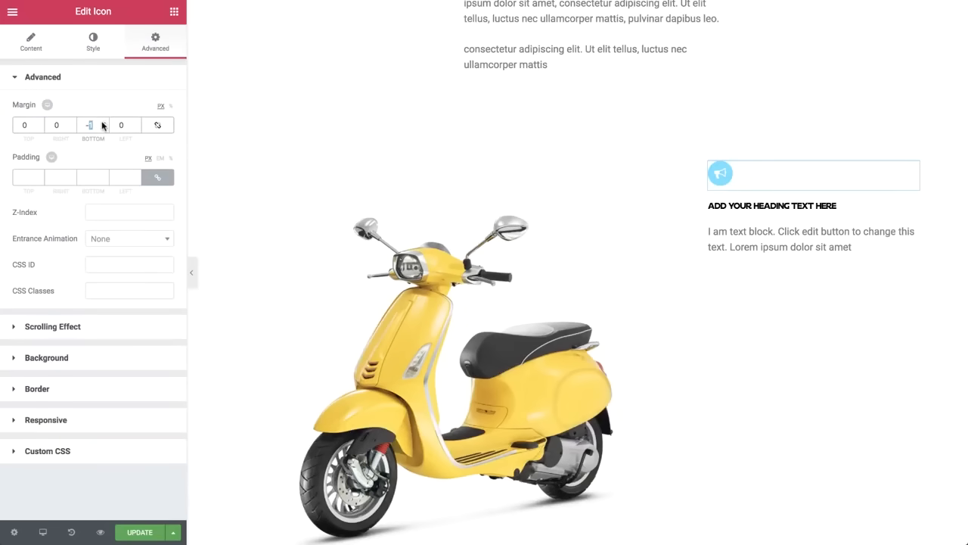
{"action": "type", "text": "0"}
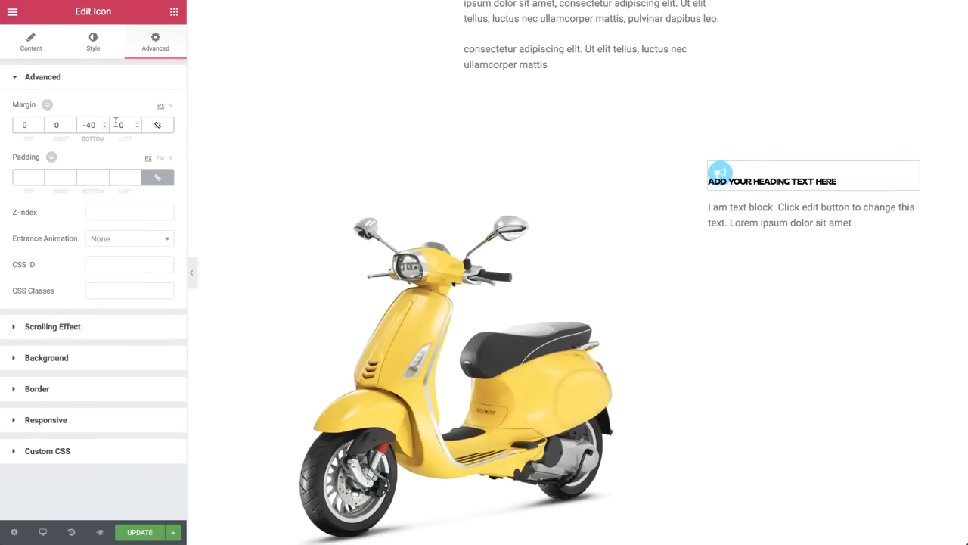
{"action": "double_click", "coordinate": [116, 124]}
{"action": "type", "text": "-20"}
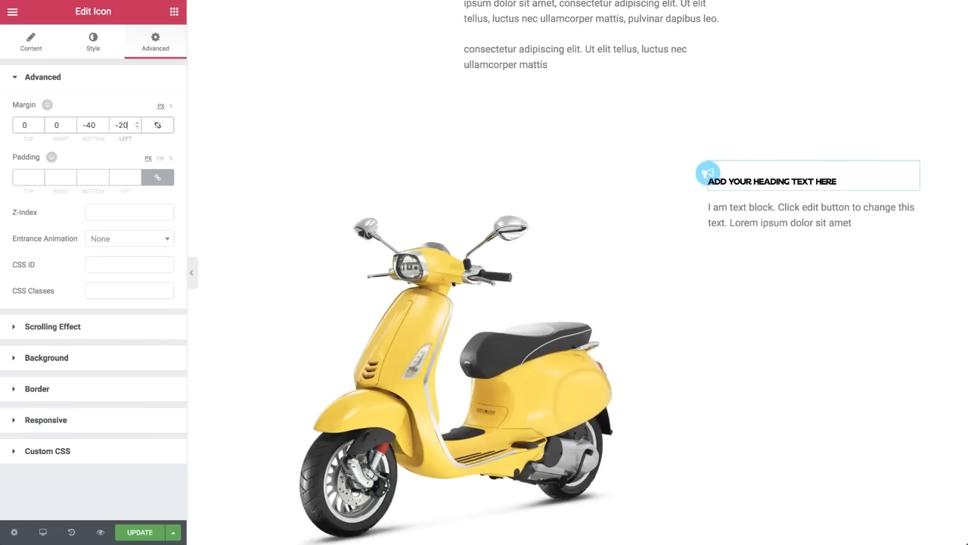
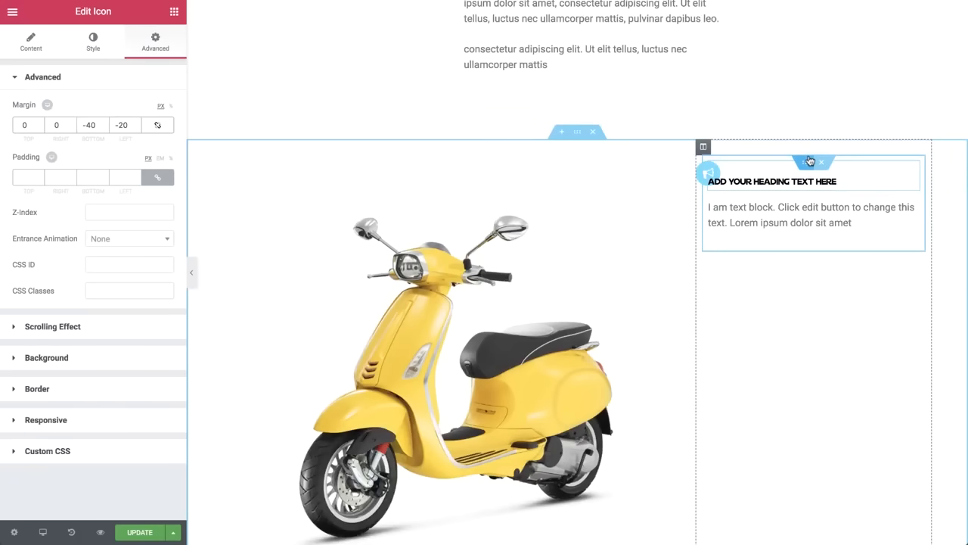
- Duplicate the inner section with the icon, heading and text twice to make three stacked feature items
{"action": "left_click", "coordinate": [808, 160]}
{"action": "right_click", "coordinate": [809, 160]}
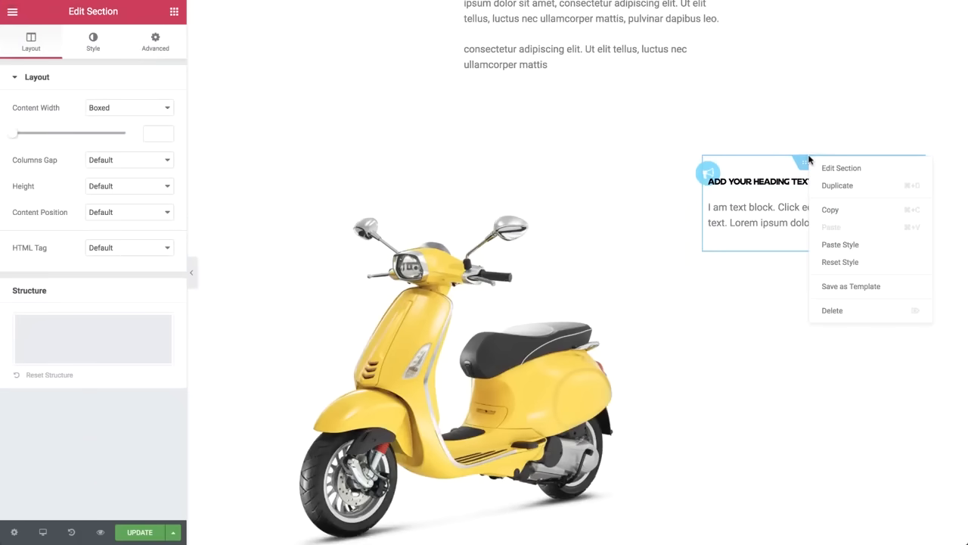
{"action": "left_click", "coordinate": [819, 185]}
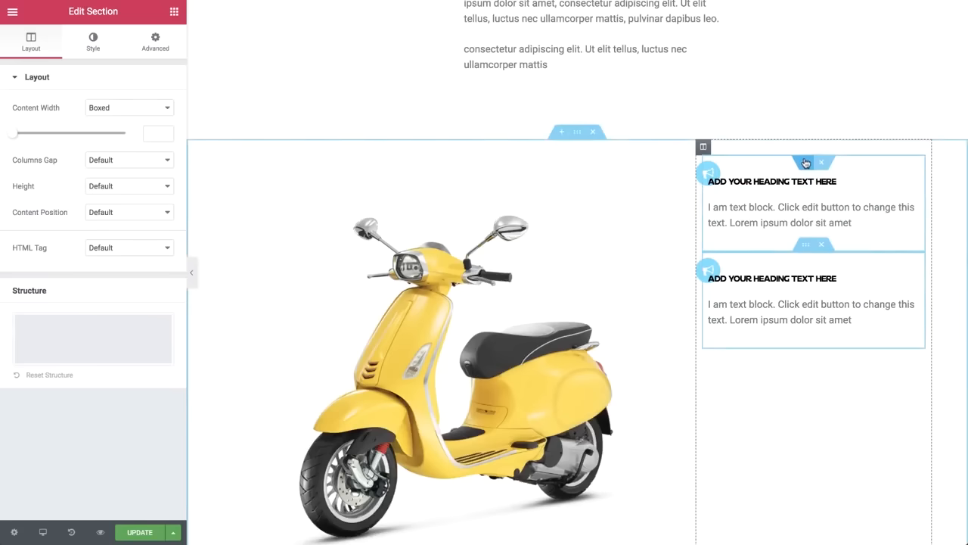
{"action": "right_click", "coordinate": [806, 163]}
{"action": "left_click", "coordinate": [828, 196]}
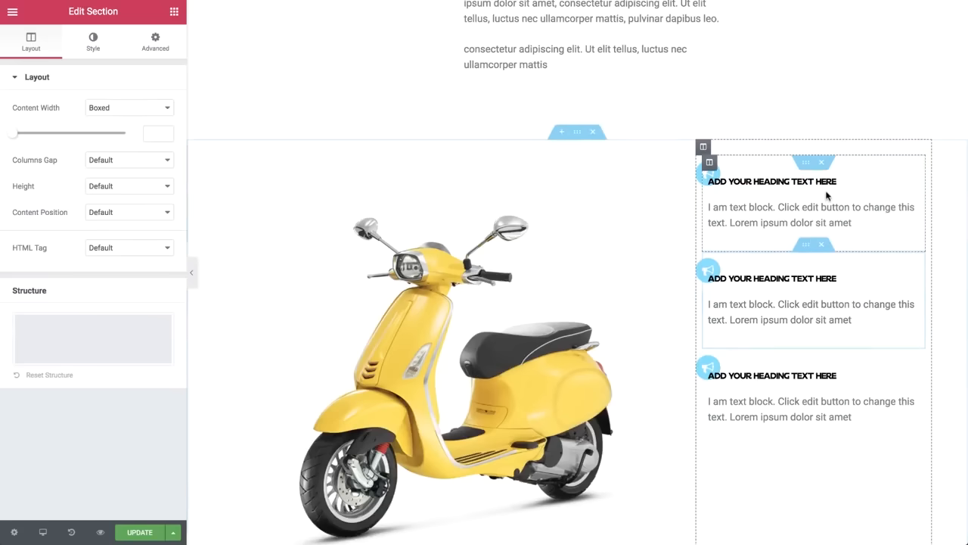
- Replace the second feature item's bullhorn icon with a magnifying-glass search icon
{"action": "left_click", "coordinate": [704, 271]}
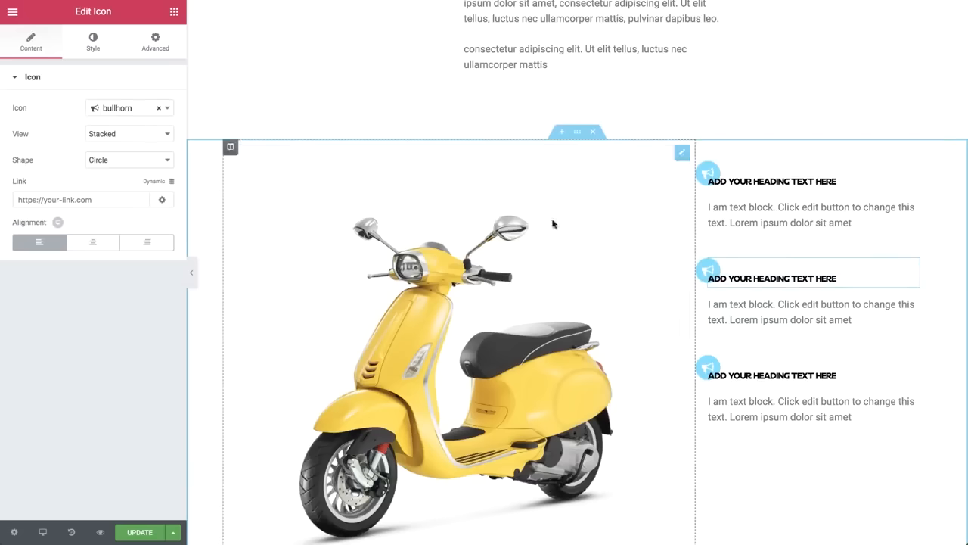
{"action": "left_click", "coordinate": [118, 109]}
{"action": "type", "text": "sear"}
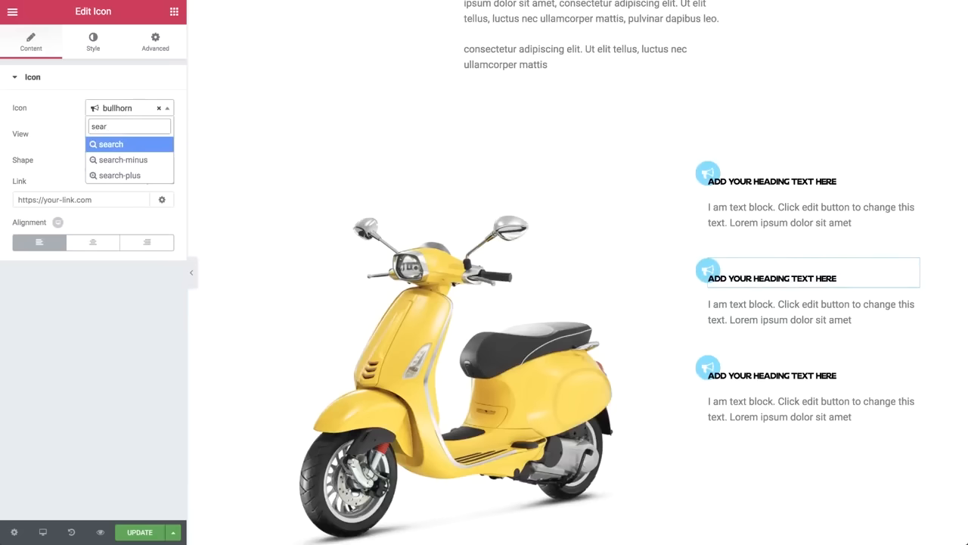
{"action": "left_click", "coordinate": [122, 159]}
- Replace the third feature item's bullhorn icon with the solid circle icon
{"action": "left_click", "coordinate": [703, 366]}
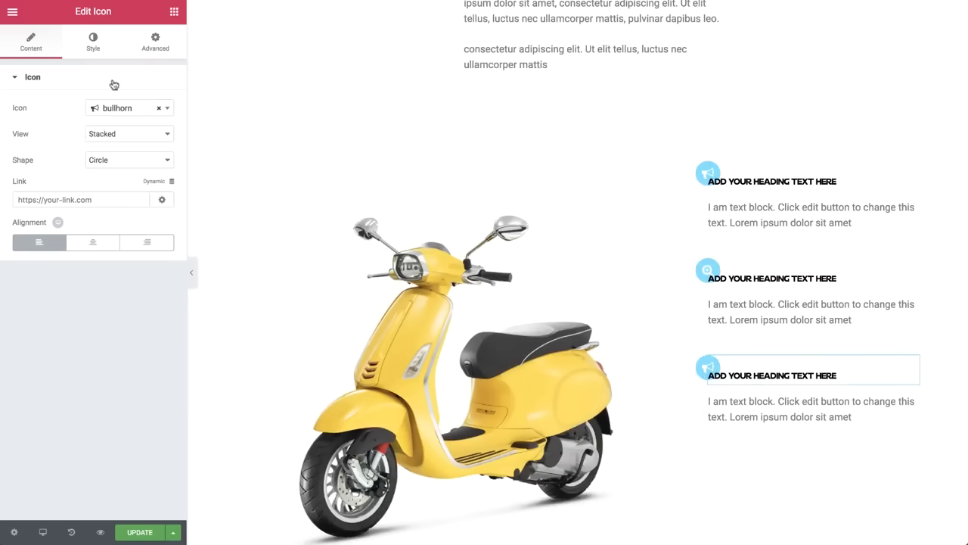
{"action": "left_click", "coordinate": [111, 110]}
{"action": "type", "text": "circ"}
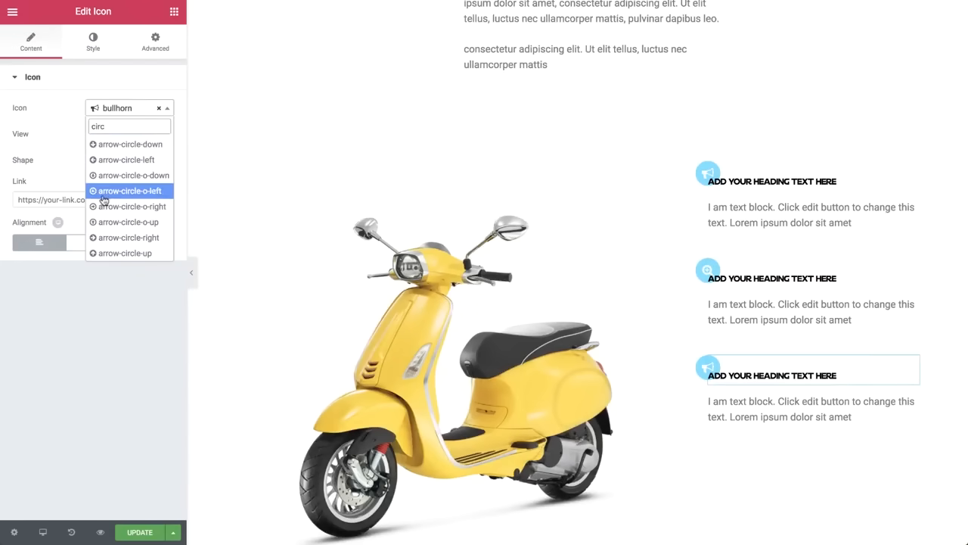
{"action": "scroll", "coordinate": [104, 200], "scroll_direction": "down", "scroll_amount": 3}
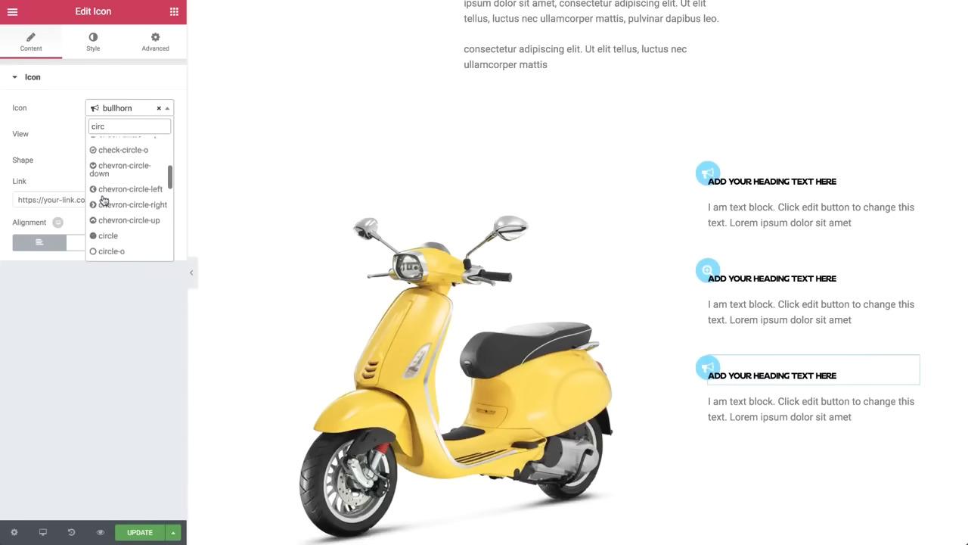
{"action": "left_click", "coordinate": [105, 164]}
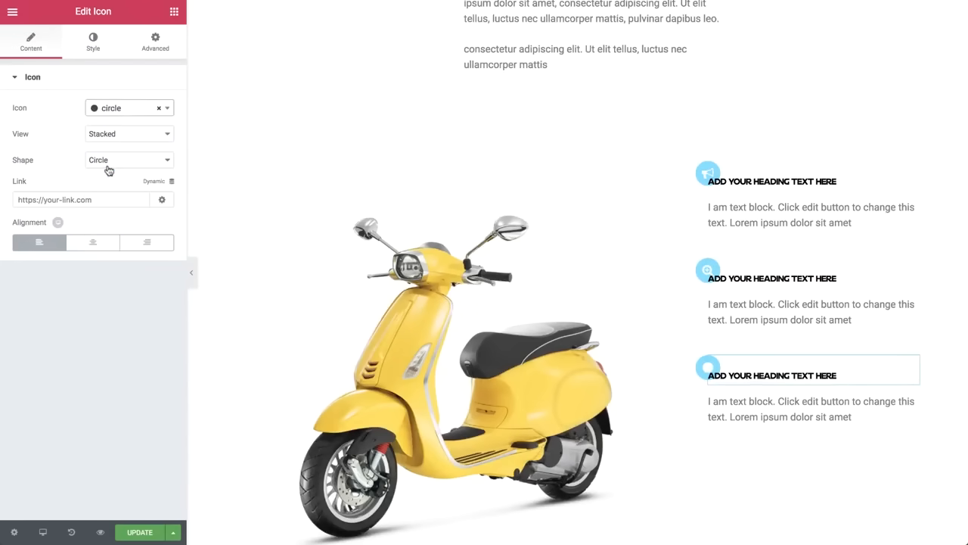
- Add a new single-column section below the scooter features section
{"action": "left_click", "coordinate": [175, 13]}
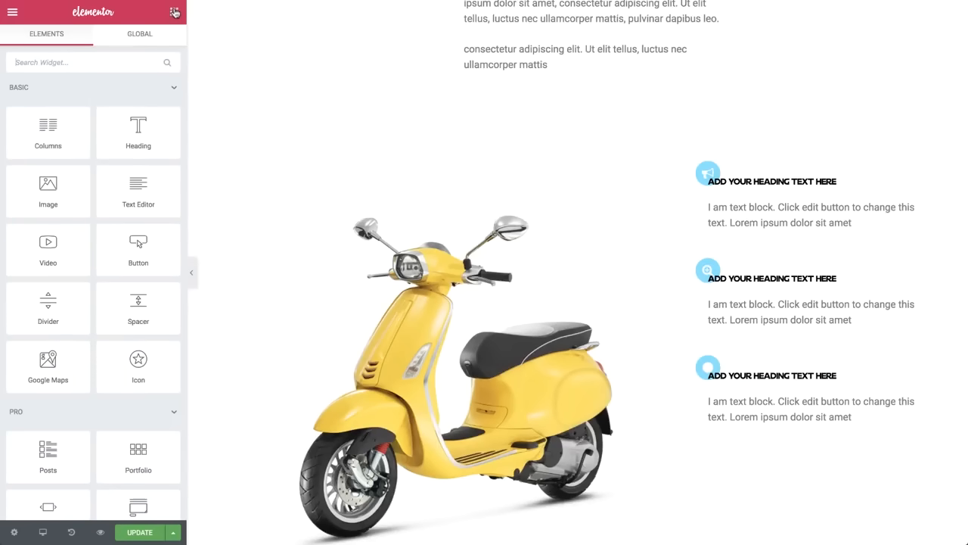
{"action": "scroll", "coordinate": [288, 68], "scroll_direction": "down", "scroll_amount": 3}
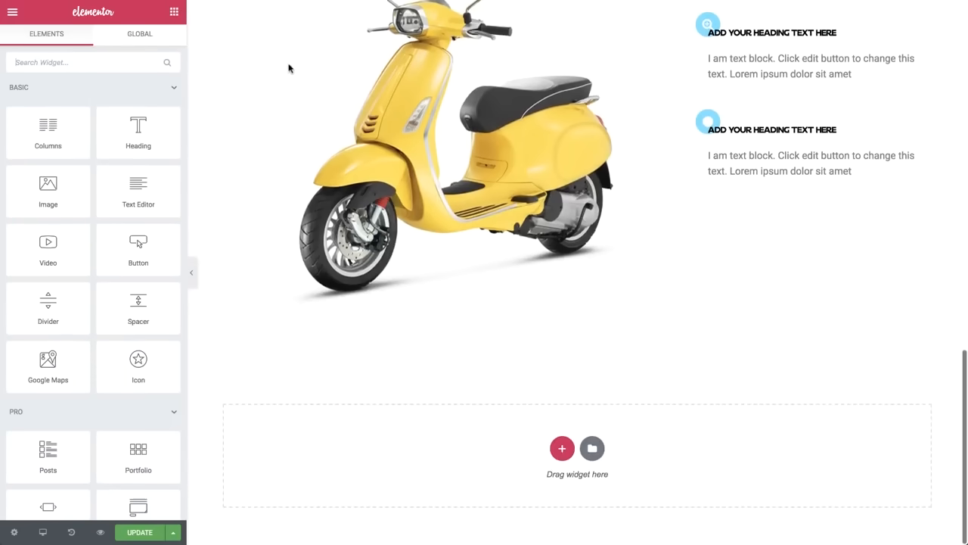
{"action": "left_click", "coordinate": [562, 449]}
{"action": "scroll", "coordinate": [568, 456], "scroll_direction": "down", "scroll_amount": 1}
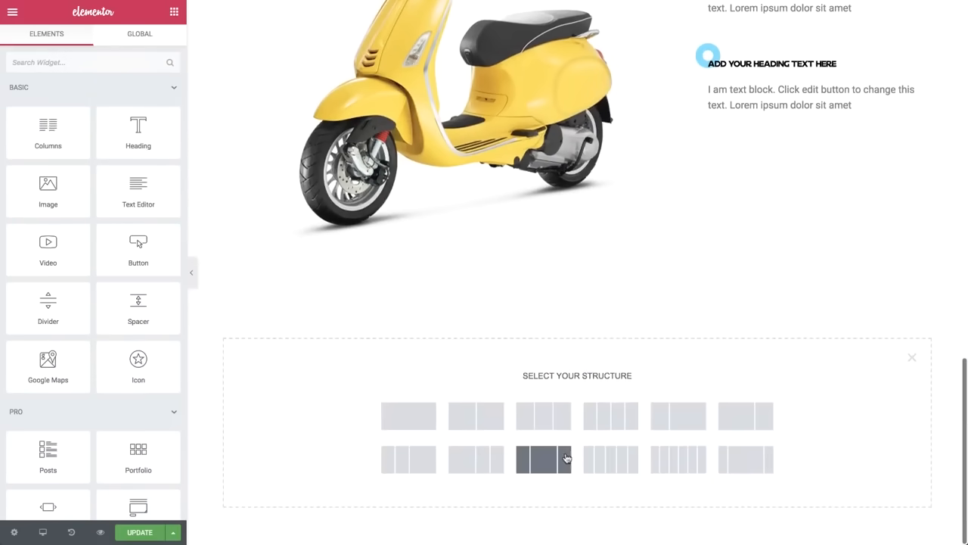
{"action": "left_click", "coordinate": [409, 417]}
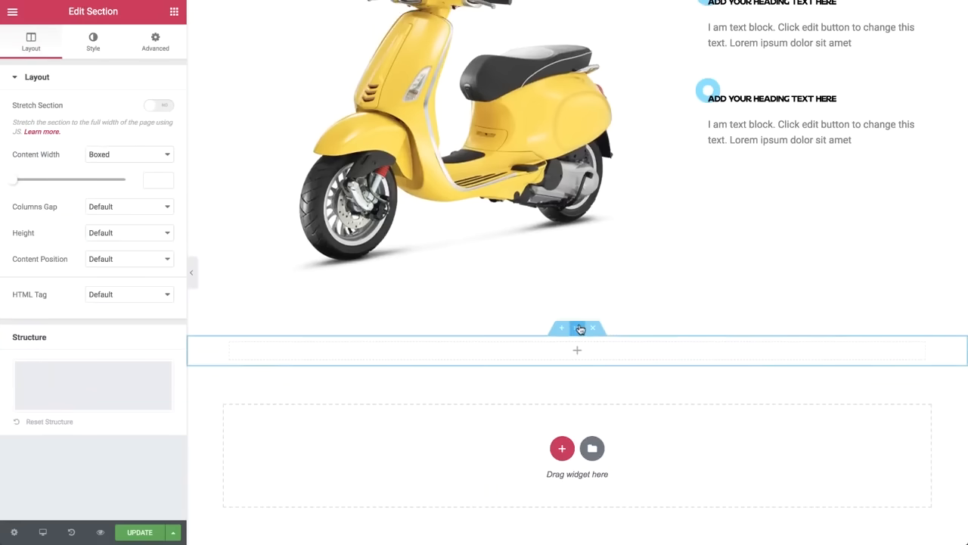
- Add a Heading widget to the new empty section and set its title to "gallery"
{"action": "left_click", "coordinate": [174, 11]}
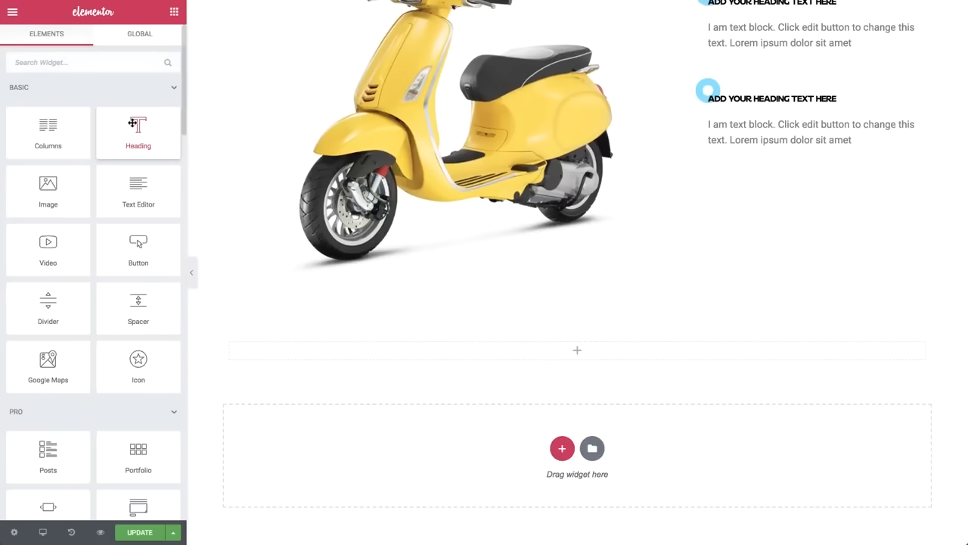
{"action": "left_click_drag", "start_coordinate": [133, 122], "coordinate": [429, 348]}
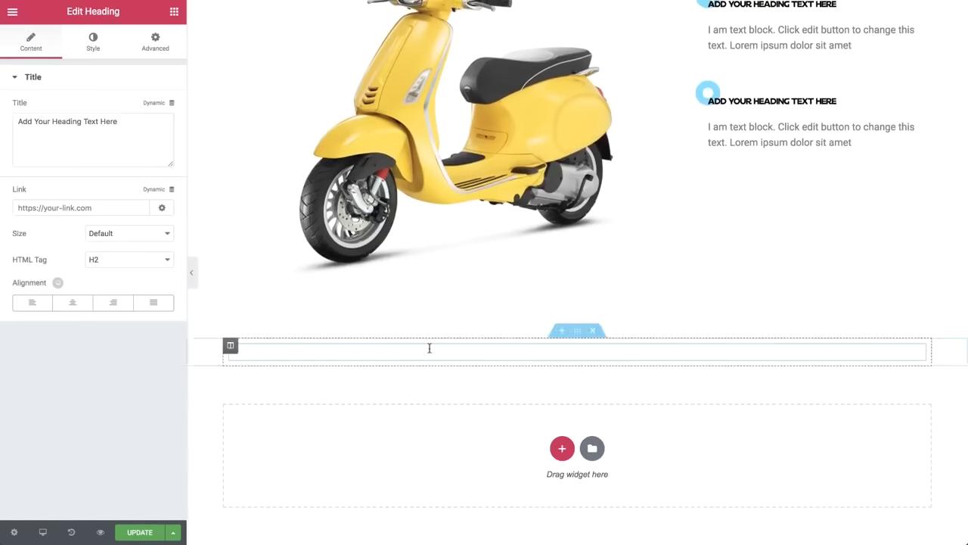
{"action": "left_click", "coordinate": [106, 120]}
{"action": "key", "text": "ctrl+a"}
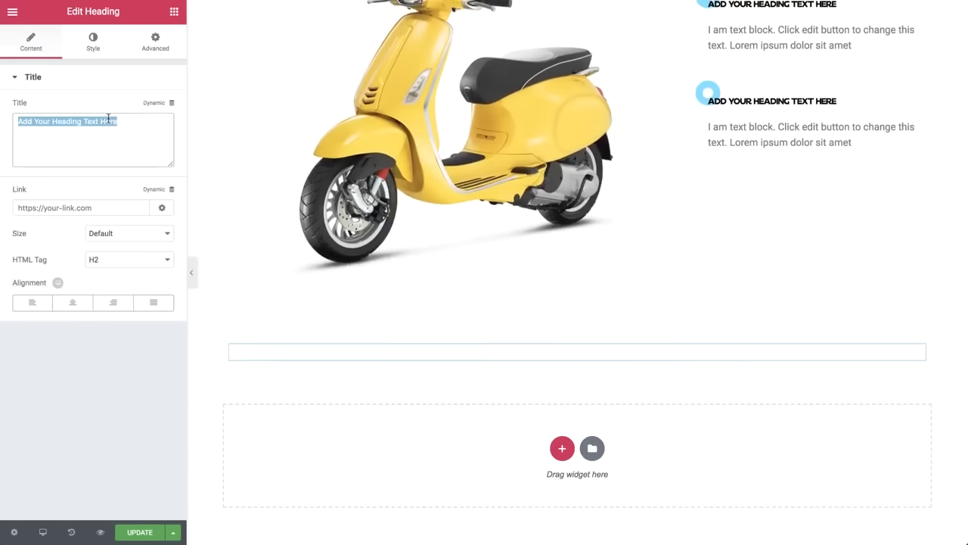
{"action": "key", "text": "BackSpace"}
{"action": "type", "text": "gallery"}
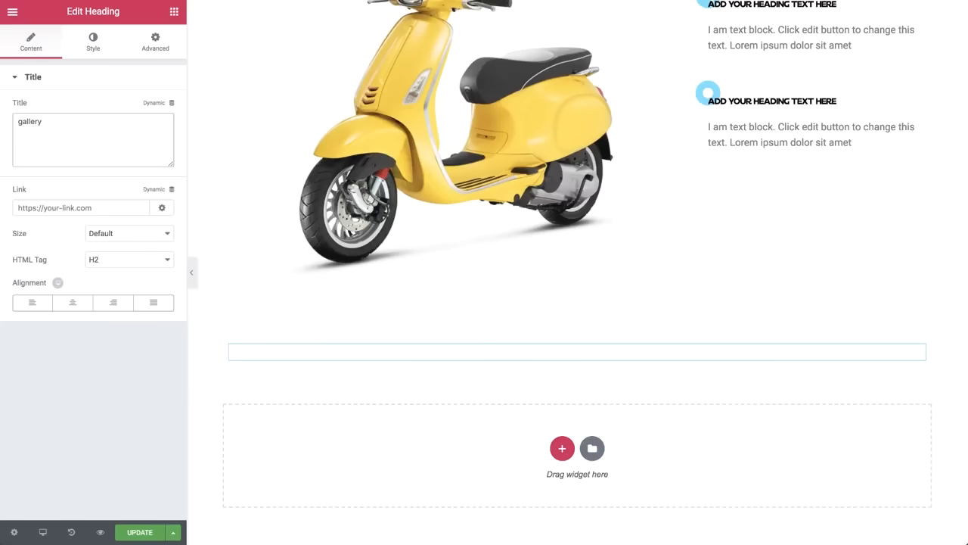
- Copy the ABOUT heading and paste its style onto the gallery heading
{"action": "scroll", "coordinate": [374, 140], "scroll_direction": "up", "scroll_amount": 10}
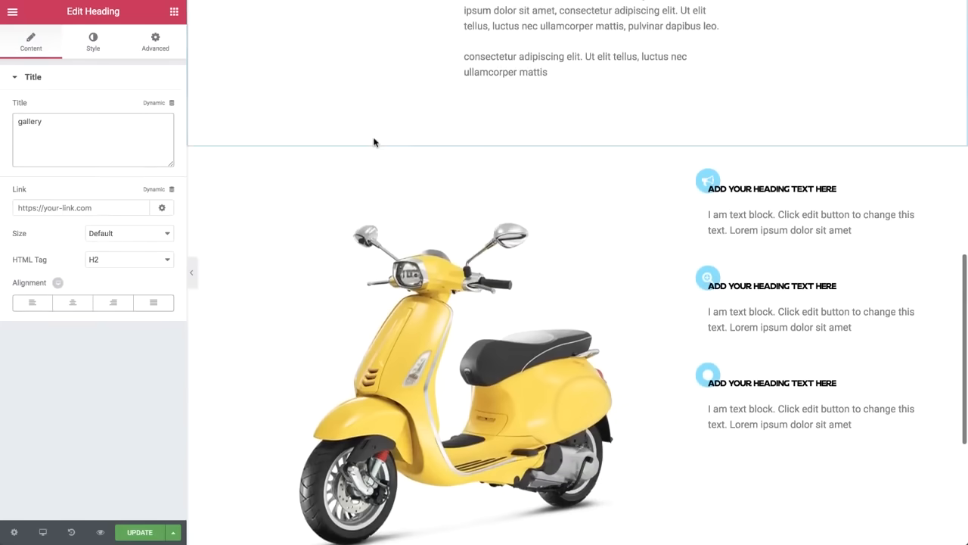
{"action": "right_click", "coordinate": [498, 176]}
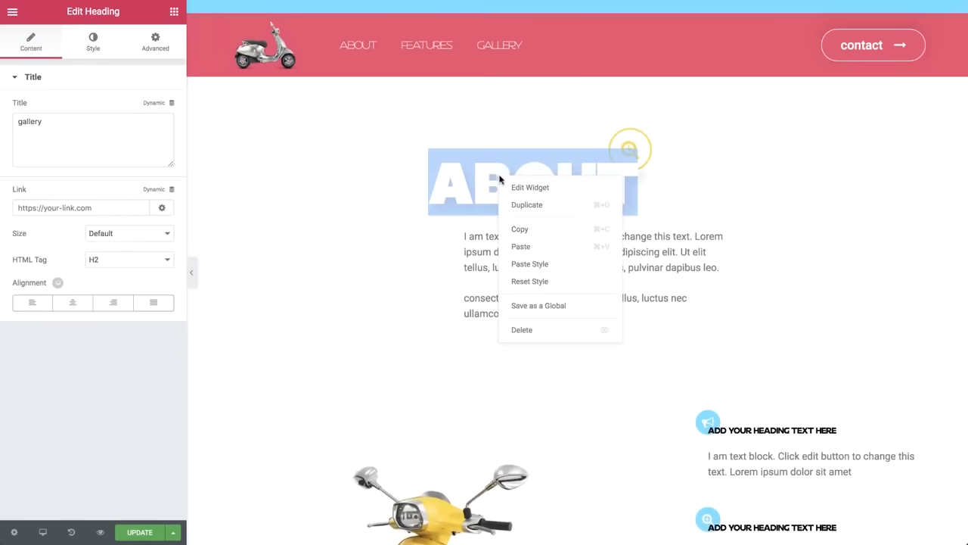
{"action": "left_click", "coordinate": [528, 233]}
{"action": "scroll", "coordinate": [432, 326], "scroll_direction": "down", "scroll_amount": 6}
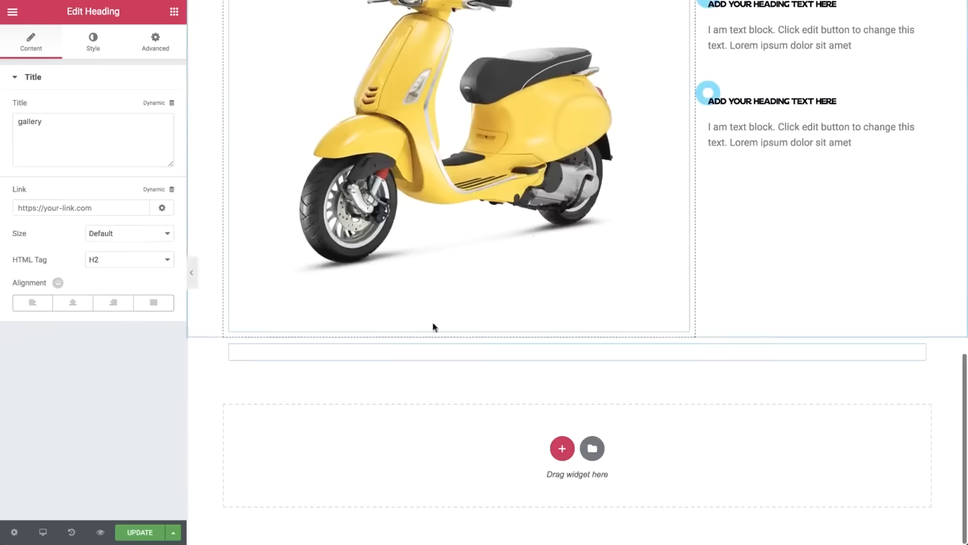
{"action": "right_click", "coordinate": [369, 358]}
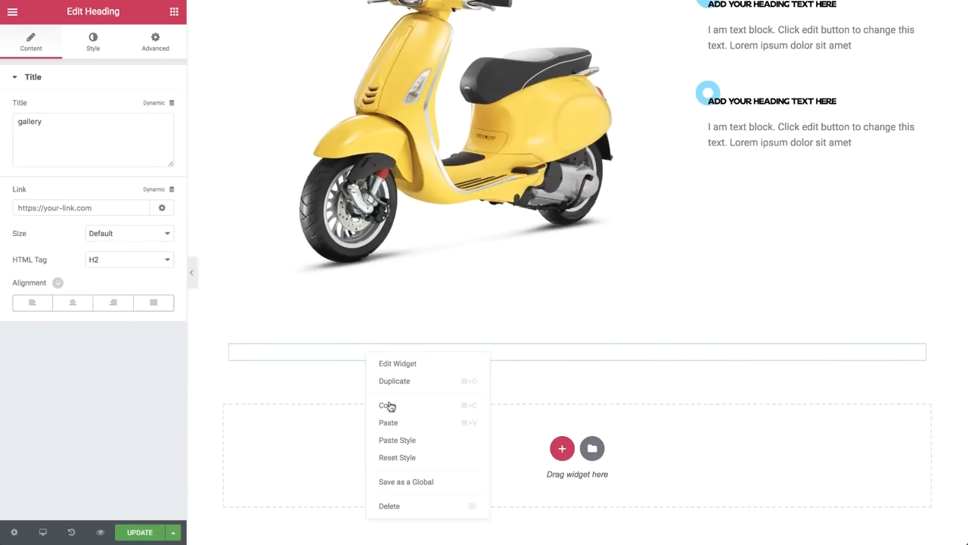
{"action": "left_click", "coordinate": [408, 443]}
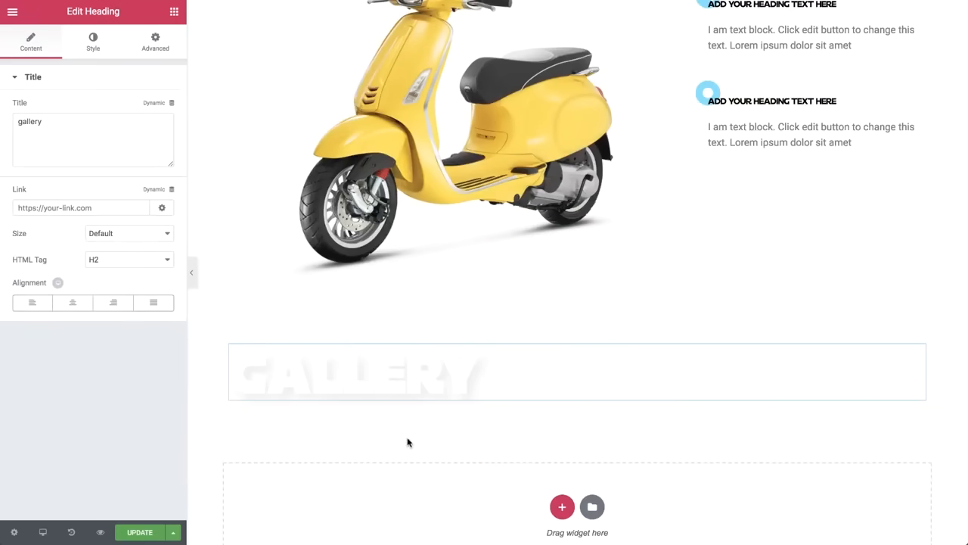
- Right-align the gallery heading and set its font size to 180 px
{"action": "left_click", "coordinate": [118, 301]}
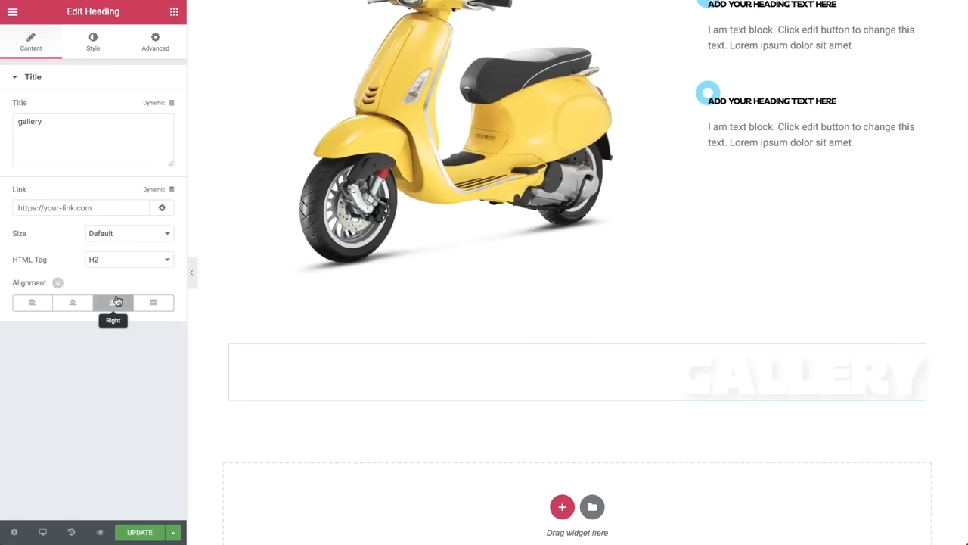
{"action": "left_click", "coordinate": [98, 38]}
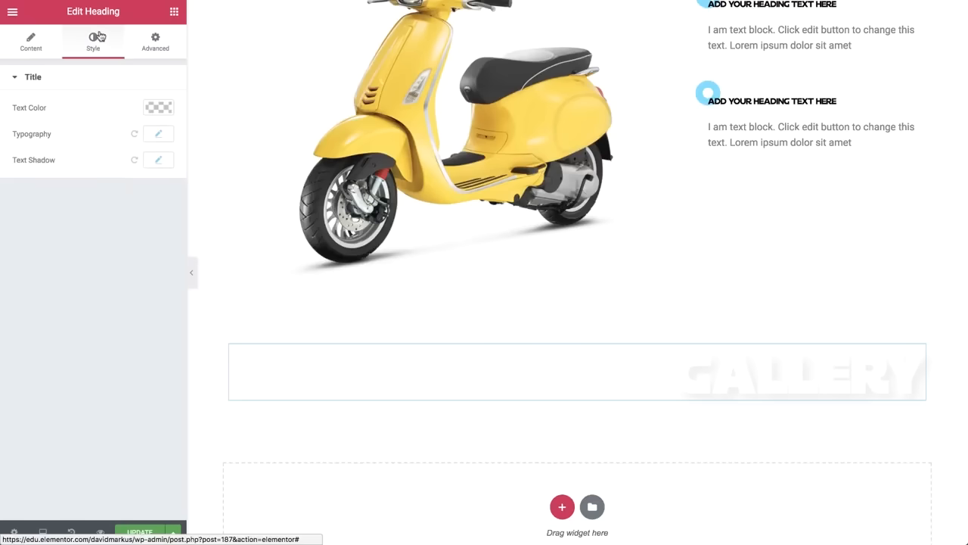
{"action": "left_click", "coordinate": [157, 133]}
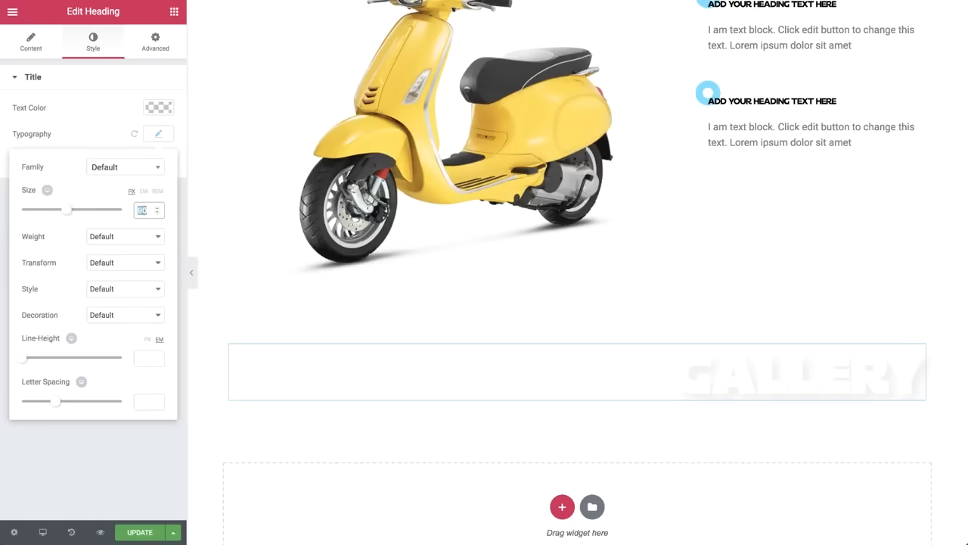
{"action": "type", "text": "180"}
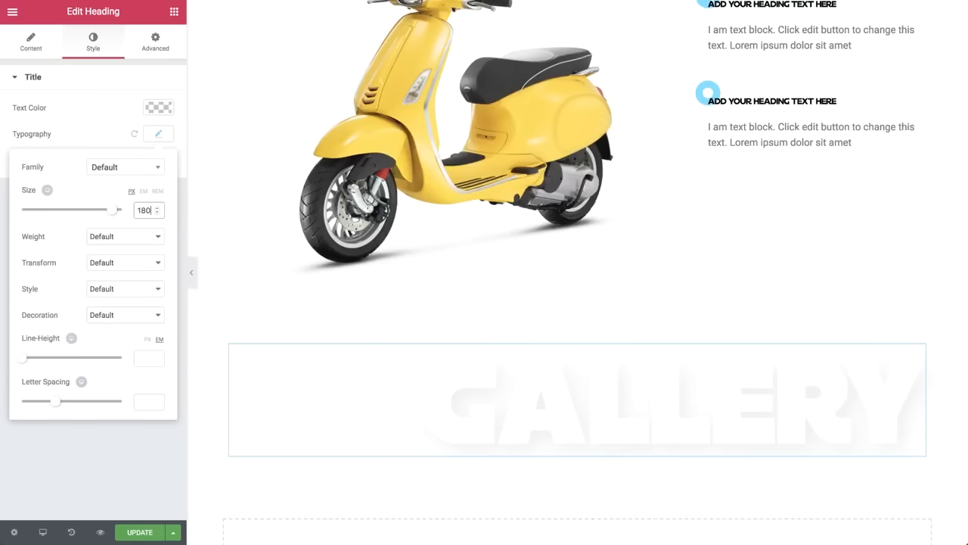
- Add a Columns widget below the gallery heading and extend it to three columns
{"action": "left_click", "coordinate": [174, 11]}
{"action": "left_click_drag", "start_coordinate": [48, 129], "coordinate": [577, 463]}
{"action": "scroll", "coordinate": [583, 423], "scroll_direction": "down", "scroll_amount": 3}
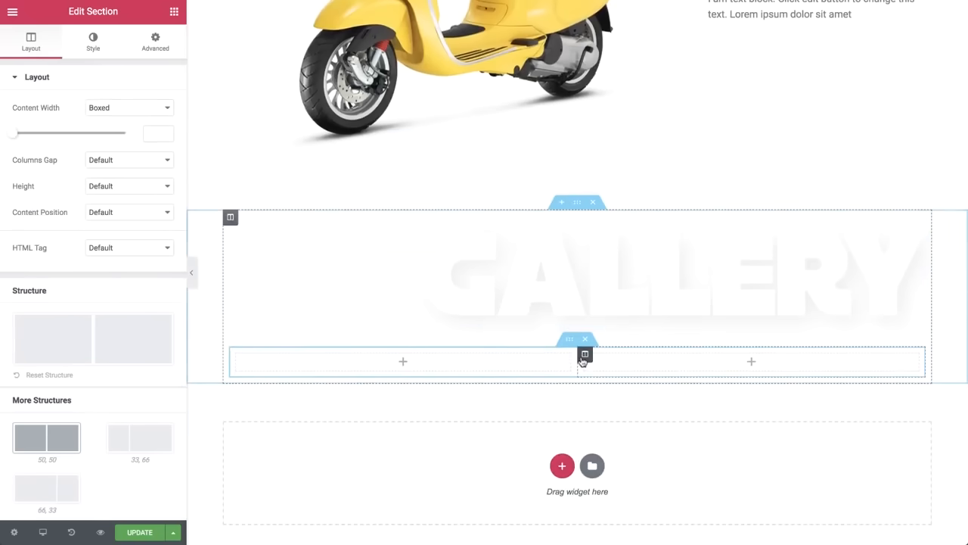
{"action": "right_click", "coordinate": [583, 356]}
{"action": "left_click", "coordinate": [642, 409]}
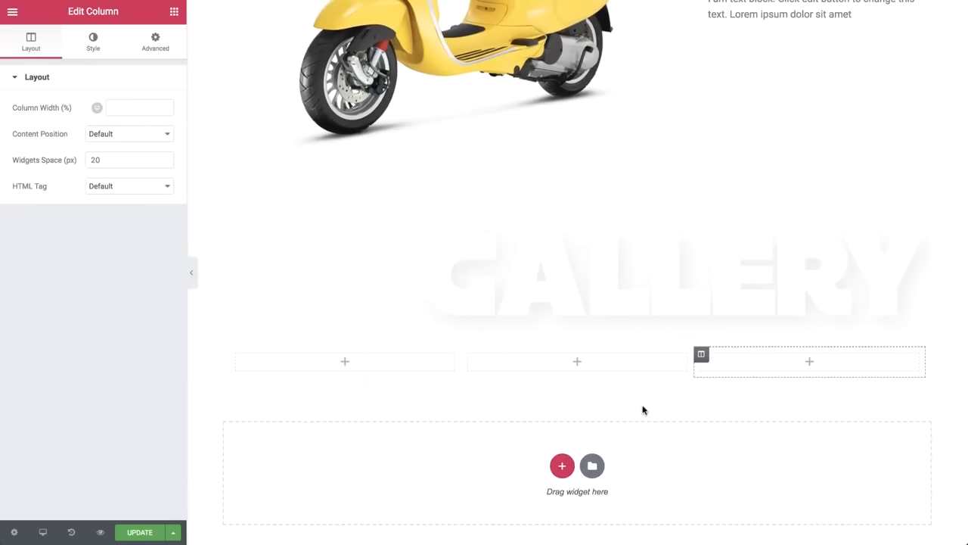
- Set the columns gap of the three-column inner section to No Gap
{"action": "left_click", "coordinate": [571, 347]}
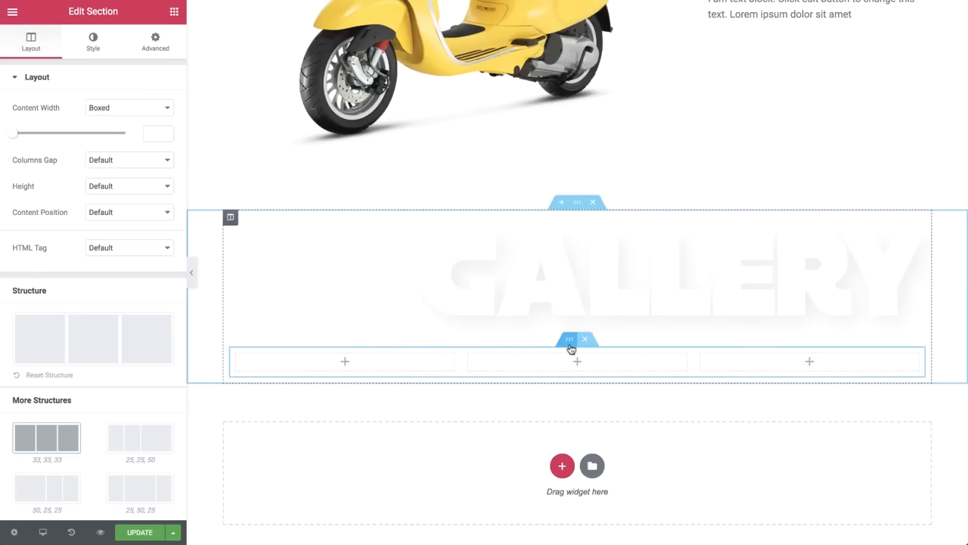
{"action": "left_click", "coordinate": [129, 167]}
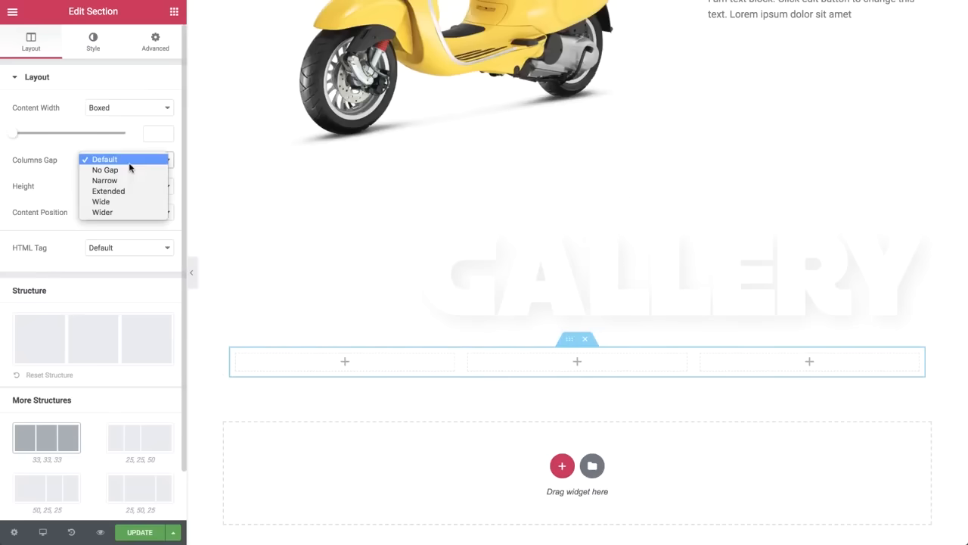
{"action": "left_click", "coordinate": [106, 170]}
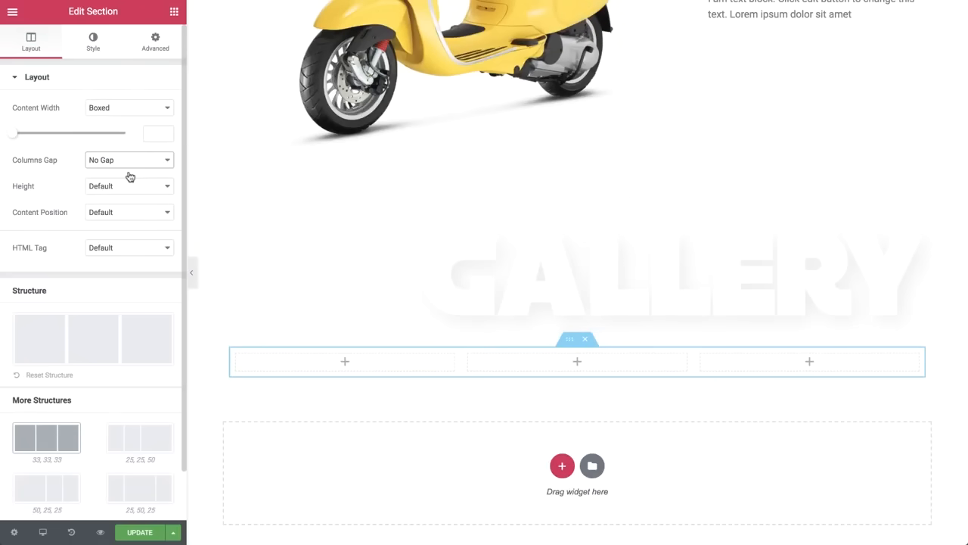
- Give the inner section a minimum height of 350 and set its content position to Middle
{"action": "left_click", "coordinate": [128, 187]}
{"action": "left_click", "coordinate": [128, 198]}
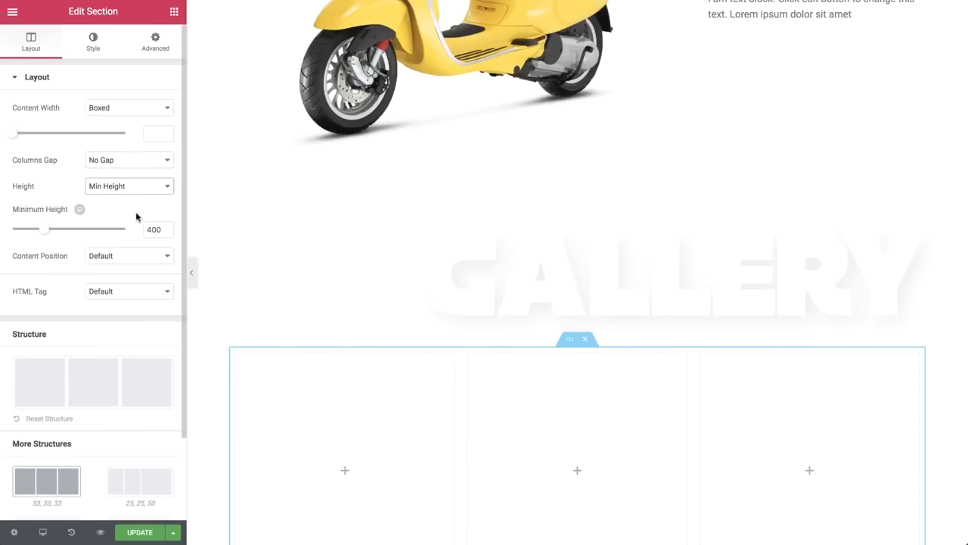
{"action": "double_click", "coordinate": [145, 229]}
{"action": "type", "text": "350"}
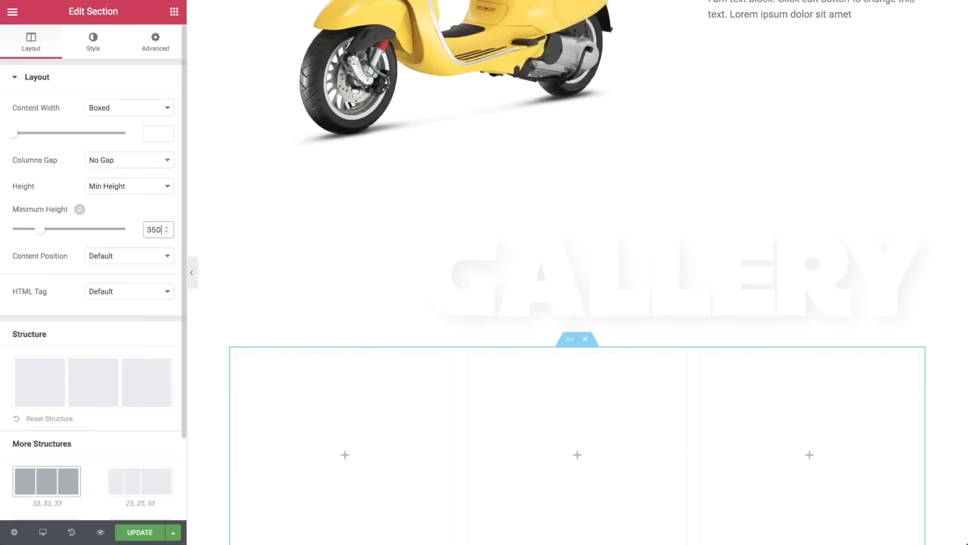
{"action": "left_click", "coordinate": [150, 255]}
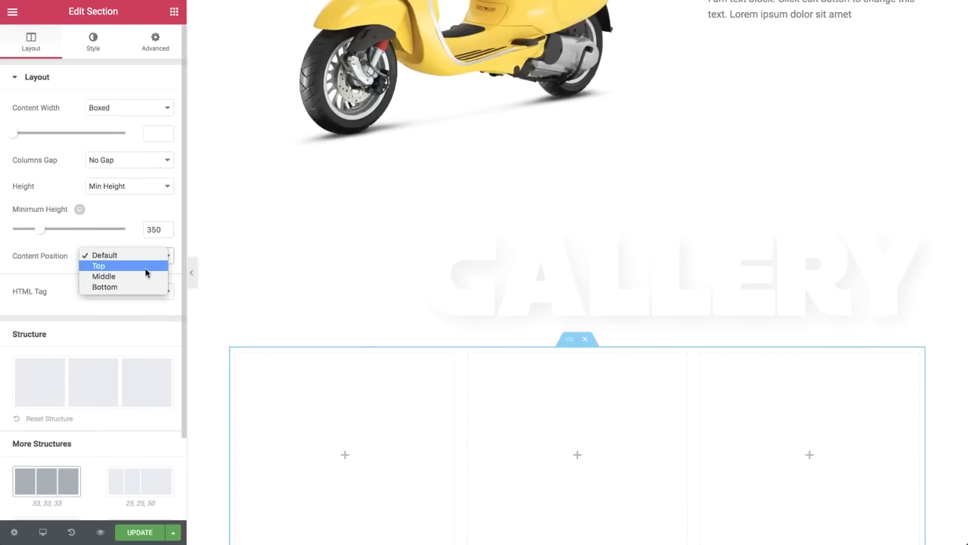
{"action": "left_click", "coordinate": [145, 275]}
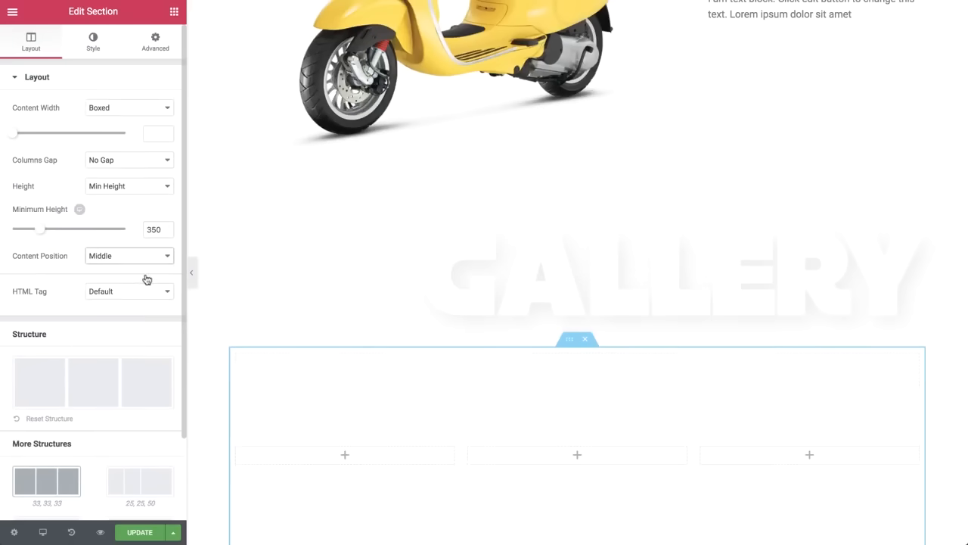
- Add a Spacer widget to the first inner column and give that column a white (#ffffff) classic background
{"action": "left_click", "coordinate": [174, 11]}
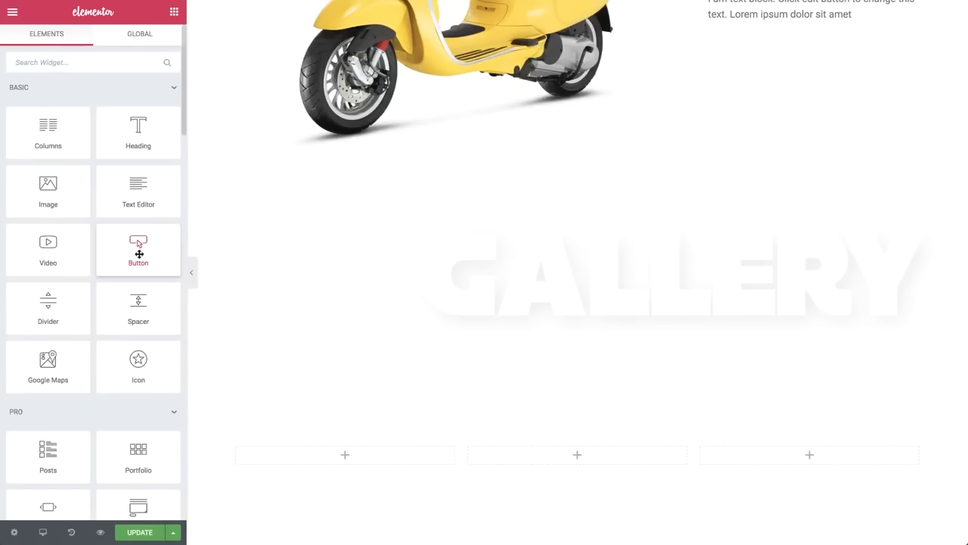
{"action": "left_click_drag", "start_coordinate": [139, 307], "coordinate": [340, 460]}
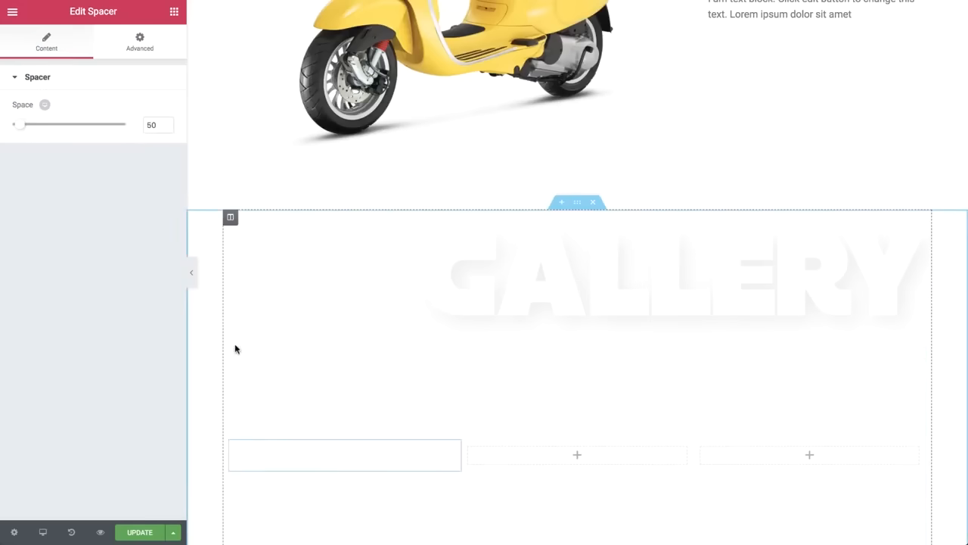
{"action": "left_click", "coordinate": [237, 354]}
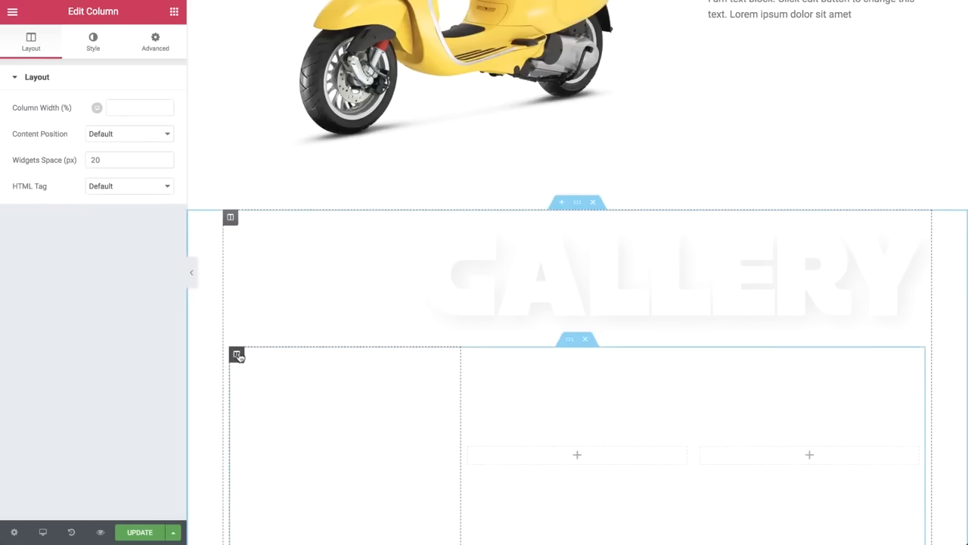
{"action": "left_click", "coordinate": [104, 55]}
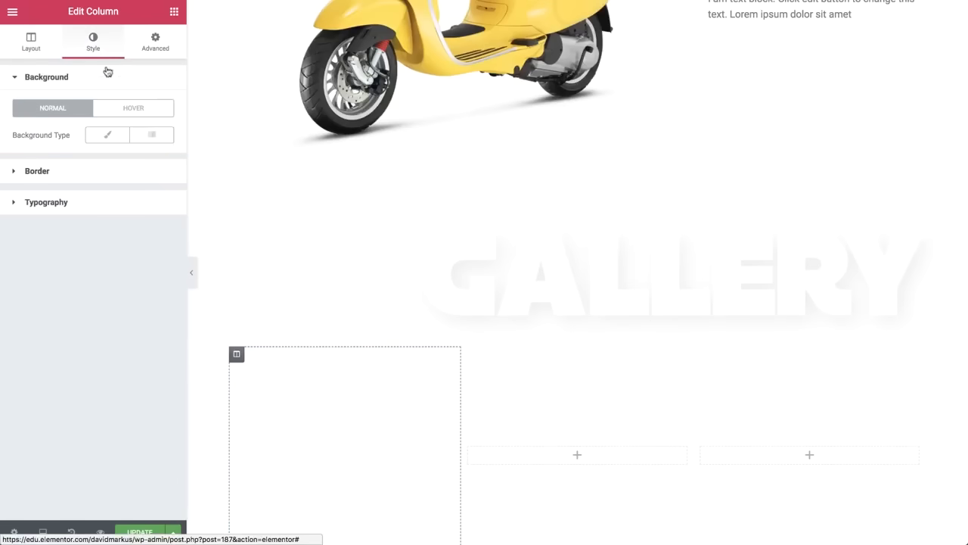
{"action": "left_click", "coordinate": [114, 133]}
{"action": "left_click", "coordinate": [159, 159]}
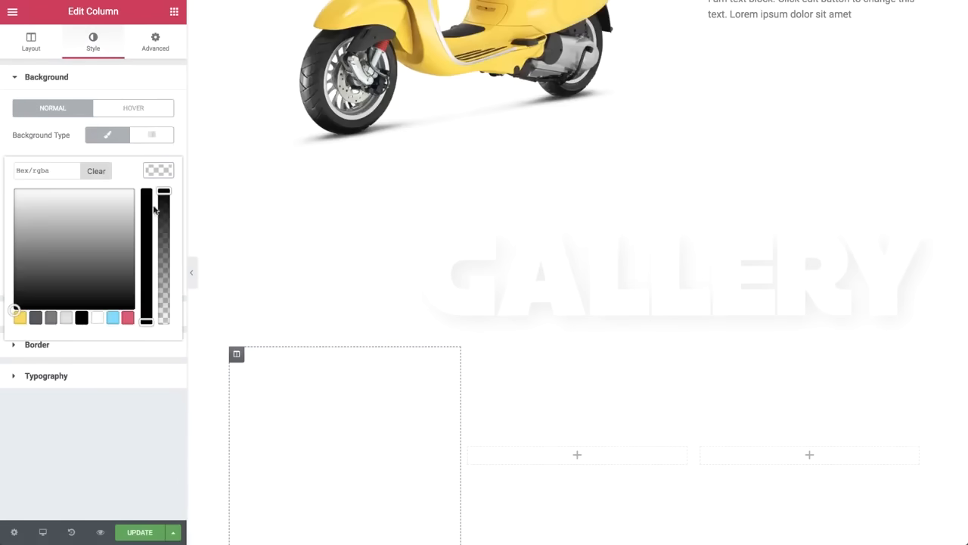
{"action": "left_click", "coordinate": [96, 318]}
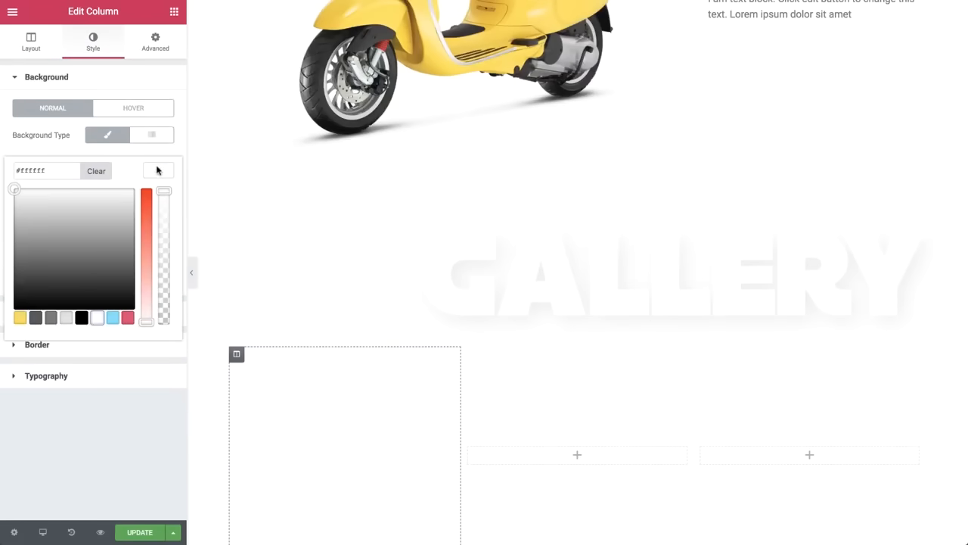
{"action": "left_click", "coordinate": [157, 170]}
- Insert the silver scooter's rear-half picture from the media library as the first column's background image
{"action": "left_click", "coordinate": [119, 211]}
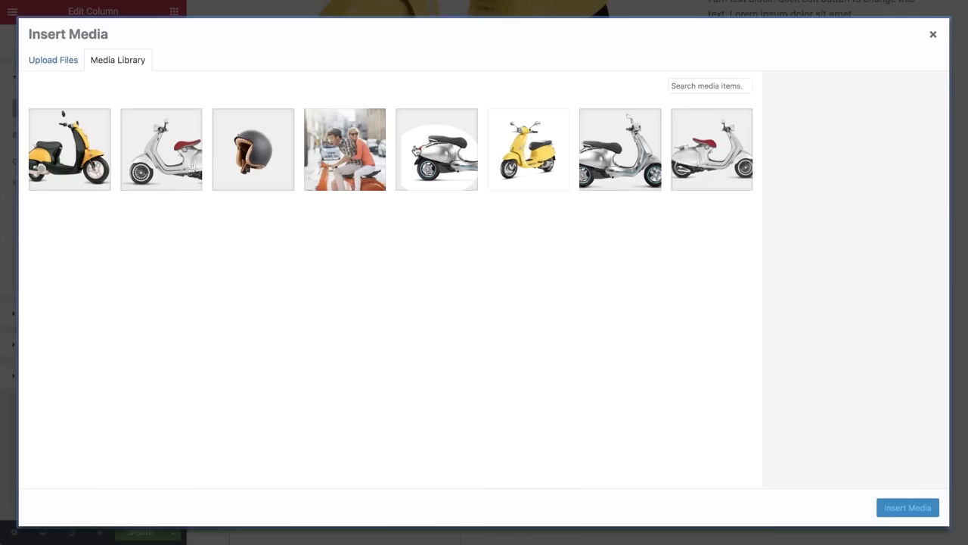
{"action": "left_click", "coordinate": [437, 149]}
{"action": "left_click", "coordinate": [920, 508]}
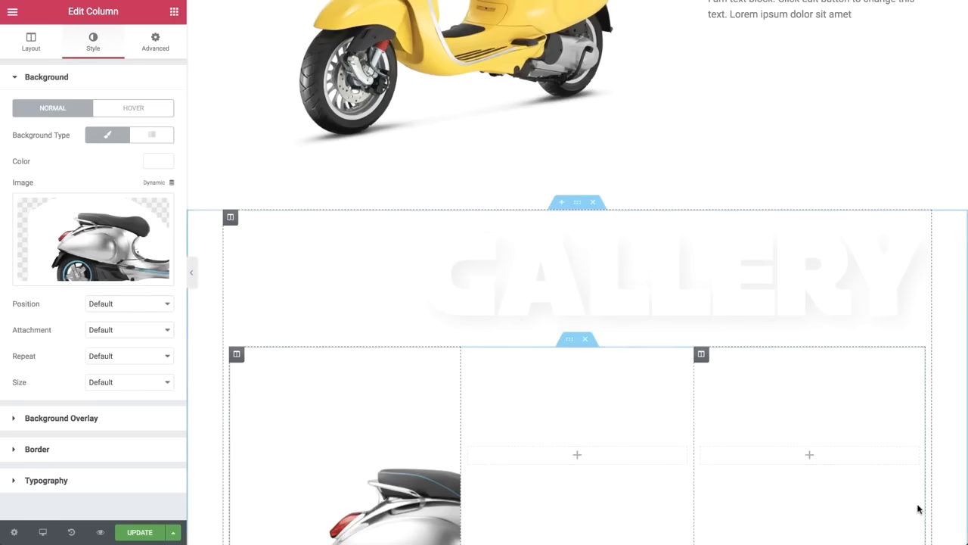
- Set the first column's background image position to Center Right and size to Contain, and open its repeat options
{"action": "left_click", "coordinate": [126, 305]}
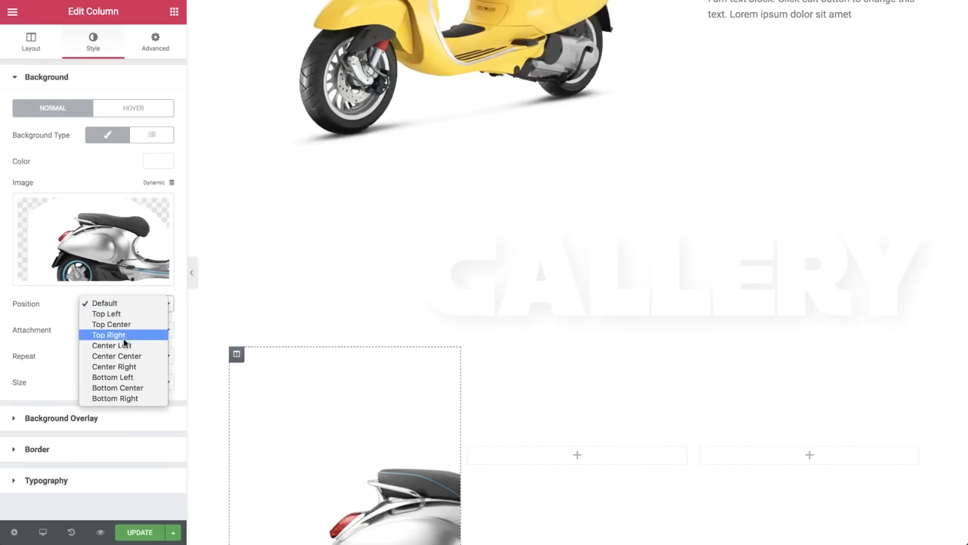
{"action": "left_click", "coordinate": [127, 367]}
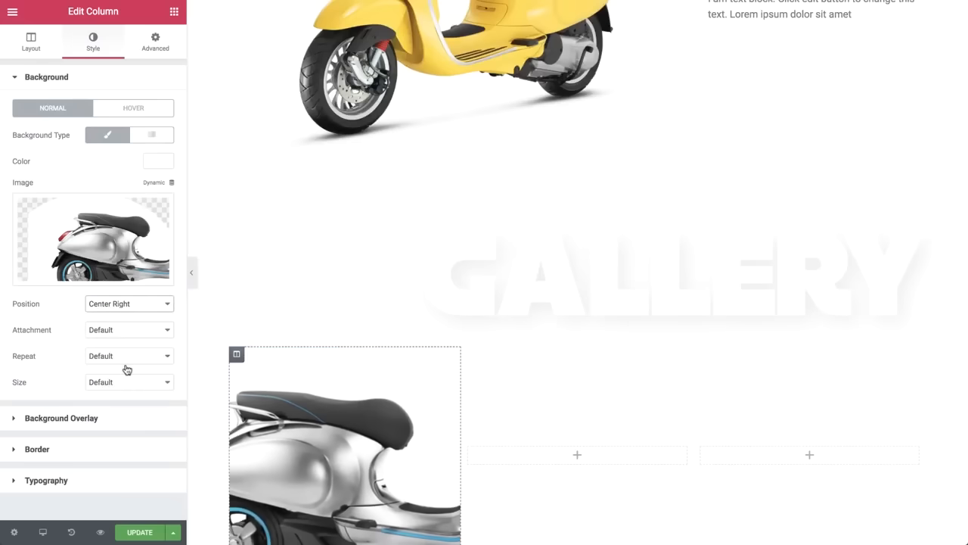
{"action": "left_click", "coordinate": [127, 382]}
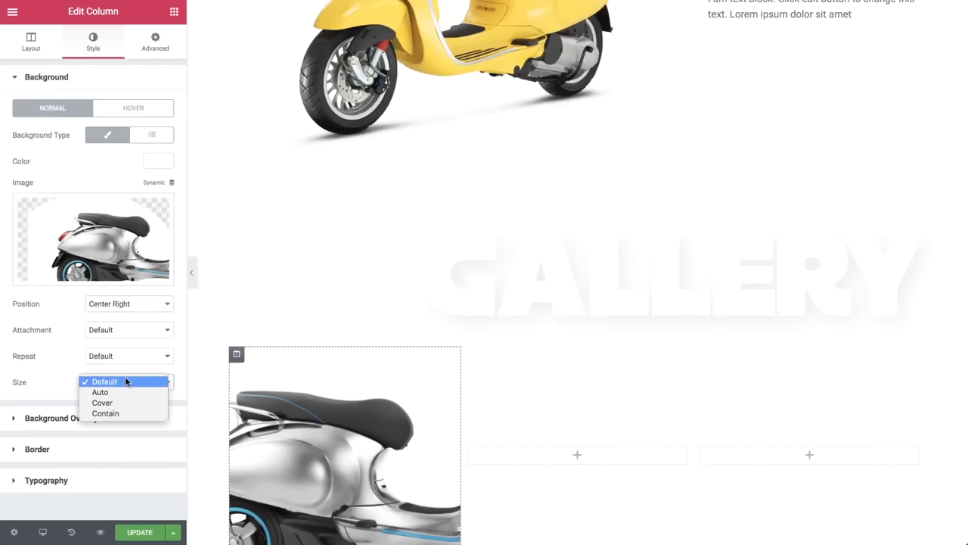
{"action": "left_click", "coordinate": [126, 413]}
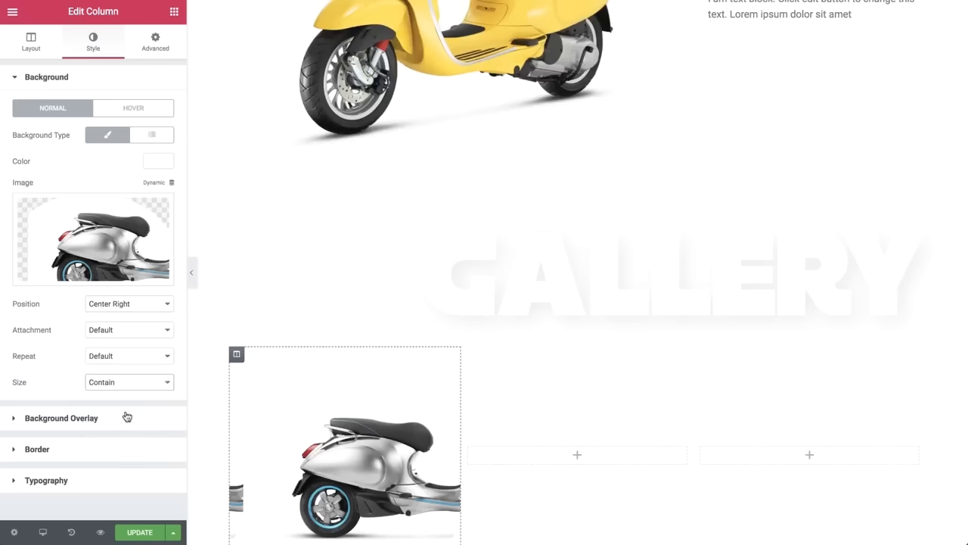
{"action": "left_click", "coordinate": [115, 357]}
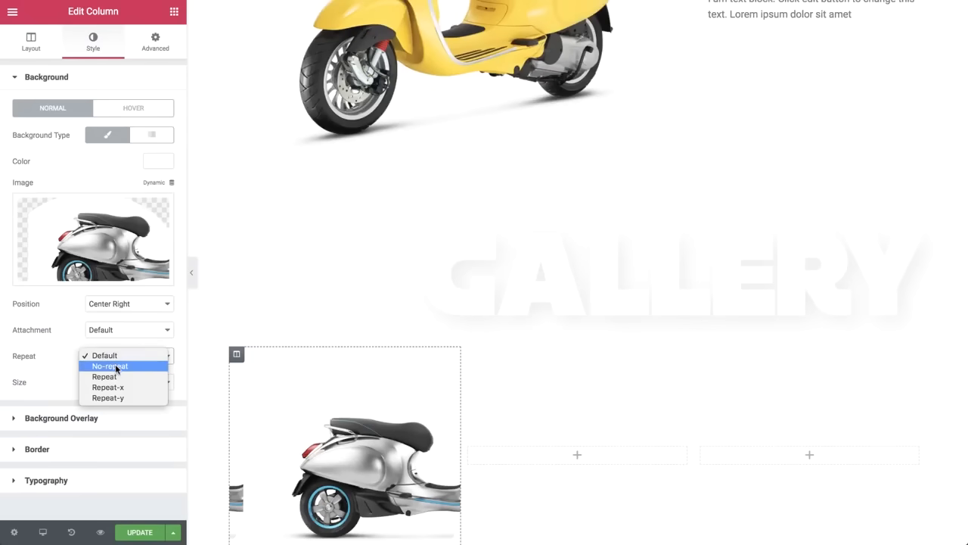
- Set the first gallery column's scooter background image to No-repeat
{"action": "left_click", "coordinate": [116, 366]}
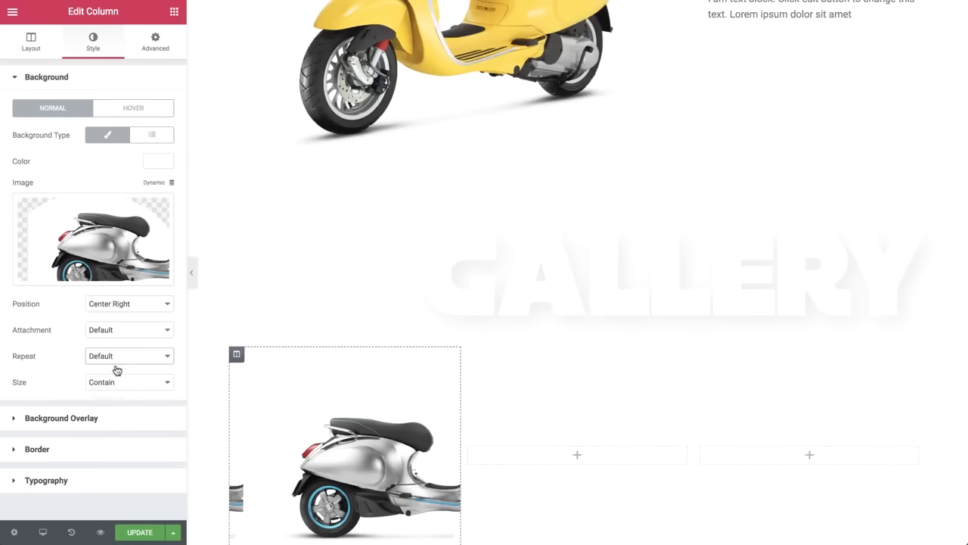
- Give the middle gallery column a light blue background color
{"action": "left_click", "coordinate": [469, 354]}
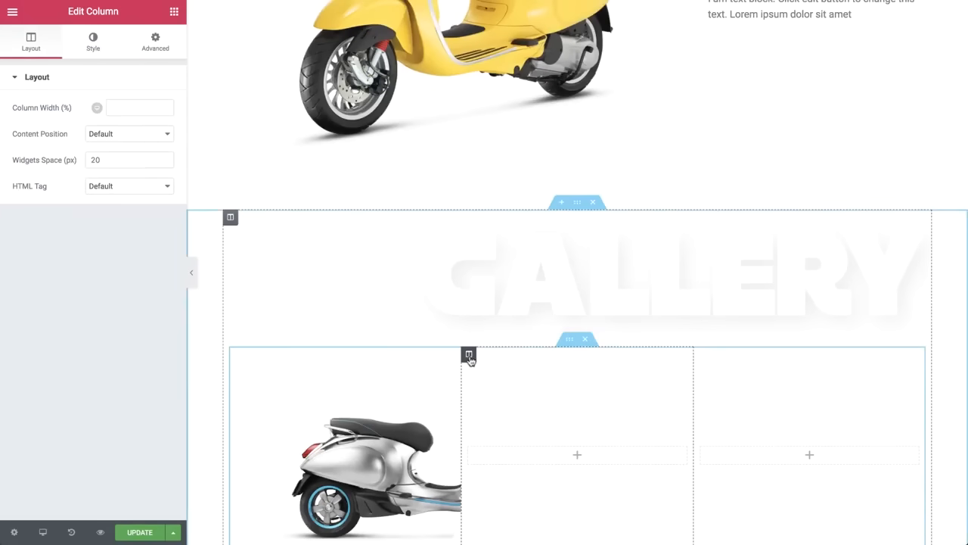
{"action": "left_click", "coordinate": [99, 46]}
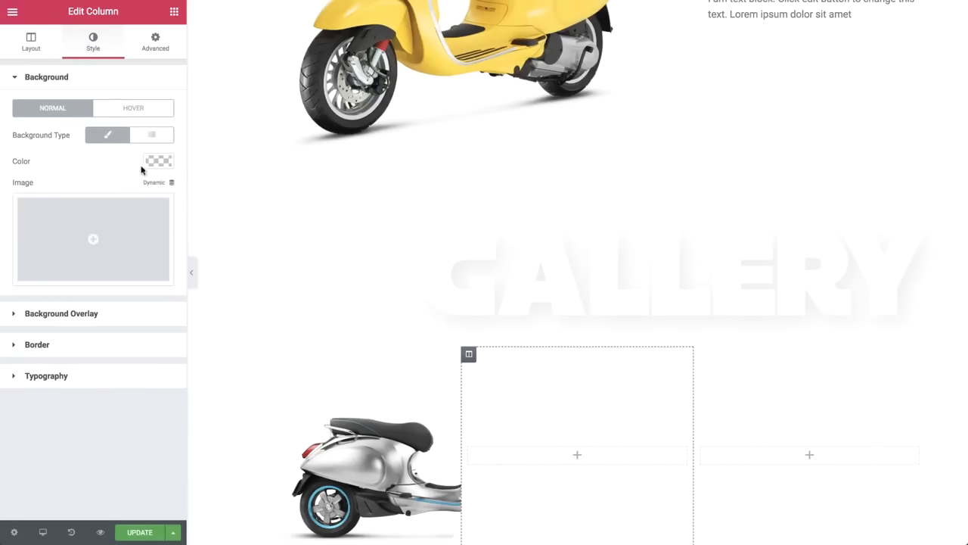
{"action": "left_click", "coordinate": [159, 161]}
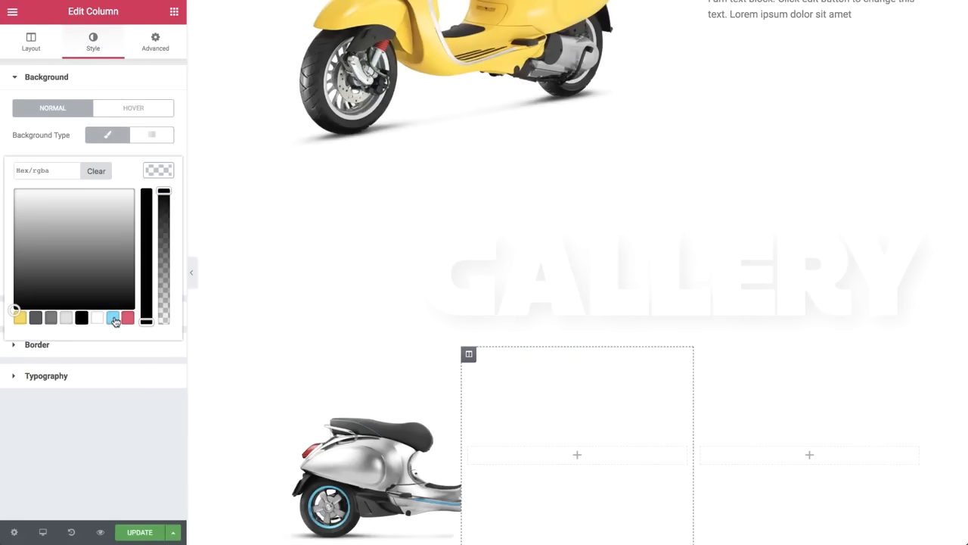
{"action": "left_click", "coordinate": [113, 318]}
{"action": "left_click", "coordinate": [158, 171]}
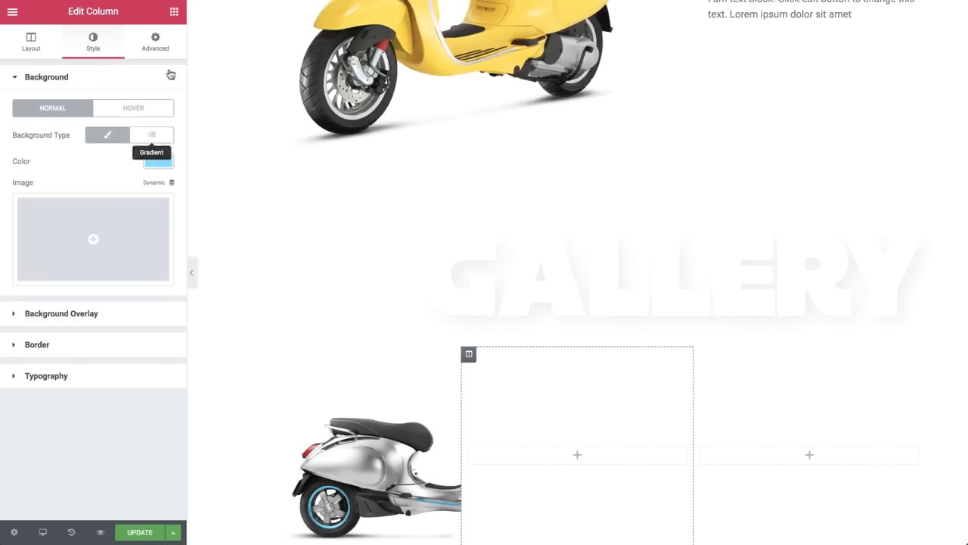
- Add a Spacer widget inside the middle gallery column
{"action": "left_click", "coordinate": [174, 11]}
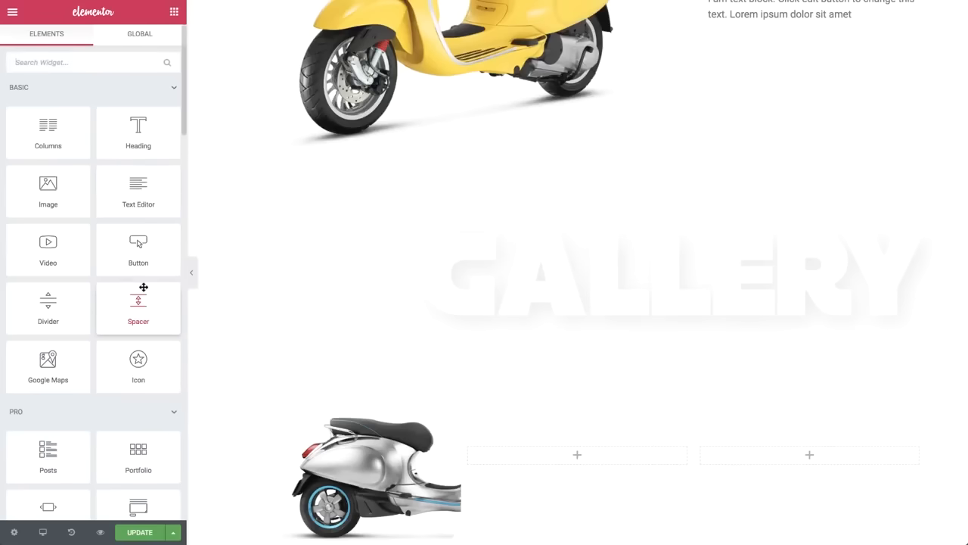
{"action": "left_click_drag", "start_coordinate": [141, 288], "coordinate": [577, 451]}
{"action": "scroll", "coordinate": [578, 456], "scroll_direction": "down", "scroll_amount": 2}
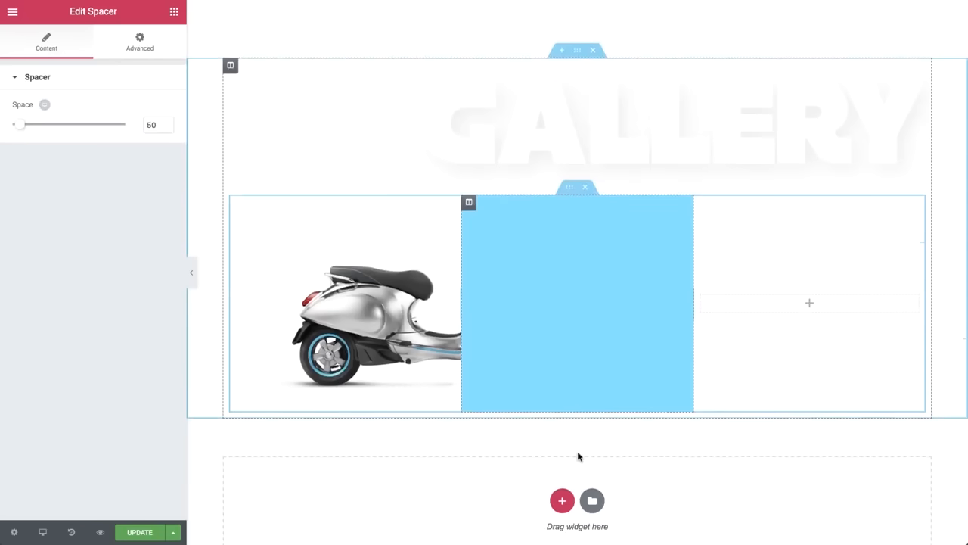
- Find the Call to Action widget and place it in the empty third gallery column
{"action": "left_click", "coordinate": [175, 11]}
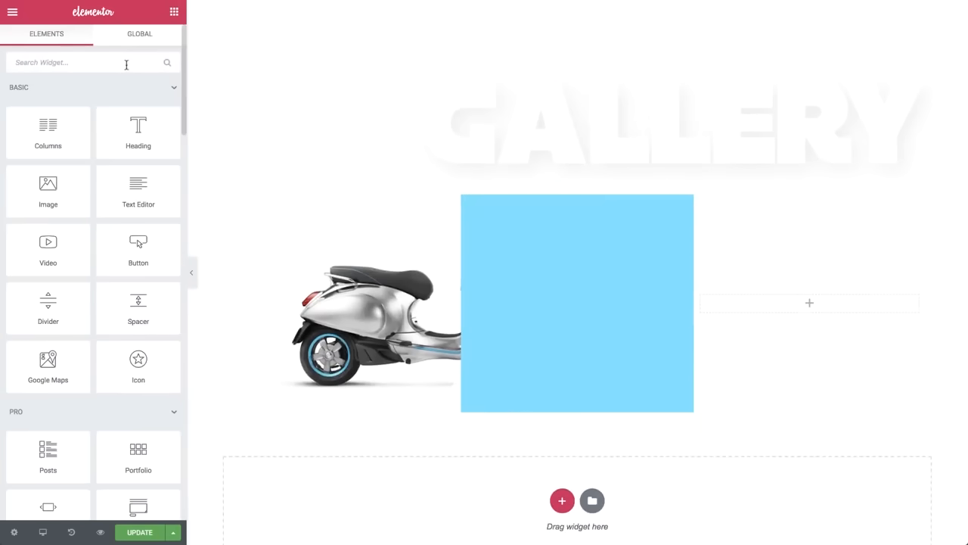
{"action": "left_click", "coordinate": [126, 65]}
{"action": "type", "text": "call"}
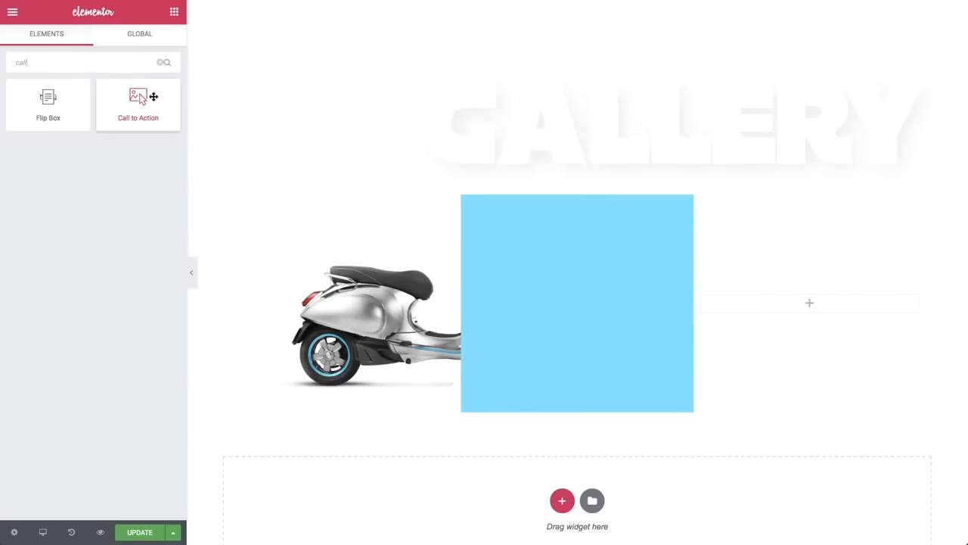
{"action": "left_click_drag", "start_coordinate": [140, 98], "coordinate": [807, 305]}
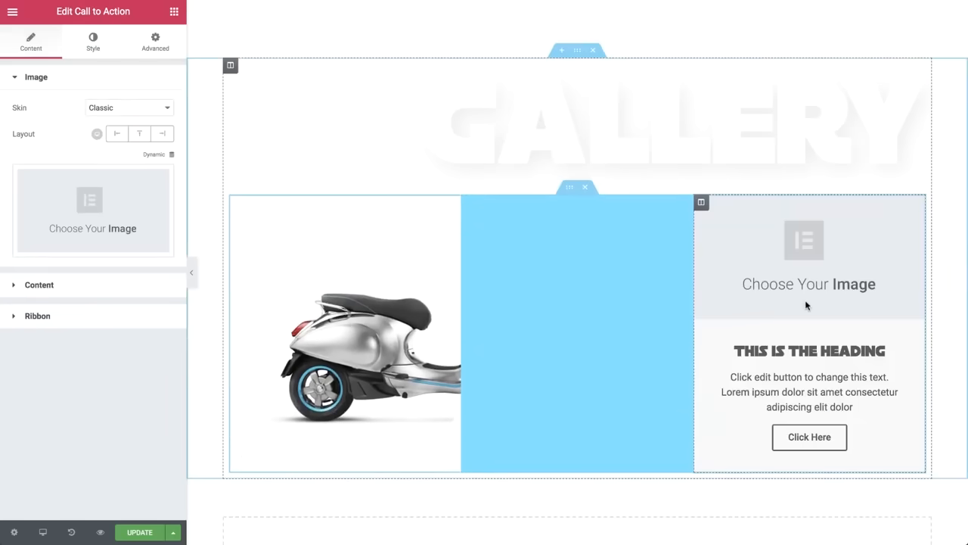
- Change the Call to Action skin to Cover and insert 05-gallery.jpg from the media library as its image
{"action": "left_click", "coordinate": [118, 107]}
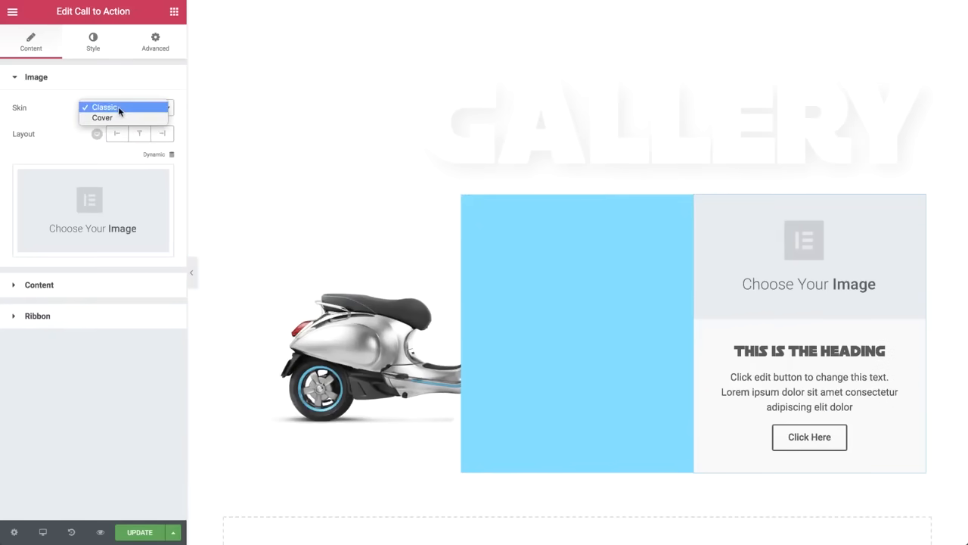
{"action": "left_click", "coordinate": [119, 118]}
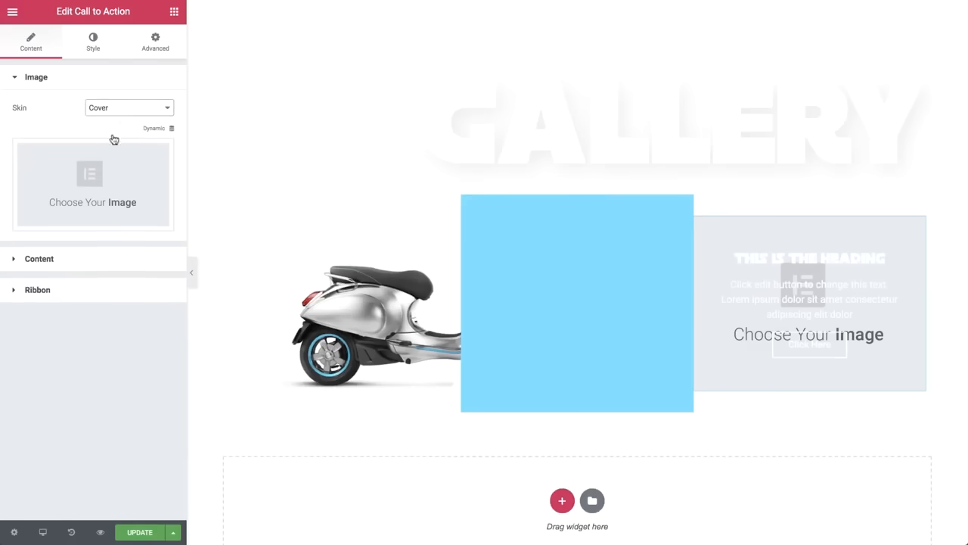
{"action": "left_click", "coordinate": [98, 182]}
{"action": "left_click", "coordinate": [355, 163]}
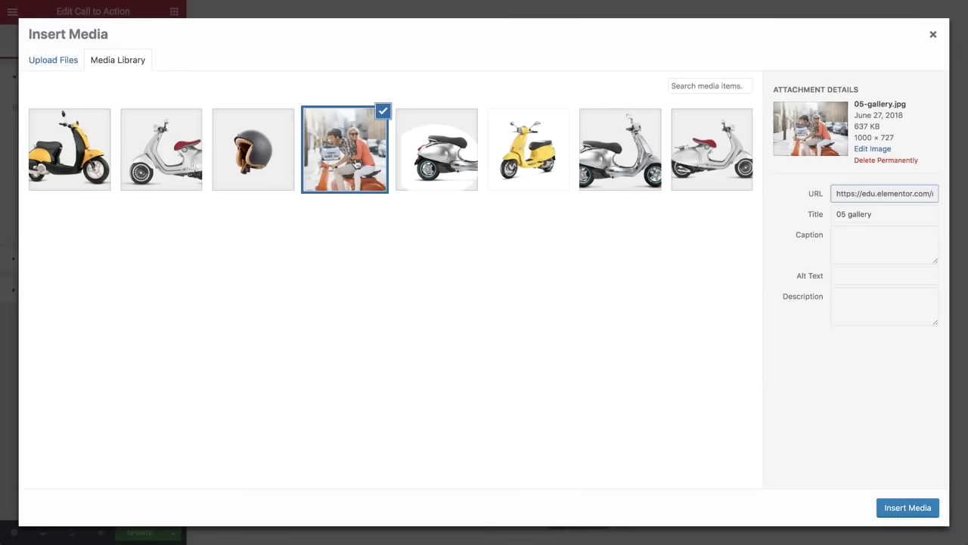
{"action": "left_click", "coordinate": [893, 508]}
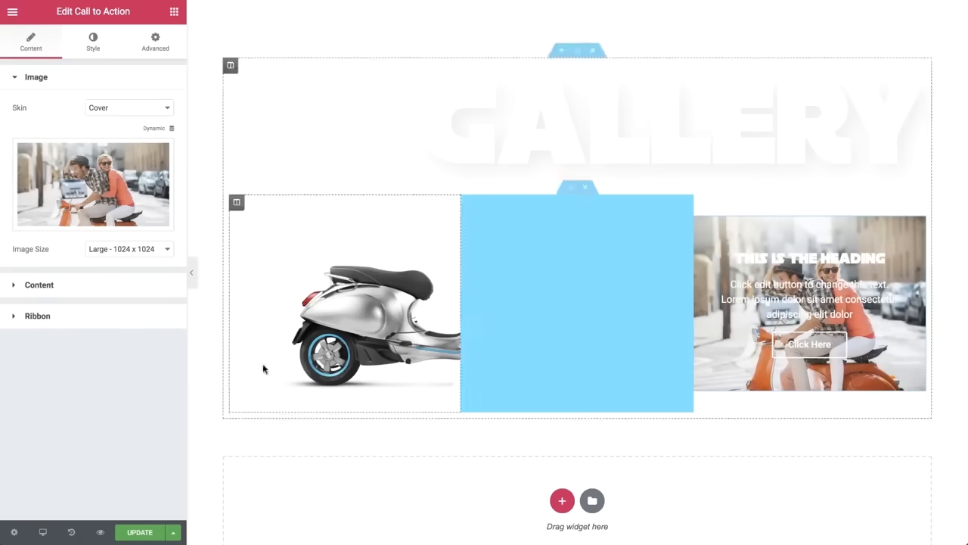
- Clear the Call to Action's description and button text, and set its title HTML tag to H3
{"action": "left_click", "coordinate": [81, 286]}
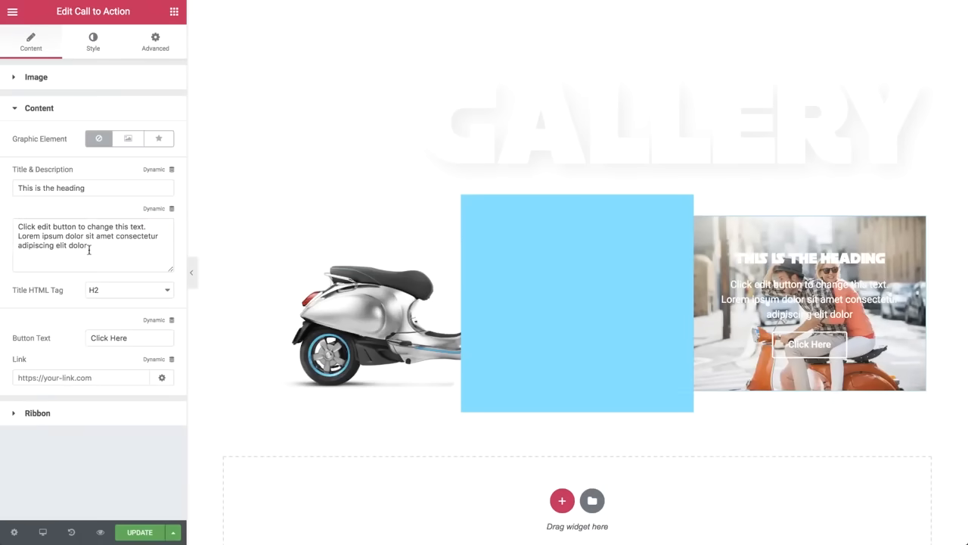
{"action": "triple_click", "coordinate": [89, 249]}
{"action": "key", "text": "BackSpace"}
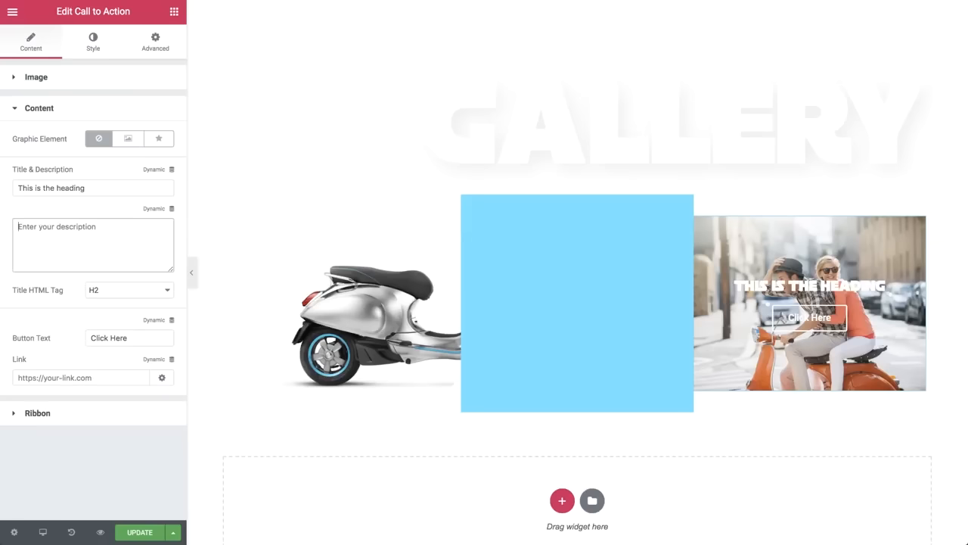
{"action": "triple_click", "coordinate": [115, 338]}
{"action": "key", "text": "BackSpace"}
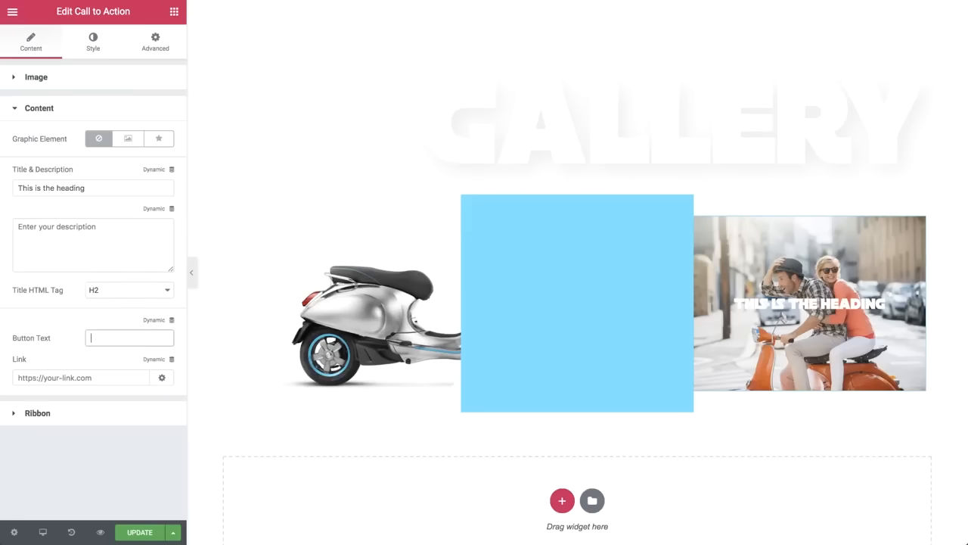
{"action": "left_click", "coordinate": [131, 290]}
{"action": "left_click", "coordinate": [131, 288]}
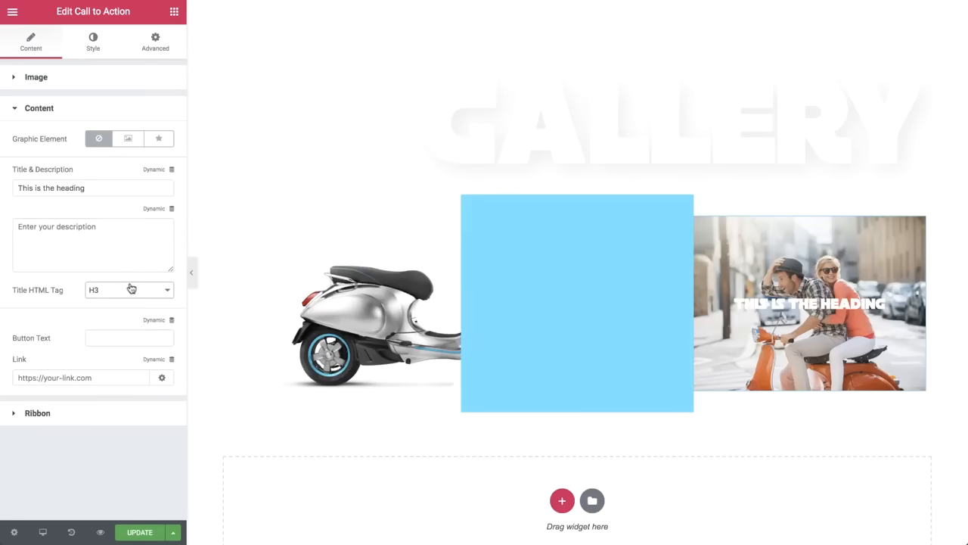
- Set the Call to Action's minimum height to 350 px and its normal overlay color to #64e4ff at very low opacity
{"action": "left_click", "coordinate": [89, 44]}
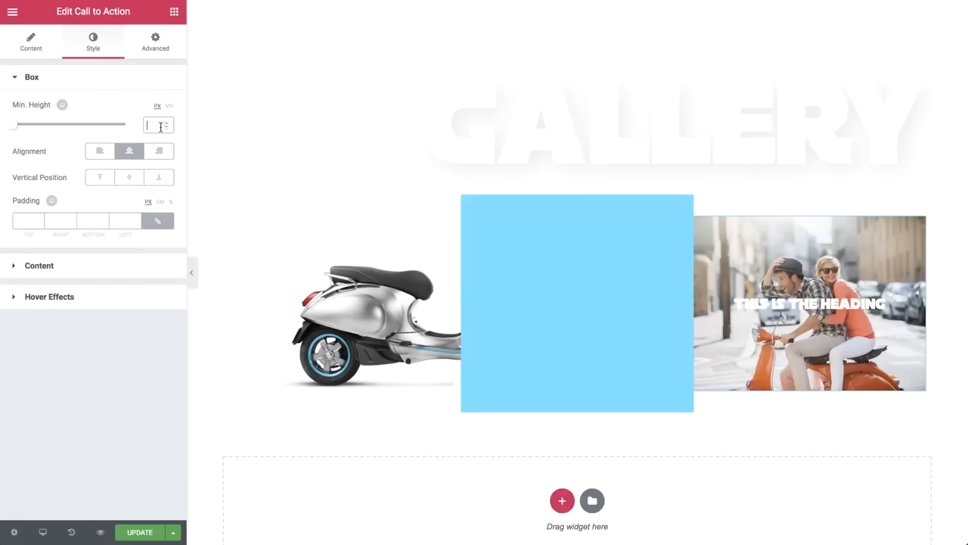
{"action": "type", "text": "350"}
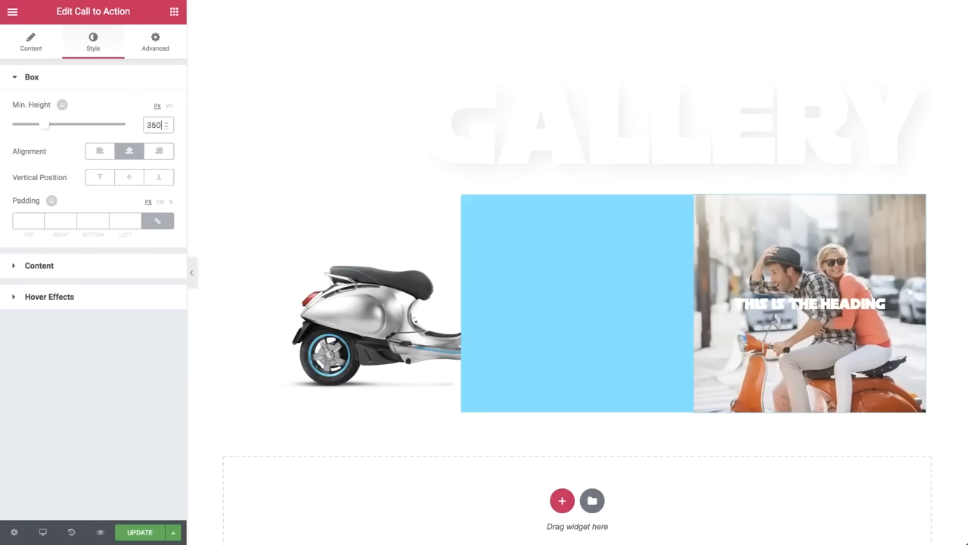
{"action": "left_click", "coordinate": [101, 294]}
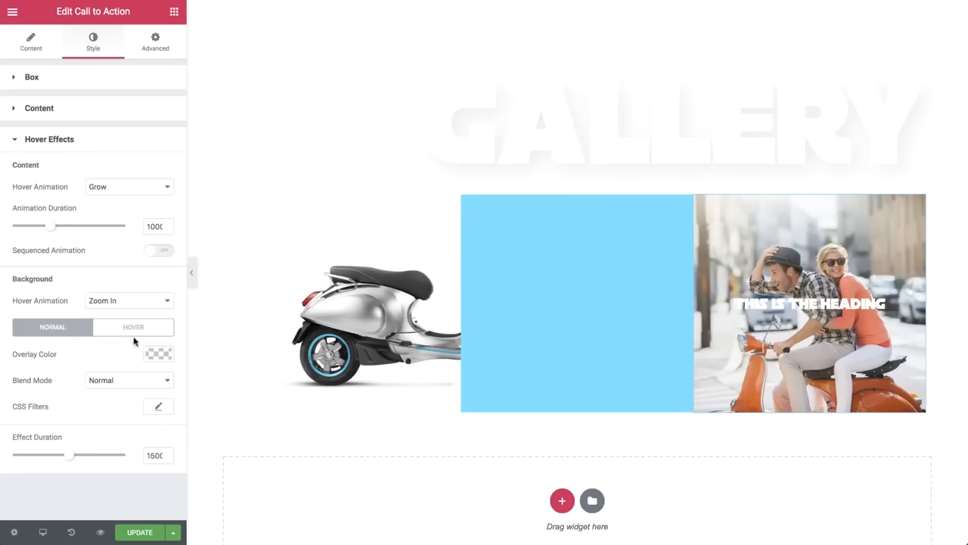
{"action": "left_click", "coordinate": [158, 355]}
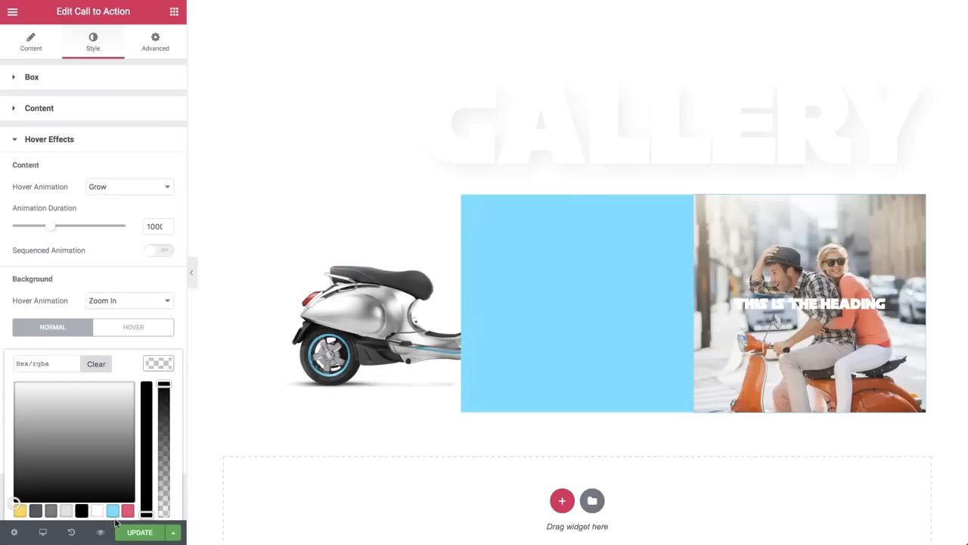
{"action": "left_click", "coordinate": [114, 510]}
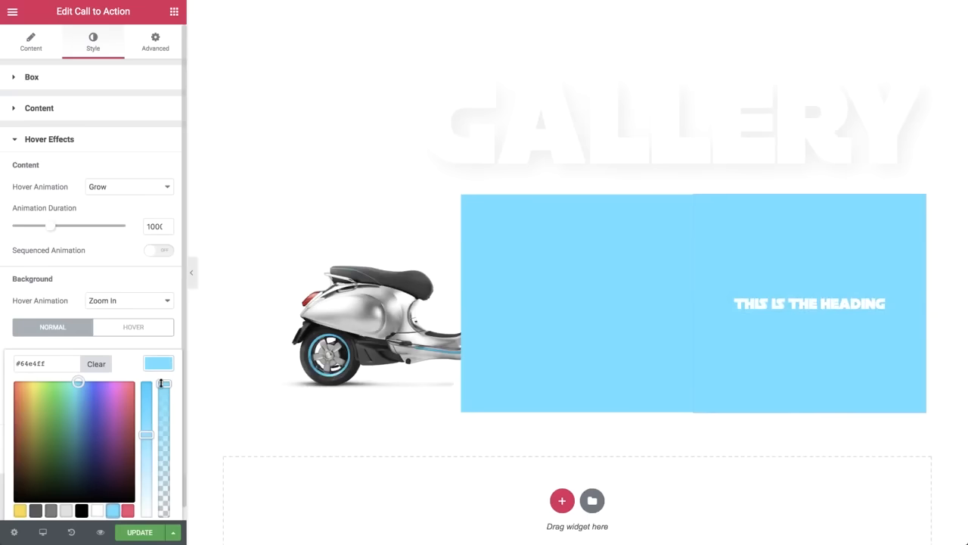
{"action": "left_click_drag", "start_coordinate": [160, 384], "coordinate": [161, 424]}
{"action": "left_click_drag", "start_coordinate": [164, 478], "coordinate": [167, 507]}
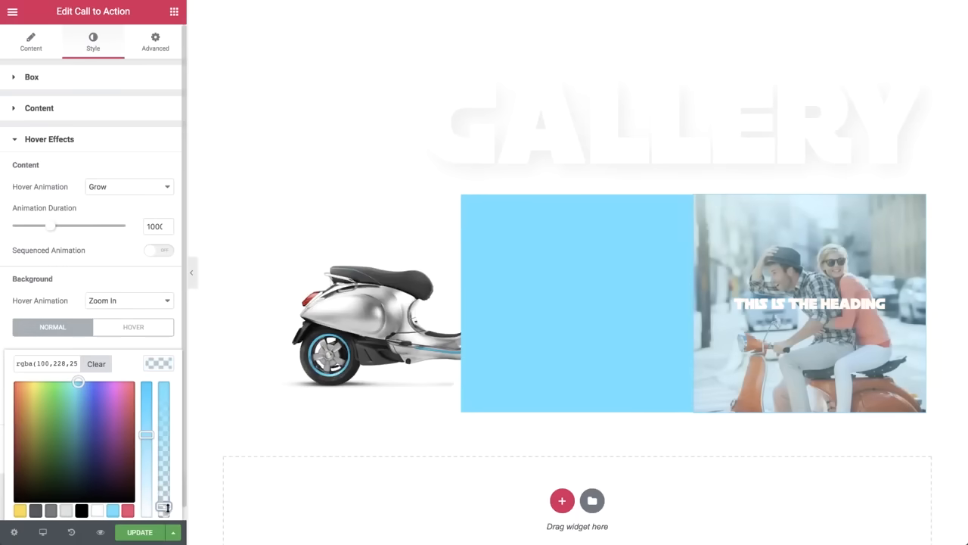
{"action": "left_click", "coordinate": [159, 364]}
- Set the Call to Action's hover overlay color to a semi-transparent light blue
{"action": "left_click", "coordinate": [125, 330]}
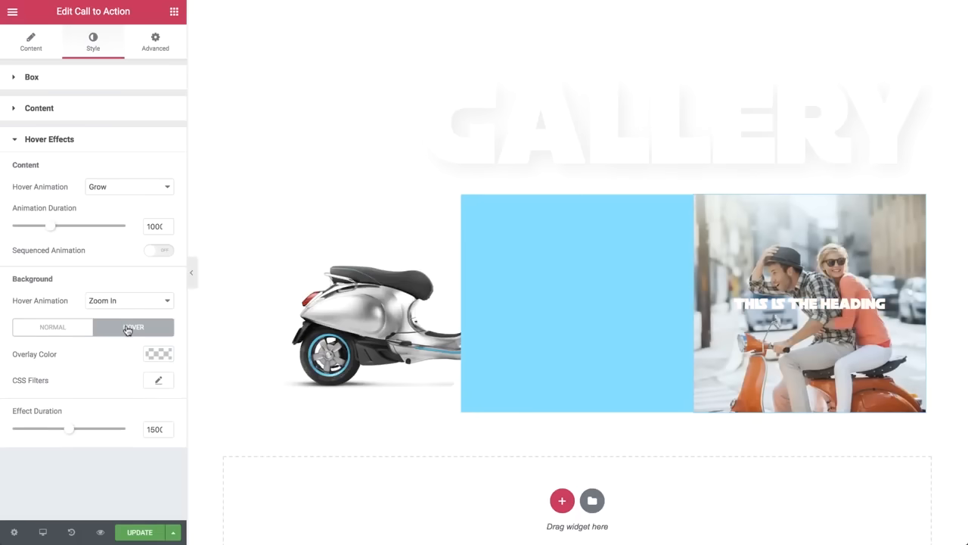
{"action": "left_click", "coordinate": [156, 354]}
{"action": "left_click", "coordinate": [112, 511]}
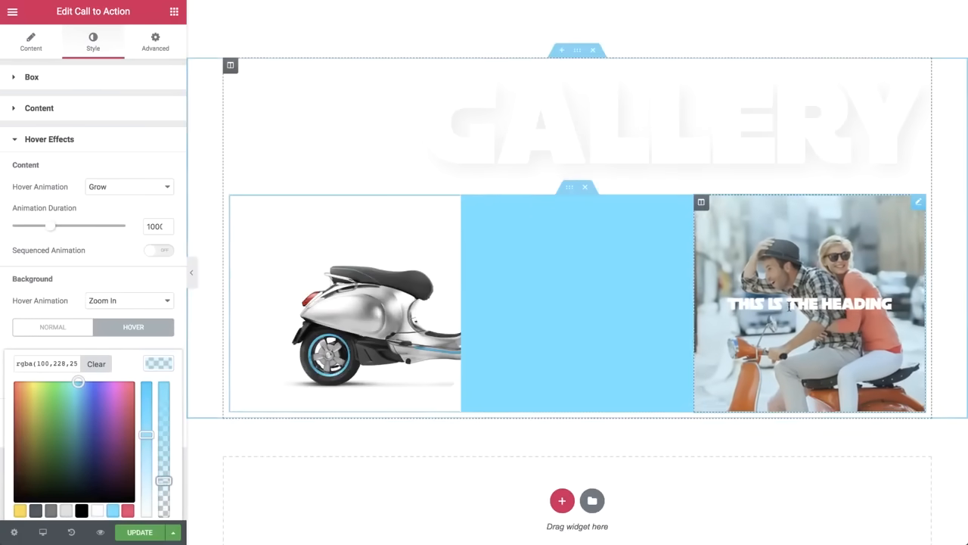
{"action": "left_click", "coordinate": [158, 363]}
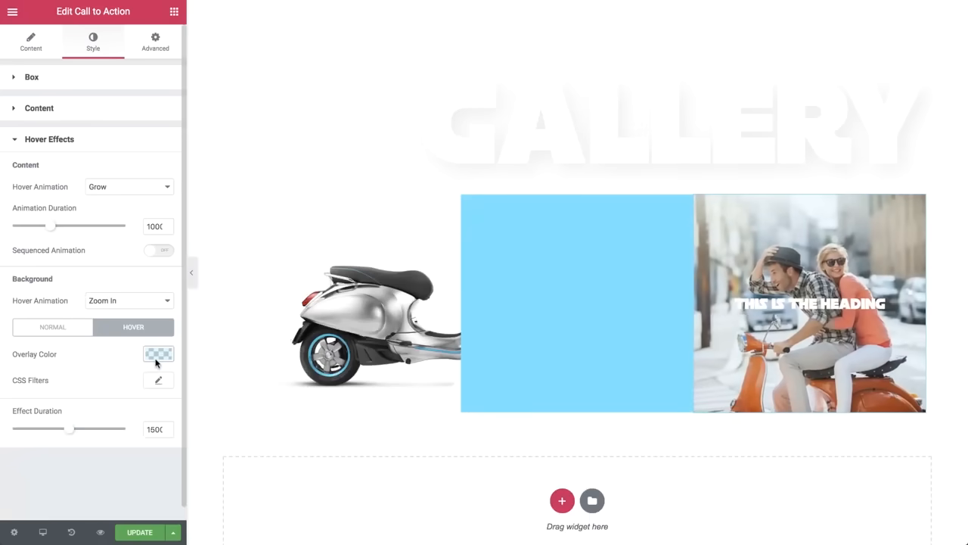
- Set the gallery heading's bottom margin to -70 px and its right margin to -150 px
{"action": "left_click", "coordinate": [618, 117]}
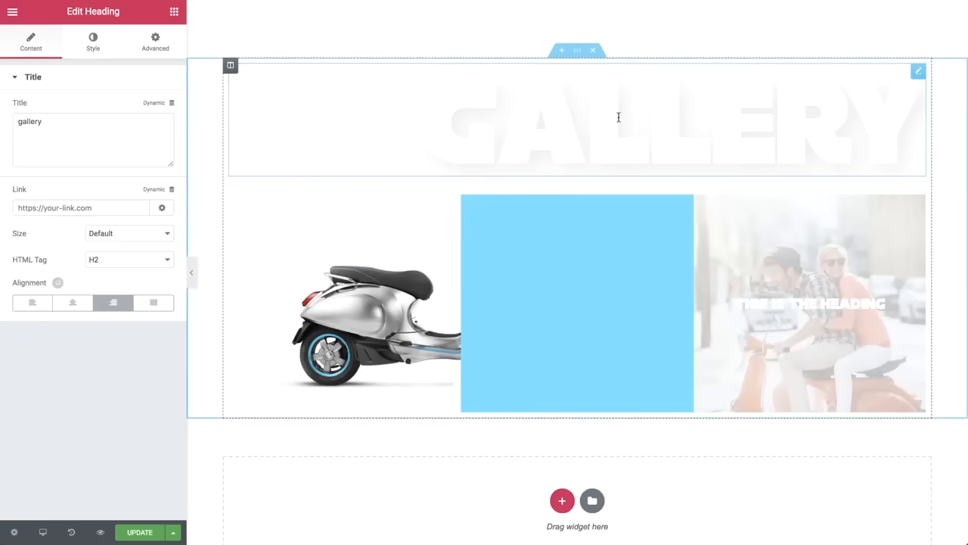
{"action": "left_click", "coordinate": [153, 43]}
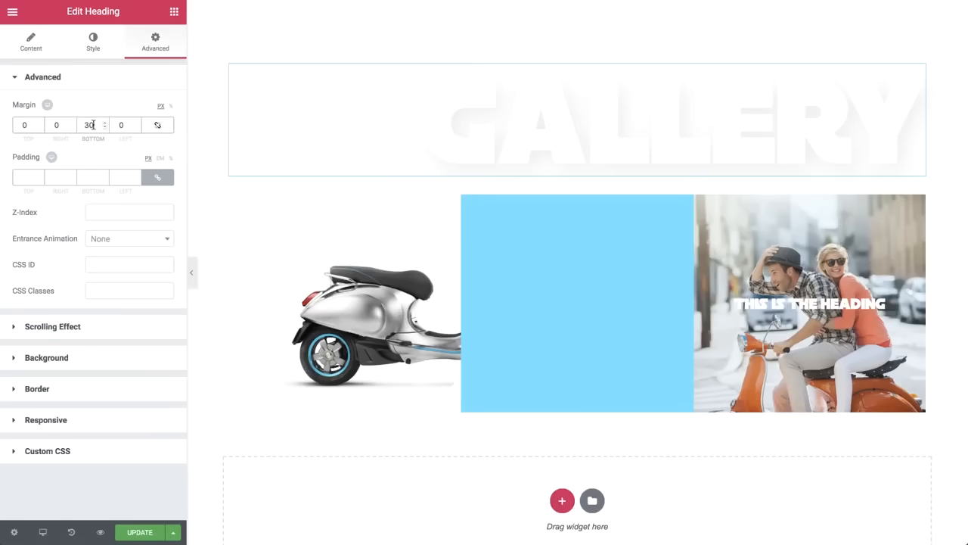
{"action": "type", "text": "0"}
{"action": "key", "text": "Down"}
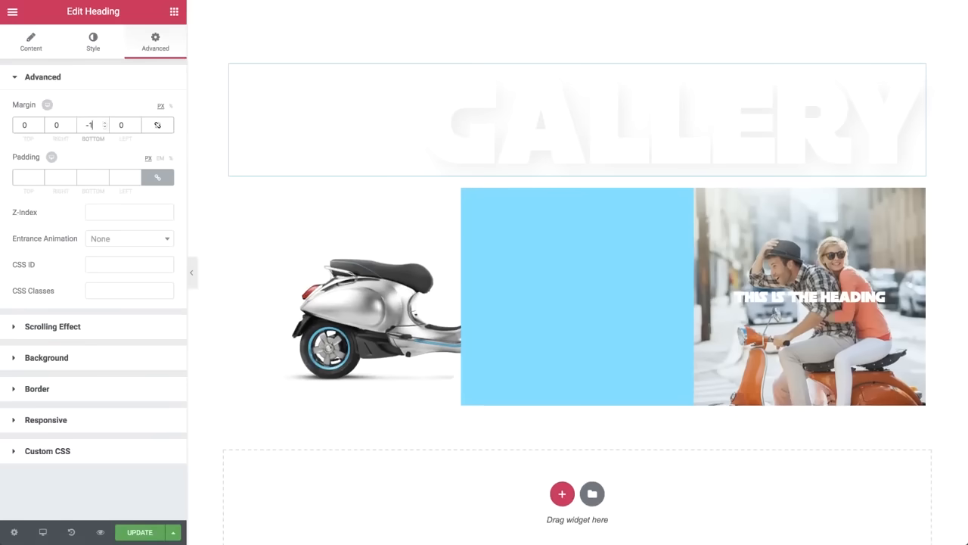
{"action": "type", "text": "0"}
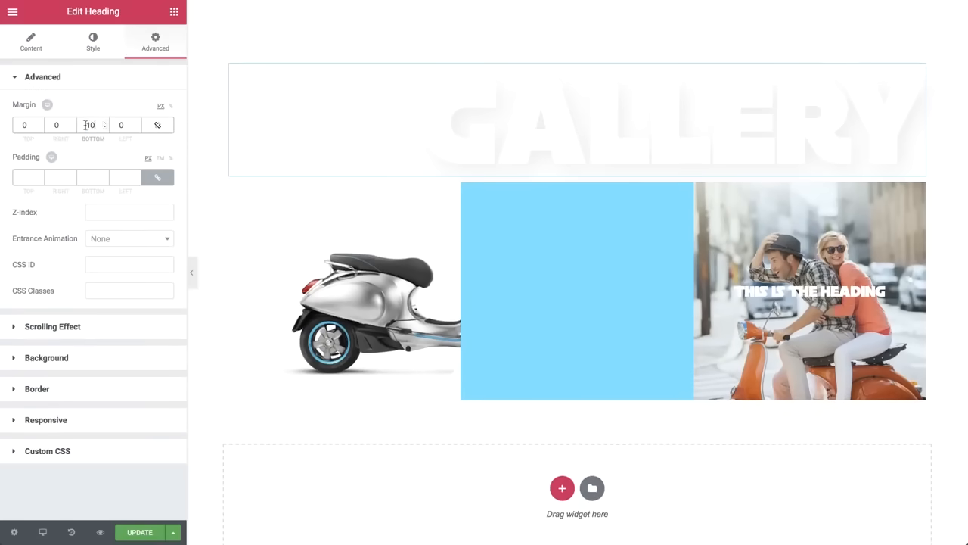
{"action": "type", "text": "70"}
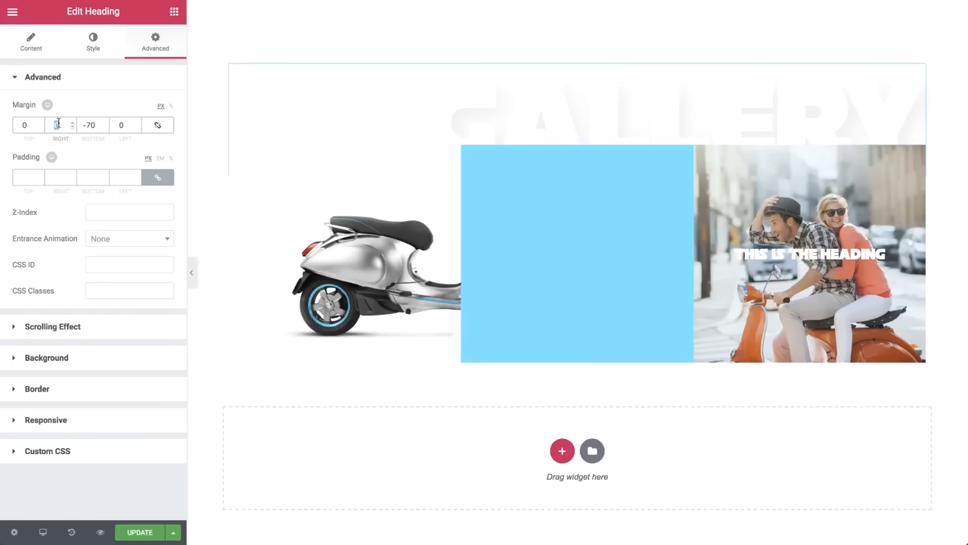
{"action": "type", "text": "-150"}
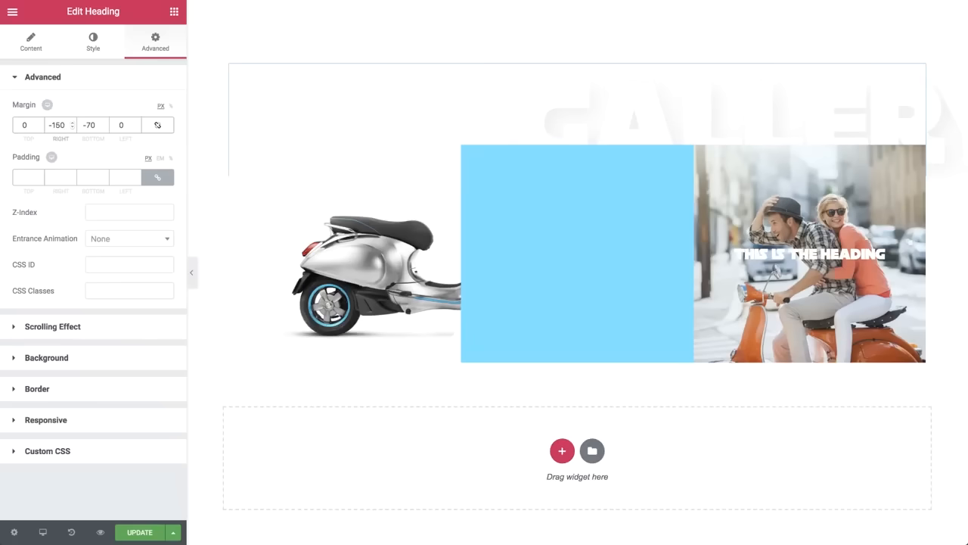
- Add a two-column Columns element directly below the three-column gallery row
{"action": "left_click", "coordinate": [174, 12]}
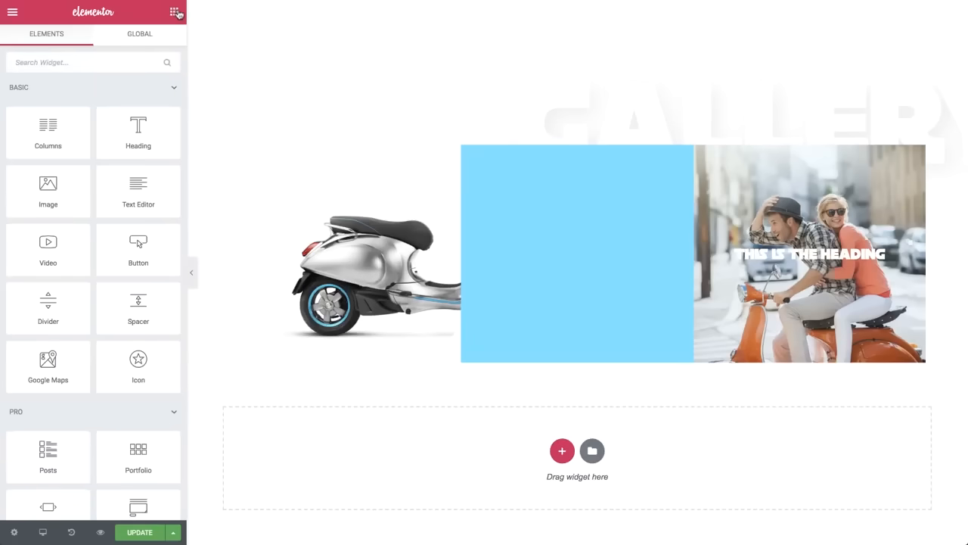
{"action": "left_click_drag", "start_coordinate": [30, 136], "coordinate": [570, 361]}
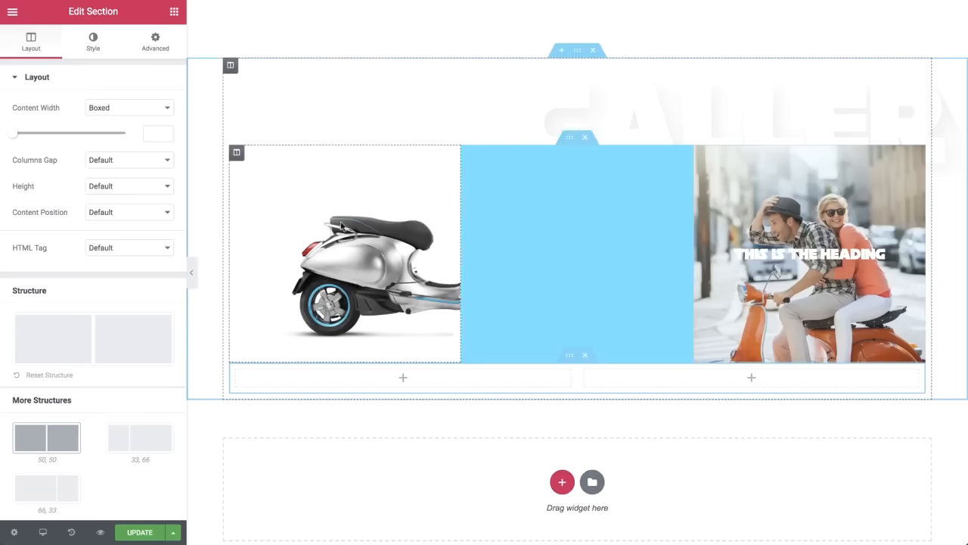
- Set the two-column row's background type to video and search YouTube for "vespa" in a new browser tab
{"action": "left_click", "coordinate": [90, 41]}
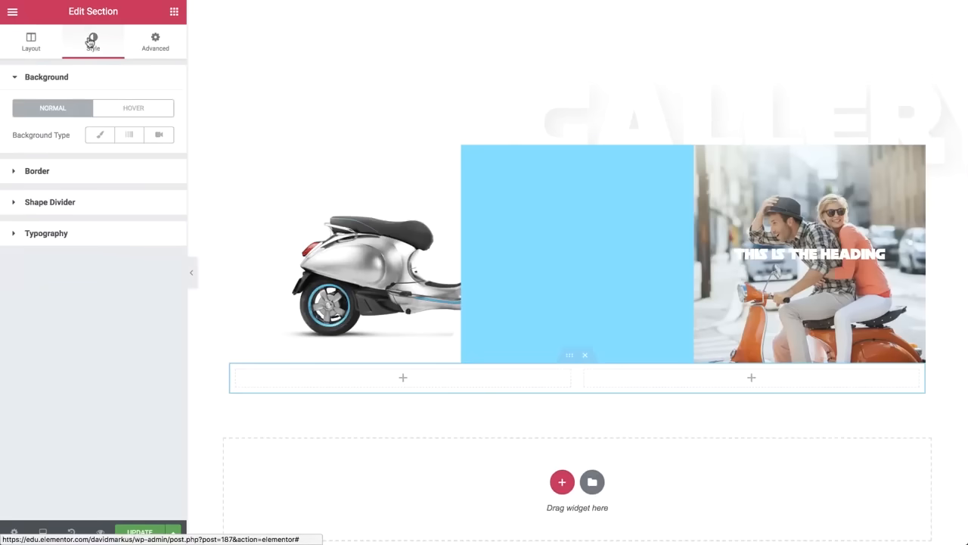
{"action": "left_click", "coordinate": [156, 135]}
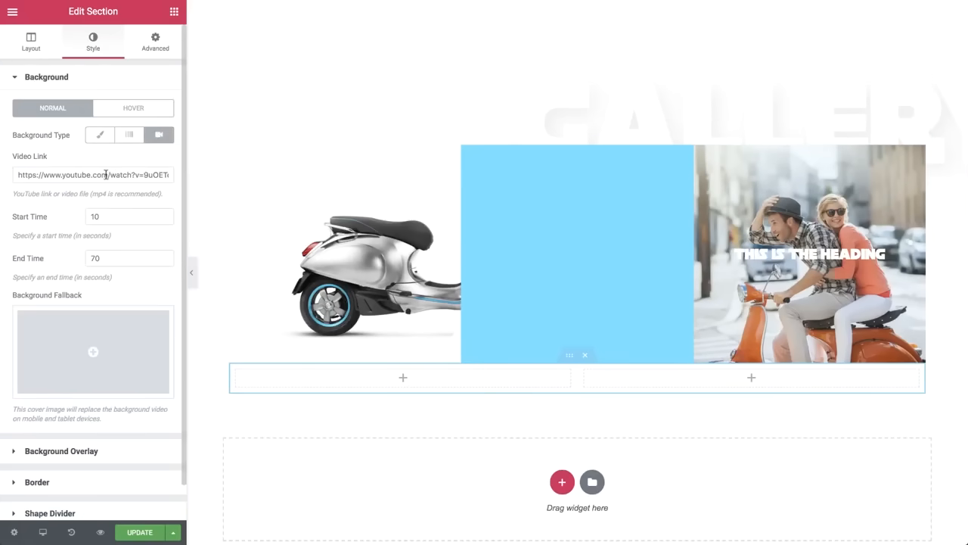
{"action": "key", "text": "super+t"}
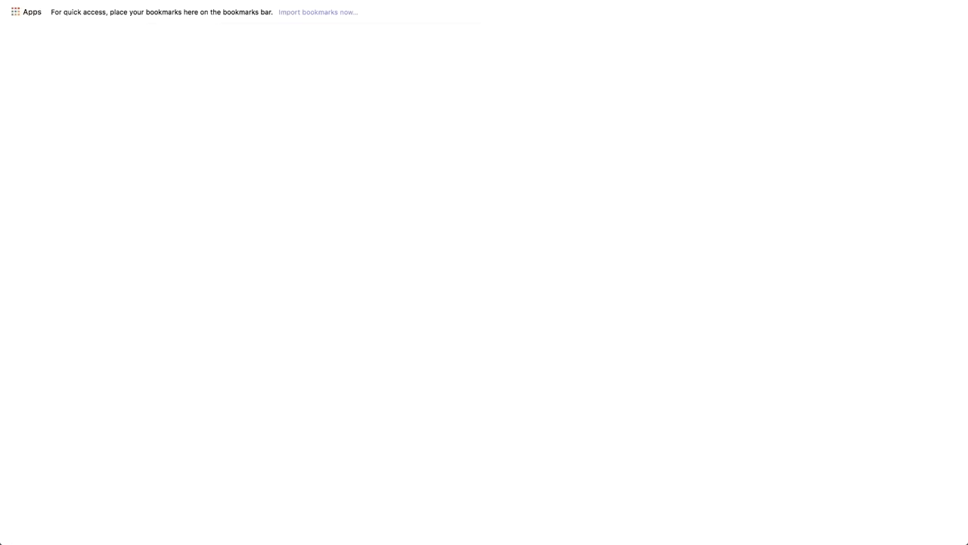
{"action": "type", "text": "you"}
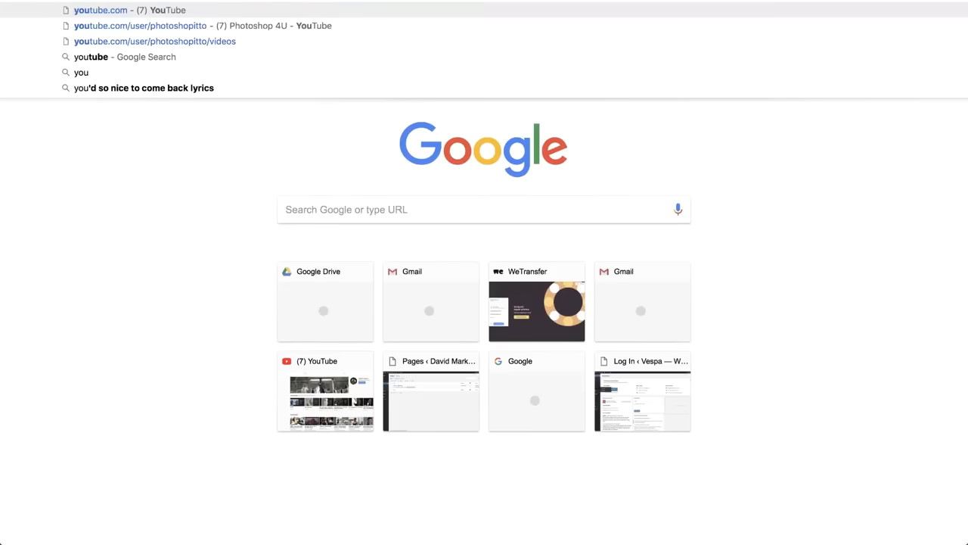
{"action": "key", "text": "Return"}
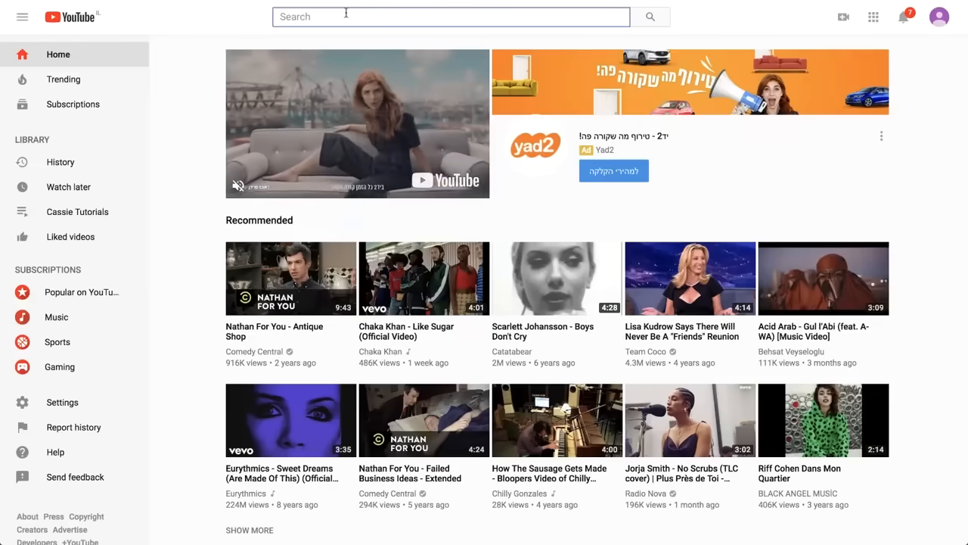
{"action": "type", "text": "vespa"}
{"action": "key", "text": "Return"}
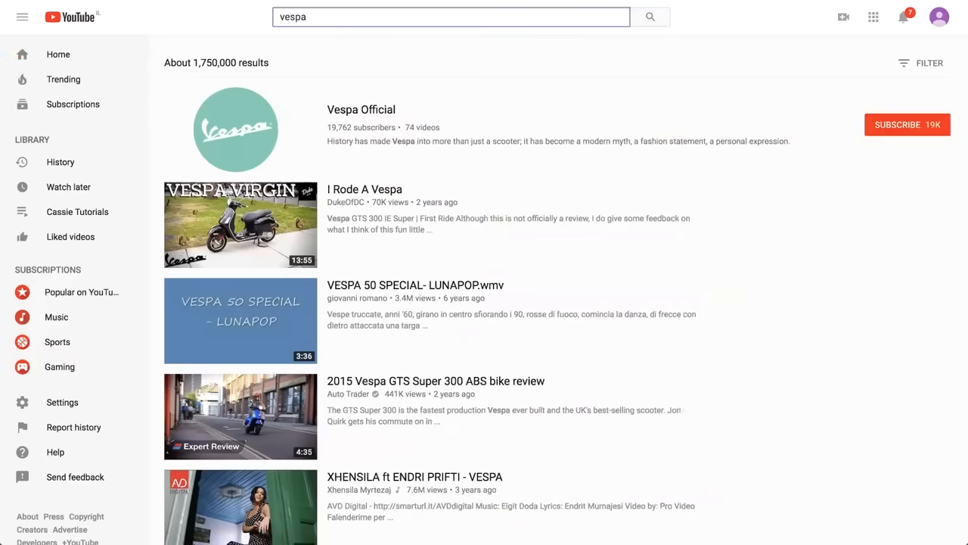
- Open a Vespa Official video and enter its link, youtube.com/watch?v=43SToTNwTOk, as the two-column row's background video in Elementor
{"action": "left_click", "coordinate": [346, 111]}
{"action": "left_click", "coordinate": [390, 347]}
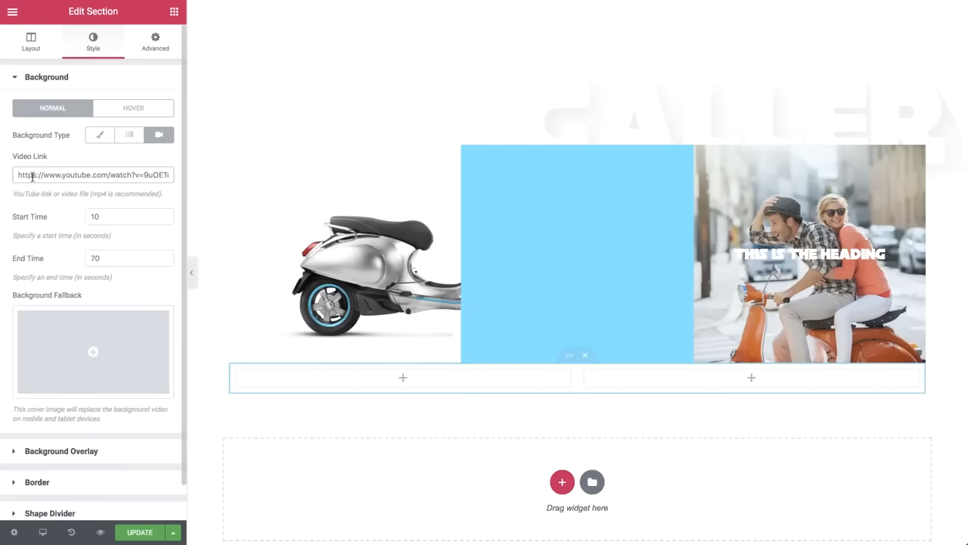
{"action": "key", "text": "ctrl+a"}
{"action": "key", "text": "ctrl+v"}
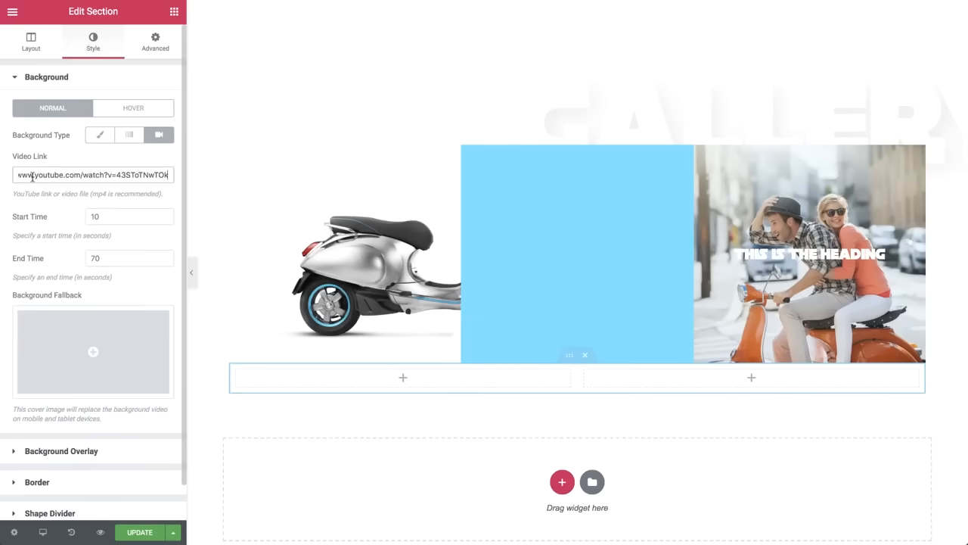
- Set the video row's height to a minimum of 350 px and duplicate its first column
{"action": "left_click", "coordinate": [30, 40]}
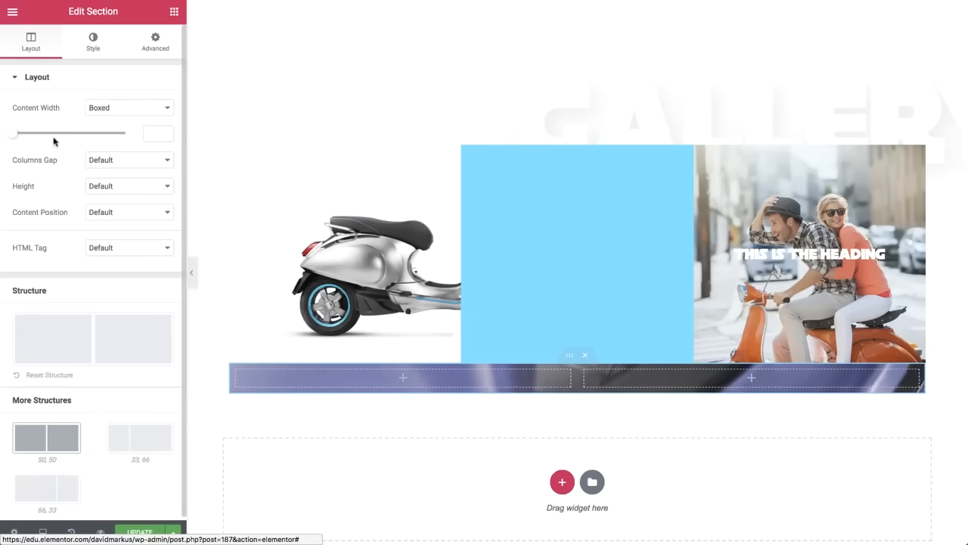
{"action": "left_click", "coordinate": [127, 191]}
{"action": "left_click", "coordinate": [124, 197]}
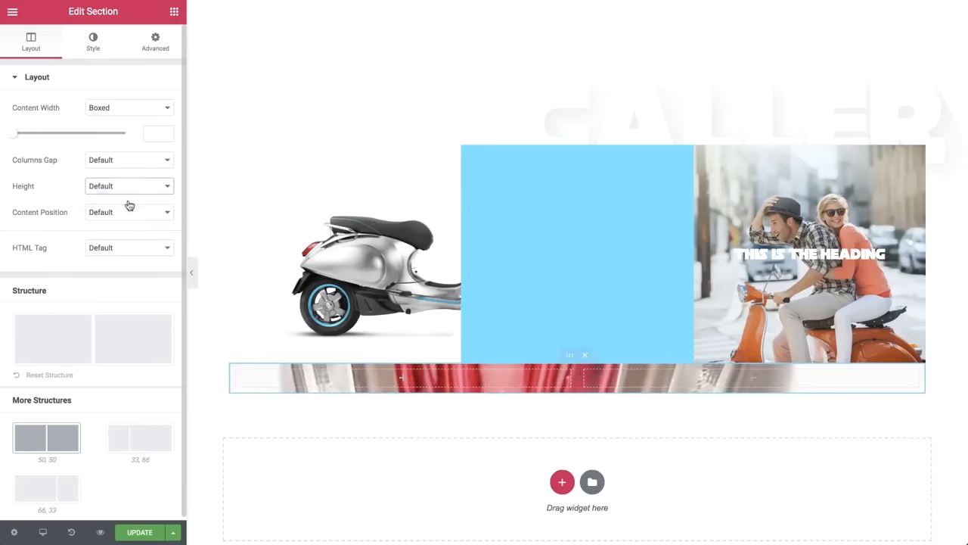
{"action": "double_click", "coordinate": [154, 229]}
{"action": "type", "text": "350"}
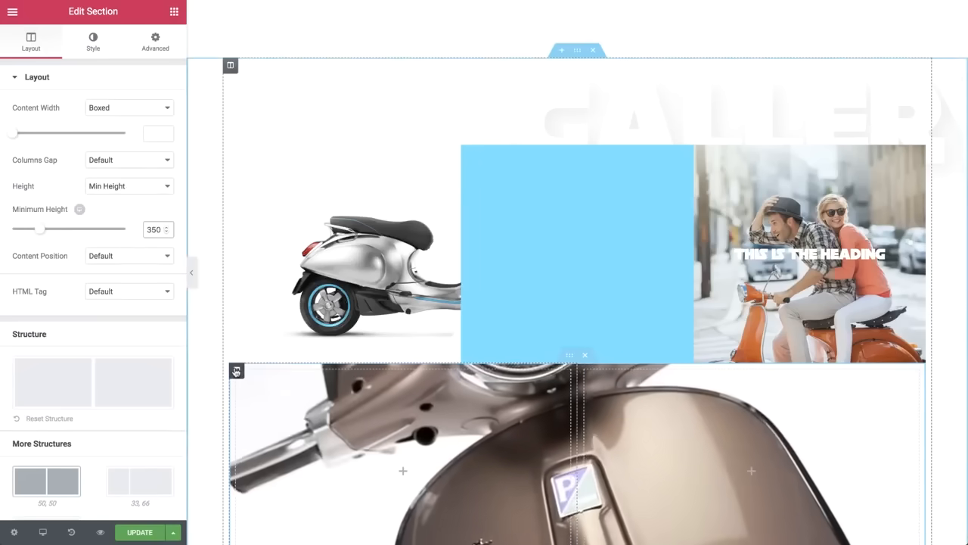
{"action": "right_click", "coordinate": [237, 374]}
{"action": "left_click", "coordinate": [277, 422]}
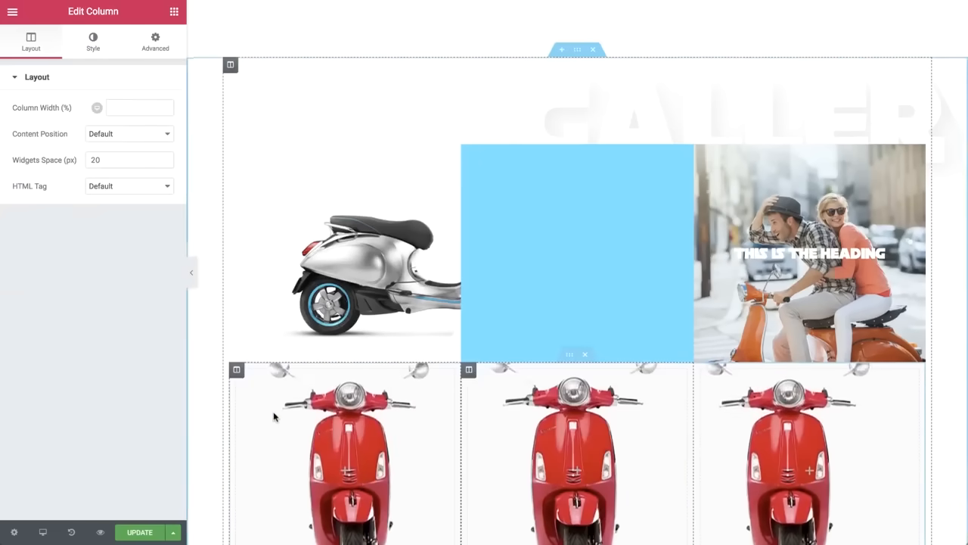
- Give the third column of the video row a classic background in the pinkish-red preset color
{"action": "scroll", "coordinate": [274, 416], "scroll_direction": "down", "scroll_amount": 2}
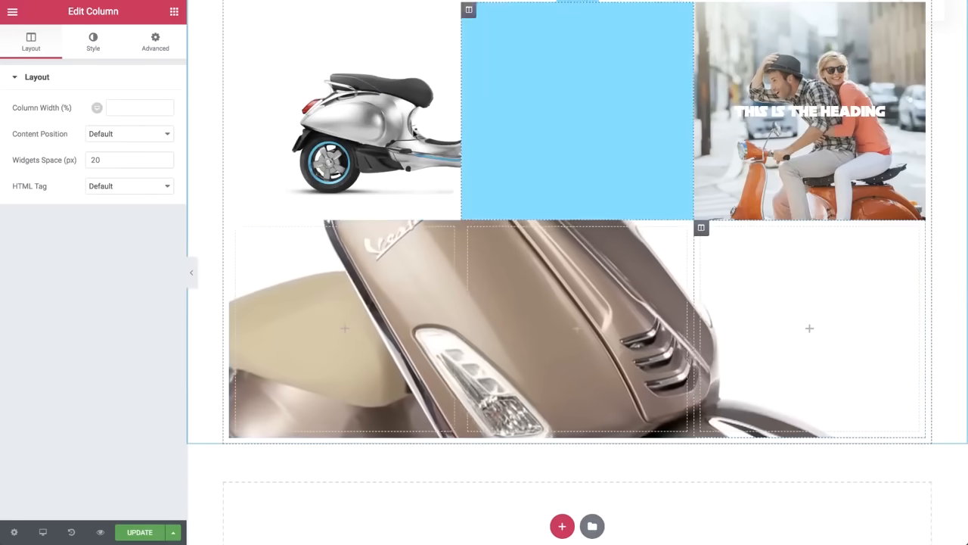
{"action": "left_click", "coordinate": [106, 50]}
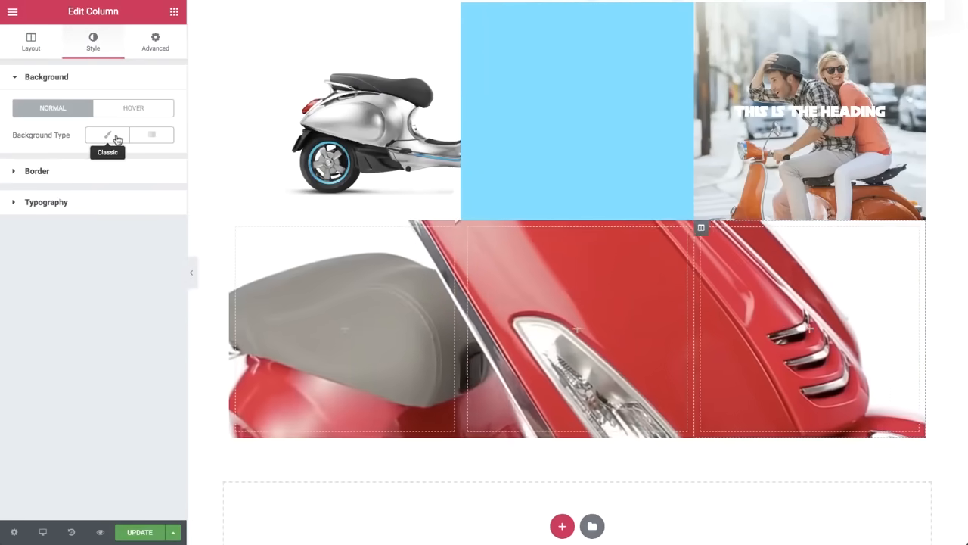
{"action": "left_click", "coordinate": [112, 134]}
{"action": "left_click", "coordinate": [159, 164]}
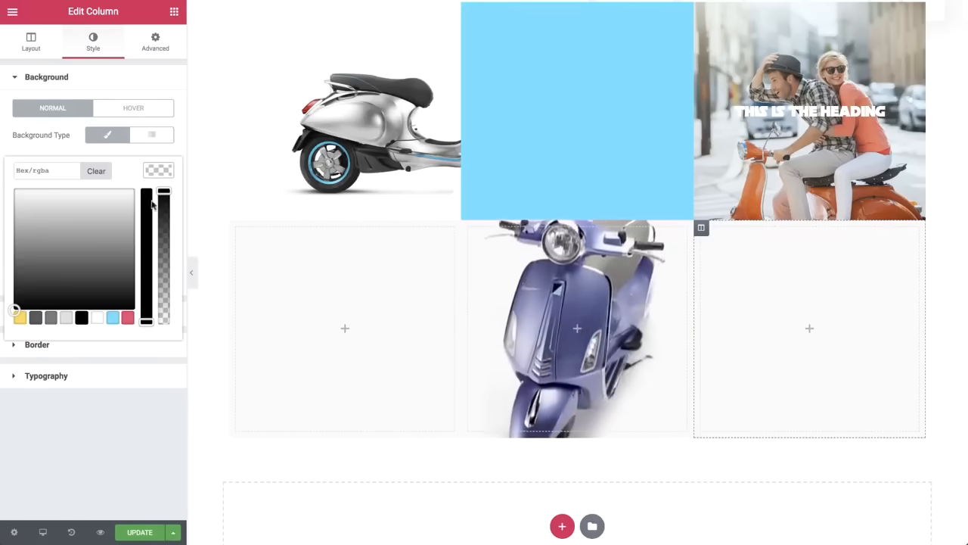
{"action": "left_click", "coordinate": [128, 317]}
{"action": "left_click", "coordinate": [174, 30]}
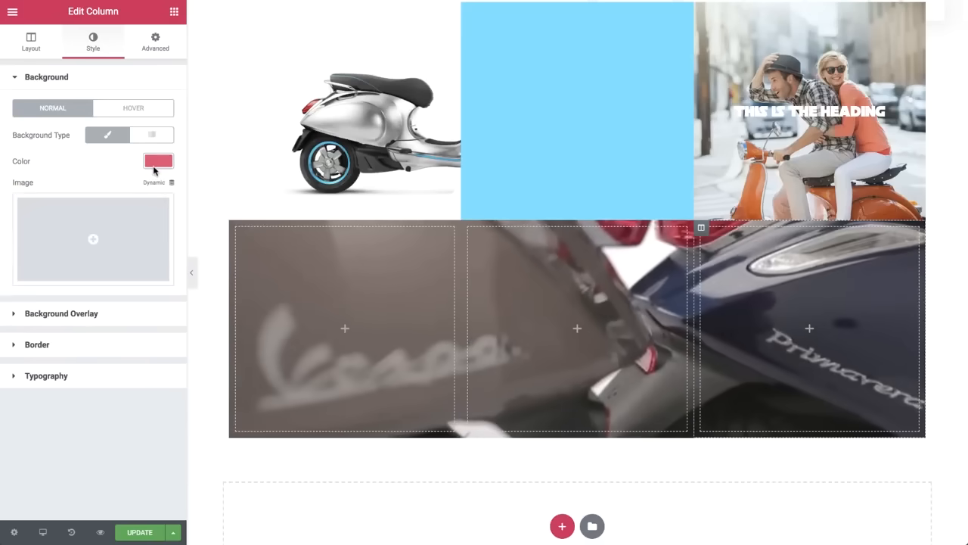
- Find the Blockquote widget and add it to the pinkish-red column
{"action": "left_click", "coordinate": [174, 11]}
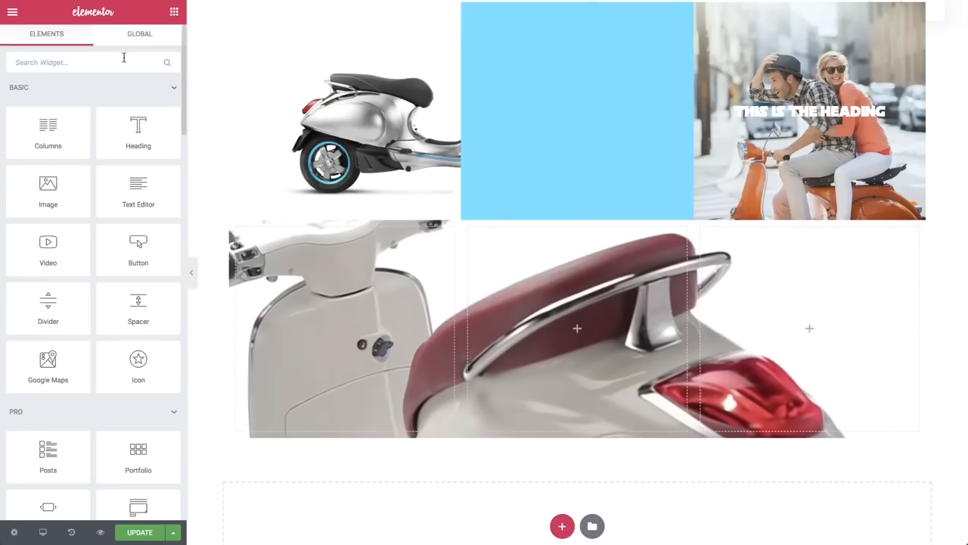
{"action": "left_click", "coordinate": [124, 62]}
{"action": "type", "text": "blo"}
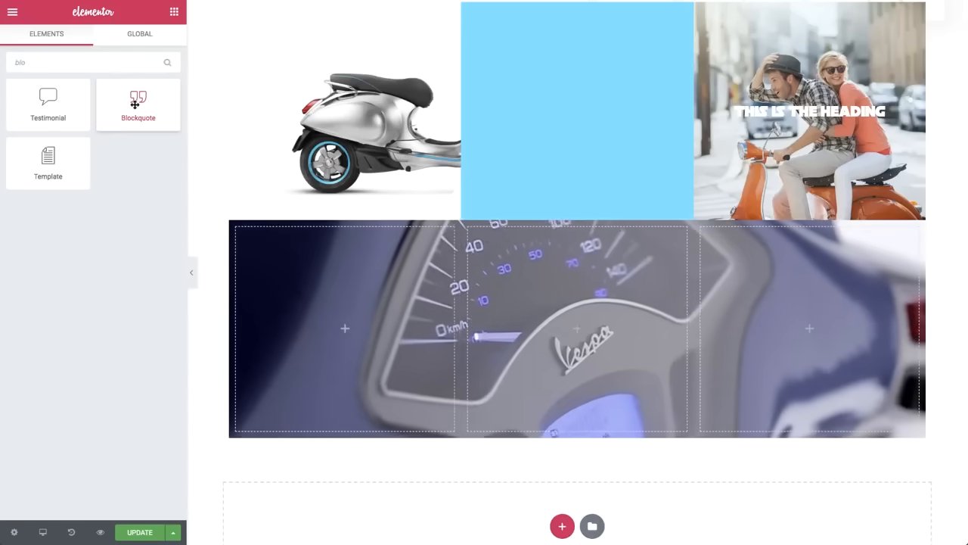
{"action": "left_click_drag", "start_coordinate": [137, 102], "coordinate": [795, 282]}
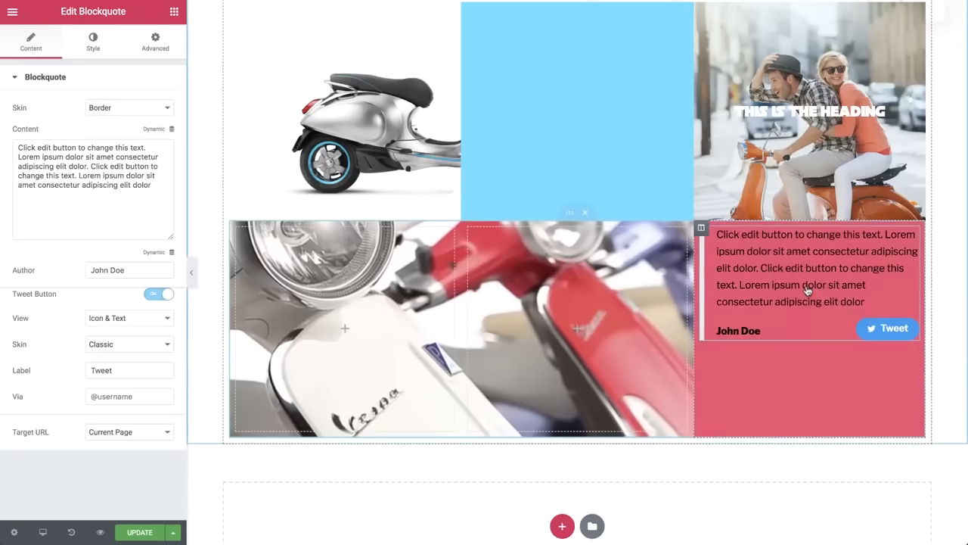
- Set the video row's content position to Middle
{"action": "left_click", "coordinate": [567, 215]}
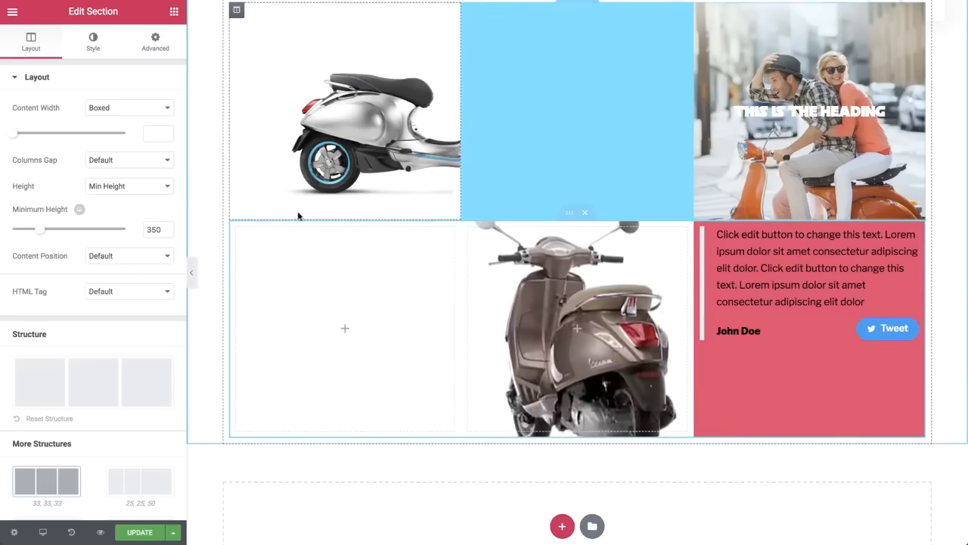
{"action": "left_click", "coordinate": [126, 261]}
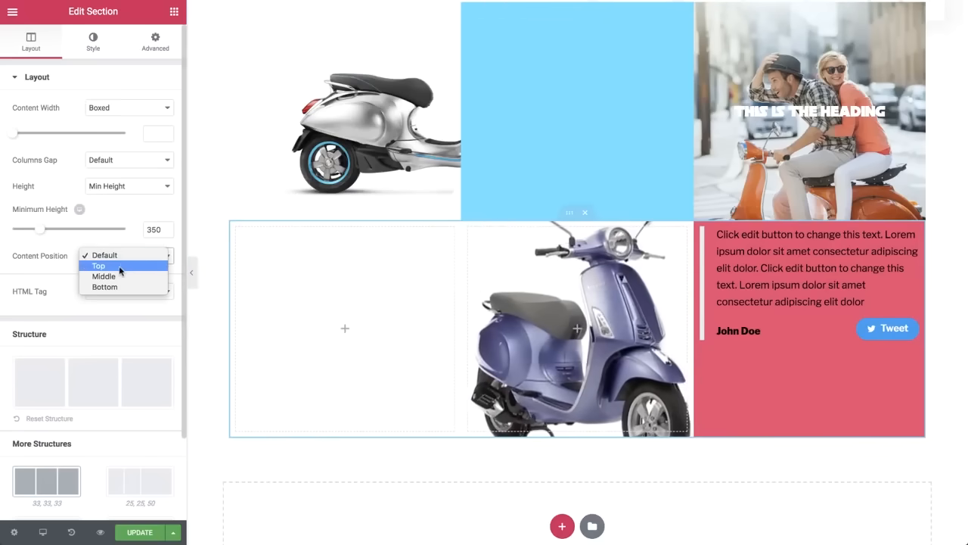
{"action": "left_click", "coordinate": [118, 277]}
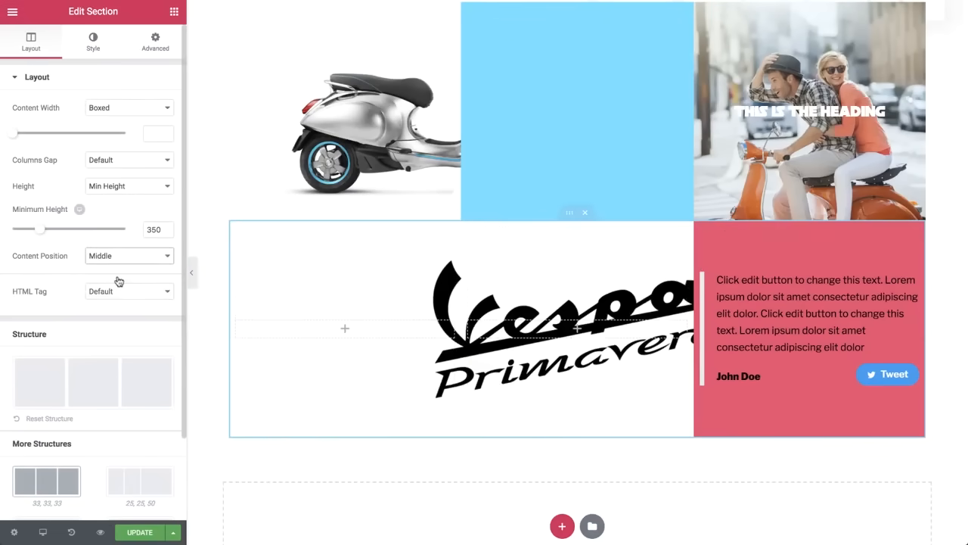
- Set the pinkish-red column's padding to 40 px on all sides
{"action": "left_click", "coordinate": [701, 229]}
{"action": "left_click", "coordinate": [168, 46]}
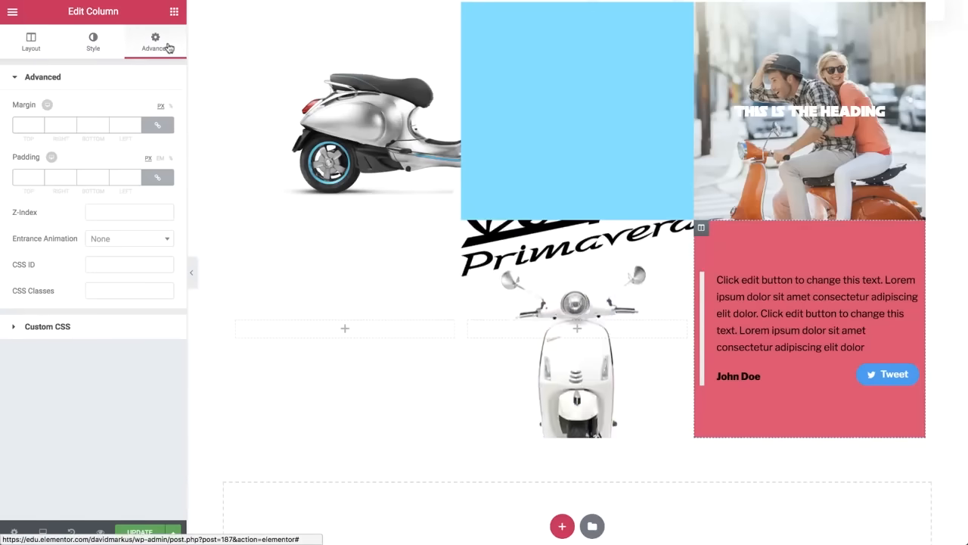
{"action": "left_click", "coordinate": [24, 174]}
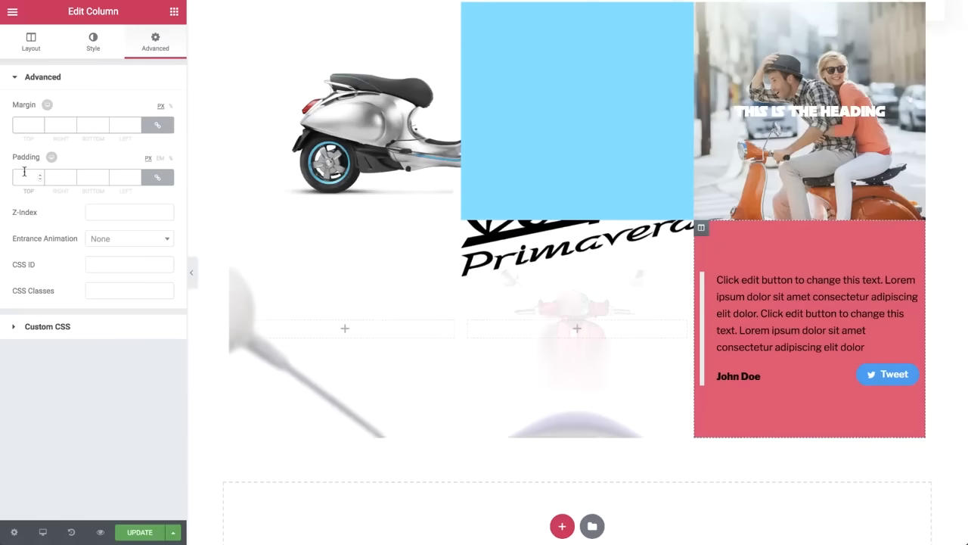
{"action": "type", "text": "30"}
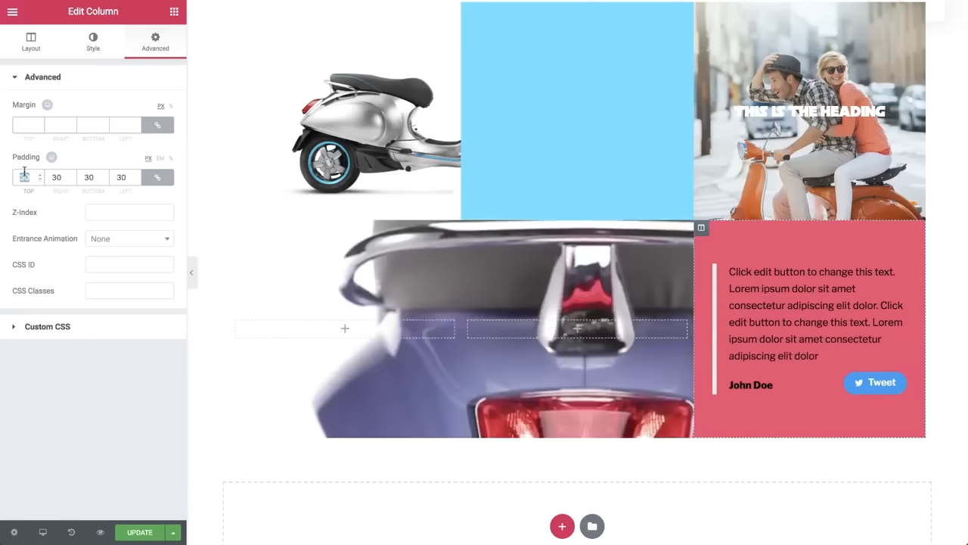
{"action": "key", "text": "BackSpace"}
{"action": "key", "text": "BackSpace"}
{"action": "type", "text": "40"}
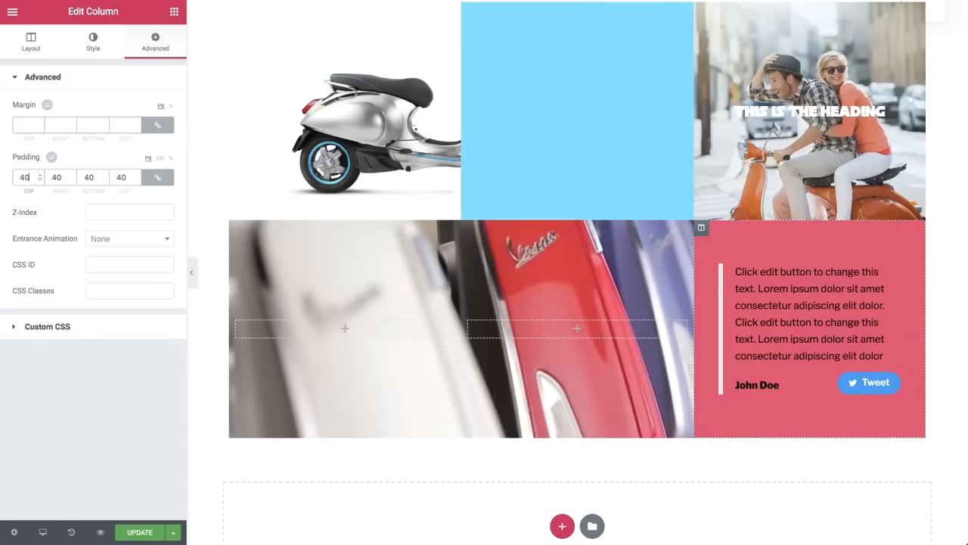
- Set the blockquote's content text and author text colors to white (#ffffff)
{"action": "left_click", "coordinate": [793, 286]}
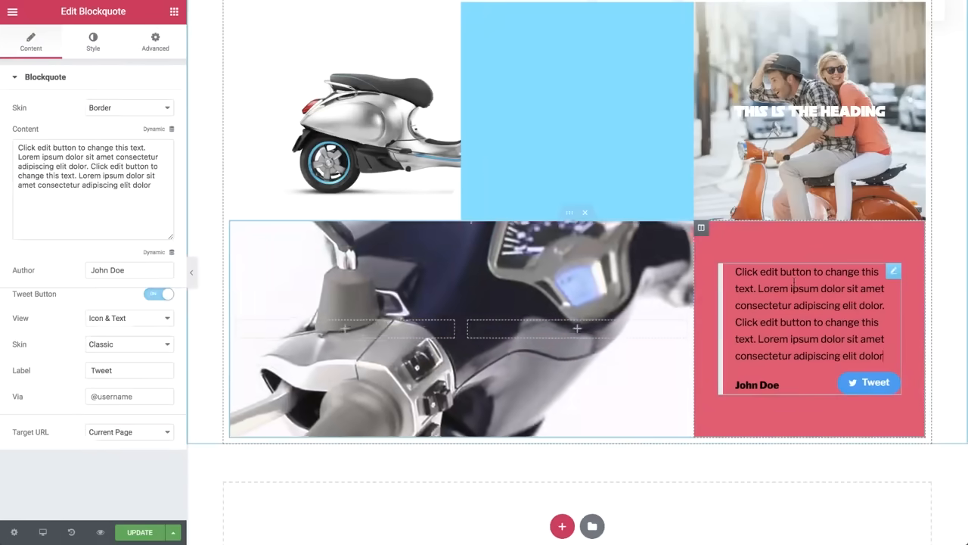
{"action": "left_click", "coordinate": [93, 44]}
{"action": "left_click", "coordinate": [161, 109]}
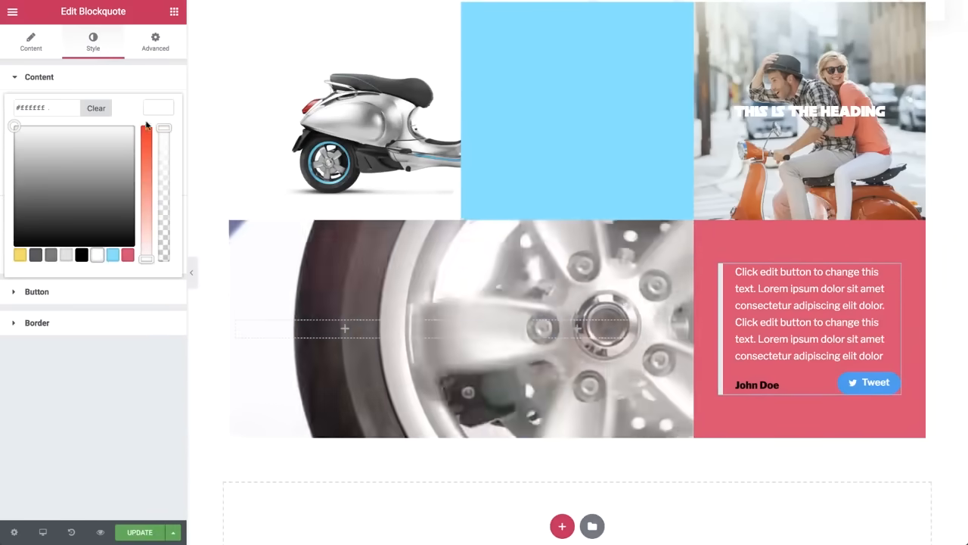
{"action": "left_click", "coordinate": [149, 115]}
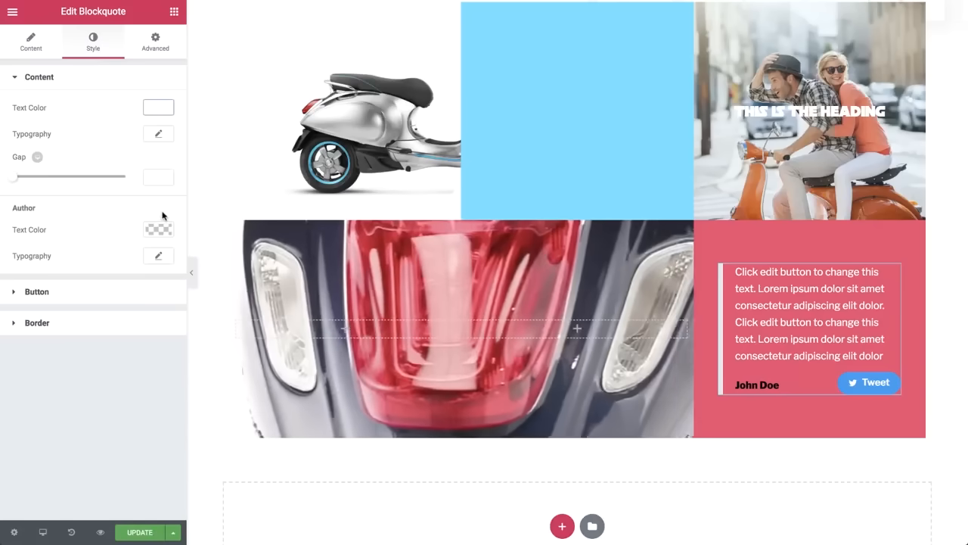
{"action": "left_click", "coordinate": [159, 230]}
{"action": "left_click", "coordinate": [95, 386]}
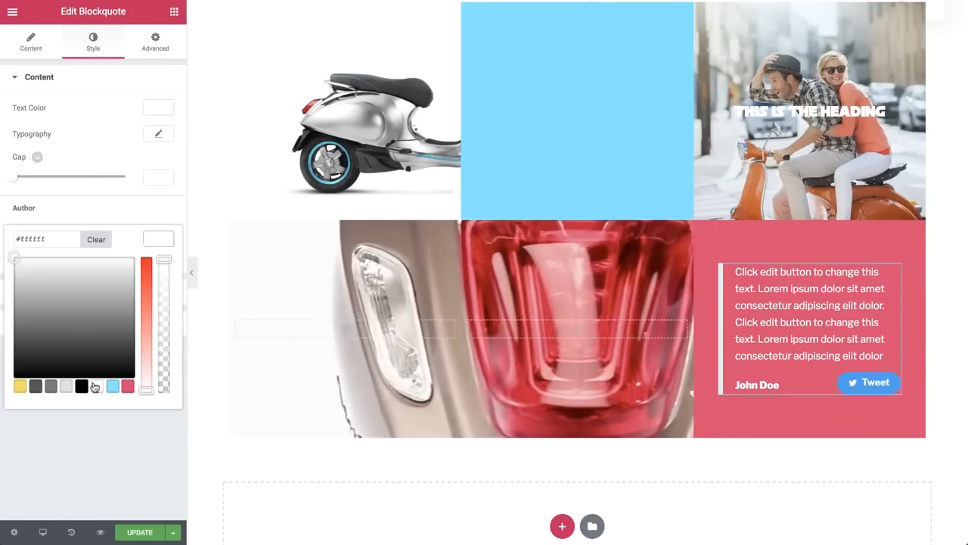
{"action": "left_click", "coordinate": [157, 240]}
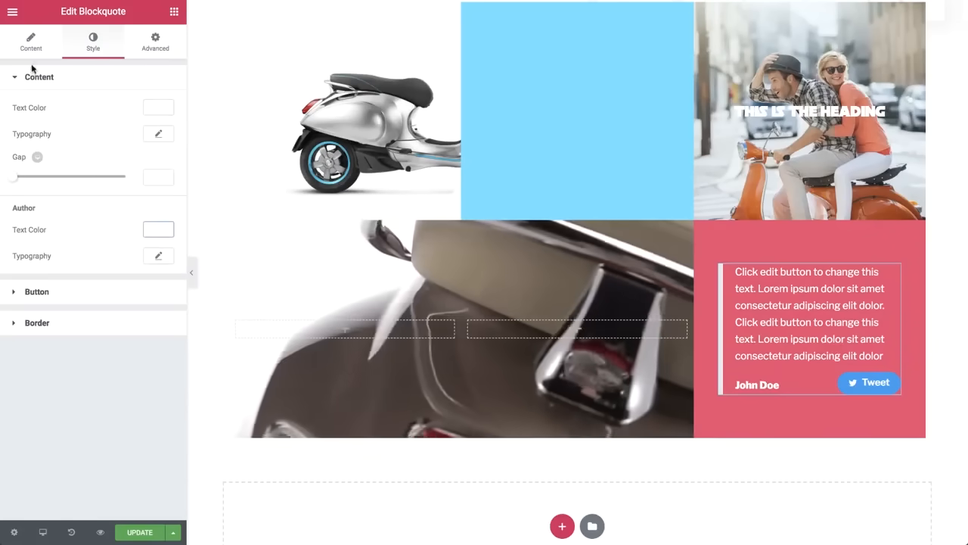
- Switch the blockquote's skin to Quotation and delete the final Lorem ipsum sentence from its content
{"action": "left_click", "coordinate": [28, 45]}
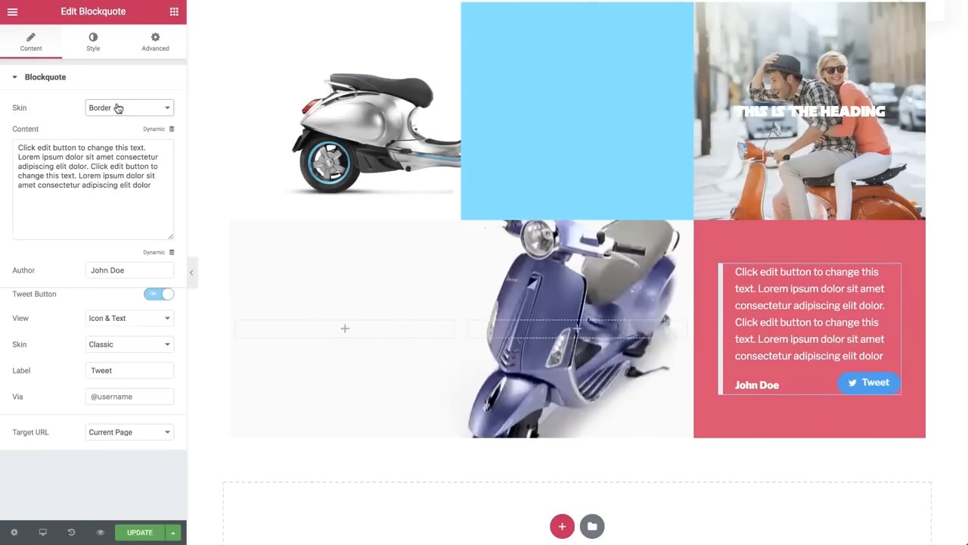
{"action": "left_click", "coordinate": [118, 108]}
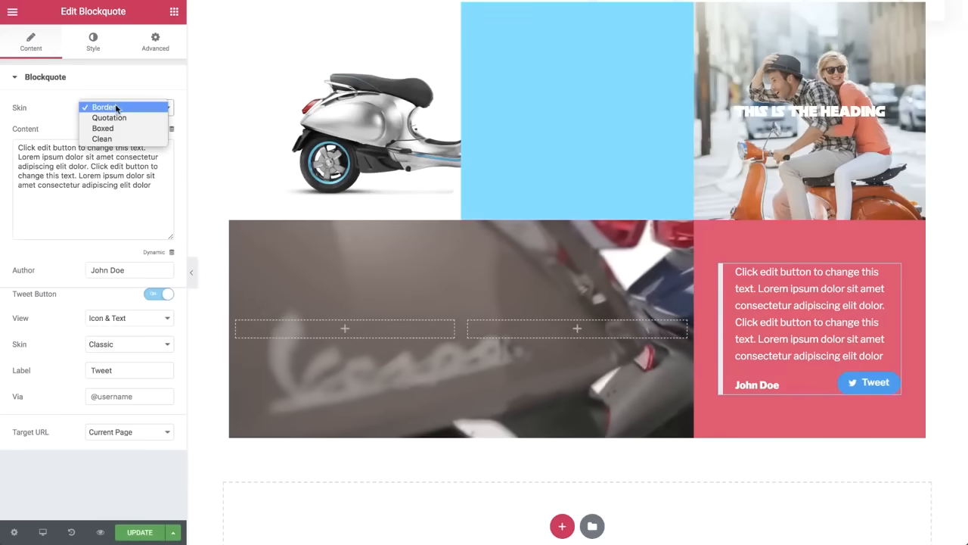
{"action": "left_click", "coordinate": [114, 118]}
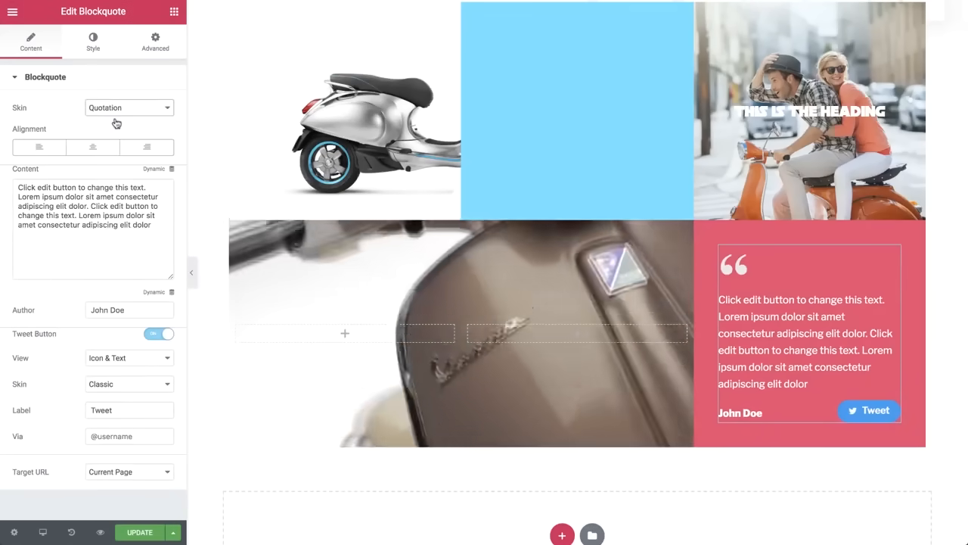
{"action": "left_click_drag", "start_coordinate": [151, 225], "coordinate": [77, 216]}
{"action": "key", "text": "BackSpace"}
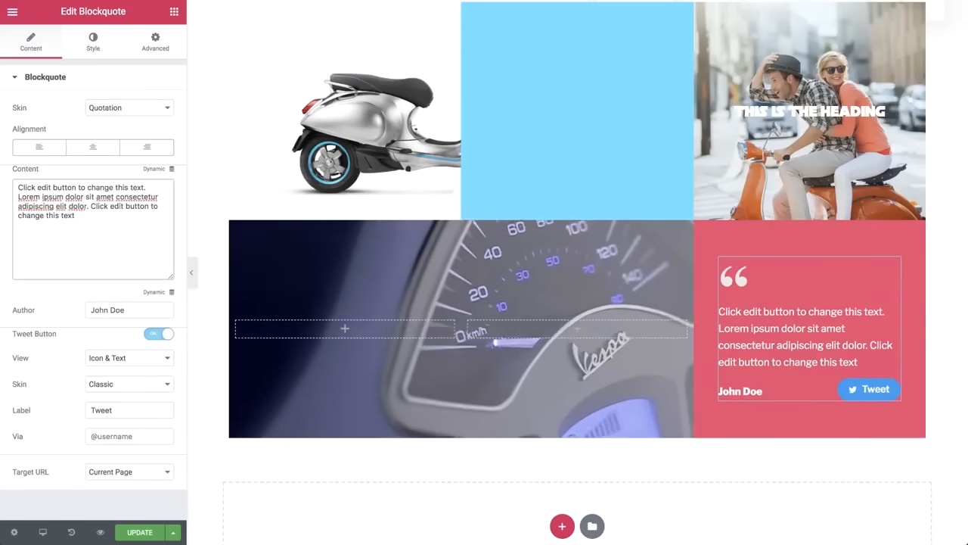
- Set the blockquote's tweet button view to Icon and give the quotation mark a mostly transparent white color
{"action": "left_click", "coordinate": [101, 362]}
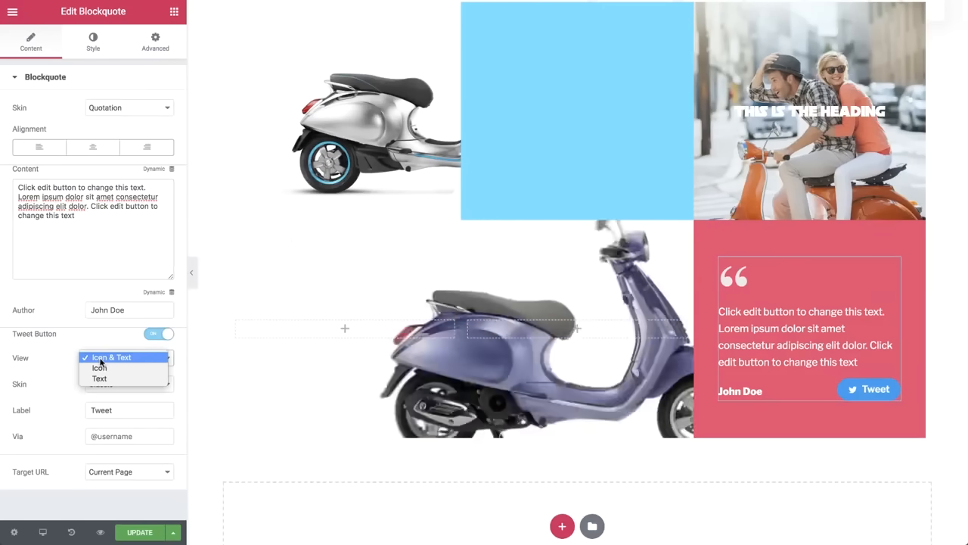
{"action": "left_click", "coordinate": [104, 368]}
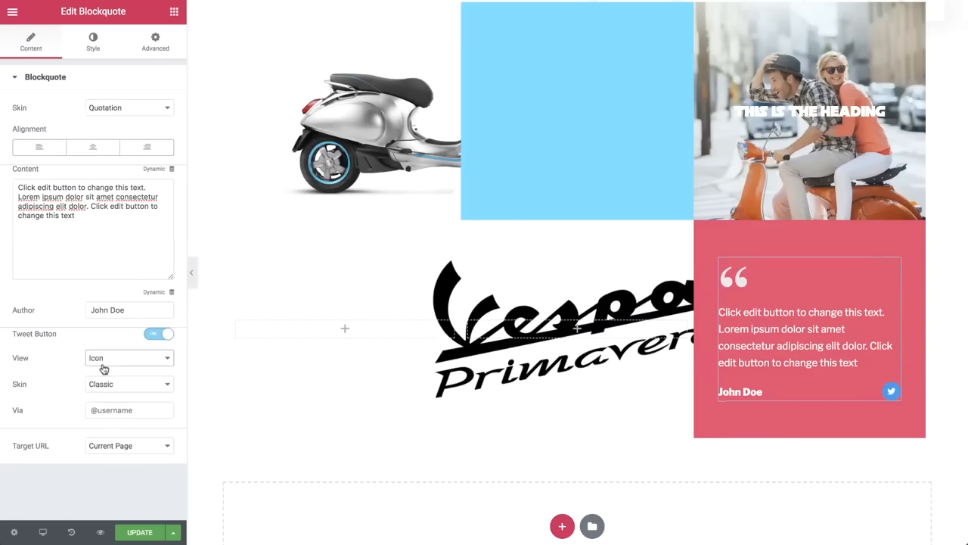
{"action": "left_click", "coordinate": [93, 45]}
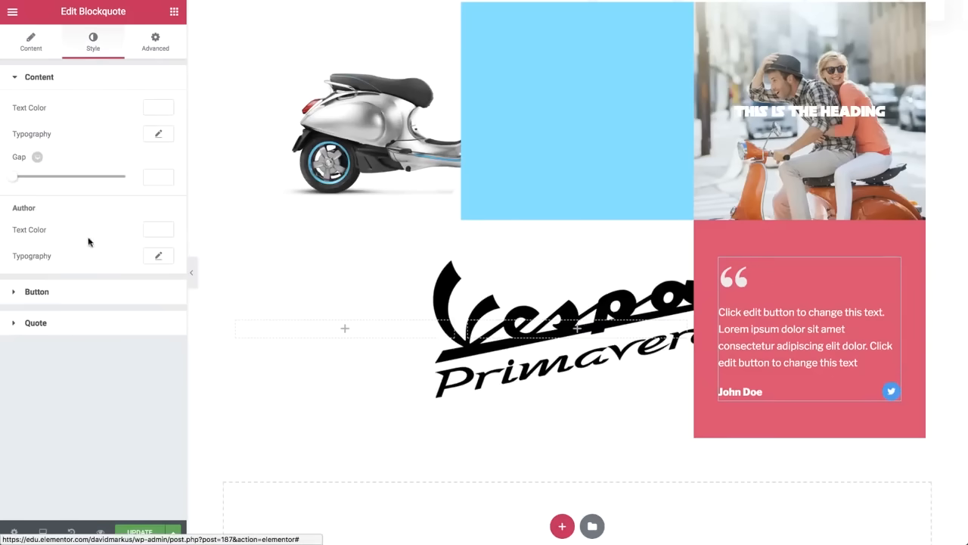
{"action": "left_click", "coordinate": [80, 323]}
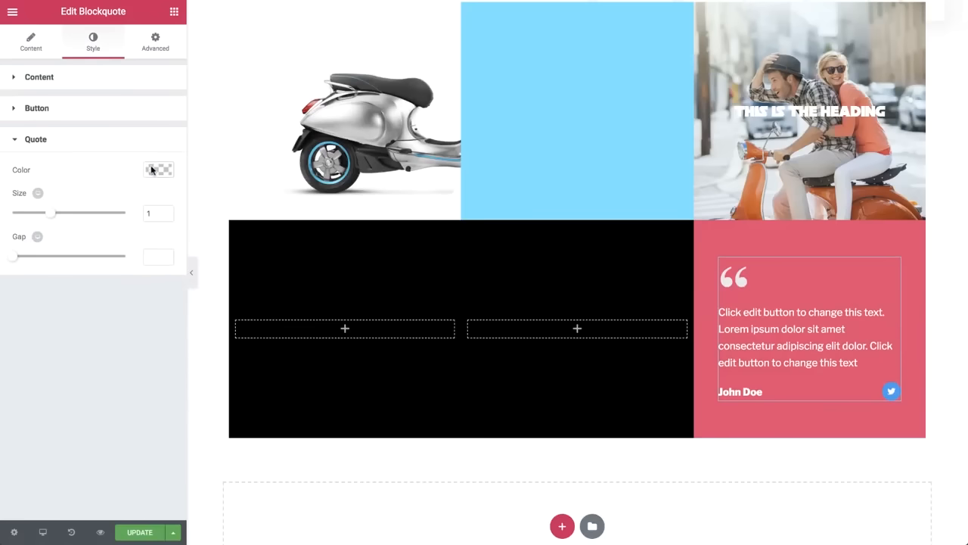
{"action": "left_click", "coordinate": [151, 169]}
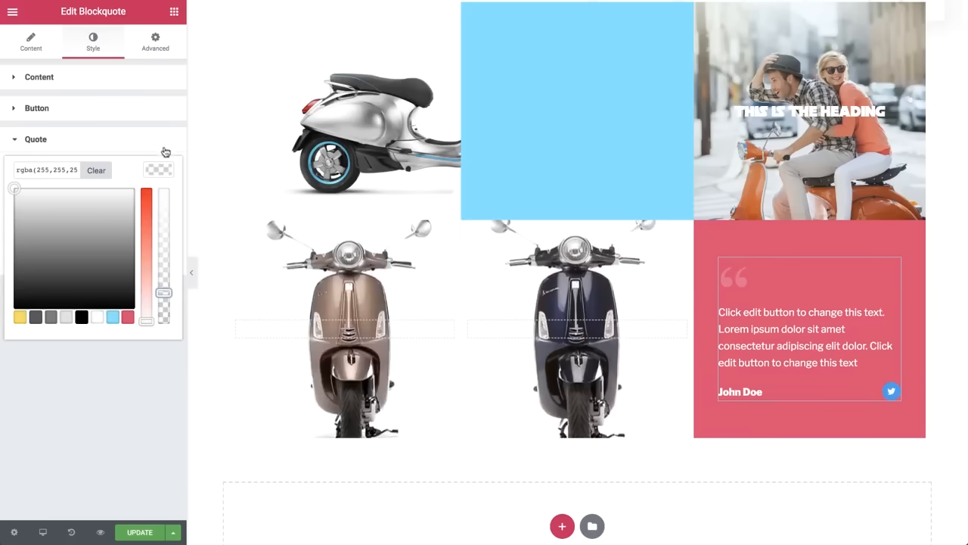
{"action": "left_click", "coordinate": [149, 91]}
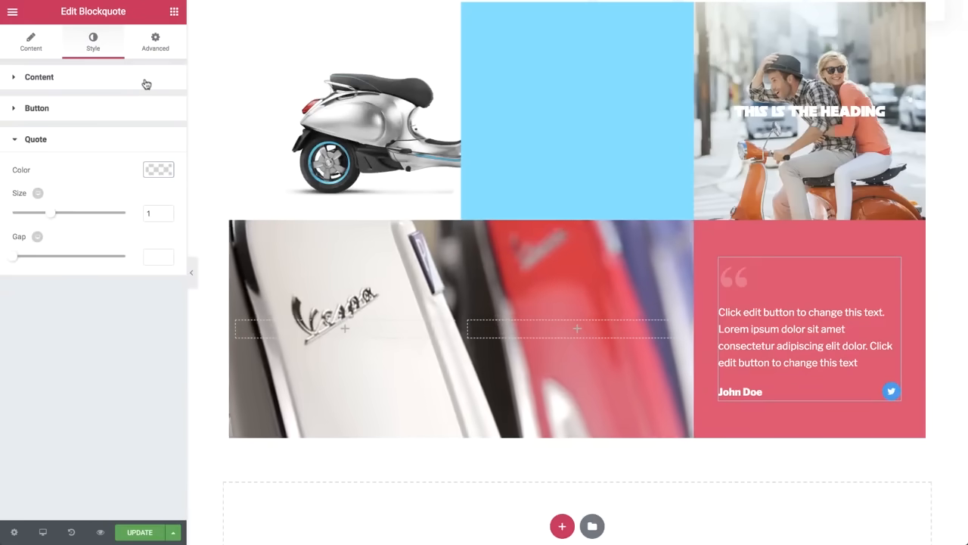
- Lower the opacity of the blockquote author's white text color to about half
{"action": "left_click", "coordinate": [146, 84]}
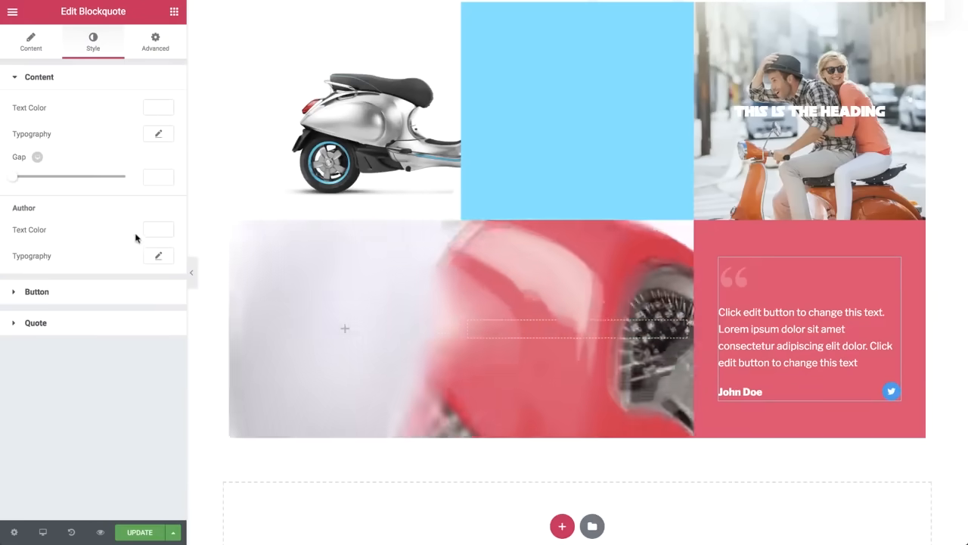
{"action": "left_click", "coordinate": [159, 230]}
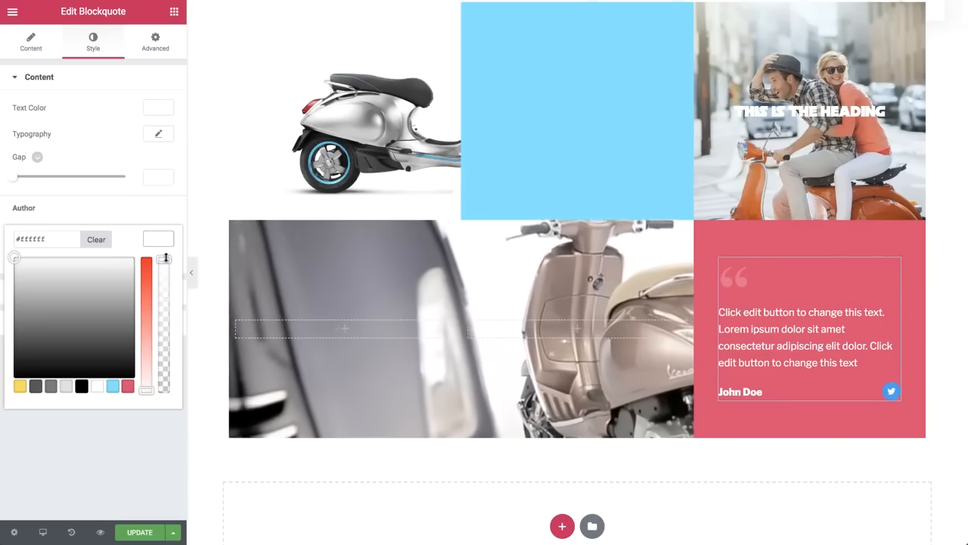
{"action": "left_click_drag", "start_coordinate": [166, 258], "coordinate": [166, 316]}
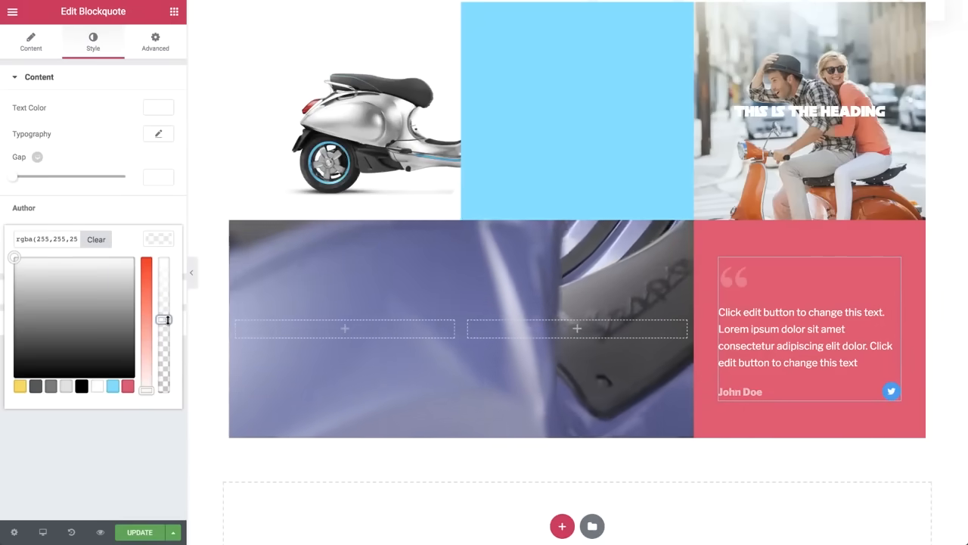
{"action": "left_click", "coordinate": [174, 13]}
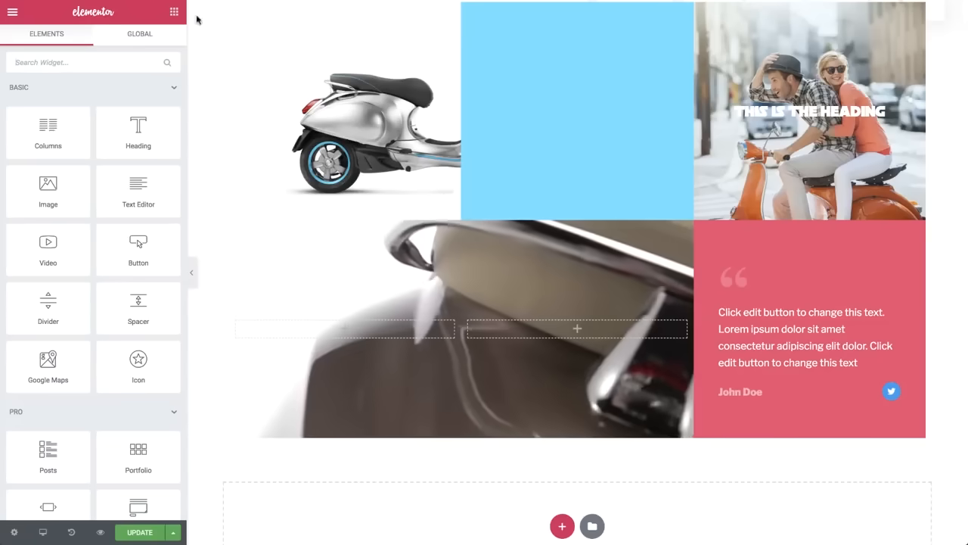
- Duplicate the three-column section with the silver scooter, blue column and couple photo
{"action": "scroll", "coordinate": [514, 76], "scroll_direction": "up", "scroll_amount": 1}
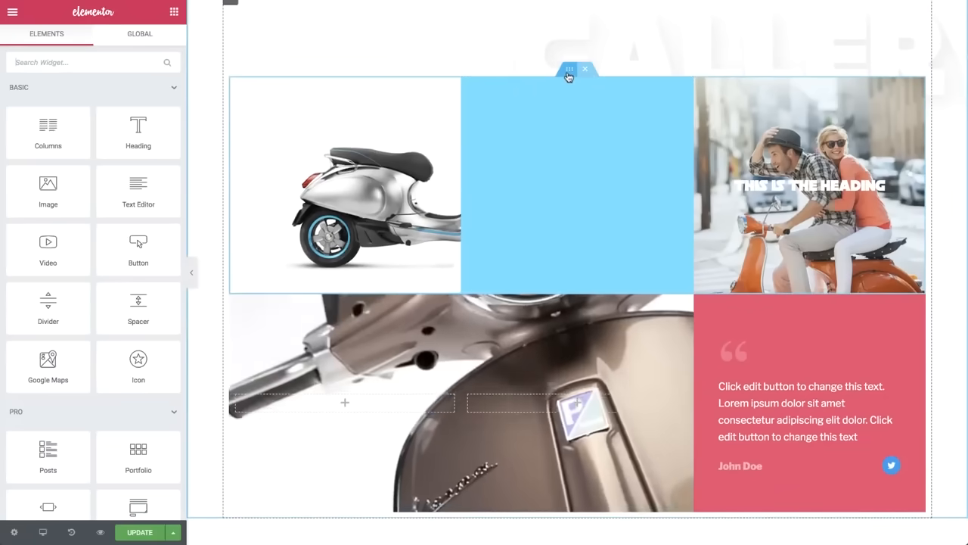
{"action": "right_click", "coordinate": [569, 72]}
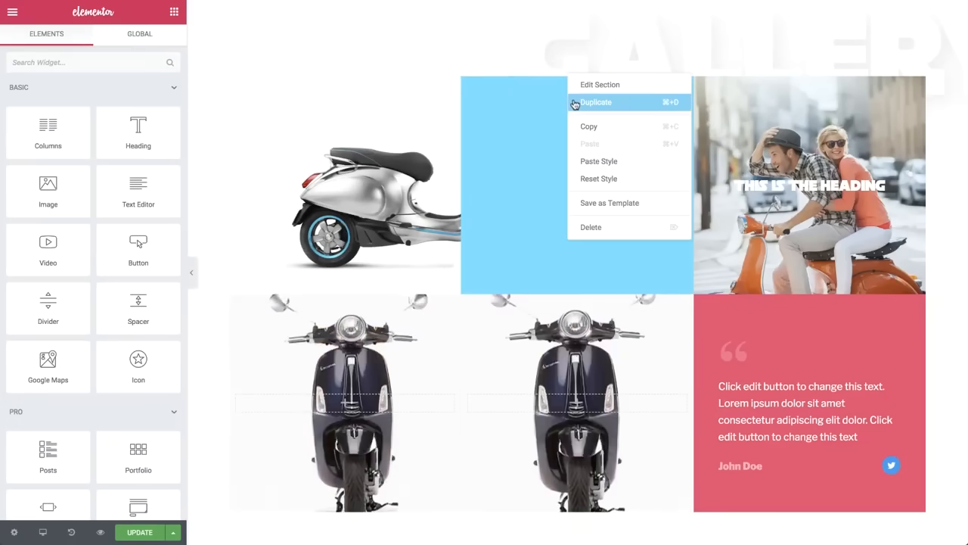
{"action": "left_click", "coordinate": [576, 101]}
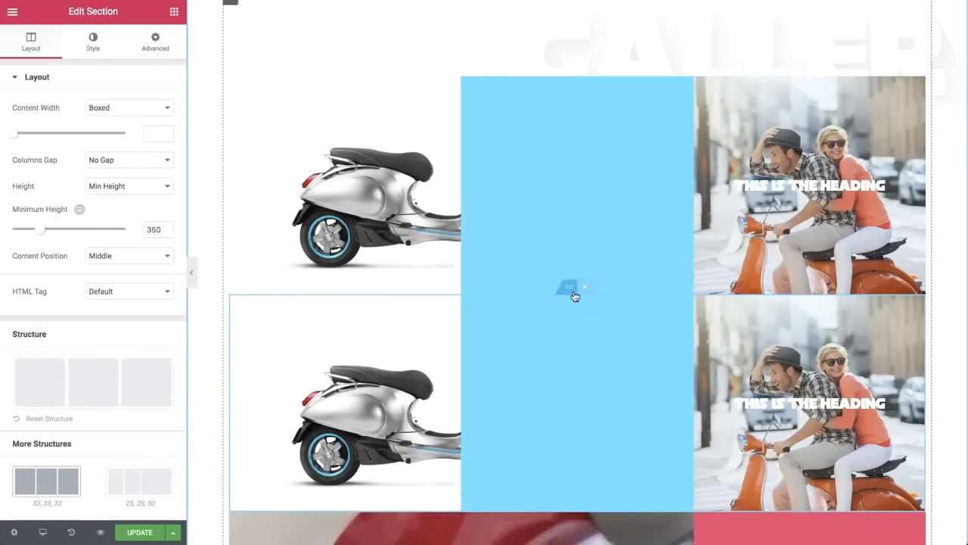
- Move the duplicated section below the video row and reorder its columns to couple photo, blue, silver scooter
{"action": "scroll", "coordinate": [573, 291], "scroll_direction": "down", "scroll_amount": 3}
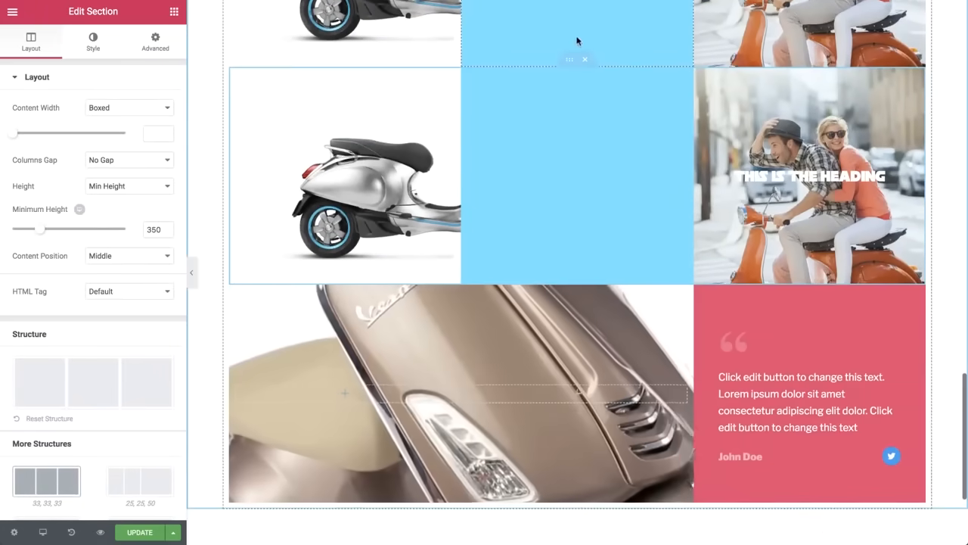
{"action": "left_click_drag", "start_coordinate": [569, 61], "coordinate": [551, 366]}
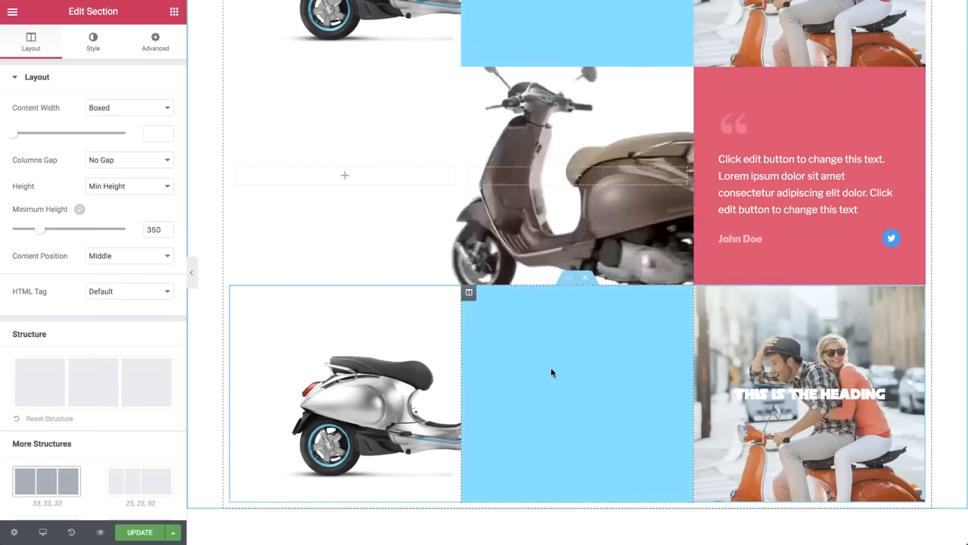
{"action": "left_click_drag", "start_coordinate": [699, 293], "coordinate": [279, 316]}
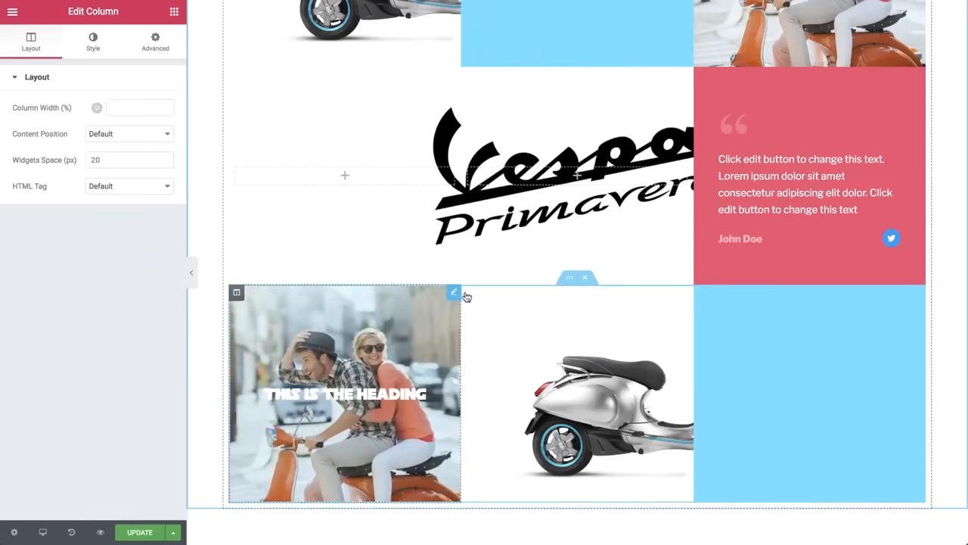
{"action": "left_click_drag", "start_coordinate": [467, 292], "coordinate": [805, 324]}
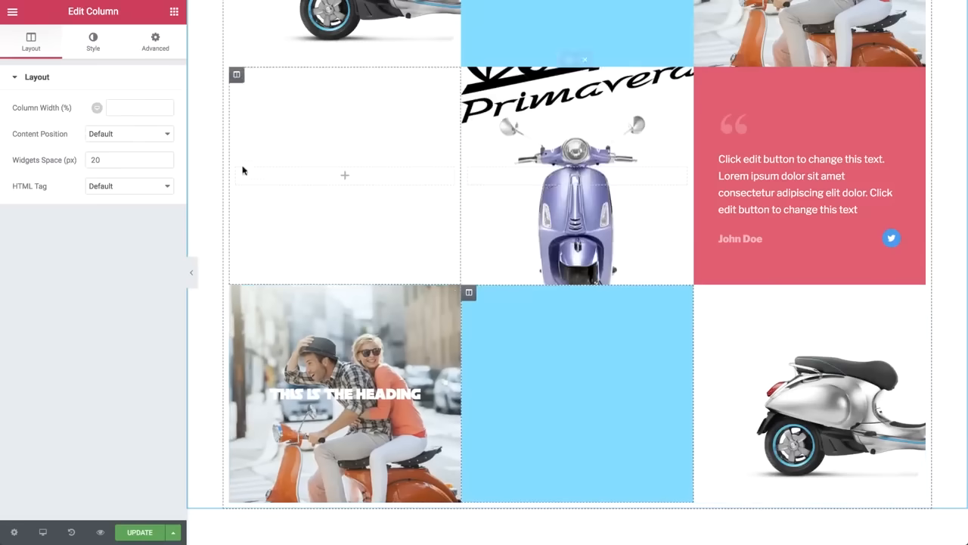
- Set the duplicated row's blue middle column background color to yellow (#ffdd4a)
{"action": "left_click", "coordinate": [94, 40]}
{"action": "left_click", "coordinate": [158, 160]}
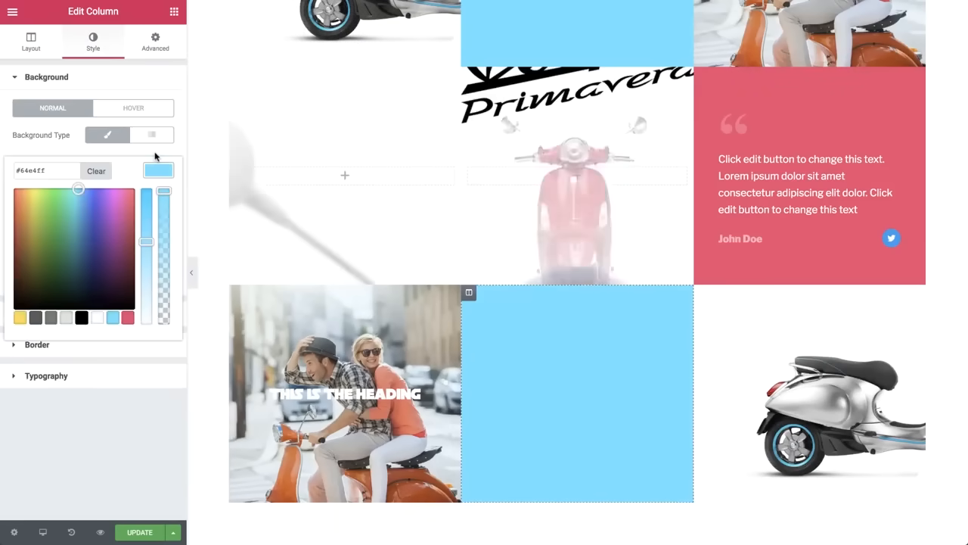
{"action": "left_click", "coordinate": [18, 319]}
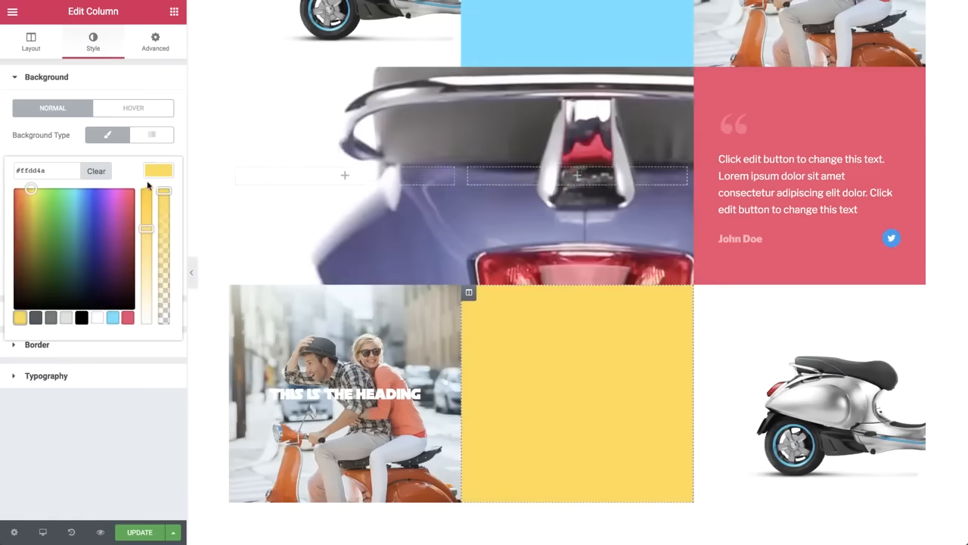
{"action": "left_click", "coordinate": [158, 167]}
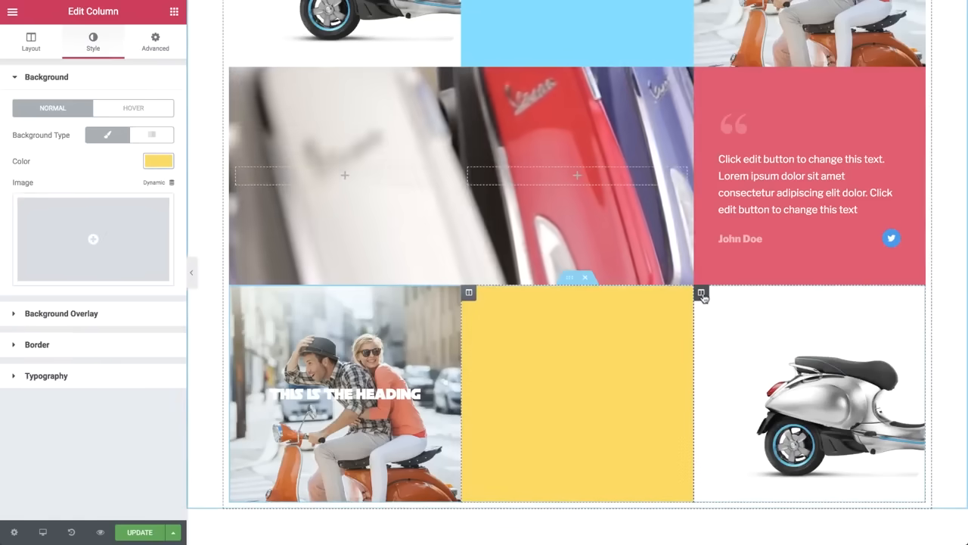
- Set the background color of the silver scooter column in the duplicated row to yellow (#ffdd4a)
{"action": "left_click", "coordinate": [701, 292]}
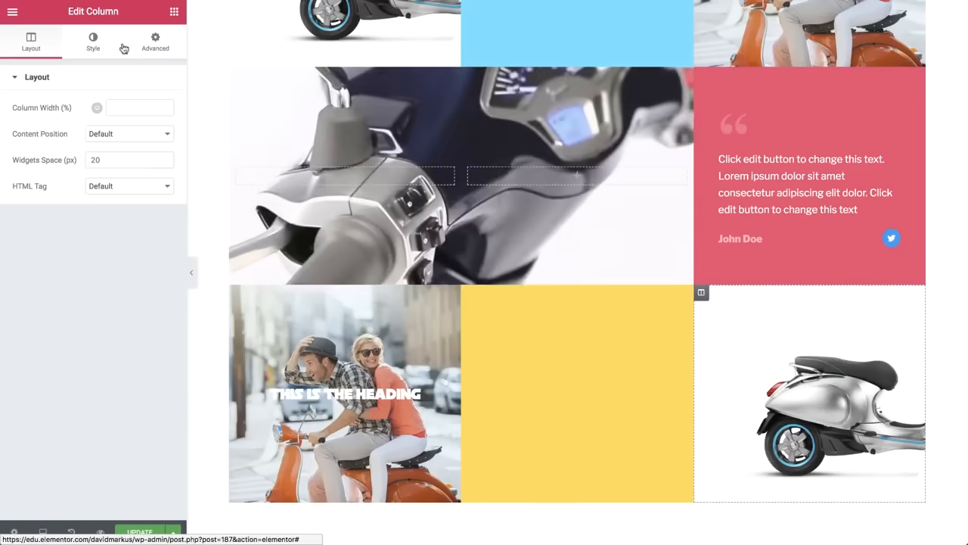
{"action": "left_click", "coordinate": [93, 41]}
{"action": "left_click", "coordinate": [158, 161]}
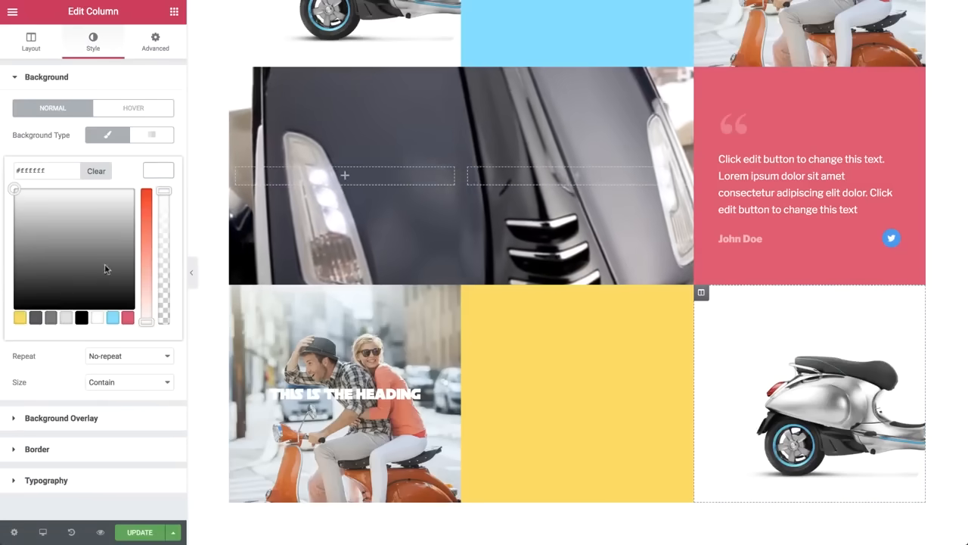
{"action": "left_click", "coordinate": [21, 322]}
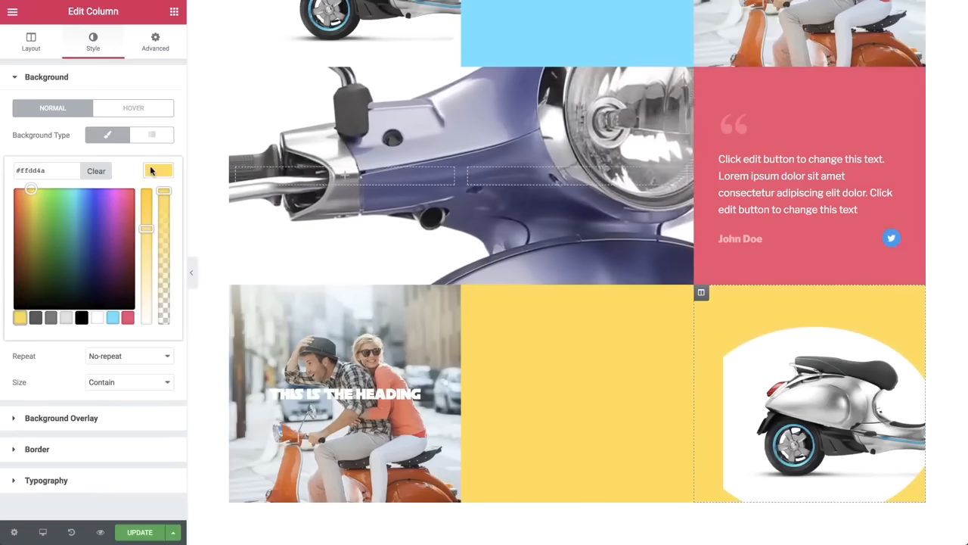
{"action": "left_click", "coordinate": [155, 163]}
- Replace that column's background image with 07-gallery.png, the white scooter with the red seat
{"action": "left_click", "coordinate": [103, 229]}
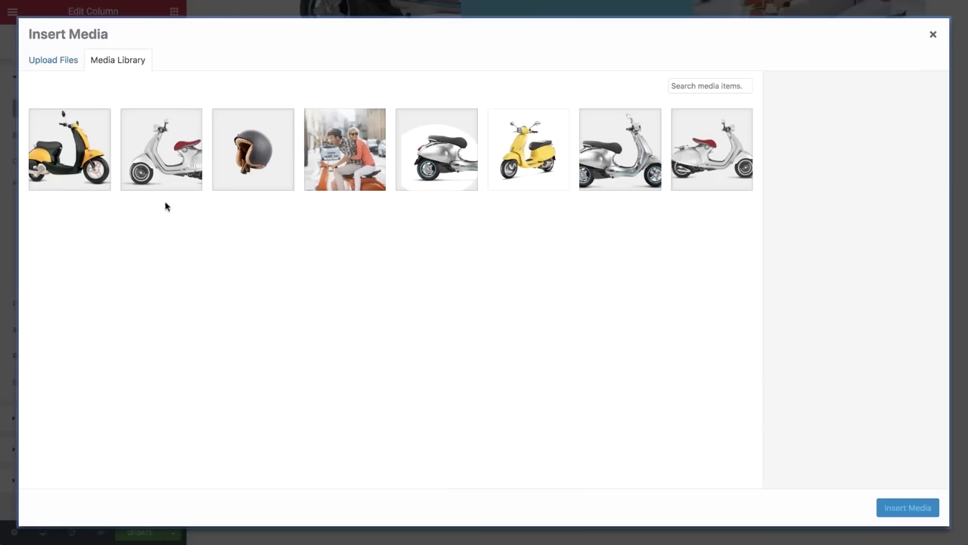
{"action": "left_click", "coordinate": [174, 178]}
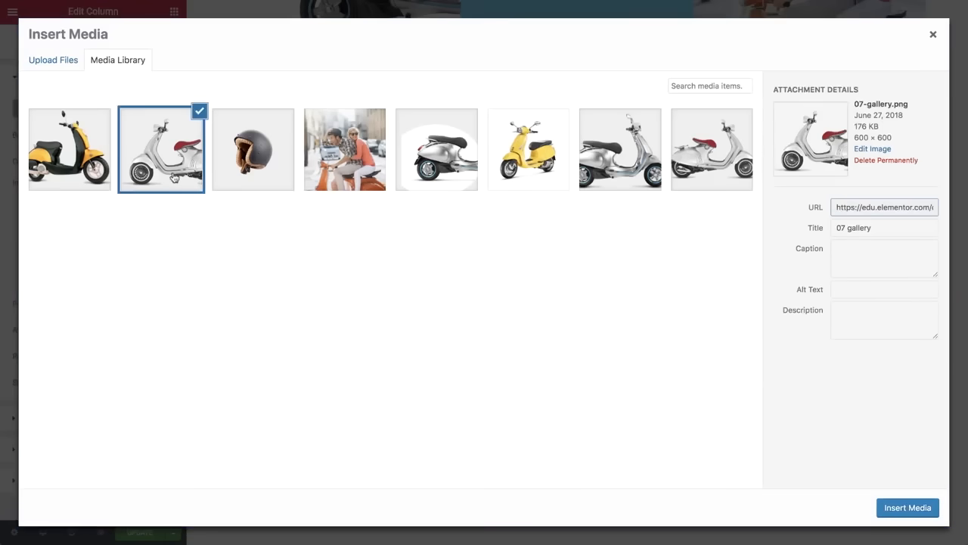
{"action": "left_click", "coordinate": [907, 507]}
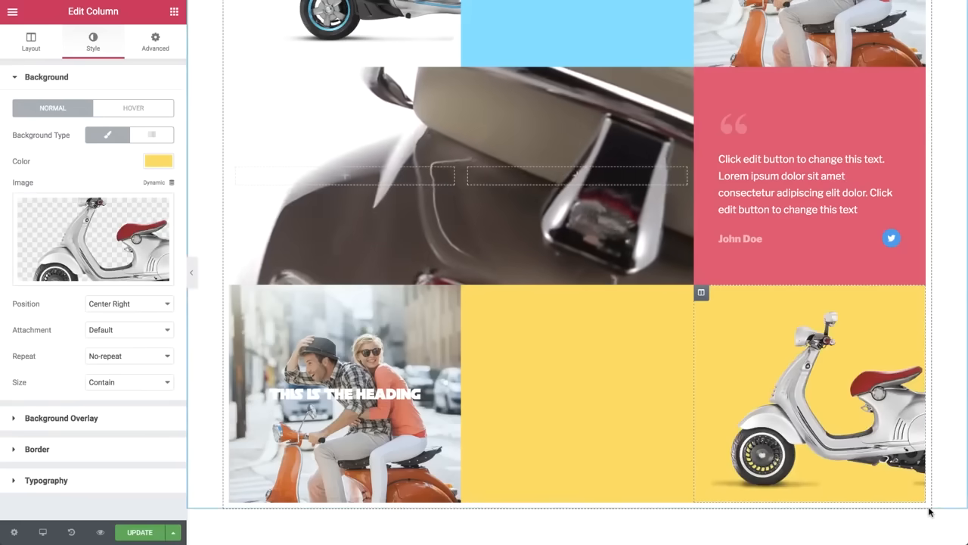
- Find the Social Icons widget and place it in the yellow middle column
{"action": "left_click", "coordinate": [174, 12]}
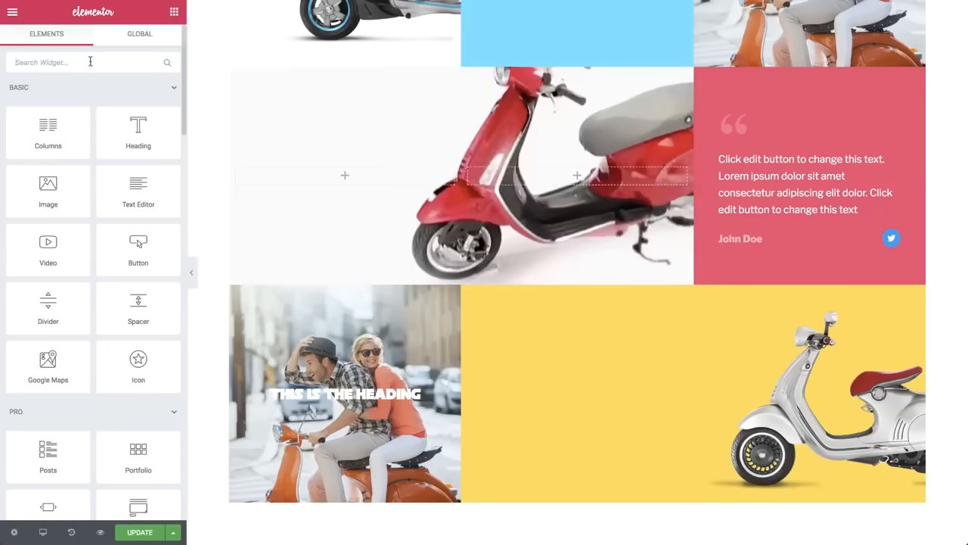
{"action": "type", "text": "soci"}
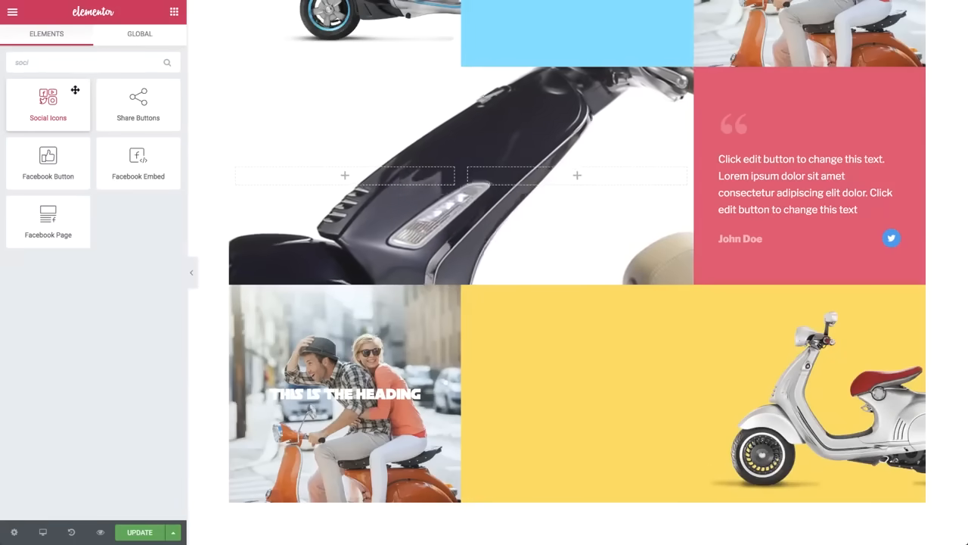
{"action": "left_click_drag", "start_coordinate": [75, 90], "coordinate": [594, 399]}
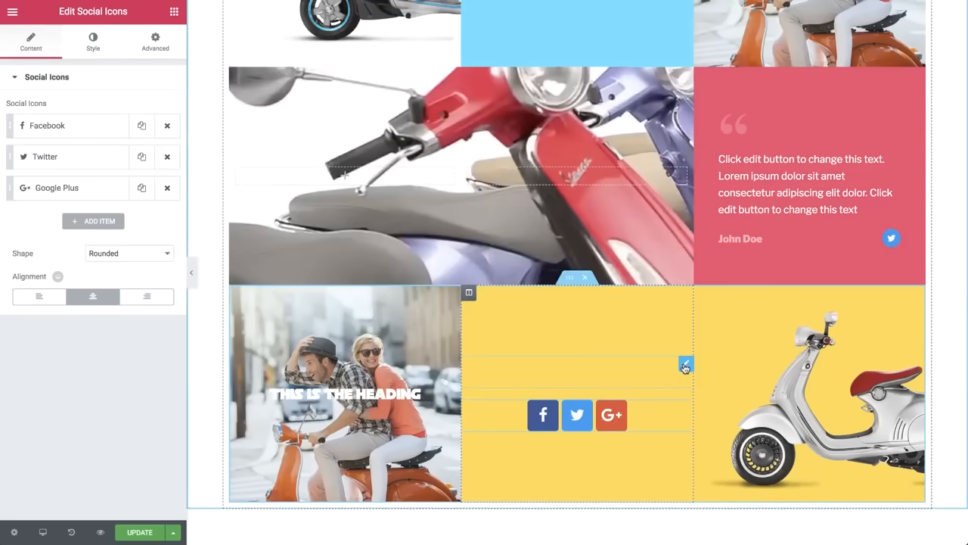
- Delete the Spacer widget above the social icons in the yellow middle column
{"action": "left_click", "coordinate": [684, 366]}
{"action": "right_click", "coordinate": [684, 367]}
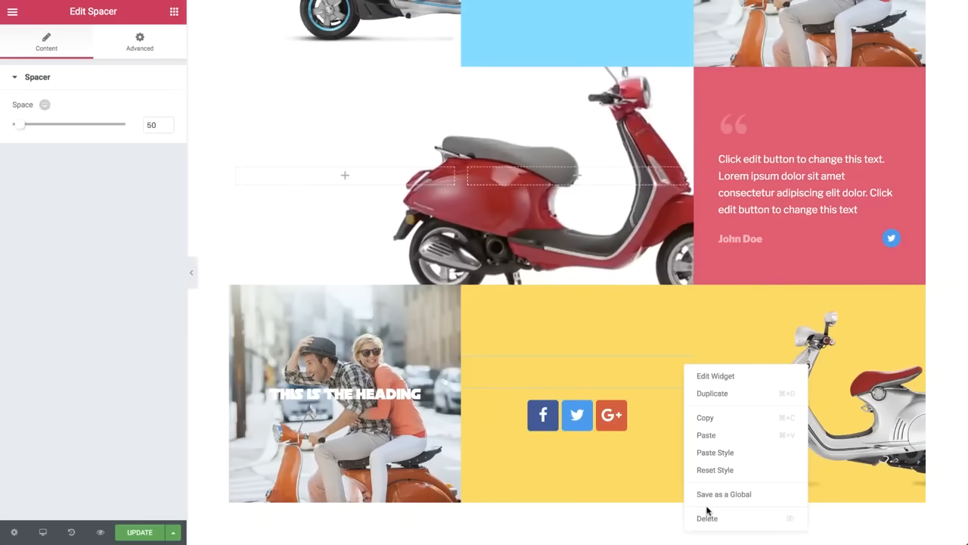
{"action": "left_click", "coordinate": [709, 519]}
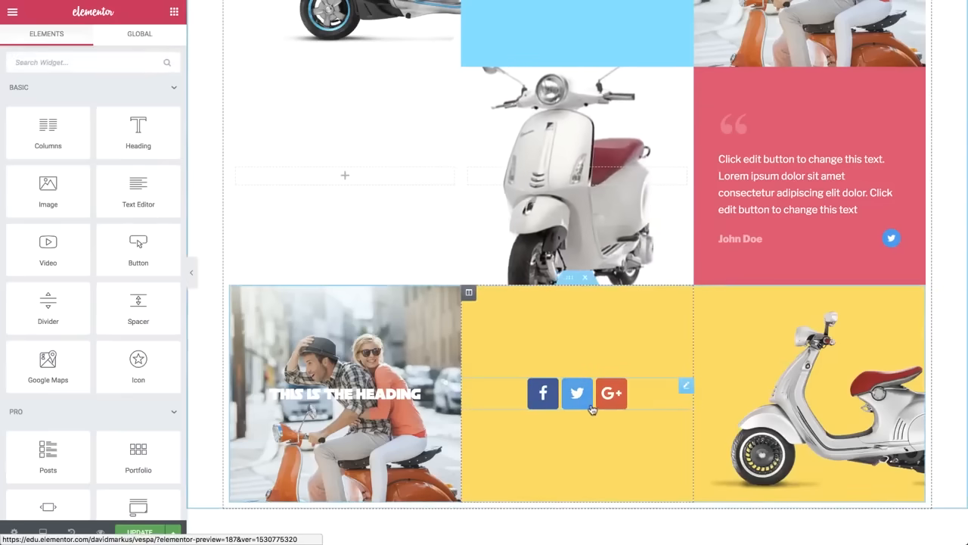
- Set the social icons' color option to Custom and their primary color to fully transparent white
{"action": "left_click", "coordinate": [593, 409]}
{"action": "left_click", "coordinate": [94, 36]}
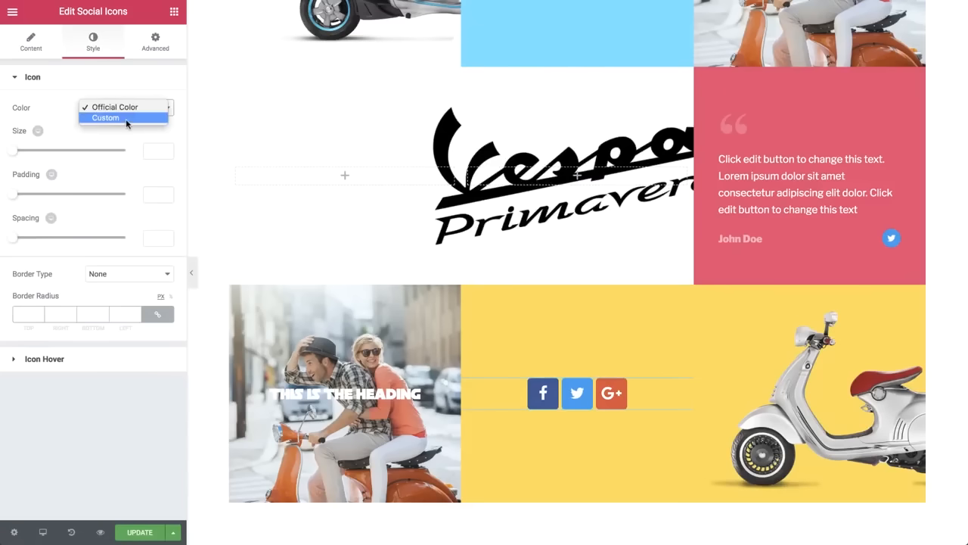
{"action": "left_click", "coordinate": [125, 118]}
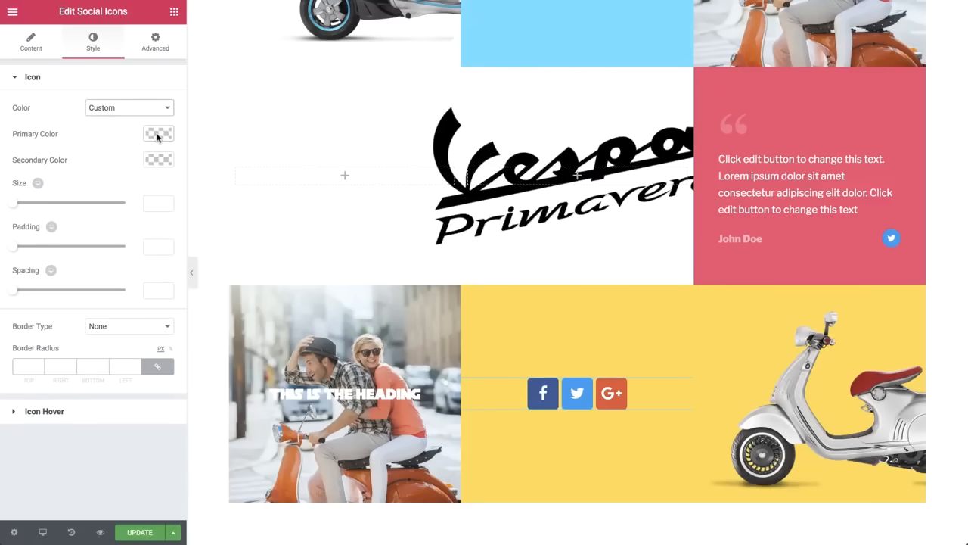
{"action": "left_click", "coordinate": [157, 135]}
{"action": "left_click", "coordinate": [97, 291]}
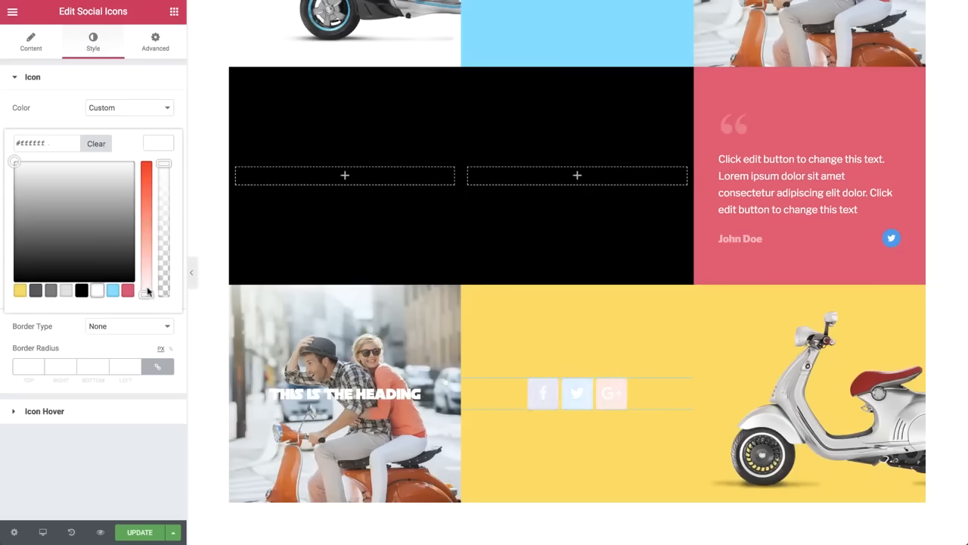
{"action": "left_click", "coordinate": [164, 294]}
{"action": "left_click", "coordinate": [161, 318]}
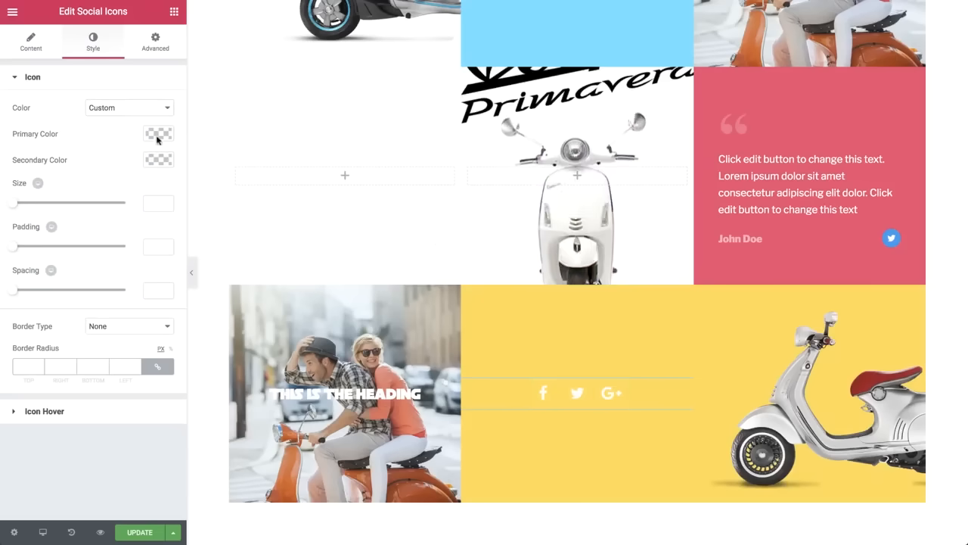
- Set the social icons' secondary color to black and their size to 20
{"action": "left_click", "coordinate": [157, 160]}
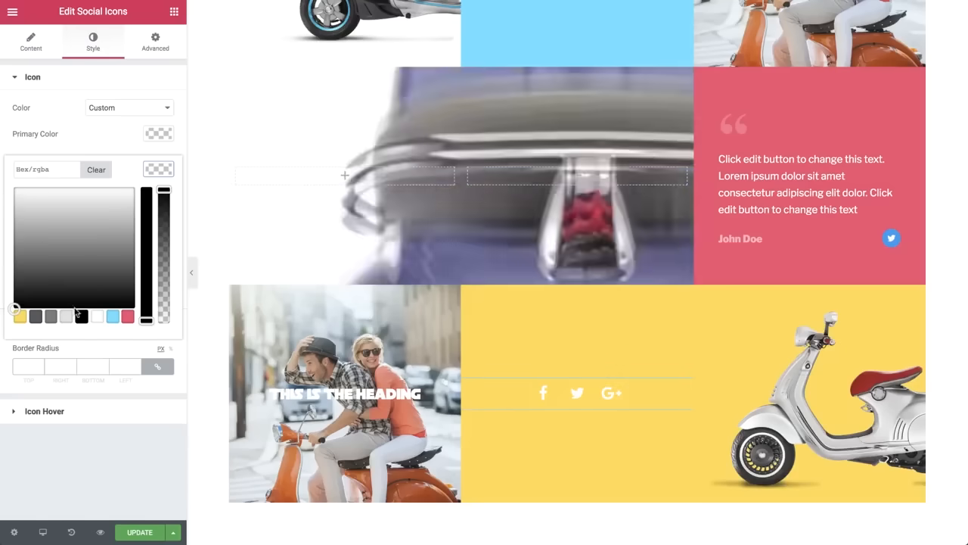
{"action": "left_click", "coordinate": [81, 316]}
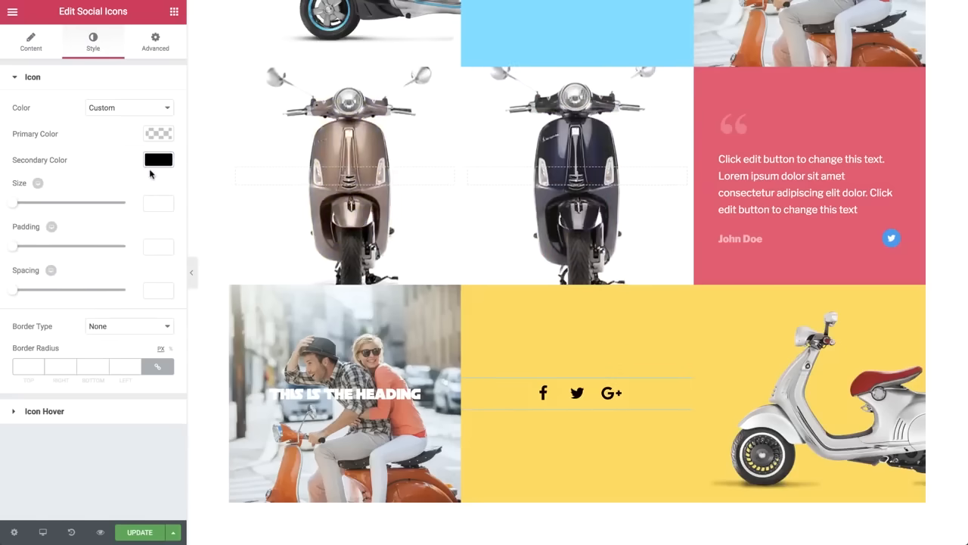
{"action": "left_click_drag", "start_coordinate": [13, 202], "coordinate": [20, 205]}
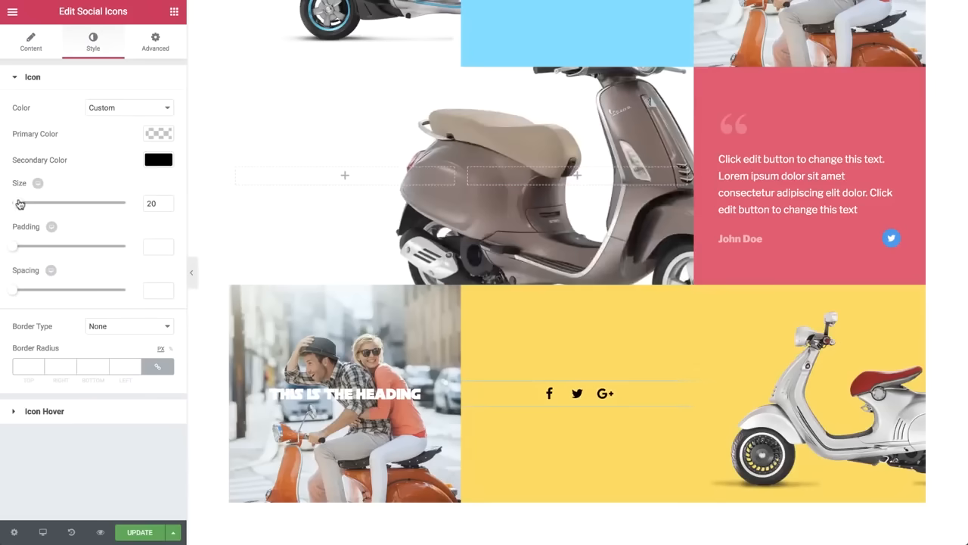
- Replace the image of the Call to Action beside the social icons with 06-gallery.png, the dark helmet
{"action": "left_click", "coordinate": [276, 305]}
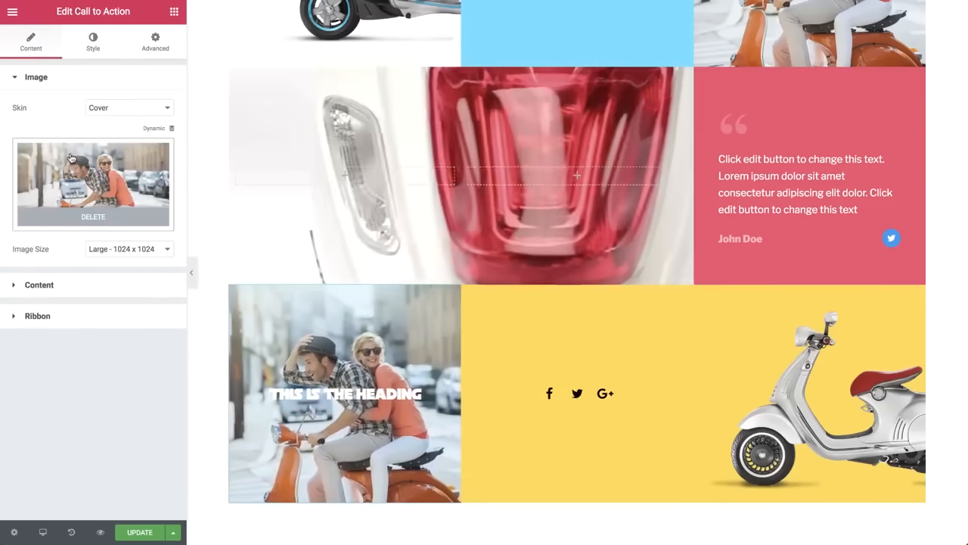
{"action": "left_click", "coordinate": [71, 159]}
{"action": "left_click", "coordinate": [248, 154]}
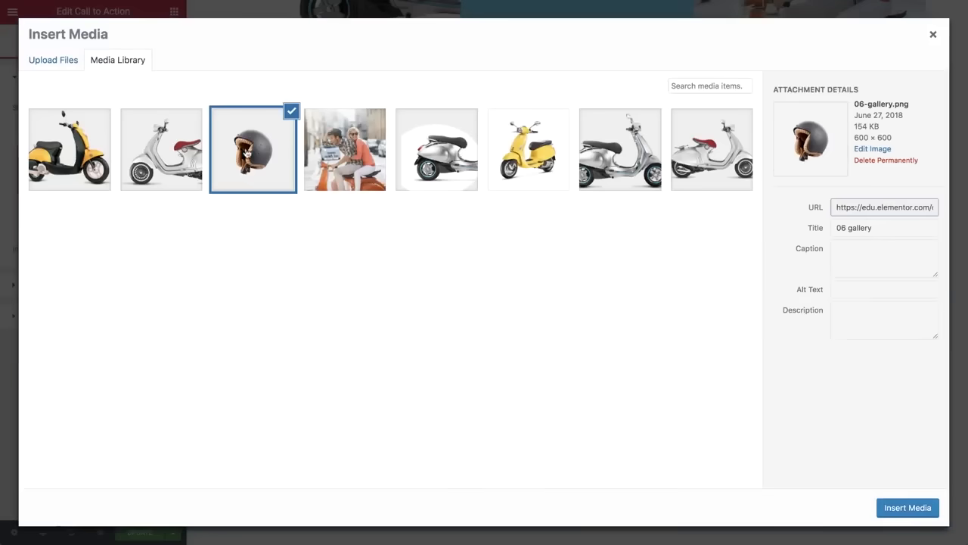
{"action": "left_click", "coordinate": [908, 508]}
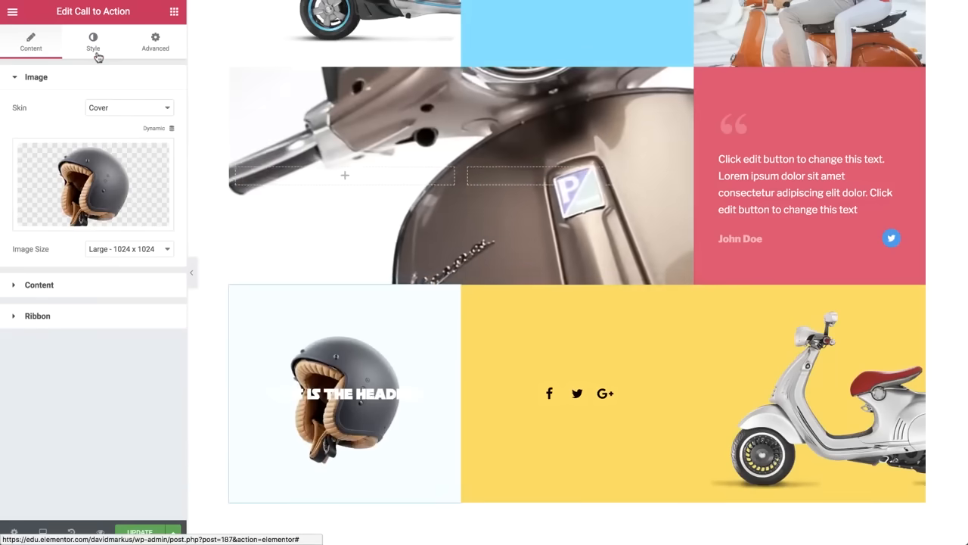
- Set the helmet Call to Action's normal-state background overlay color to the yellow swatch, keeping its low opacity
{"action": "left_click", "coordinate": [94, 42]}
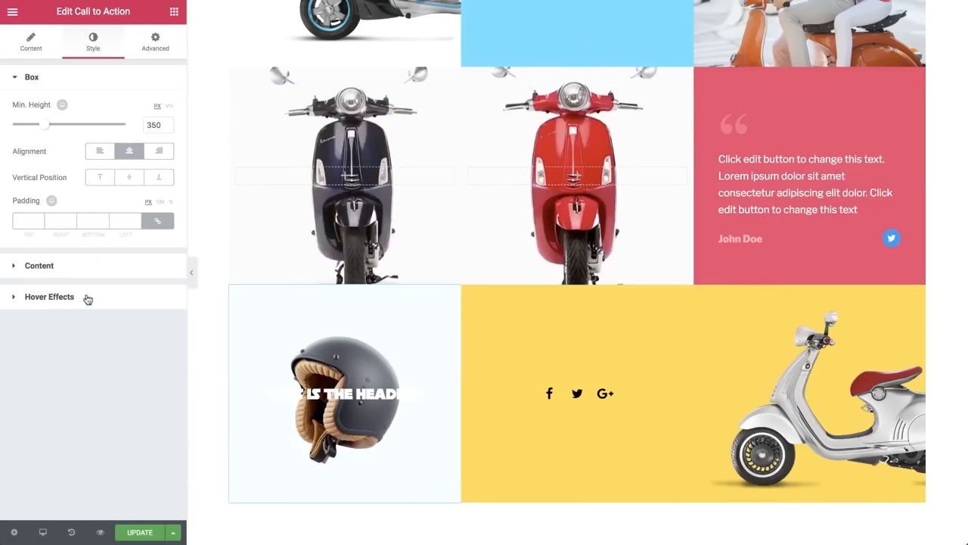
{"action": "left_click", "coordinate": [50, 297]}
{"action": "left_click", "coordinate": [159, 353]}
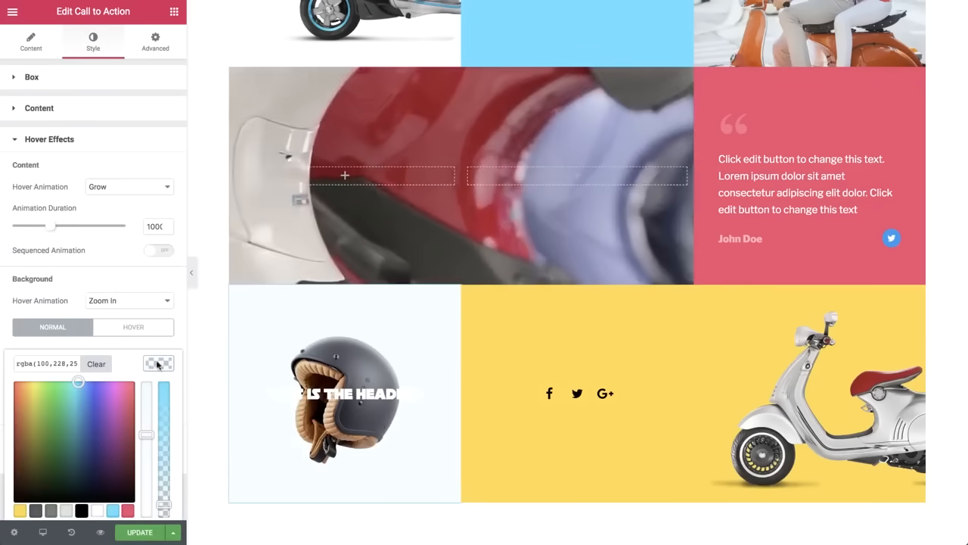
{"action": "left_click", "coordinate": [20, 511]}
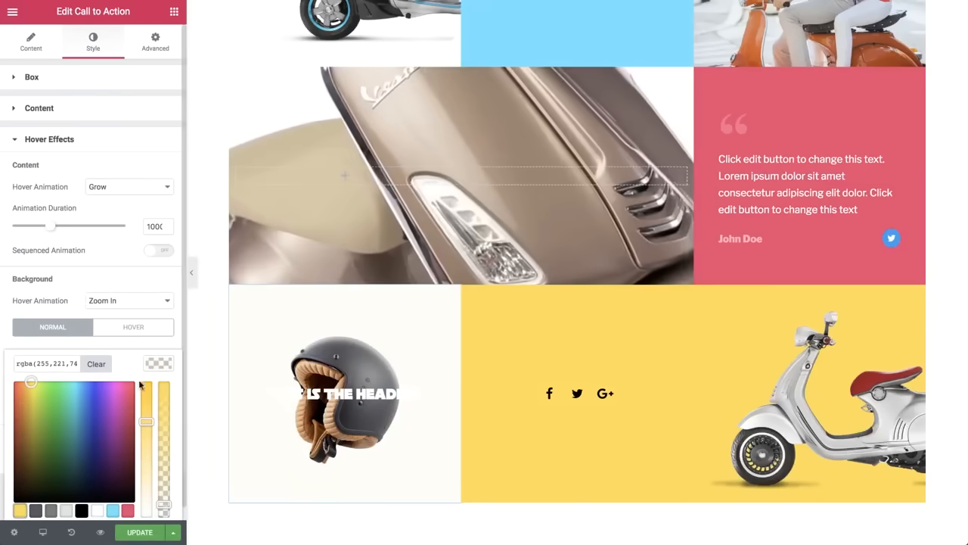
{"action": "left_click", "coordinate": [163, 364]}
- Set the helmet Call to Action's hover-state background overlay color to the semi-transparent yellow swatch
{"action": "left_click", "coordinate": [140, 328]}
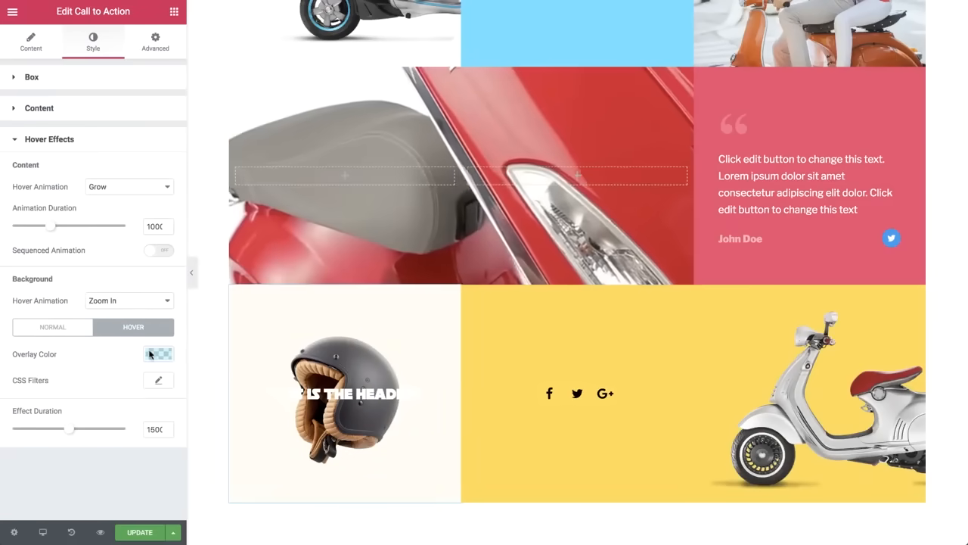
{"action": "left_click", "coordinate": [158, 354]}
{"action": "left_click", "coordinate": [20, 511]}
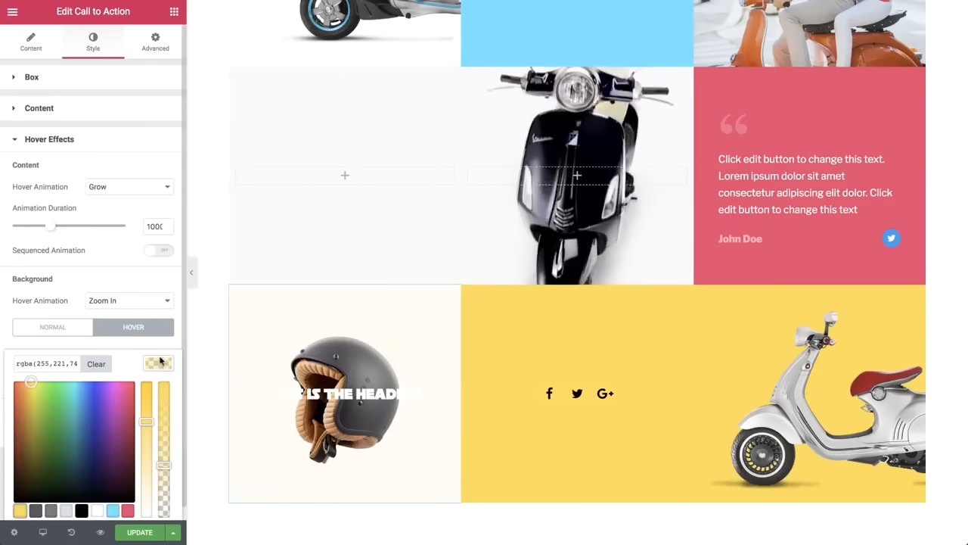
{"action": "left_click", "coordinate": [159, 362]}
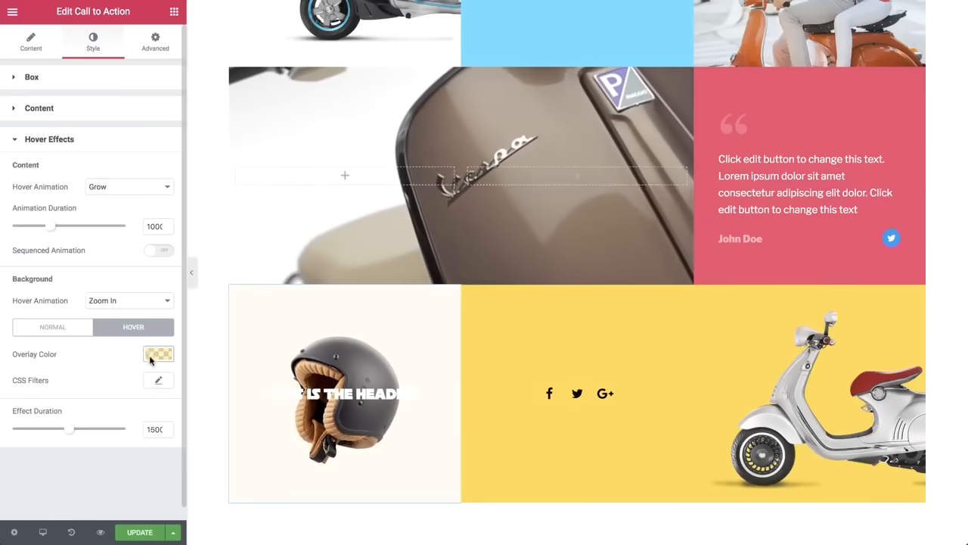
- Set the blur in the helmet Call to Action's hover CSS filters to 2.6
{"action": "left_click", "coordinate": [156, 383]}
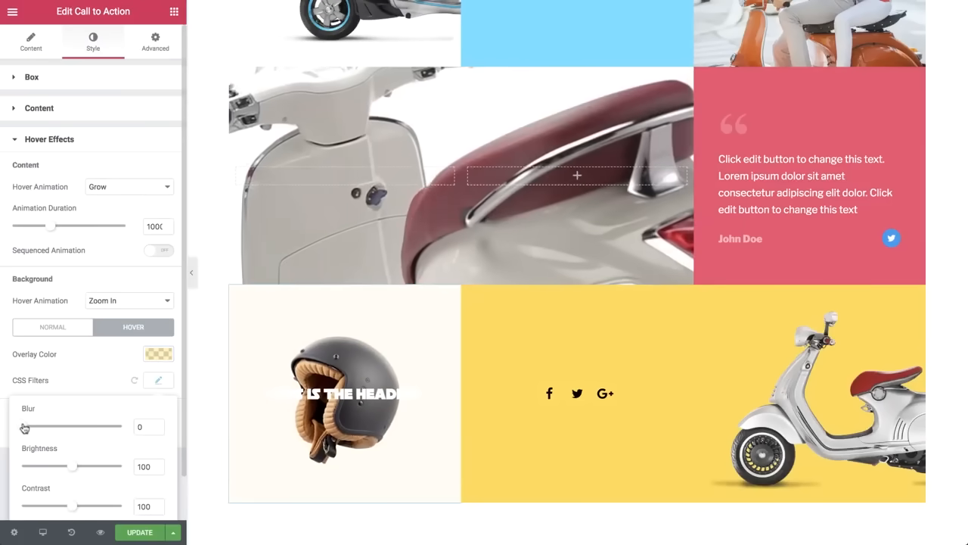
{"action": "left_click_drag", "start_coordinate": [23, 427], "coordinate": [49, 431]}
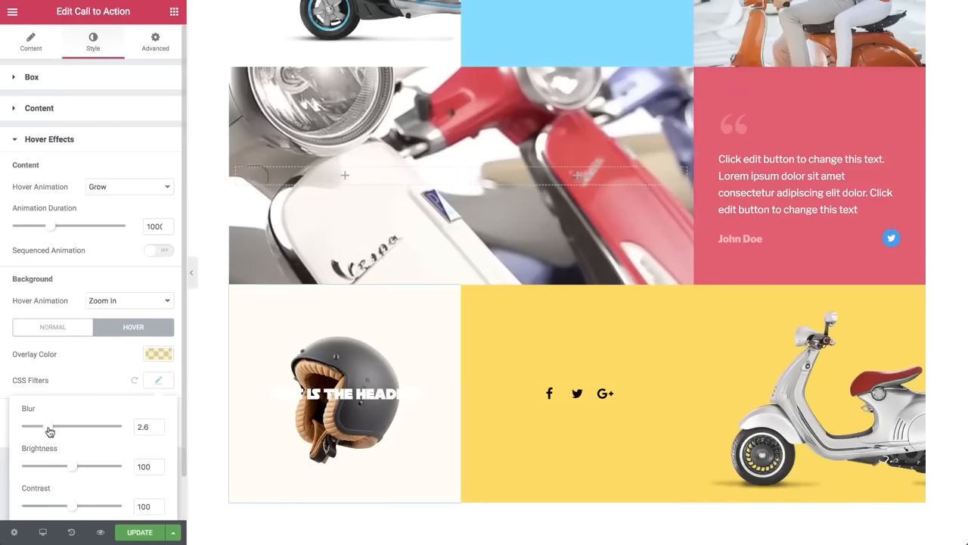
{"action": "mouse_move", "coordinate": [300, 418]}
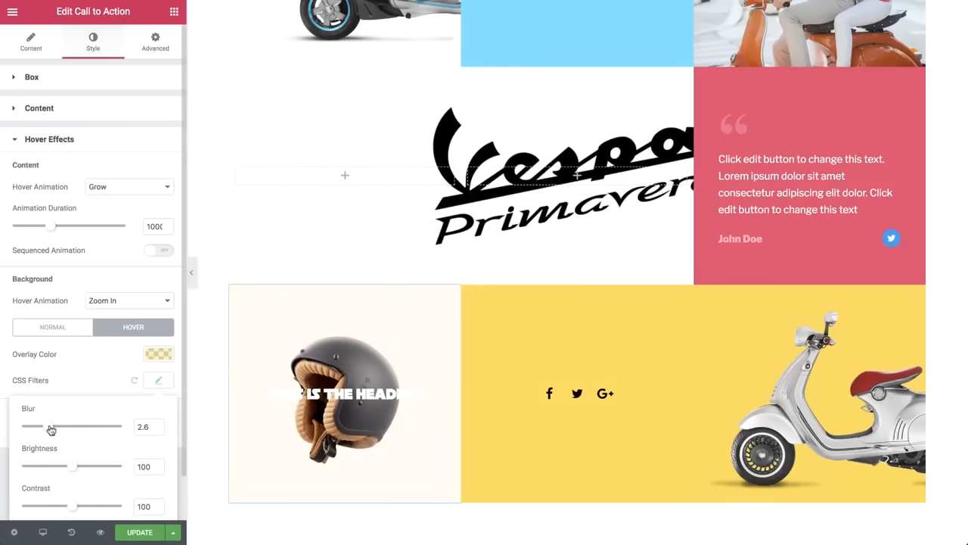
- Add a new single-column section below the gallery rows
{"action": "left_click", "coordinate": [173, 13]}
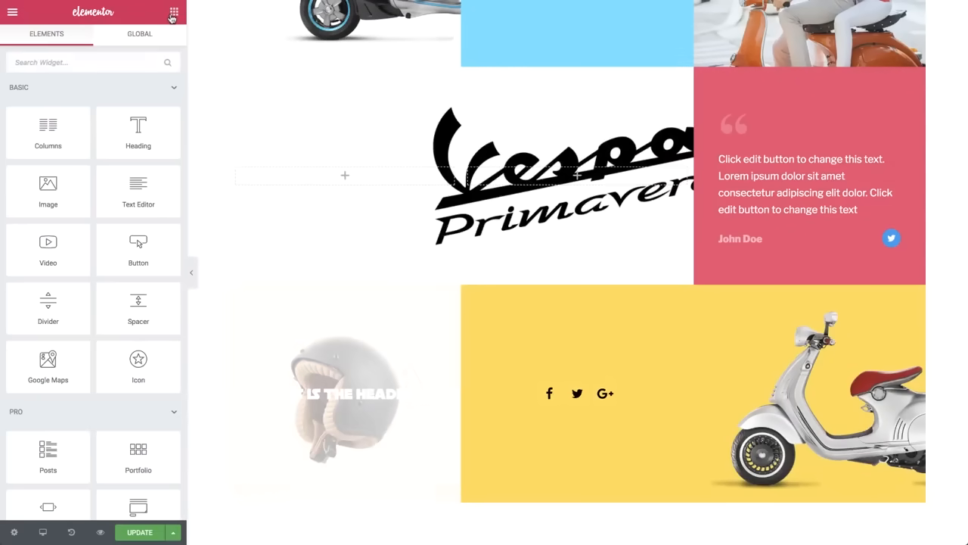
{"action": "scroll", "coordinate": [564, 389], "scroll_direction": "down", "scroll_amount": 3}
{"action": "scroll", "coordinate": [563, 389], "scroll_direction": "down", "scroll_amount": 1}
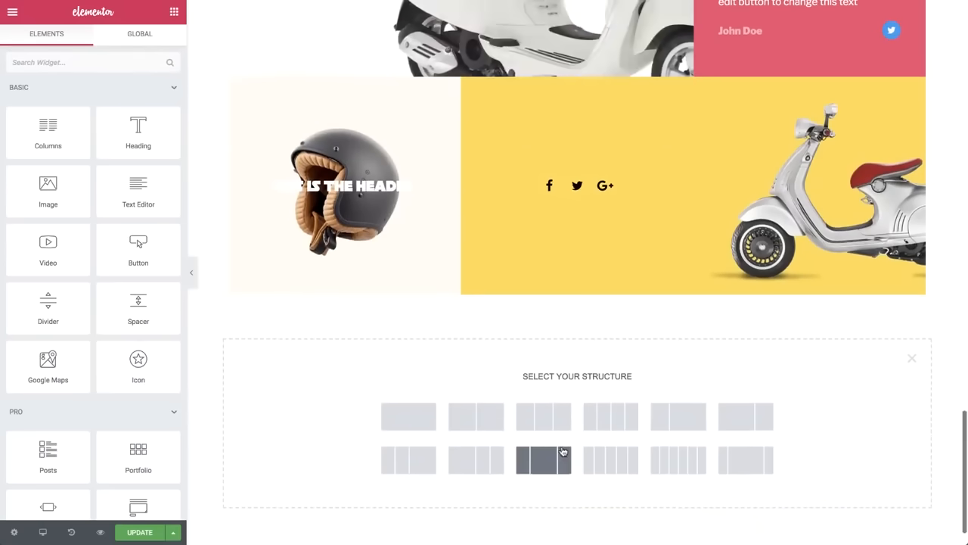
{"action": "left_click", "coordinate": [408, 417]}
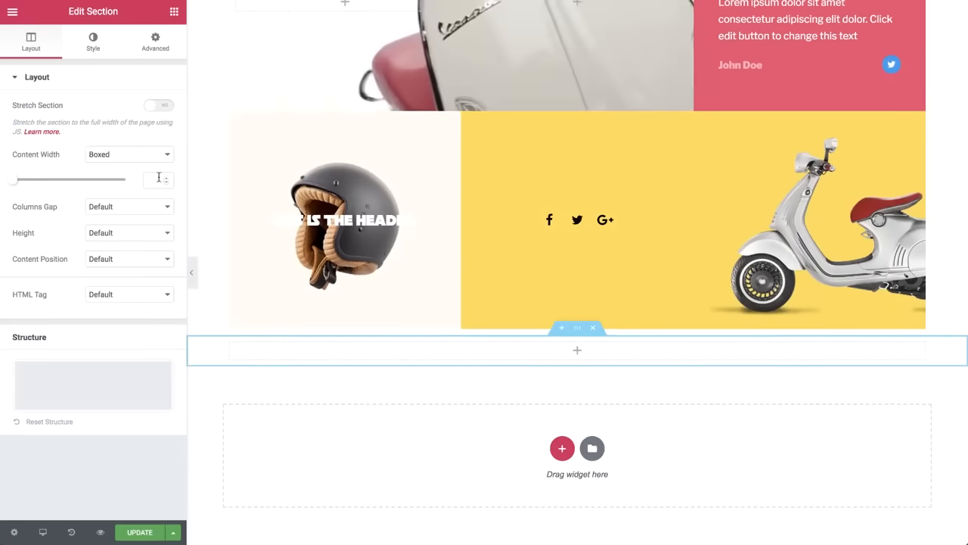
- Give the new section a boxed content width of 500, a minimum height of 800 px and a Middle content position
{"action": "left_click", "coordinate": [133, 236]}
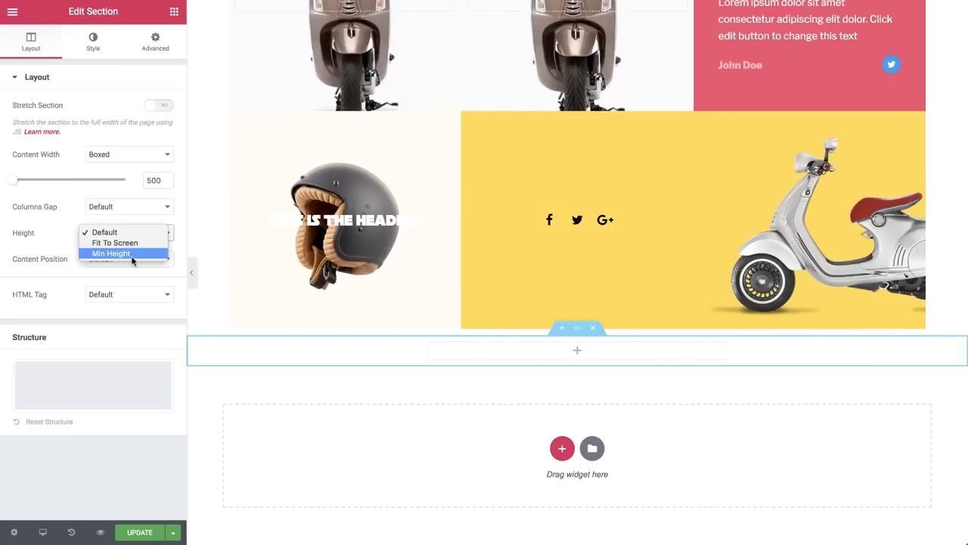
{"action": "left_click", "coordinate": [121, 254]}
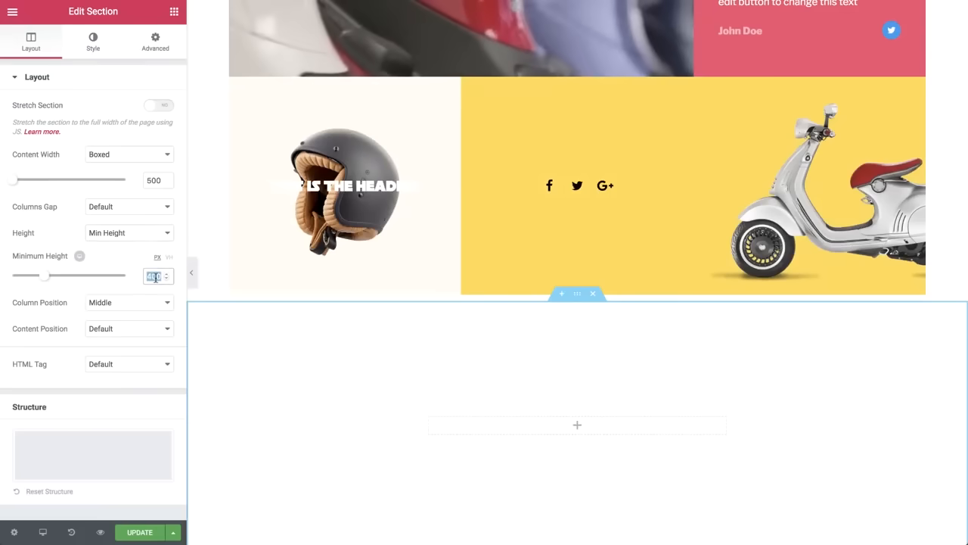
{"action": "type", "text": "800"}
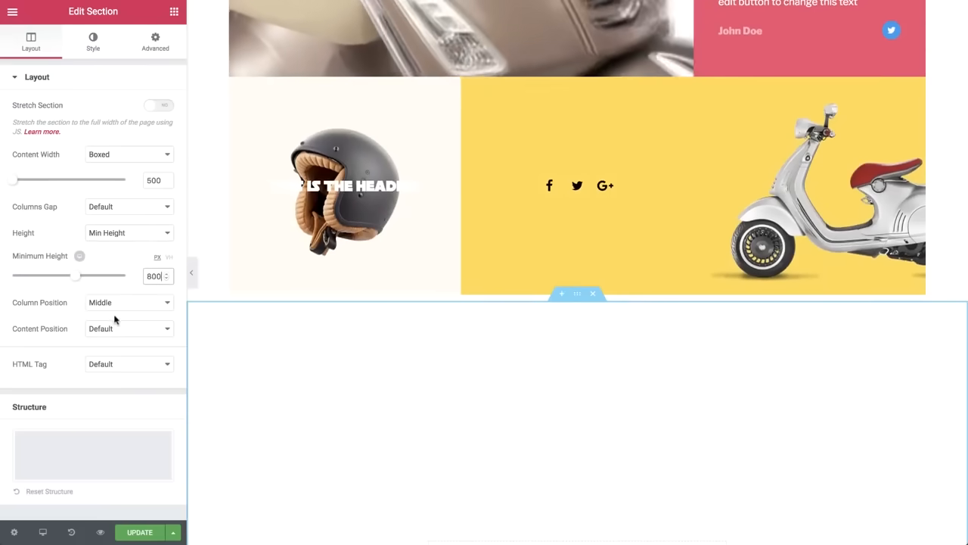
{"action": "left_click", "coordinate": [109, 330]}
{"action": "left_click", "coordinate": [113, 349]}
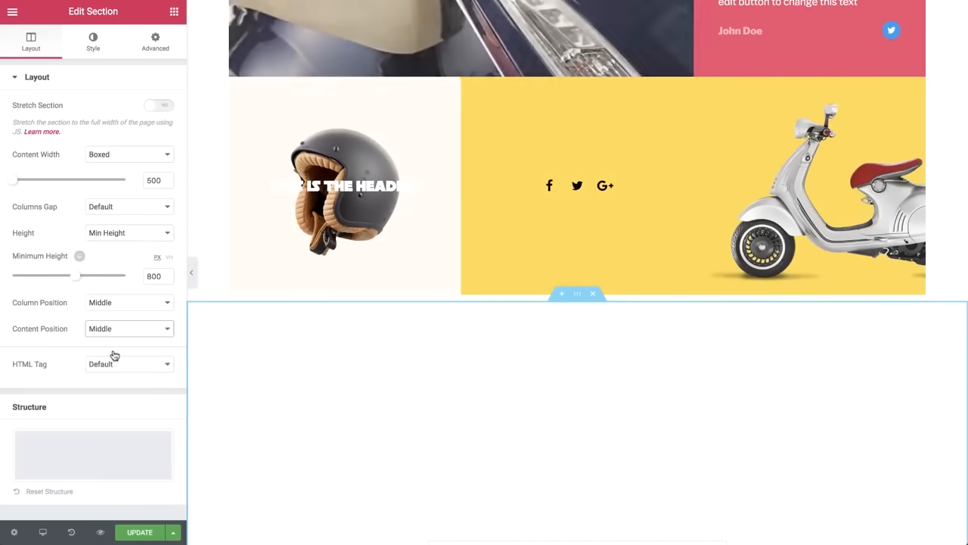
- Give the new section a classic background in the pinkish-red swatch color #e83f6f
{"action": "left_click", "coordinate": [90, 47]}
{"action": "left_click", "coordinate": [101, 138]}
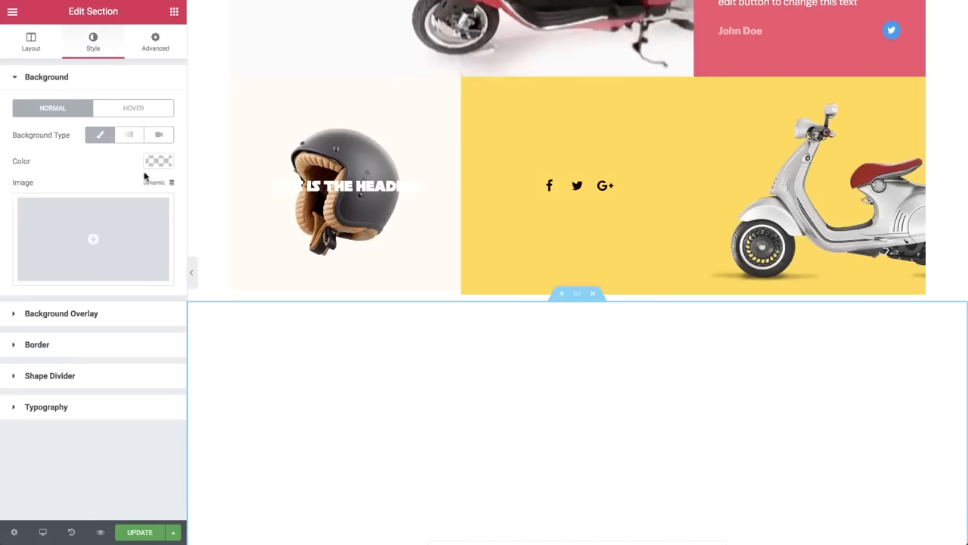
{"action": "left_click", "coordinate": [159, 160]}
{"action": "left_click", "coordinate": [127, 318]}
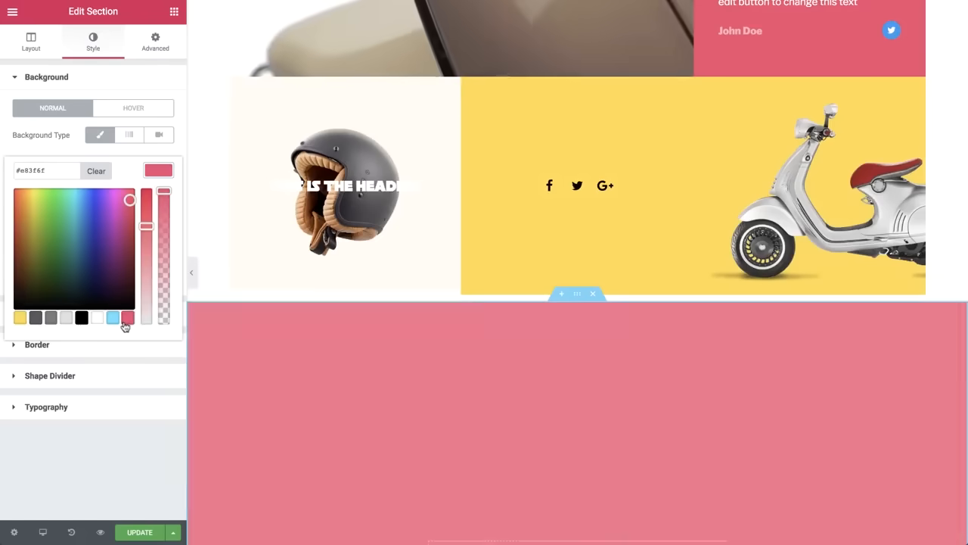
{"action": "left_click", "coordinate": [153, 172]}
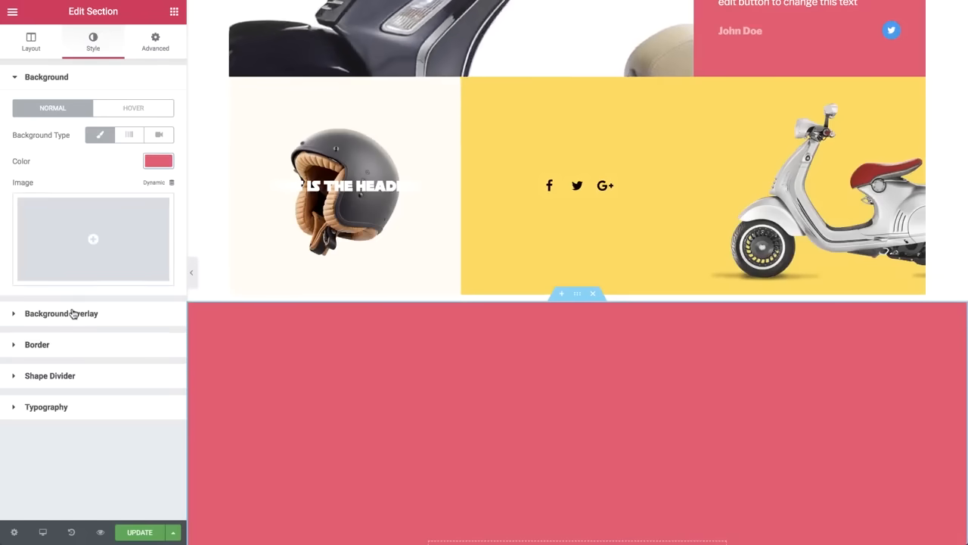
- Add a classic background overlay to the section using 08-contact.png, the yellow and black scooter
{"action": "left_click", "coordinate": [73, 313]}
{"action": "left_click", "coordinate": [106, 166]}
{"action": "left_click", "coordinate": [80, 243]}
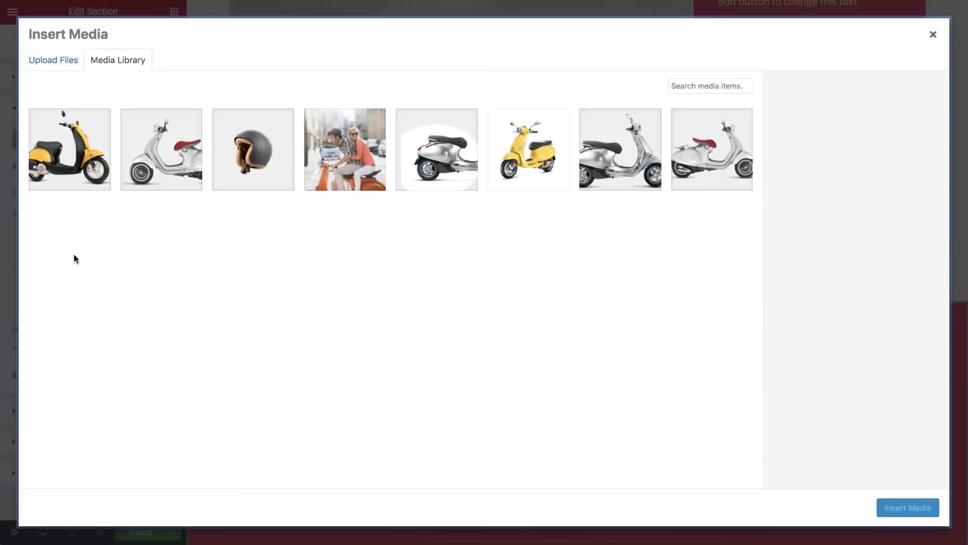
{"action": "left_click", "coordinate": [84, 109]}
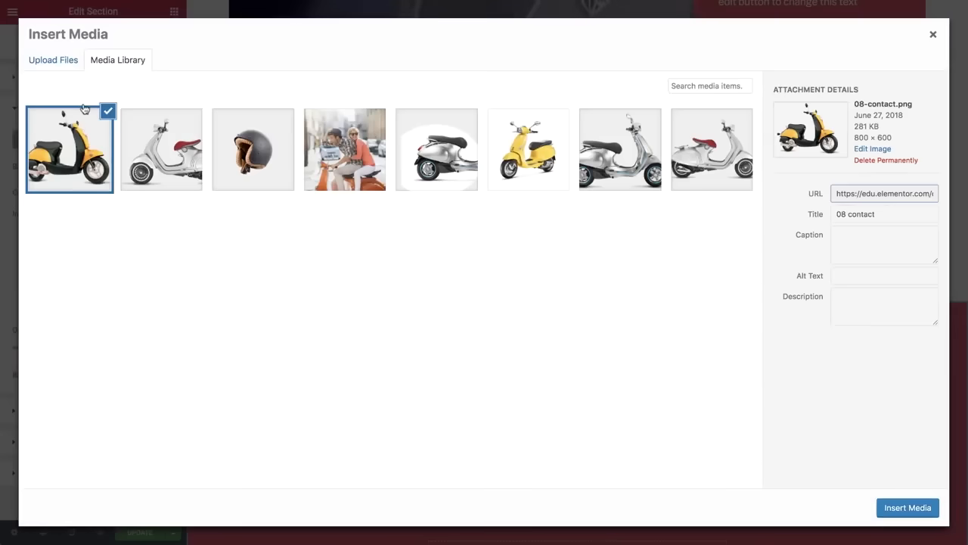
{"action": "left_click", "coordinate": [906, 509]}
- Set the overlay image's position to Center Center and its repeat to No-repeat
{"action": "left_click", "coordinate": [119, 336]}
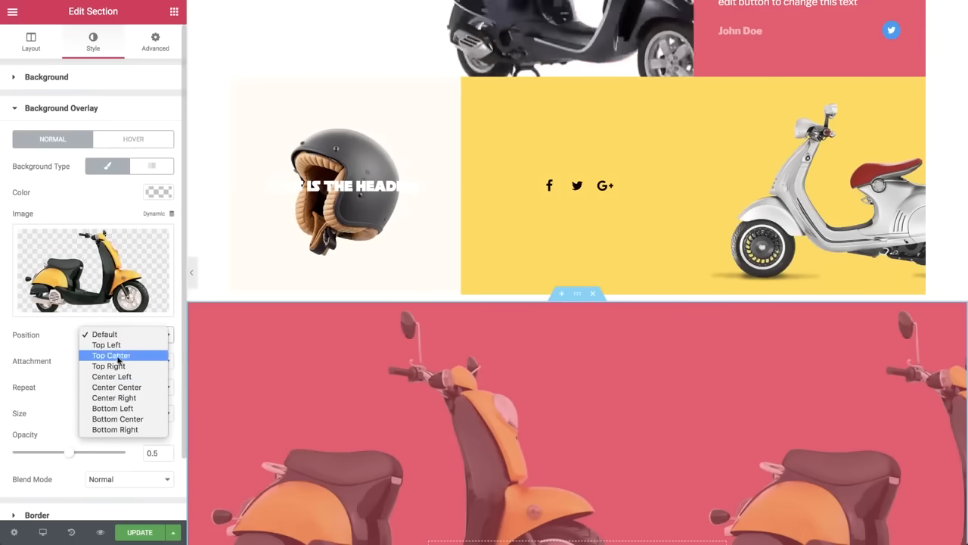
{"action": "left_click", "coordinate": [123, 388]}
{"action": "left_click", "coordinate": [115, 386]}
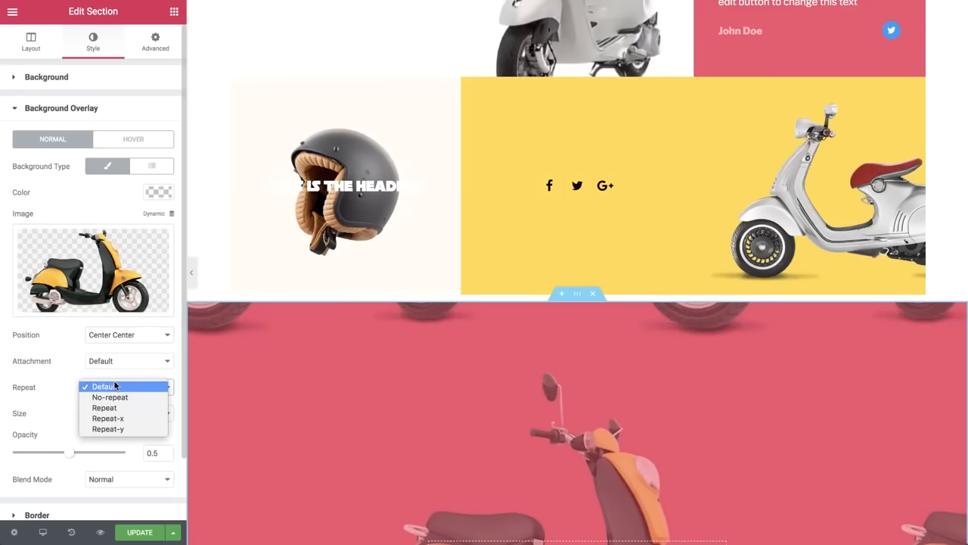
{"action": "left_click", "coordinate": [114, 397]}
- Try the Contain size on the overlay image and set it back to Default
{"action": "left_click", "coordinate": [113, 413]}
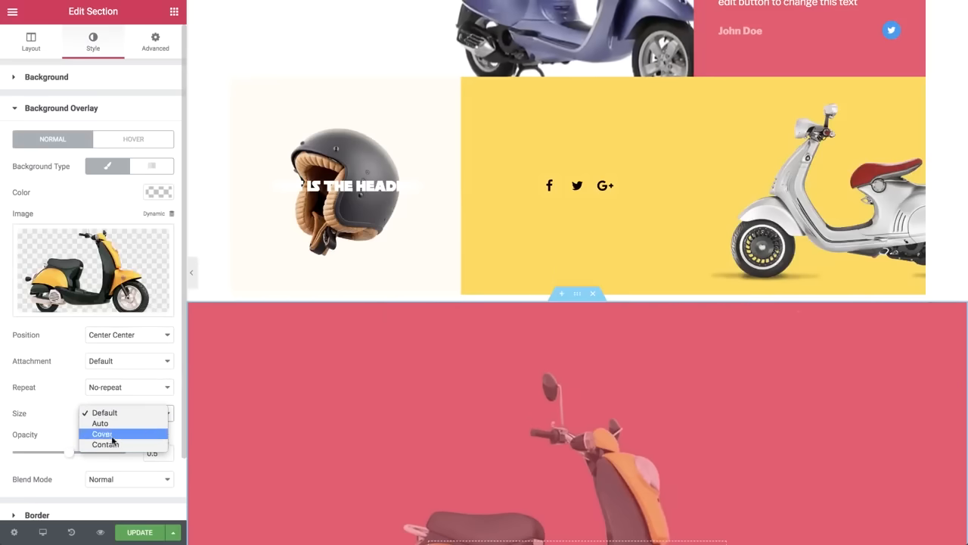
{"action": "left_click", "coordinate": [106, 444]}
{"action": "scroll", "coordinate": [289, 451], "scroll_direction": "down", "scroll_amount": 4}
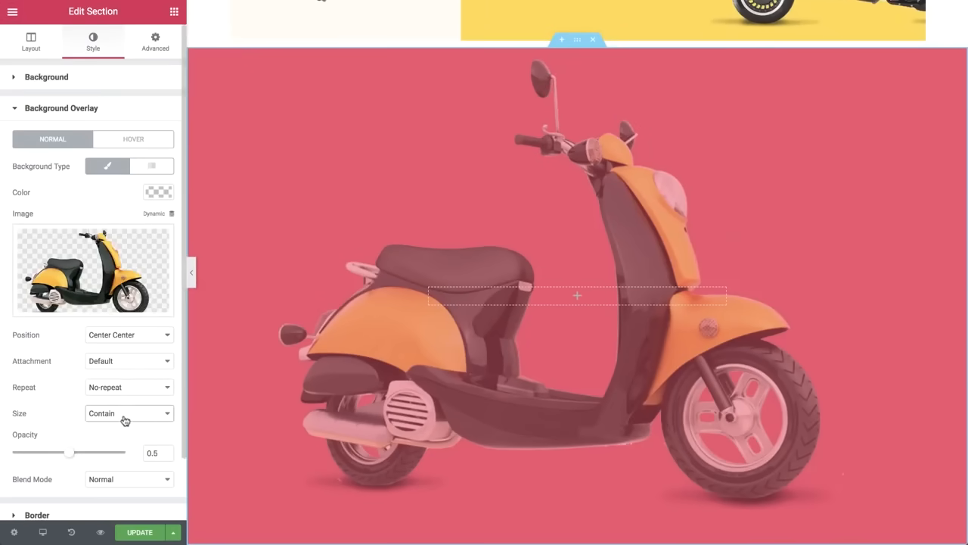
{"action": "left_click", "coordinate": [109, 382]}
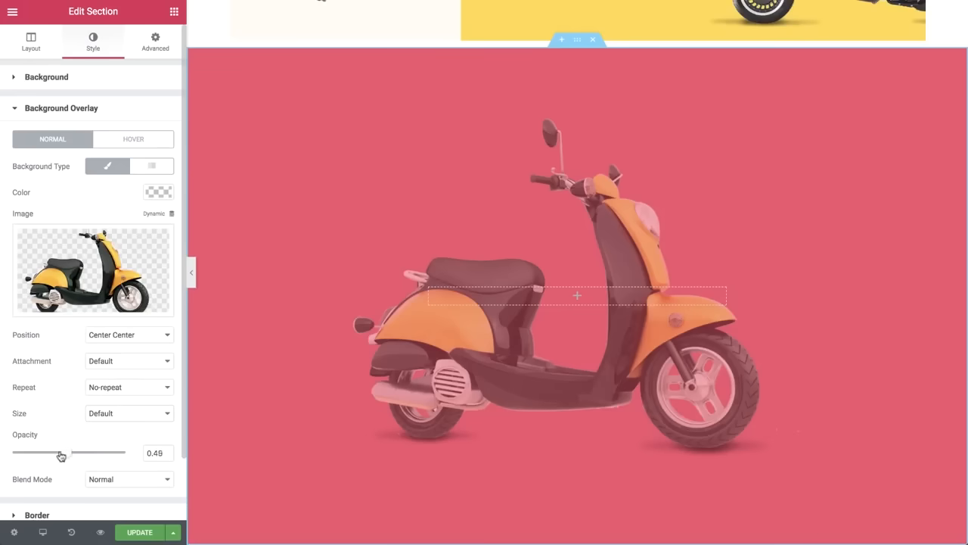
- Set the scooter overlay's opacity to 0.14 and its blend mode to Multiply
{"action": "left_click_drag", "start_coordinate": [60, 454], "coordinate": [28, 456]}
{"action": "left_click", "coordinate": [110, 480]}
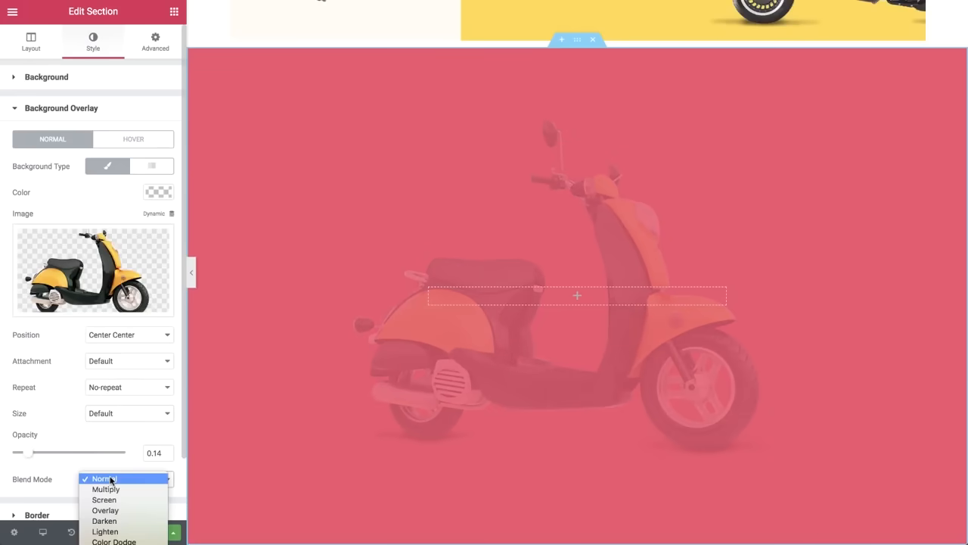
{"action": "left_click", "coordinate": [111, 479]}
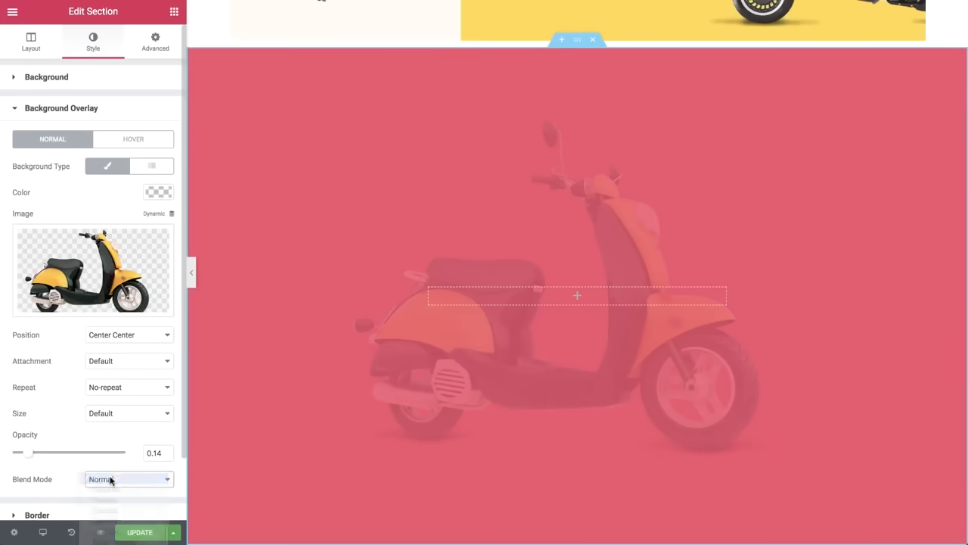
{"action": "scroll", "coordinate": [110, 481], "scroll_direction": "down", "scroll_amount": 2}
{"action": "left_click", "coordinate": [109, 412]}
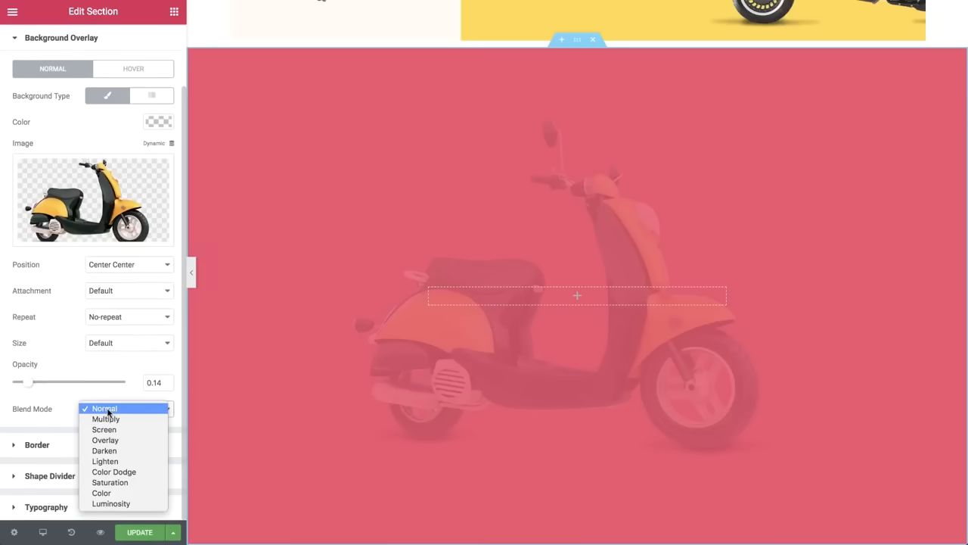
{"action": "left_click", "coordinate": [106, 419]}
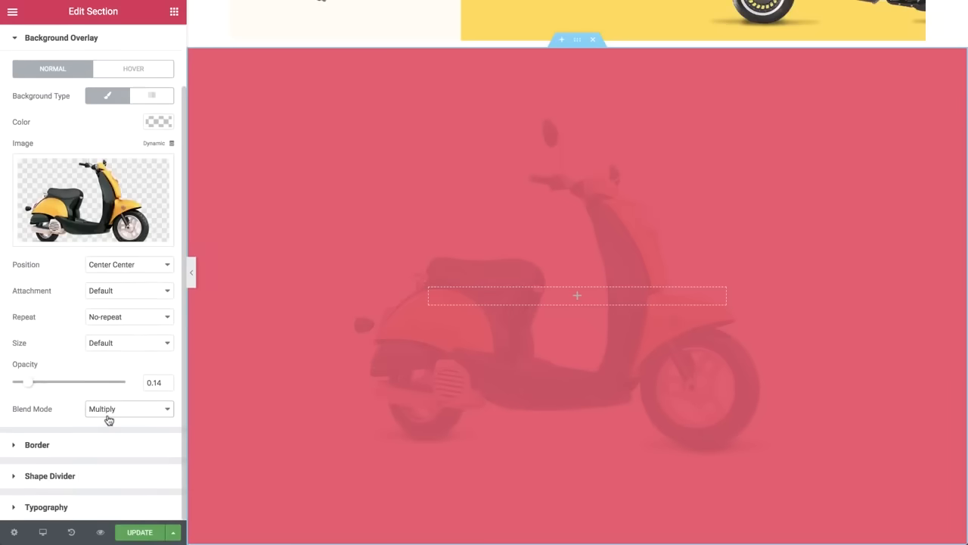
- Add a heading reading "YES!" to the red section and apply the ABOUT heading's copied style to it
{"action": "left_click", "coordinate": [175, 11]}
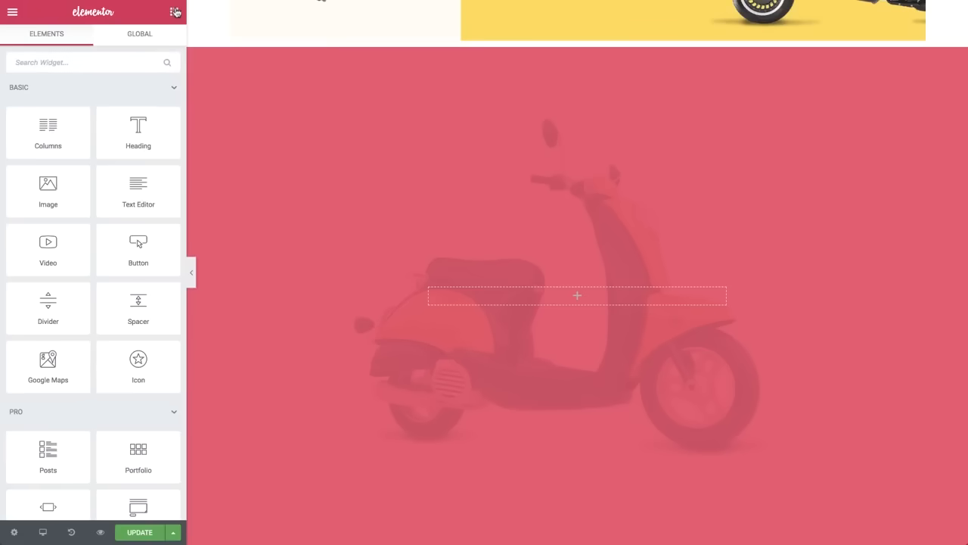
{"action": "left_click_drag", "start_coordinate": [165, 135], "coordinate": [522, 297]}
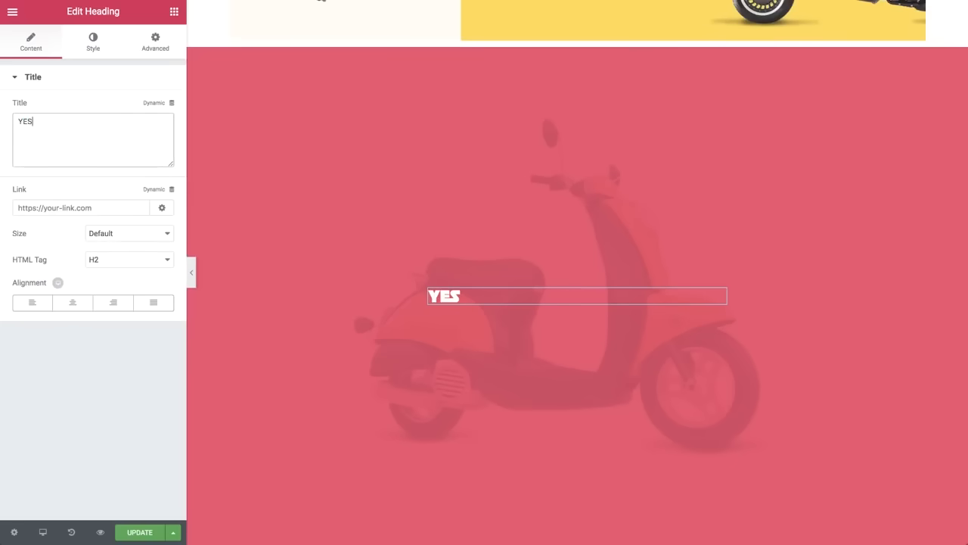
{"action": "scroll", "coordinate": [334, 141], "scroll_direction": "up", "scroll_amount": 15}
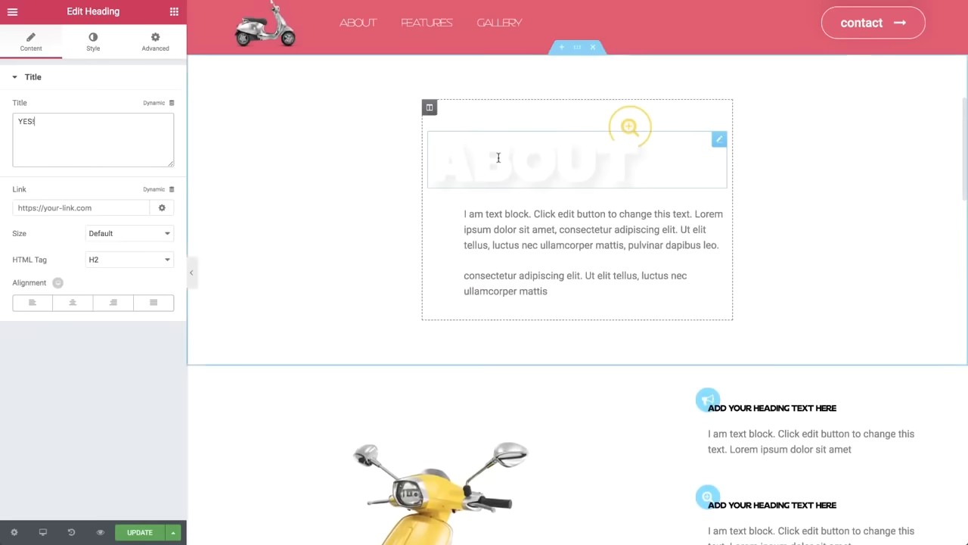
{"action": "right_click", "coordinate": [497, 159]}
{"action": "left_click", "coordinate": [530, 211]}
{"action": "scroll", "coordinate": [534, 214], "scroll_direction": "down", "scroll_amount": 20}
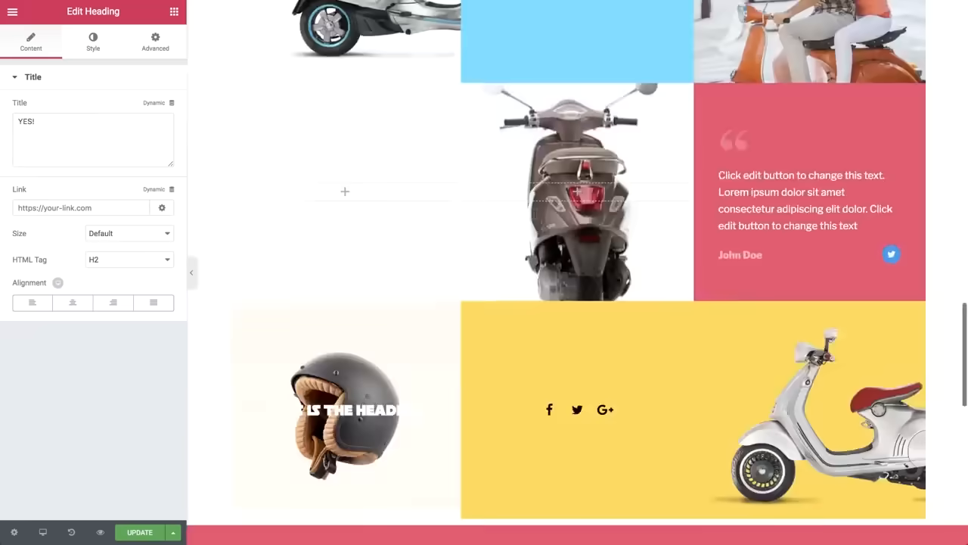
{"action": "scroll", "coordinate": [458, 113], "scroll_direction": "up", "scroll_amount": 3}
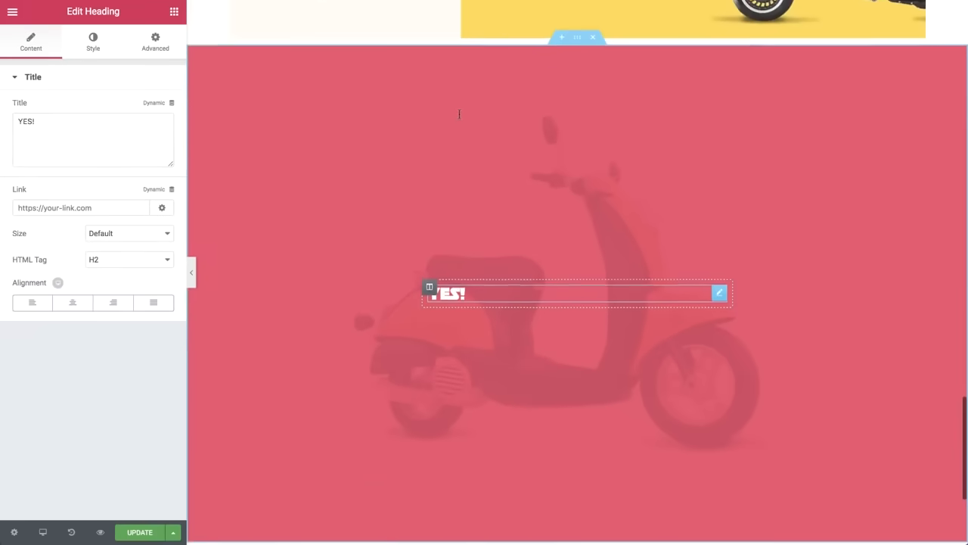
{"action": "right_click", "coordinate": [441, 297]}
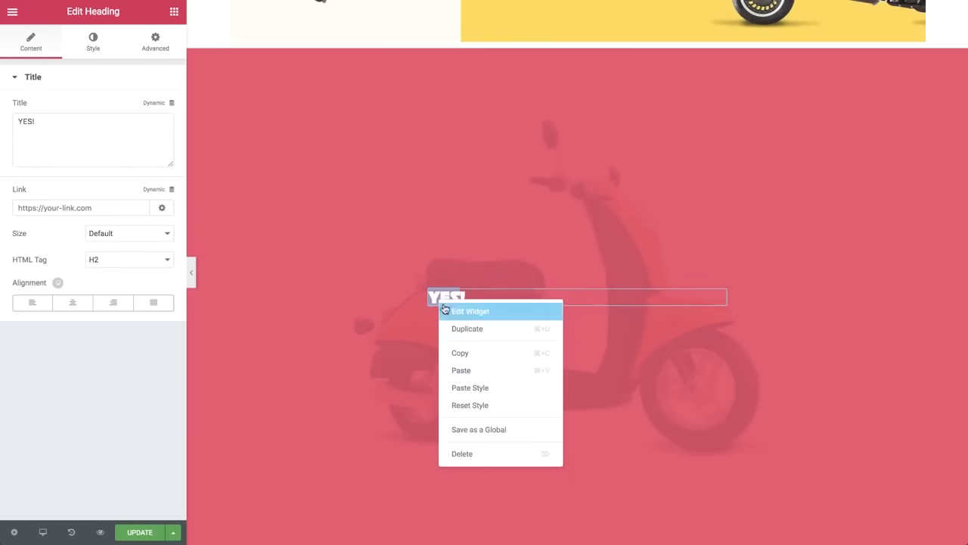
{"action": "left_click", "coordinate": [482, 389]}
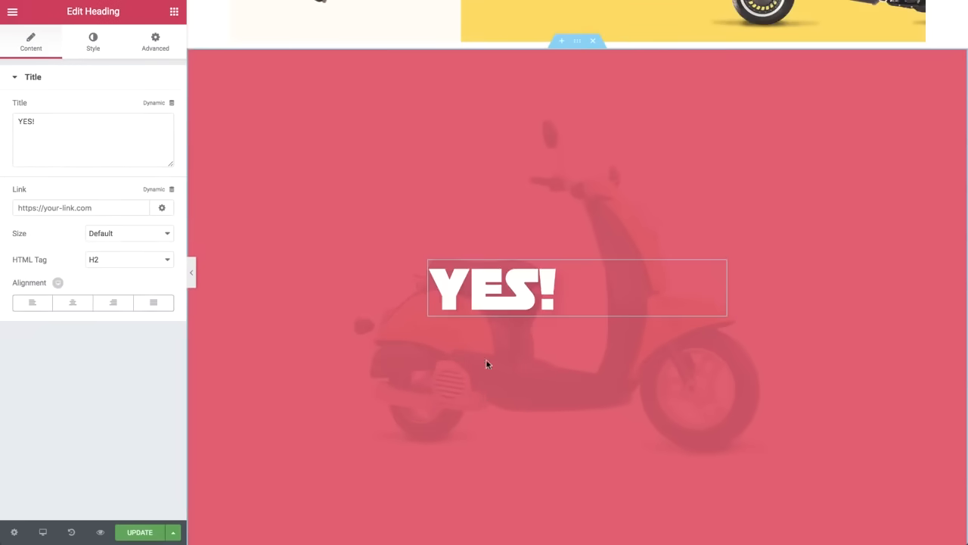
- Duplicate the YES! heading and change the copy's title to "I'M IN"
{"action": "right_click", "coordinate": [504, 281]}
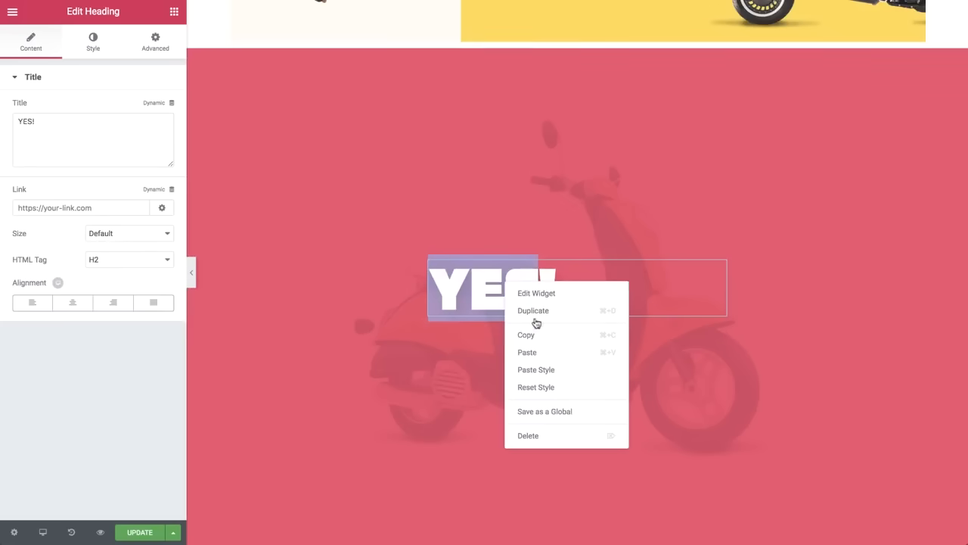
{"action": "left_click", "coordinate": [536, 320]}
{"action": "triple_click", "coordinate": [500, 318]}
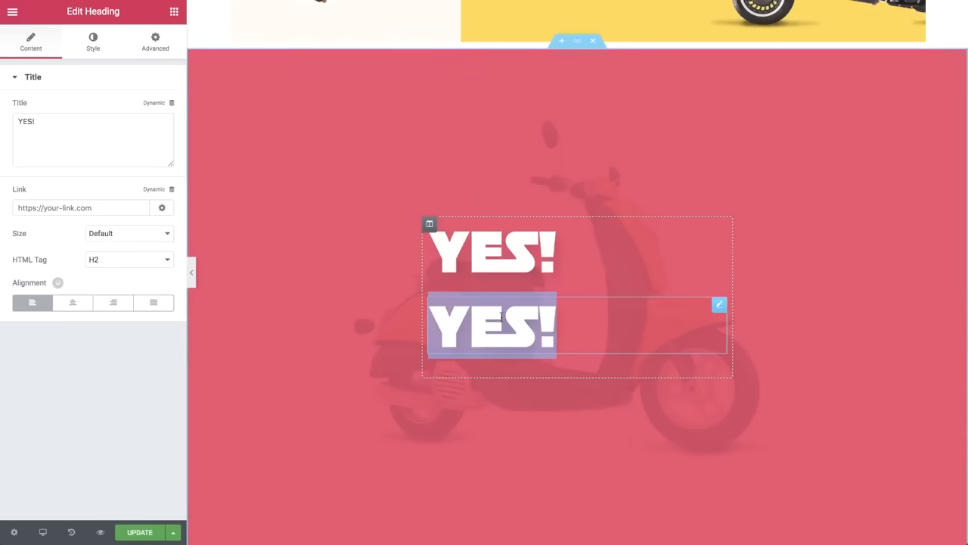
{"action": "type", "text": "I'M"}
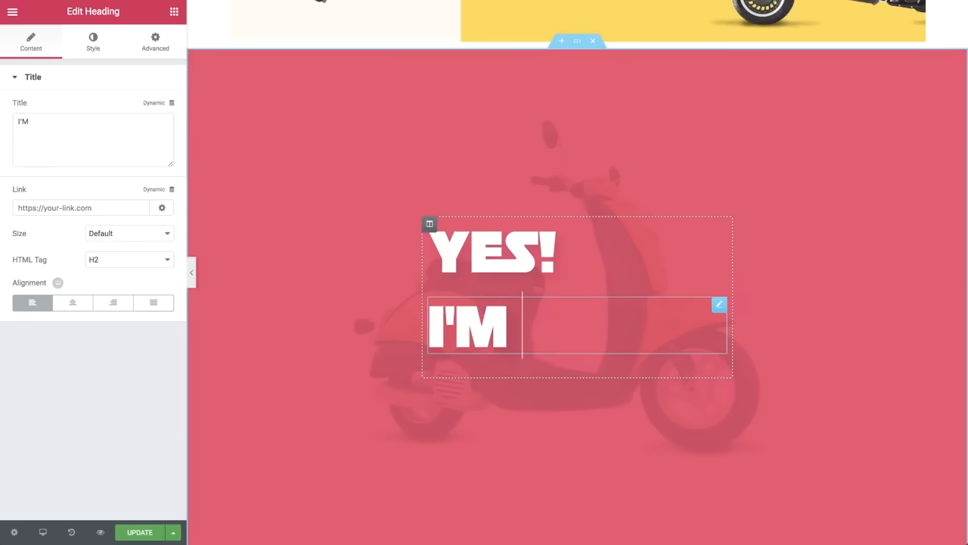
{"action": "type", "text": " IN"}
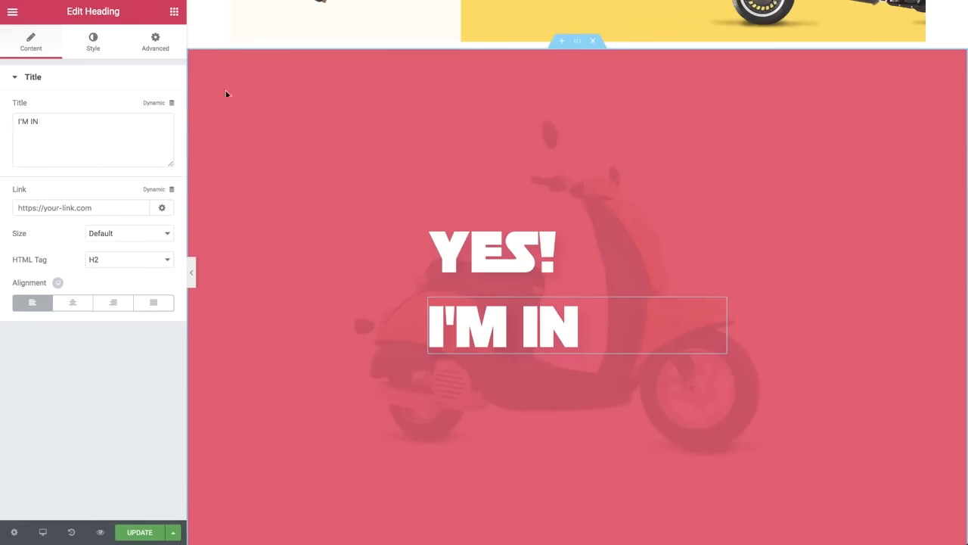
- Set the I'M IN heading's typography size to 120 px
{"action": "left_click", "coordinate": [106, 34]}
{"action": "left_click", "coordinate": [162, 136]}
{"action": "left_click", "coordinate": [143, 210]}
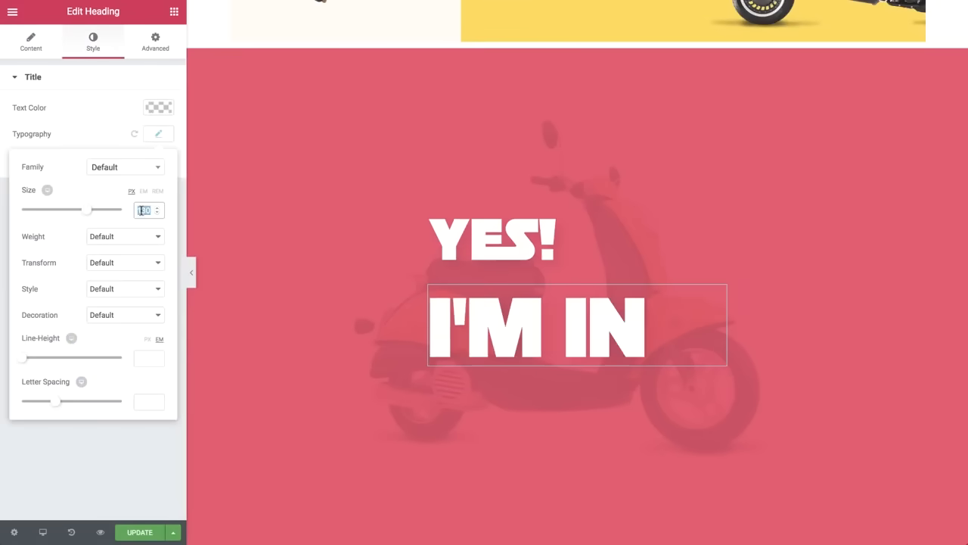
{"action": "type", "text": "120"}
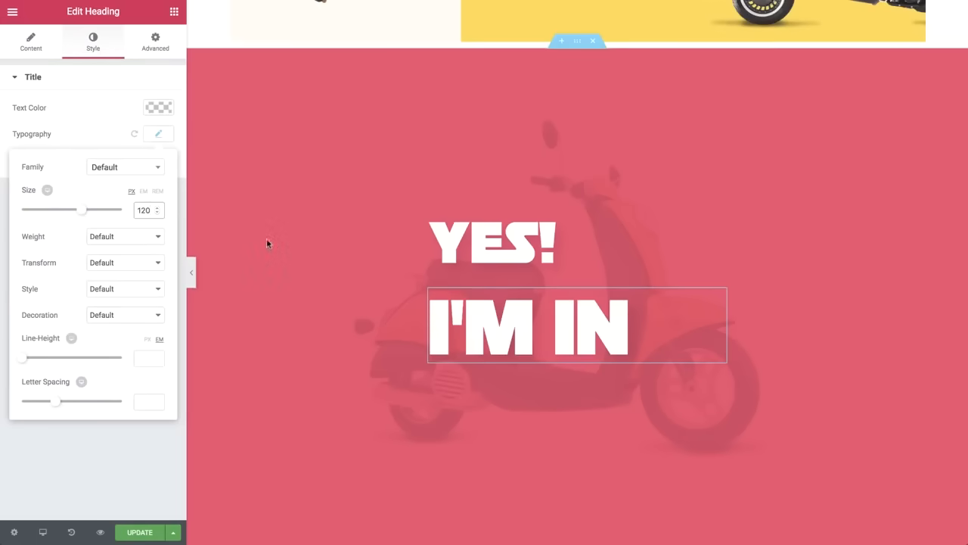
- Set the YES! heading's bottom margin to -45 px so it sits close to the line below
{"action": "left_click", "coordinate": [503, 255]}
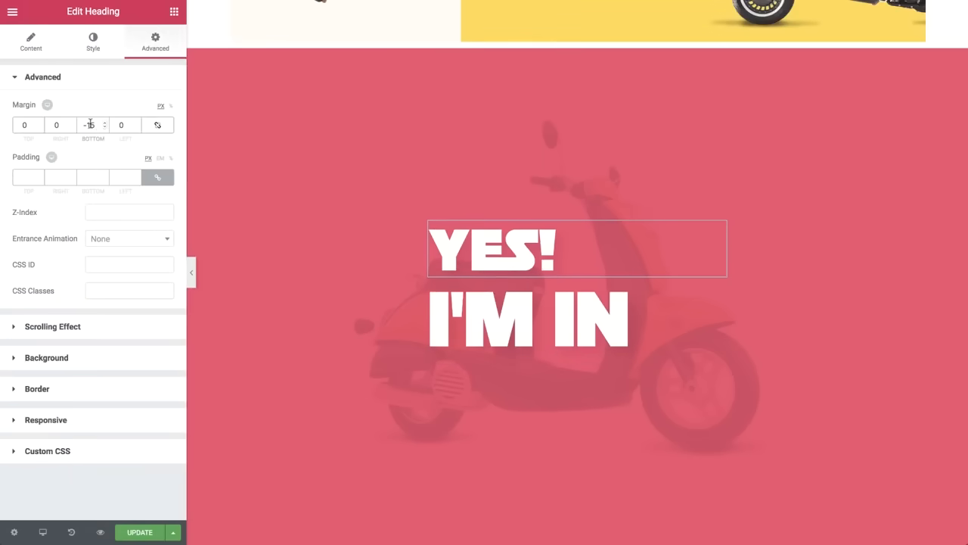
{"action": "type", "text": "-45"}
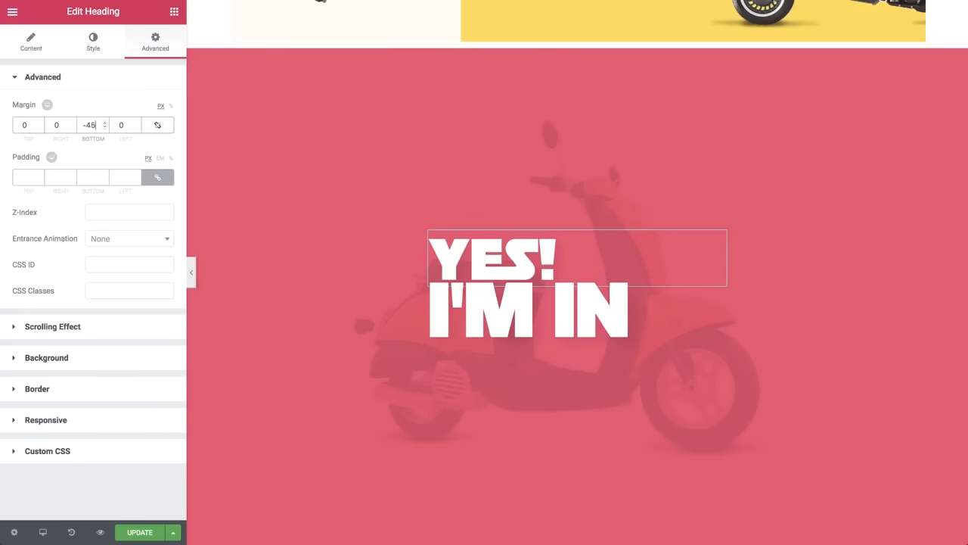
- Give the I'M IN heading a bottom margin of 50 px and a left margin of -20 px
{"action": "left_click", "coordinate": [521, 321]}
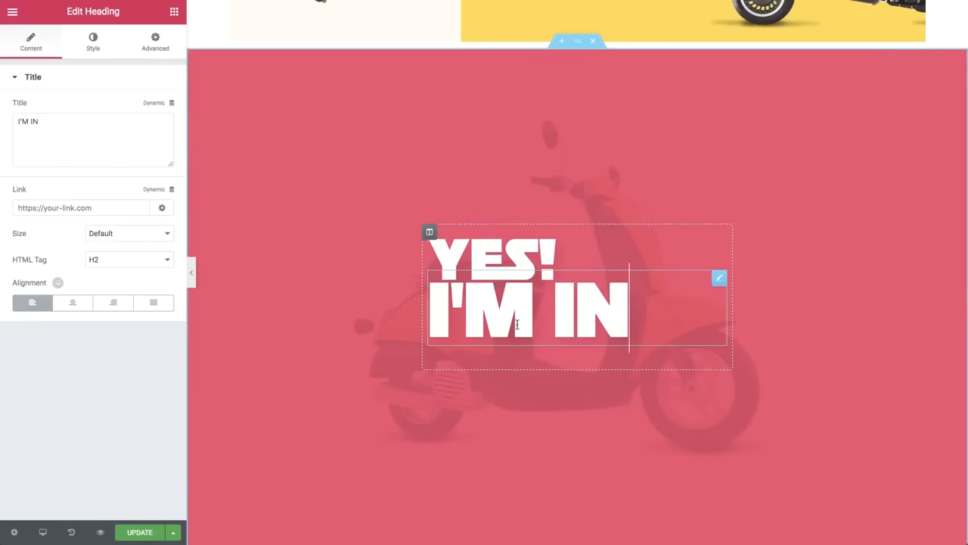
{"action": "left_click", "coordinate": [157, 42]}
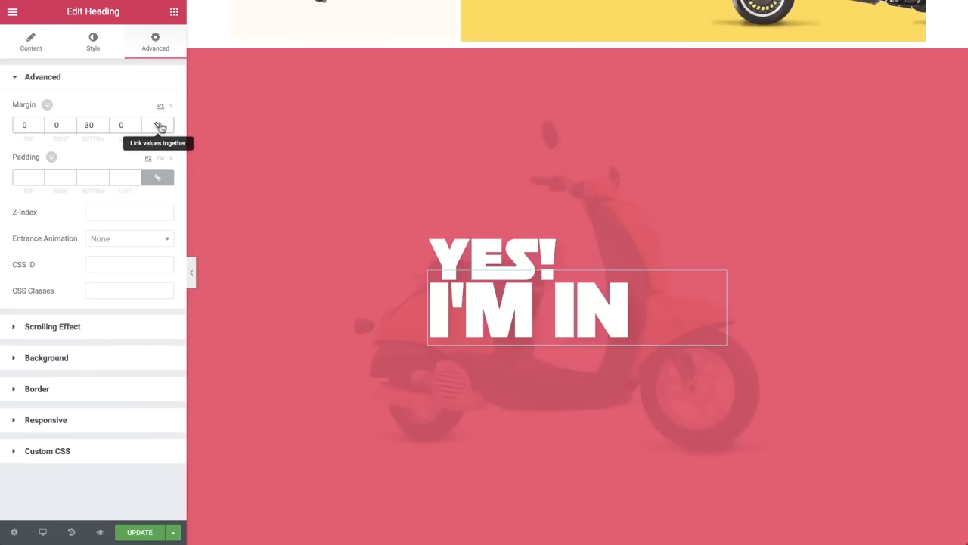
{"action": "double_click", "coordinate": [88, 126]}
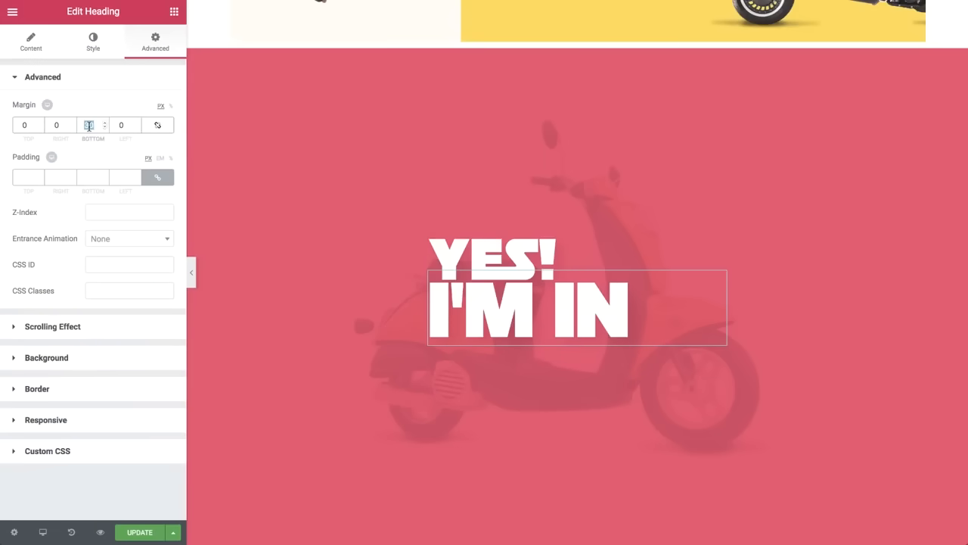
{"action": "type", "text": "50"}
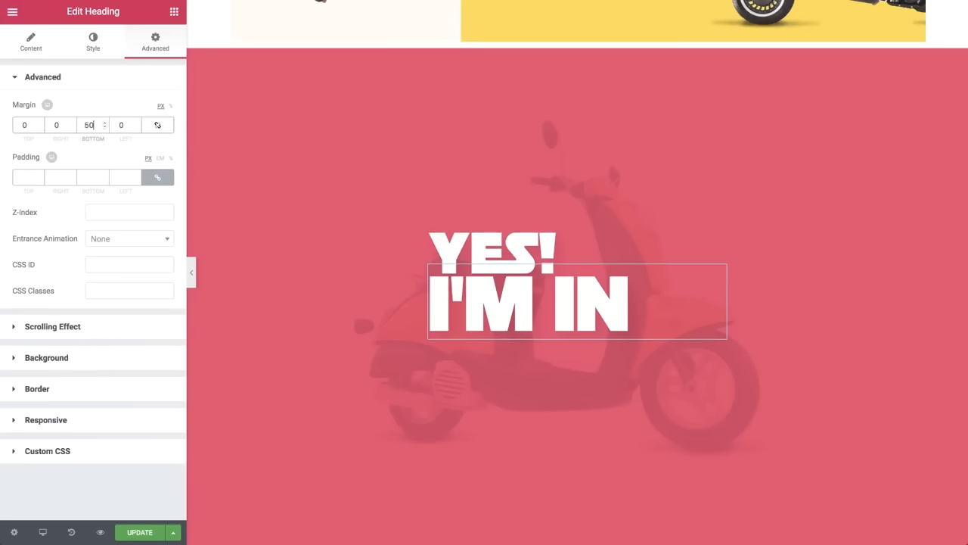
{"action": "left_click", "coordinate": [129, 129]}
{"action": "type", "text": "-1"}
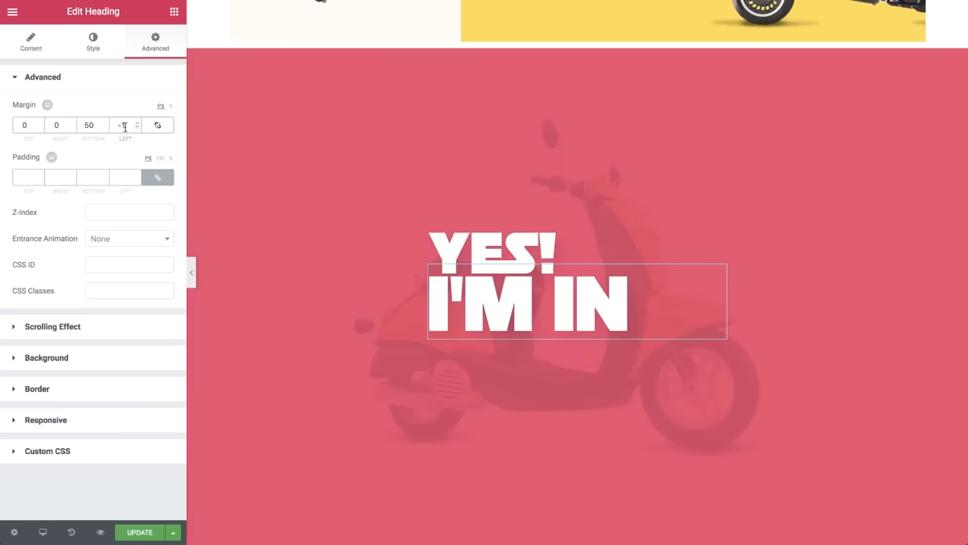
{"action": "type", "text": "0"}
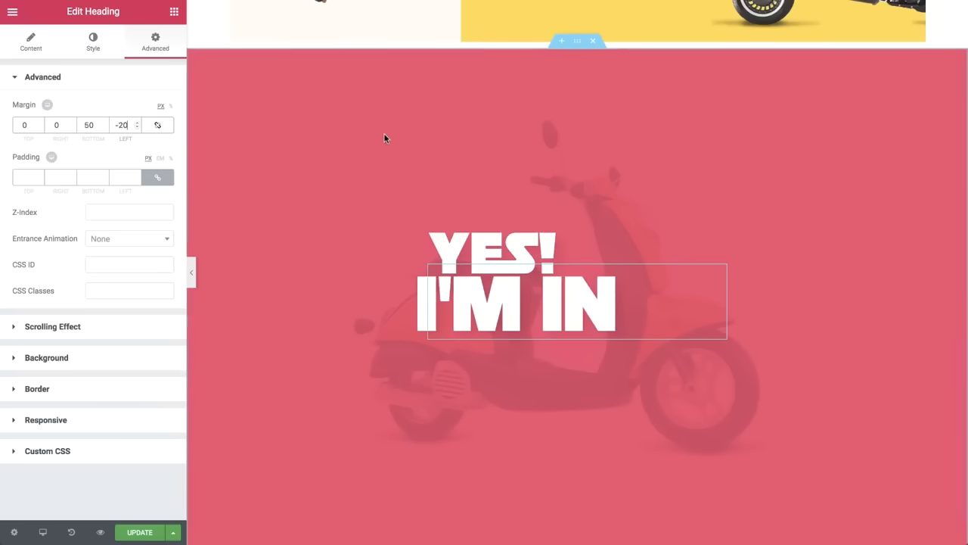
- Copy the round search-plus icon from the About section into the red section and place it above the YES! heading
{"action": "scroll", "coordinate": [384, 135], "scroll_direction": "up", "scroll_amount": 10}
{"action": "scroll", "coordinate": [384, 136], "scroll_direction": "up", "scroll_amount": 10}
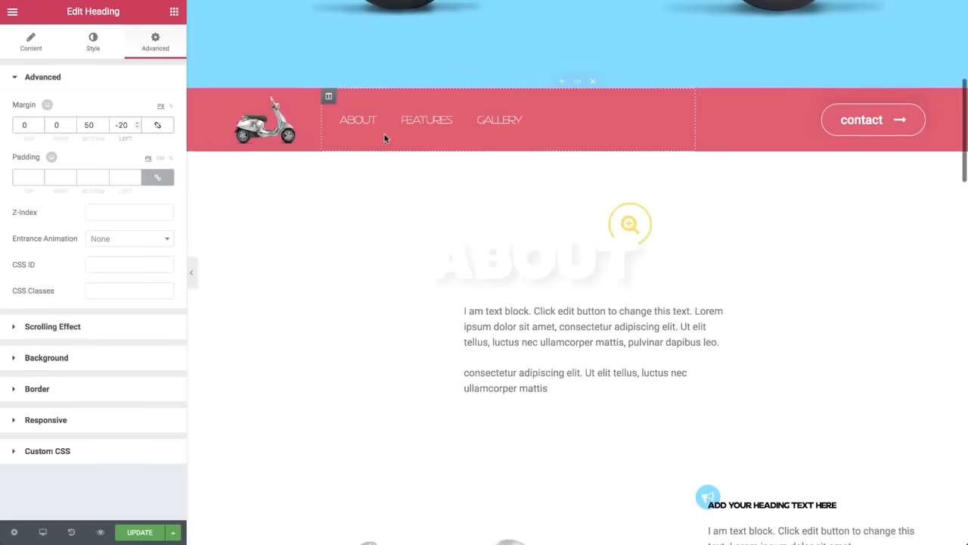
{"action": "right_click", "coordinate": [644, 219]}
{"action": "left_click", "coordinate": [679, 273]}
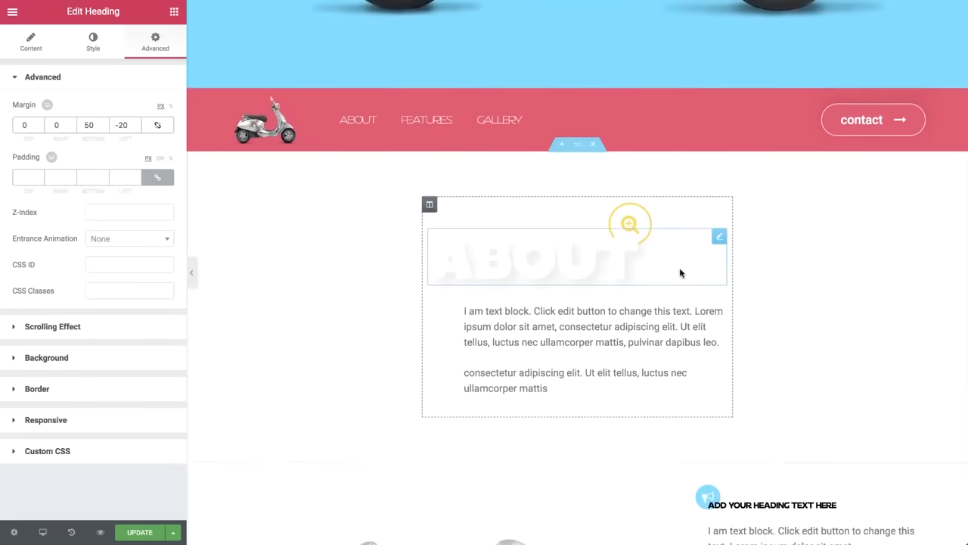
{"action": "scroll", "coordinate": [679, 273], "scroll_direction": "down", "scroll_amount": 15}
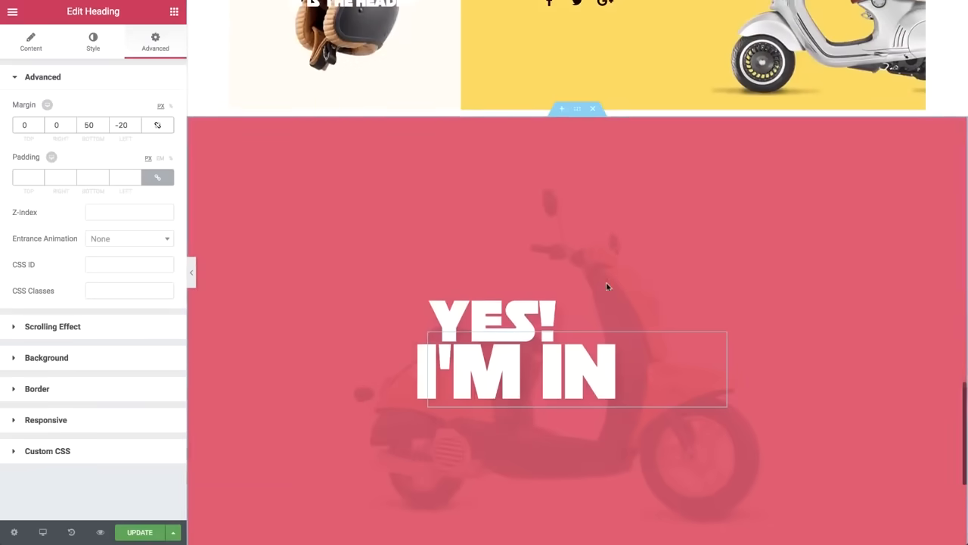
{"action": "right_click", "coordinate": [561, 305]}
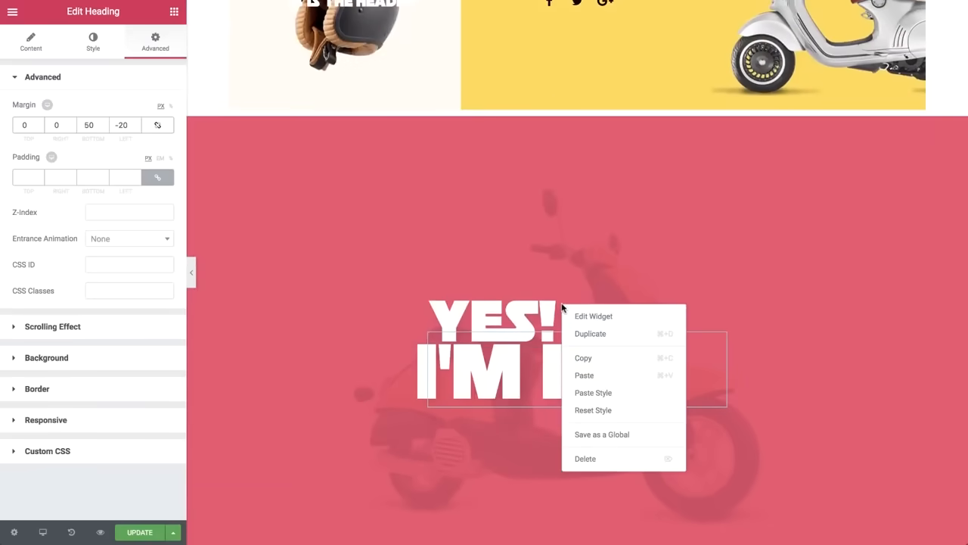
{"action": "left_click", "coordinate": [583, 375]}
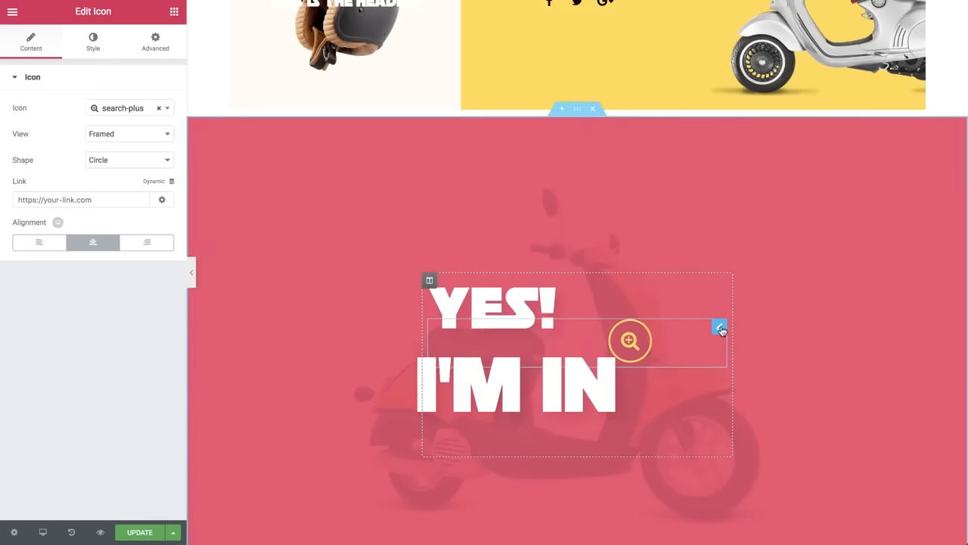
{"action": "left_click_drag", "start_coordinate": [719, 326], "coordinate": [721, 297]}
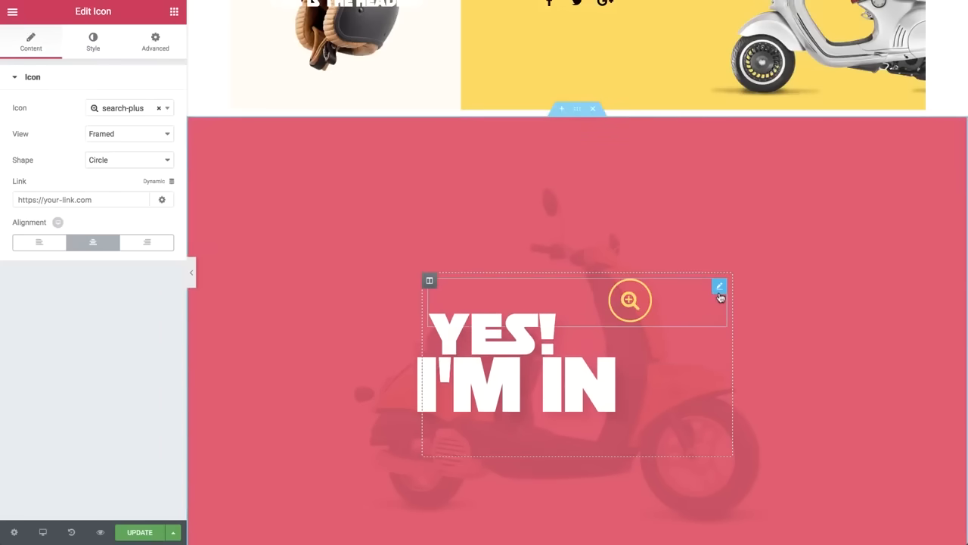
- Left-align the search-plus icon above the YES! heading and set its left margin to -35 px
{"action": "left_click", "coordinate": [43, 242]}
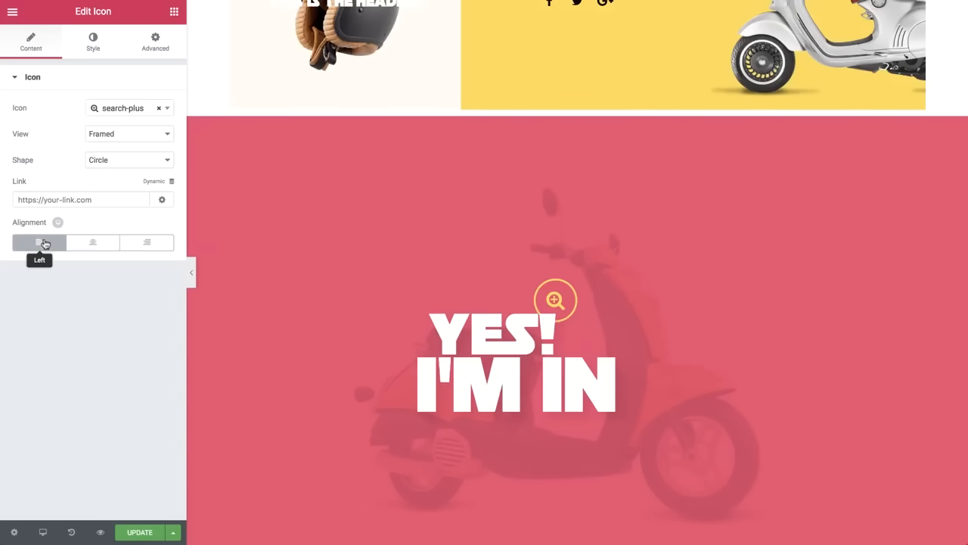
{"action": "left_click", "coordinate": [155, 41]}
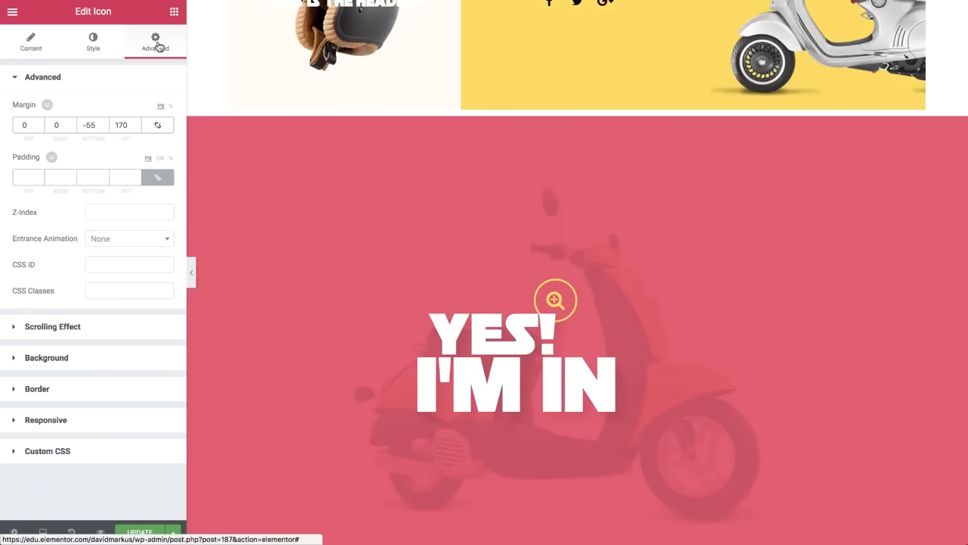
{"action": "double_click", "coordinate": [121, 125]}
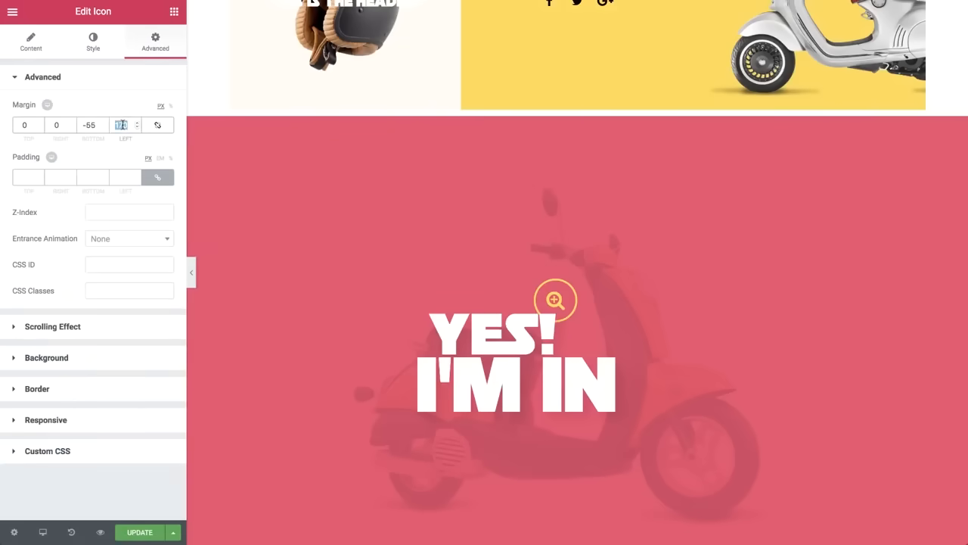
{"action": "type", "text": "0"}
{"action": "key", "text": "BackSpace"}
{"action": "type", "text": "-1"}
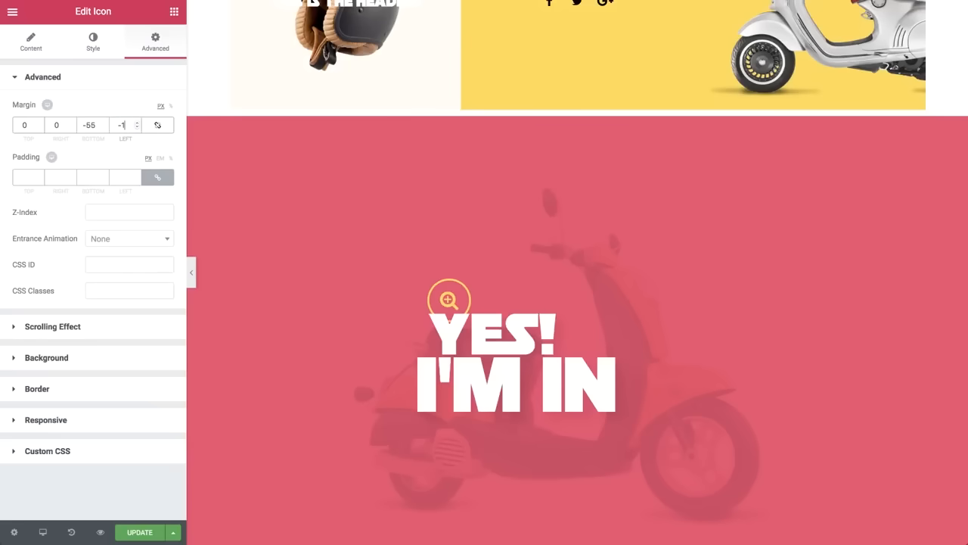
{"action": "type", "text": "14"}
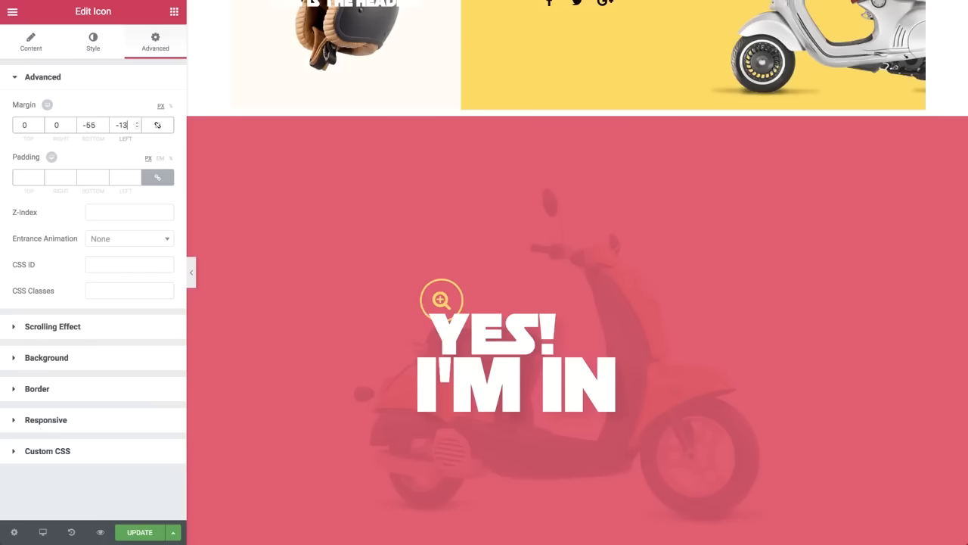
{"action": "double_click", "coordinate": [125, 124]}
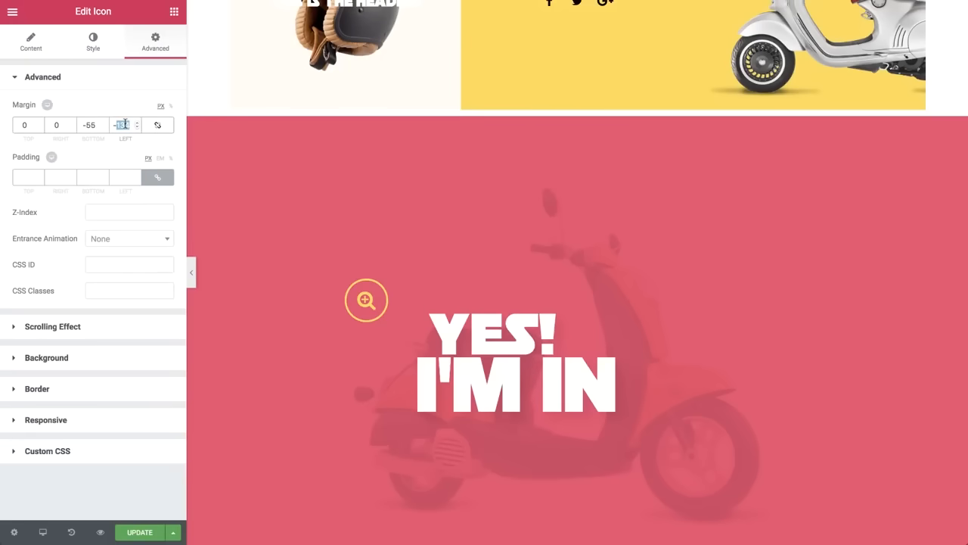
{"action": "type", "text": "35"}
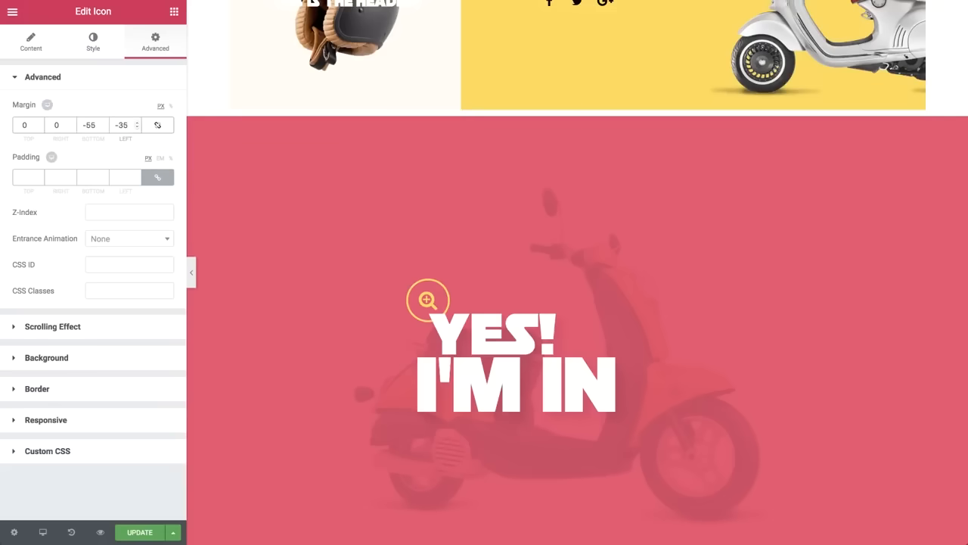
- Add a Form widget below the I'M IN heading and hide its field labels
{"action": "left_click", "coordinate": [174, 11]}
{"action": "scroll", "coordinate": [236, 106], "scroll_direction": "down", "scroll_amount": 3}
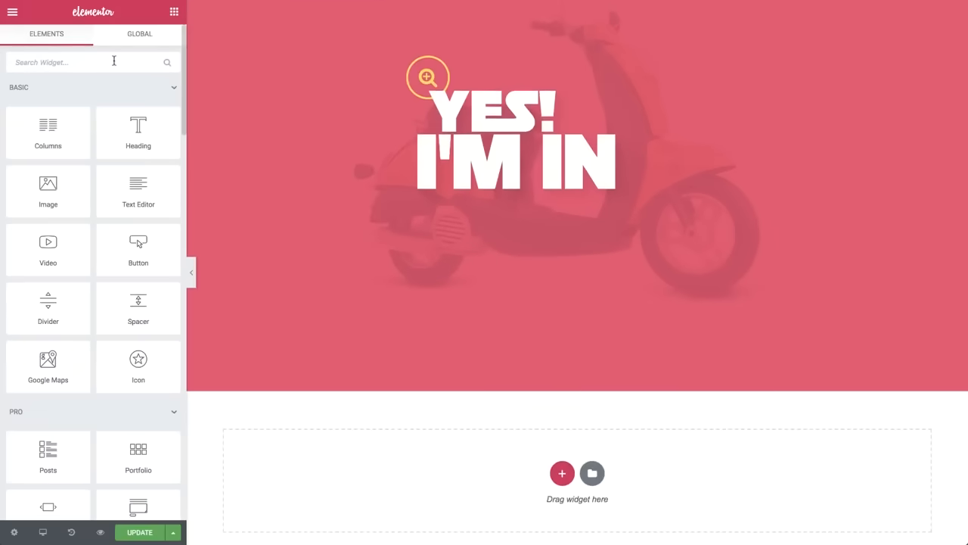
{"action": "type", "text": "form"}
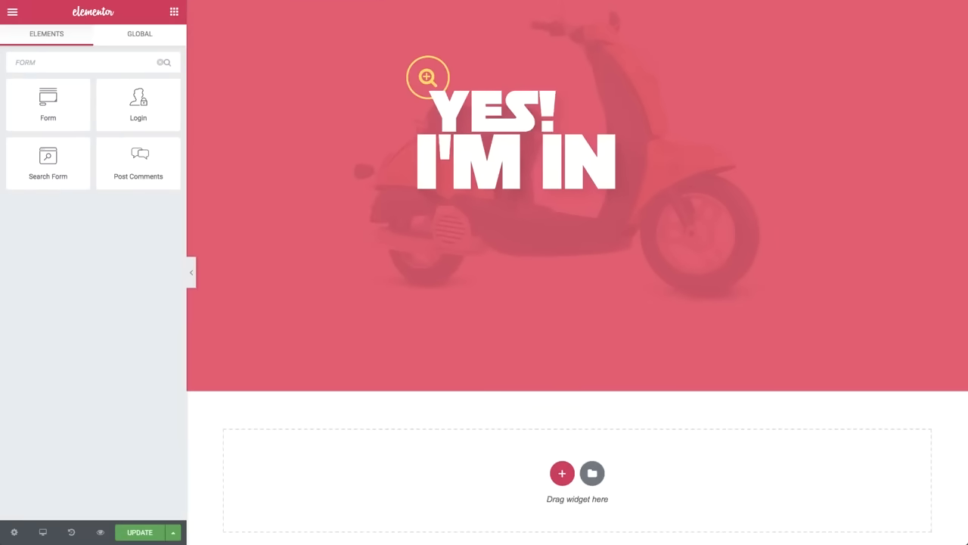
{"action": "left_click_drag", "start_coordinate": [81, 113], "coordinate": [525, 211]}
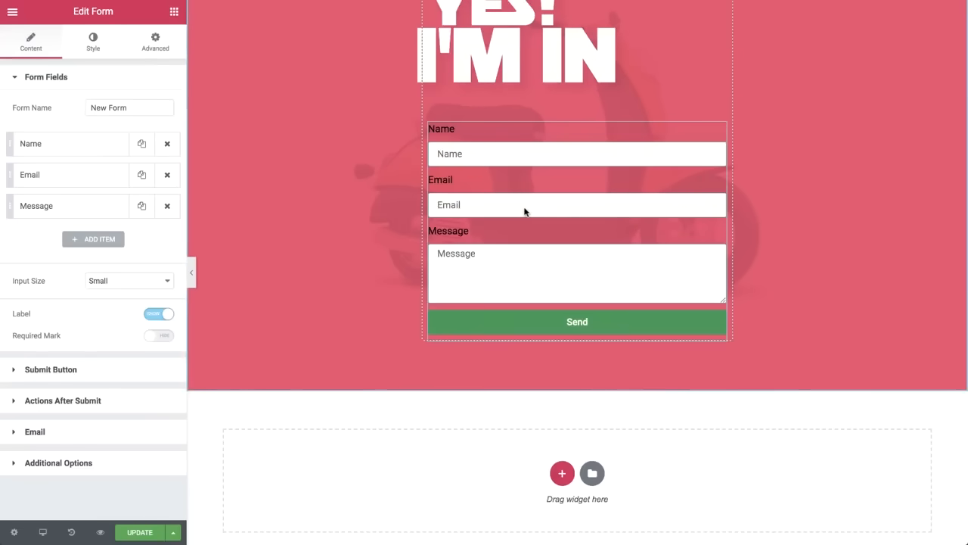
{"action": "left_click", "coordinate": [159, 313]}
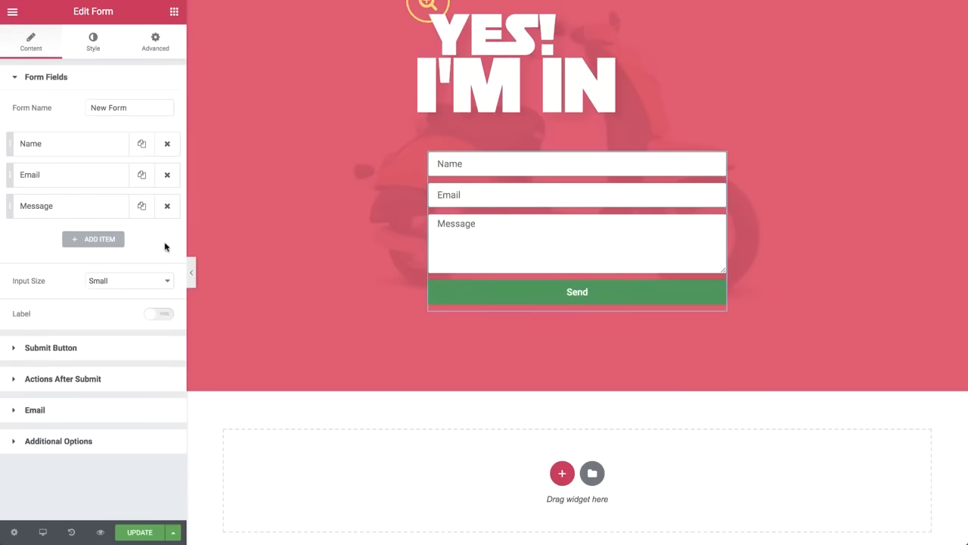
- Replace the form's Message field with a Tel field using the placeholder "TEL", and set the form's input size to Medium
{"action": "left_click", "coordinate": [167, 206]}
{"action": "left_click", "coordinate": [95, 209]}
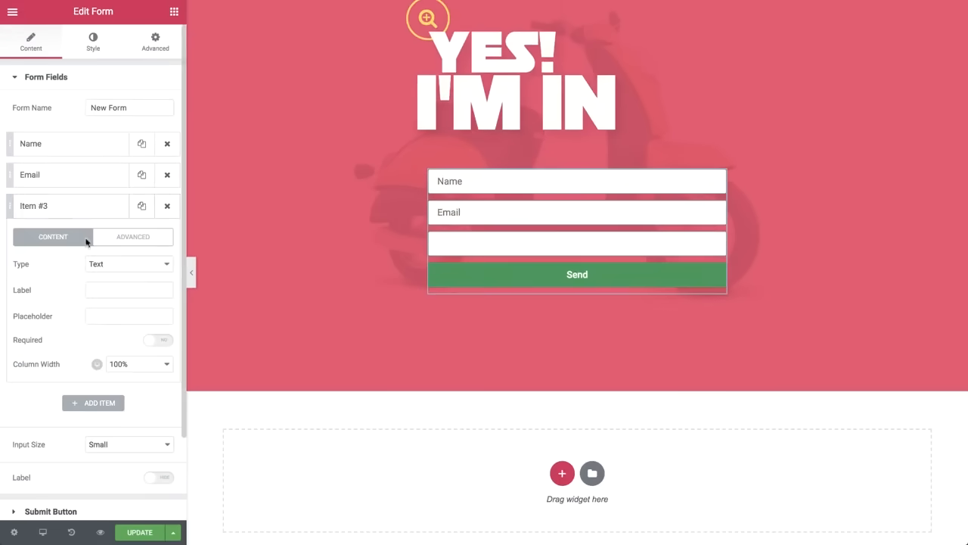
{"action": "left_click", "coordinate": [110, 265]}
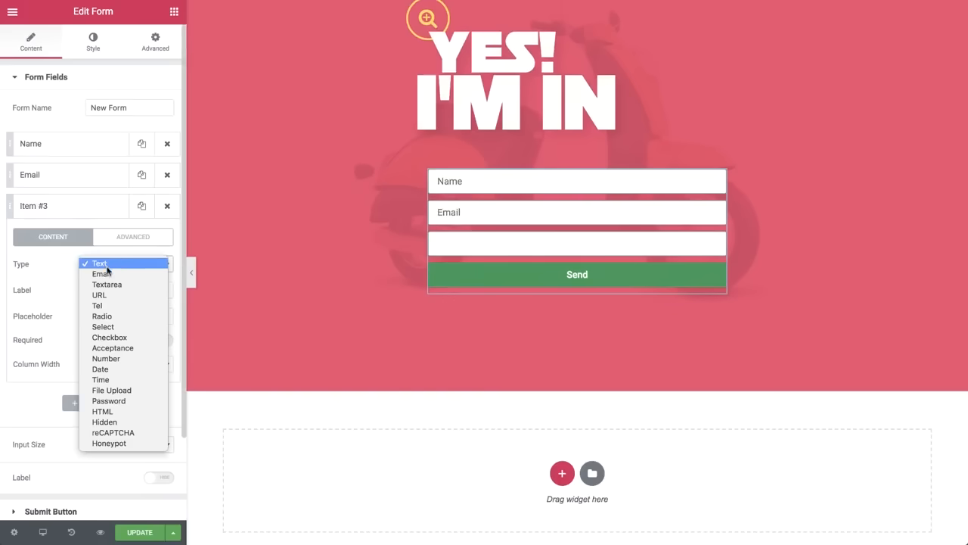
{"action": "left_click", "coordinate": [108, 306]}
{"action": "left_click", "coordinate": [117, 289]}
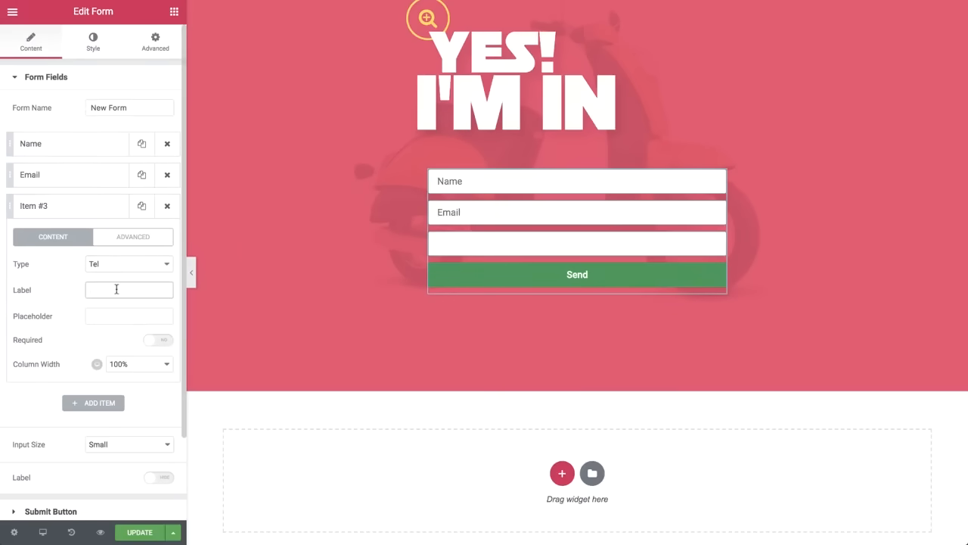
{"action": "key", "text": "Tab"}
{"action": "type", "text": "TEL"}
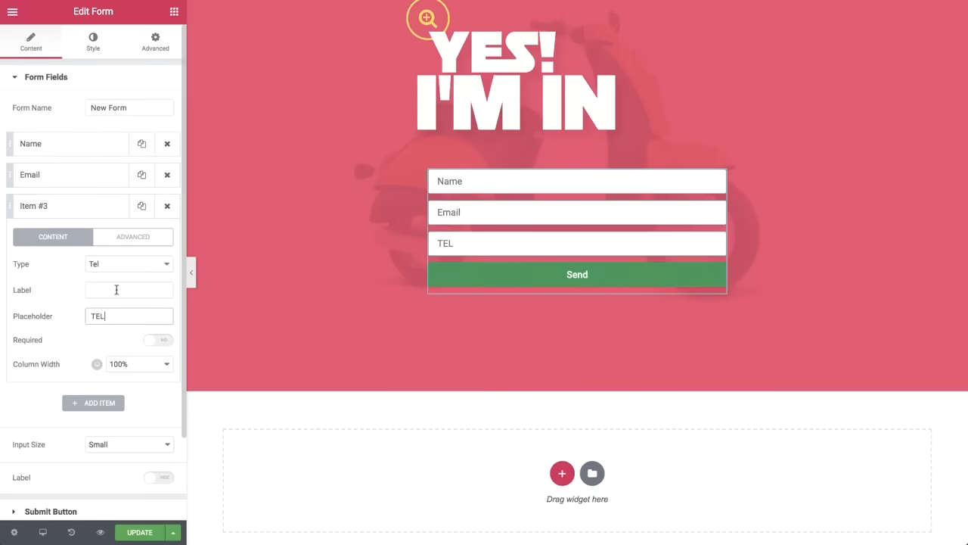
{"action": "left_click", "coordinate": [129, 444]}
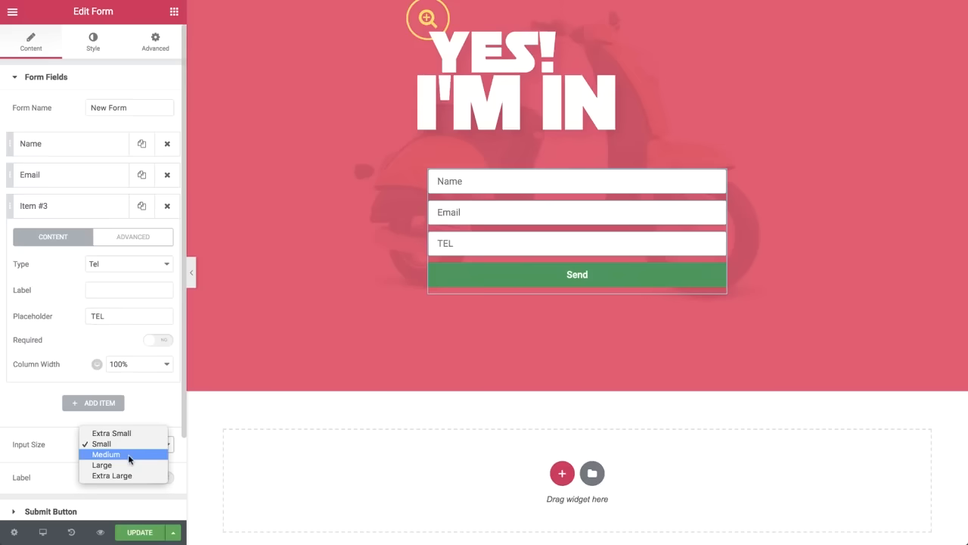
{"action": "left_click", "coordinate": [130, 454]}
- Right-align the form's submit button and change its text to "VOOOOM"
{"action": "scroll", "coordinate": [129, 459], "scroll_direction": "down", "scroll_amount": 3}
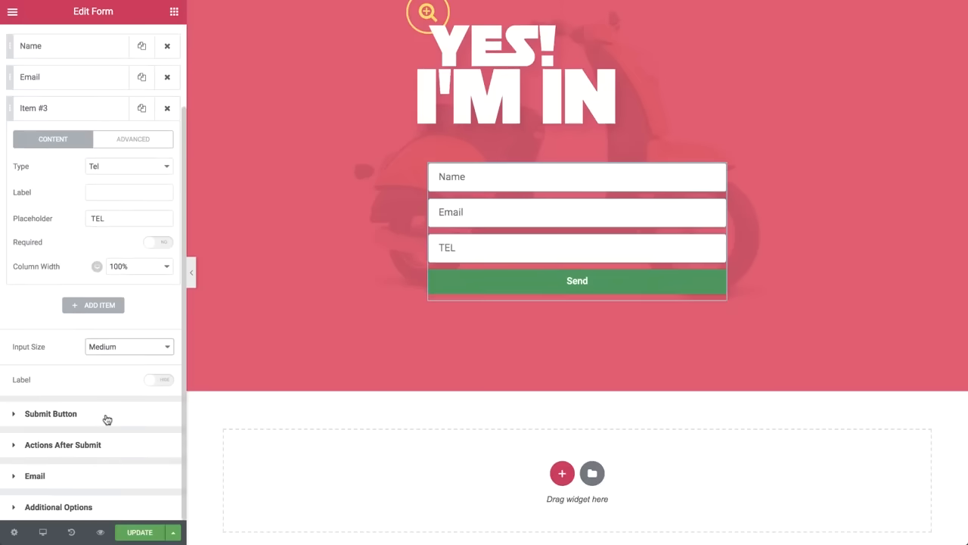
{"action": "left_click", "coordinate": [107, 420]}
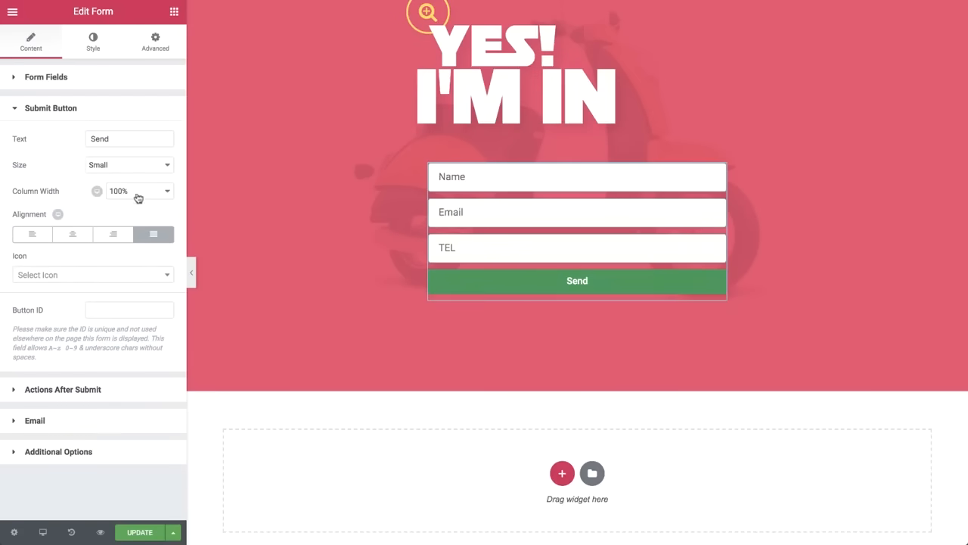
{"action": "left_click", "coordinate": [124, 244]}
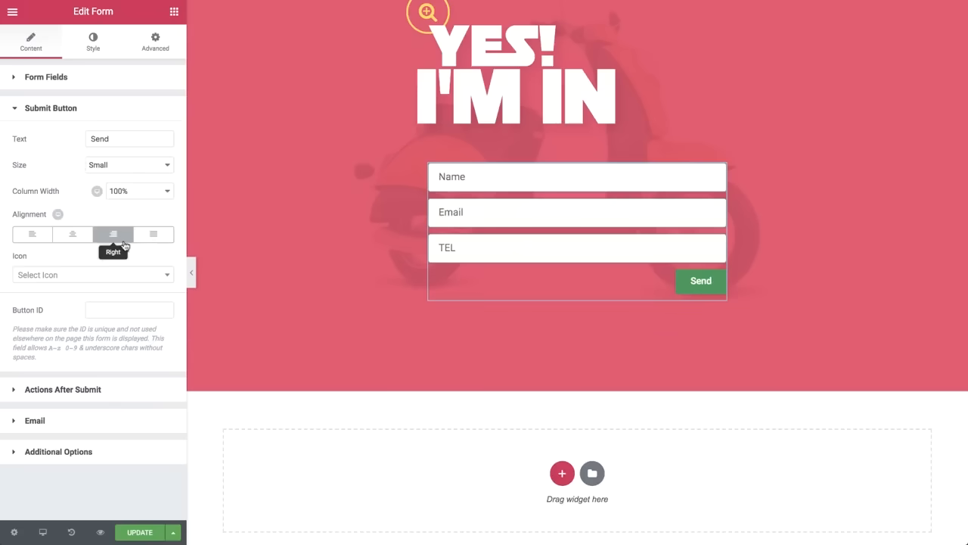
{"action": "double_click", "coordinate": [114, 139]}
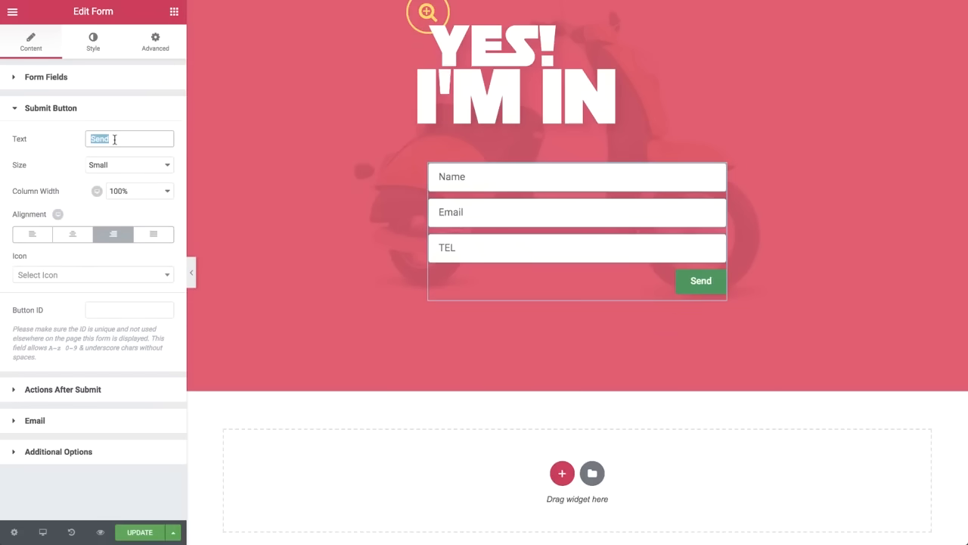
{"action": "type", "text": "VOOOOM"}
- Add a motorcycle icon after the submit button's text with a spacing of 20, and set the button size to Medium
{"action": "left_click", "coordinate": [63, 277]}
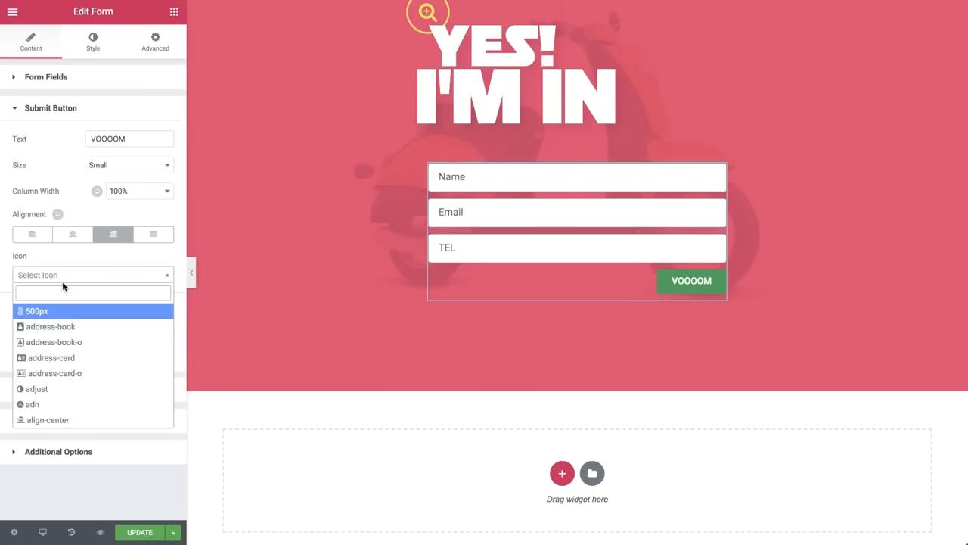
{"action": "type", "text": "MOTOR"}
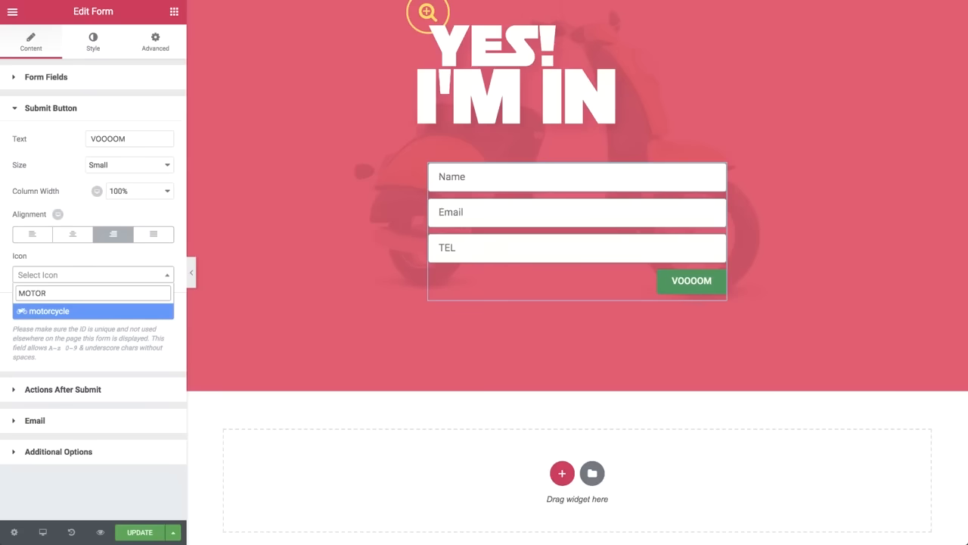
{"action": "key", "text": "Return"}
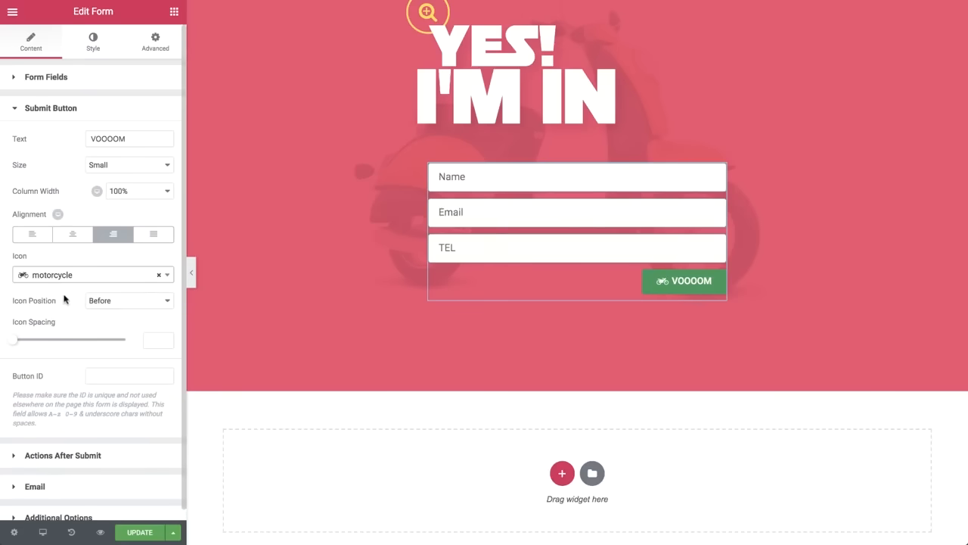
{"action": "left_click", "coordinate": [91, 303]}
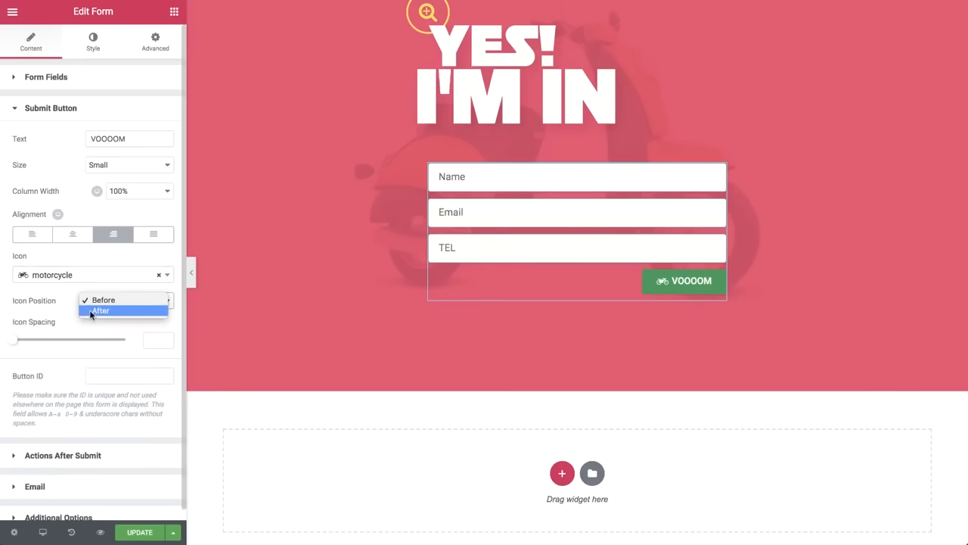
{"action": "left_click", "coordinate": [93, 311]}
{"action": "left_click_drag", "start_coordinate": [16, 344], "coordinate": [62, 346]}
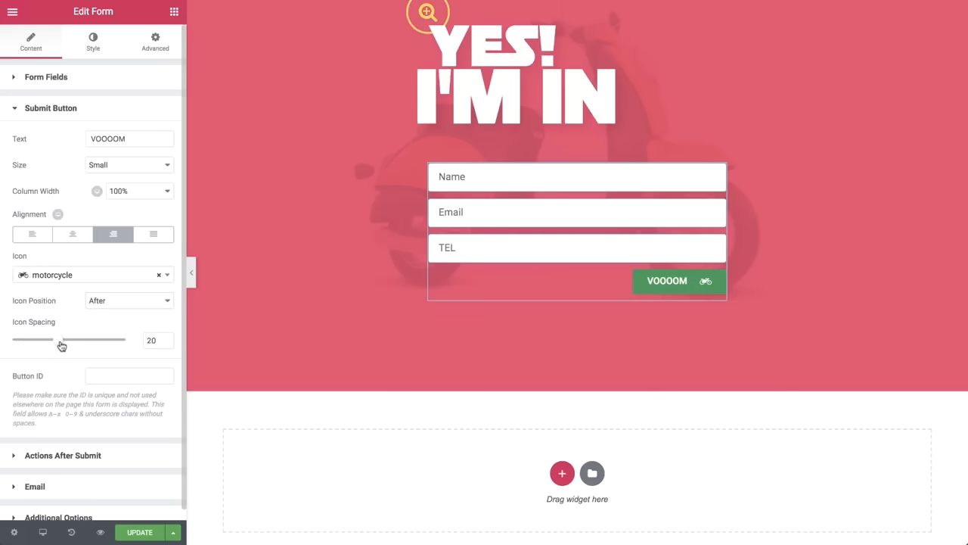
{"action": "left_click", "coordinate": [119, 164]}
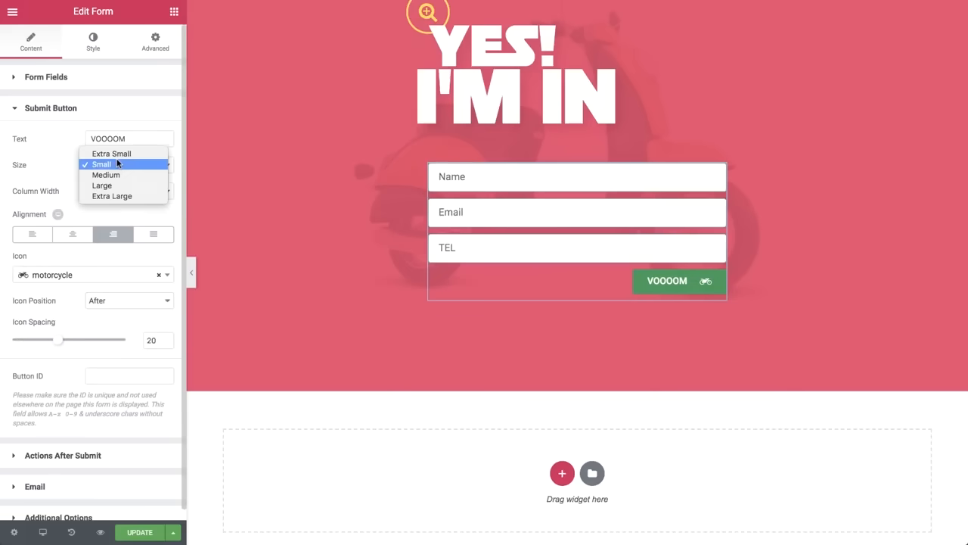
{"action": "left_click", "coordinate": [119, 176]}
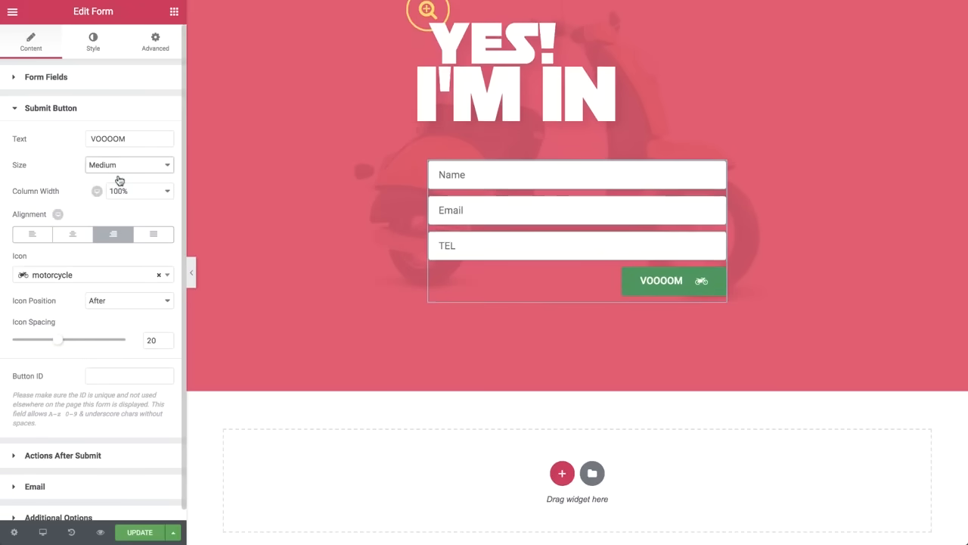
- Set the form's rows gap to 22 and the field text color to white (#ffffff)
{"action": "left_click", "coordinate": [103, 55]}
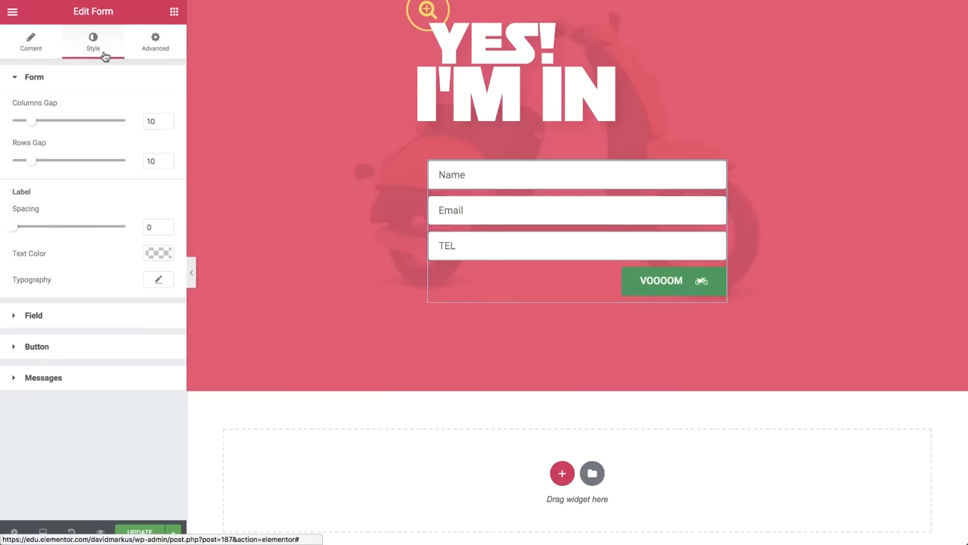
{"action": "left_click_drag", "start_coordinate": [32, 162], "coordinate": [56, 164]}
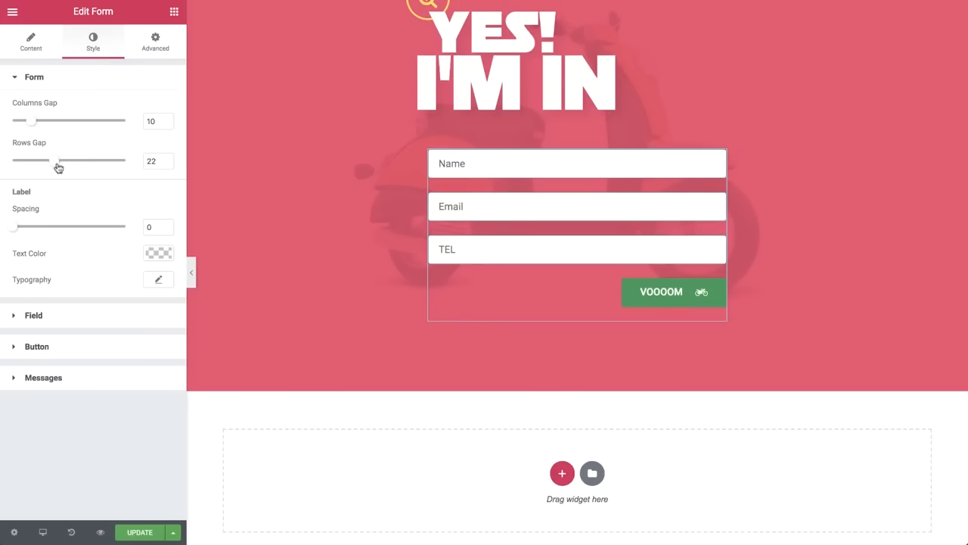
{"action": "left_click", "coordinate": [74, 311]}
{"action": "left_click", "coordinate": [165, 166]}
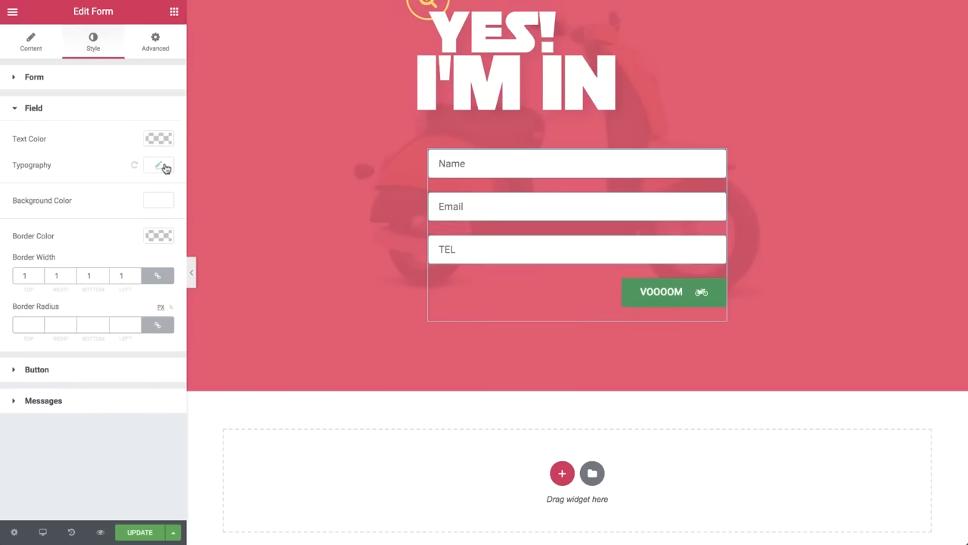
{"action": "left_click", "coordinate": [160, 137]}
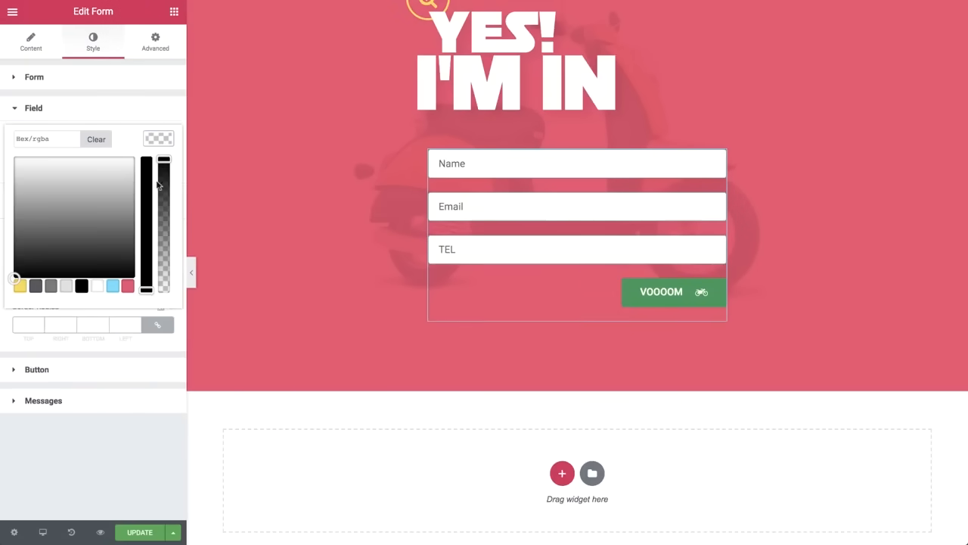
{"action": "left_click", "coordinate": [95, 286]}
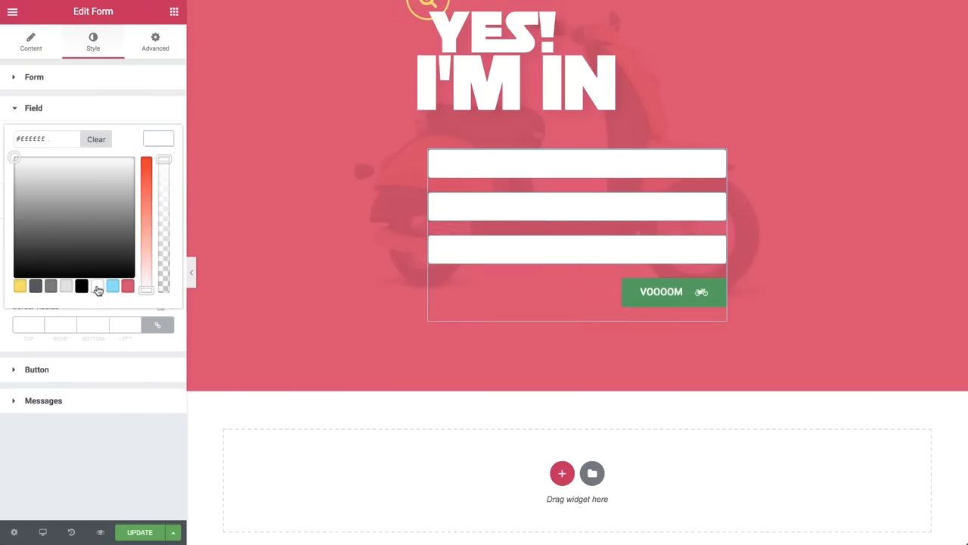
{"action": "left_click", "coordinate": [161, 142]}
- Make the background color of the form fields fully transparent
{"action": "left_click", "coordinate": [155, 199]}
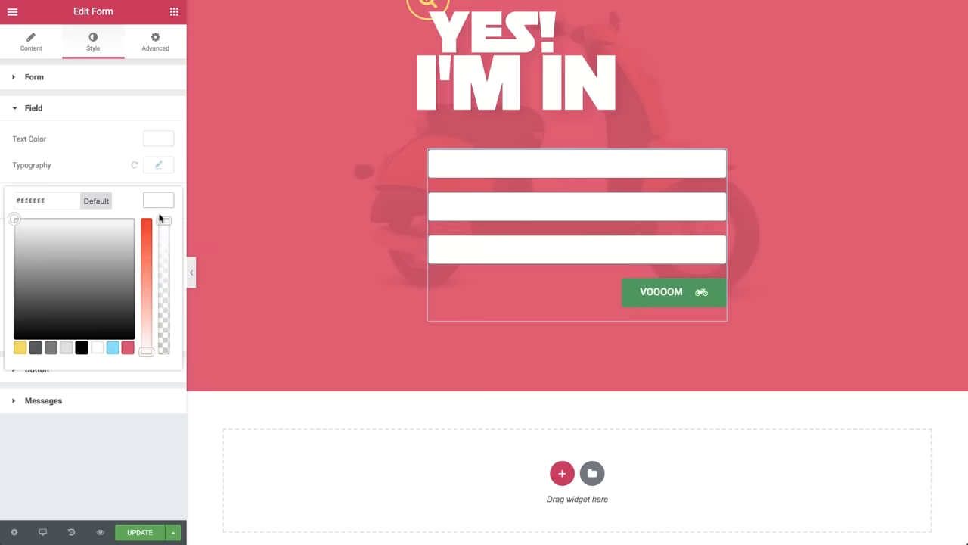
{"action": "left_click_drag", "start_coordinate": [161, 219], "coordinate": [164, 352]}
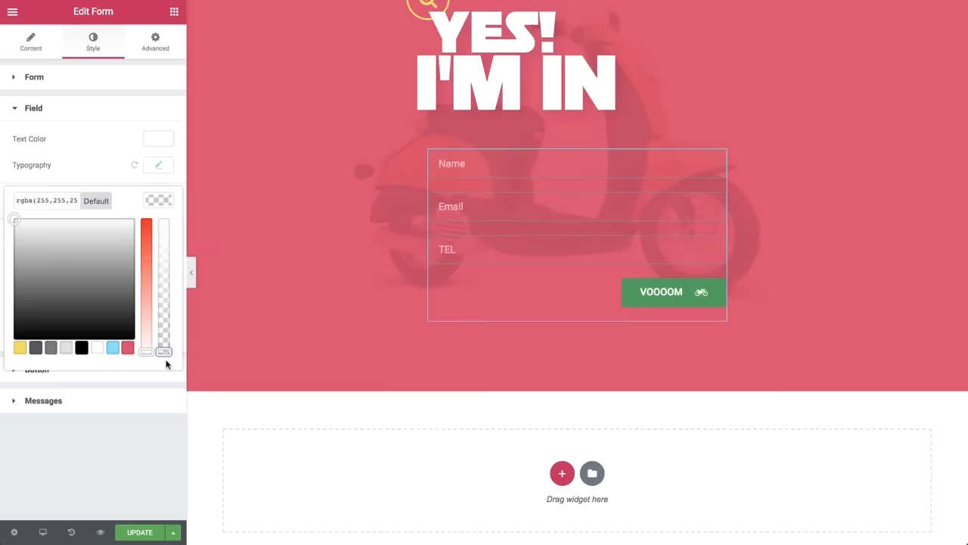
{"action": "left_click", "coordinate": [159, 201]}
- Set the border color of the form fields to white (#ffffff)
{"action": "left_click", "coordinate": [158, 235]}
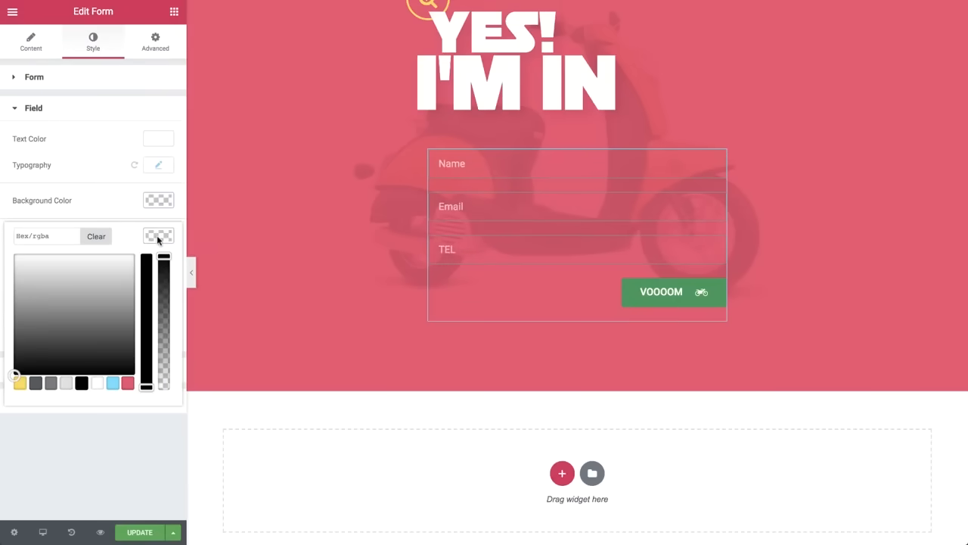
{"action": "left_click", "coordinate": [96, 384]}
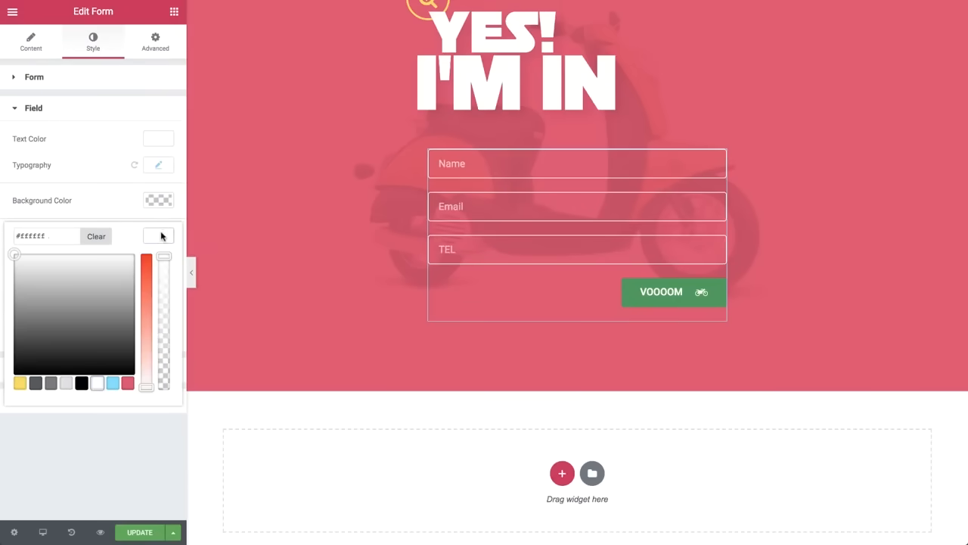
{"action": "left_click", "coordinate": [160, 236]}
- Limit the form fields' border to a bottom width of 2, with 0 on the other sides, and set the border radius to 0
{"action": "double_click", "coordinate": [90, 276]}
{"action": "type", "text": "0"}
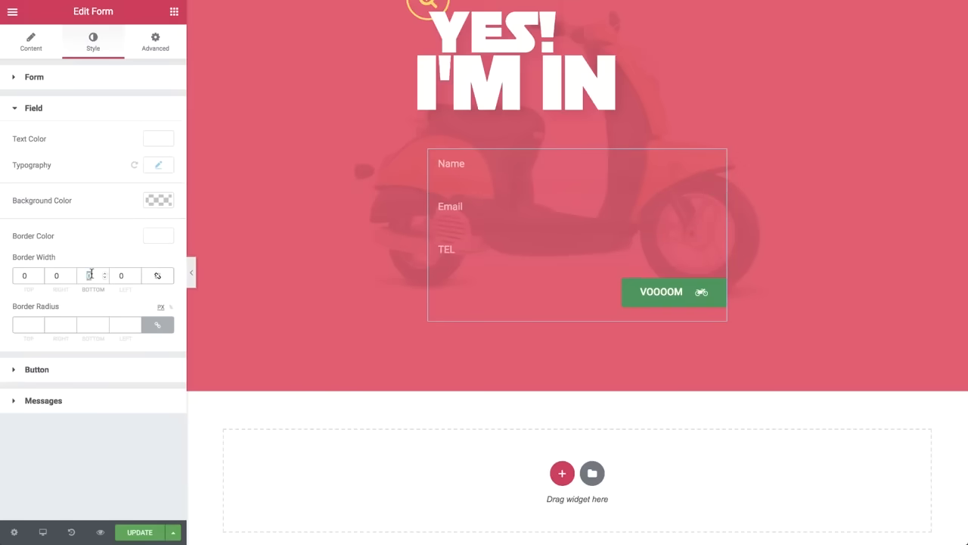
{"action": "type", "text": "1"}
{"action": "key", "text": "Up"}
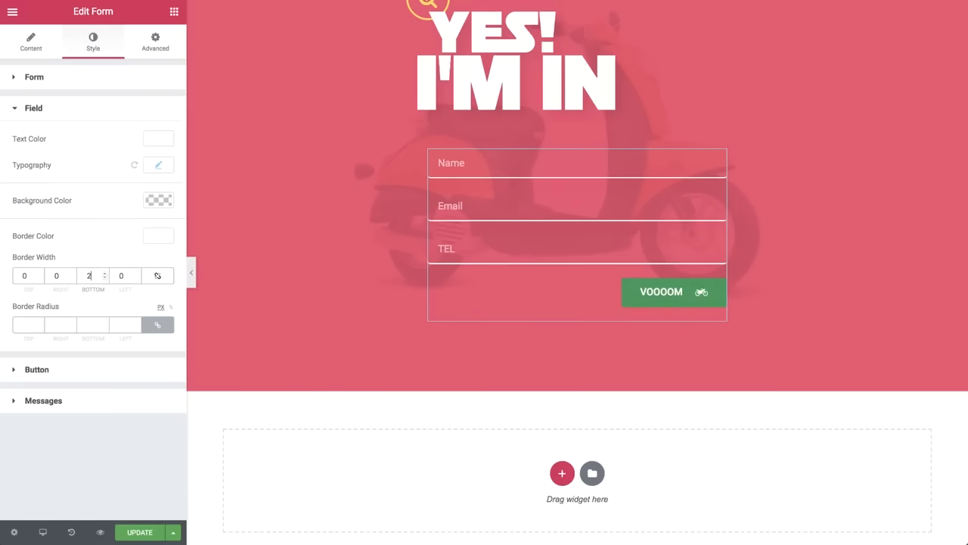
{"action": "left_click", "coordinate": [26, 324]}
{"action": "type", "text": "0"}
- Change the background color of the form's VOOOOM button to the yellow palette color
{"action": "left_click", "coordinate": [45, 376]}
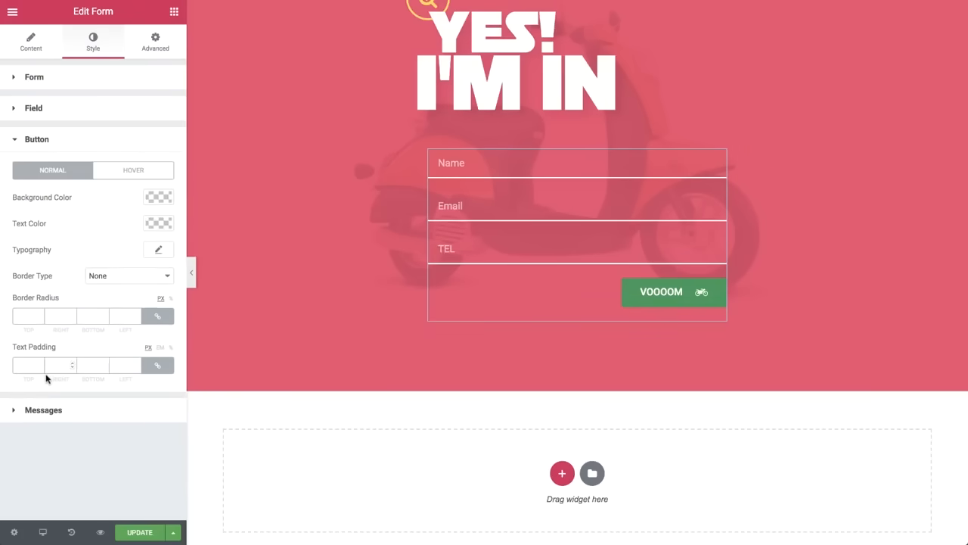
{"action": "left_click", "coordinate": [155, 199]}
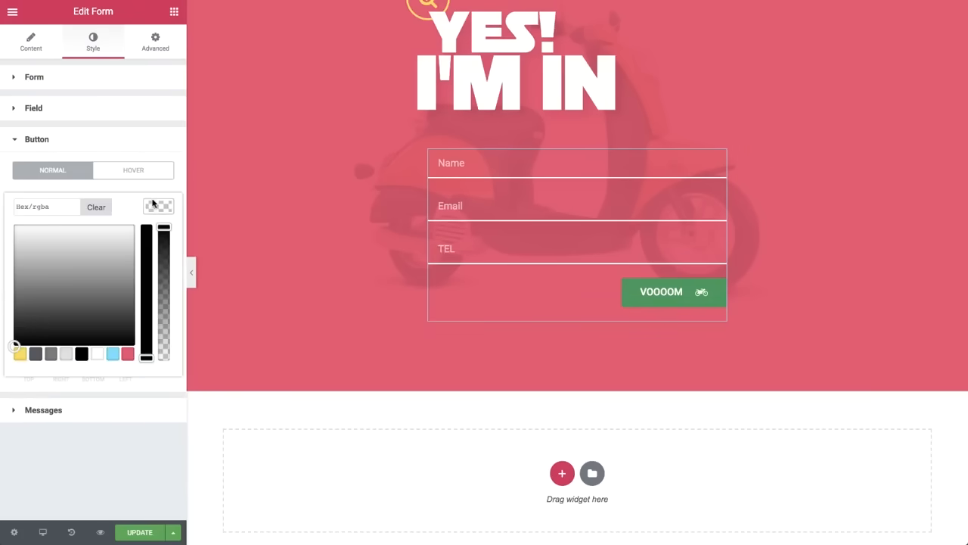
{"action": "left_click", "coordinate": [21, 353]}
{"action": "left_click", "coordinate": [150, 208]}
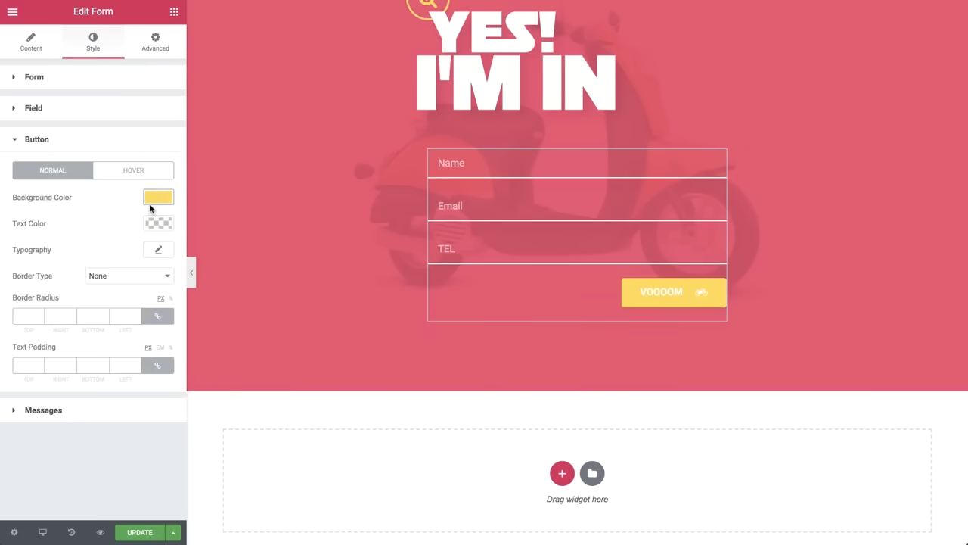
- Set the VOOOOM button's text color to the pink-red #e83f6f and its border radius to 50 px on all corners
{"action": "left_click", "coordinate": [156, 223]}
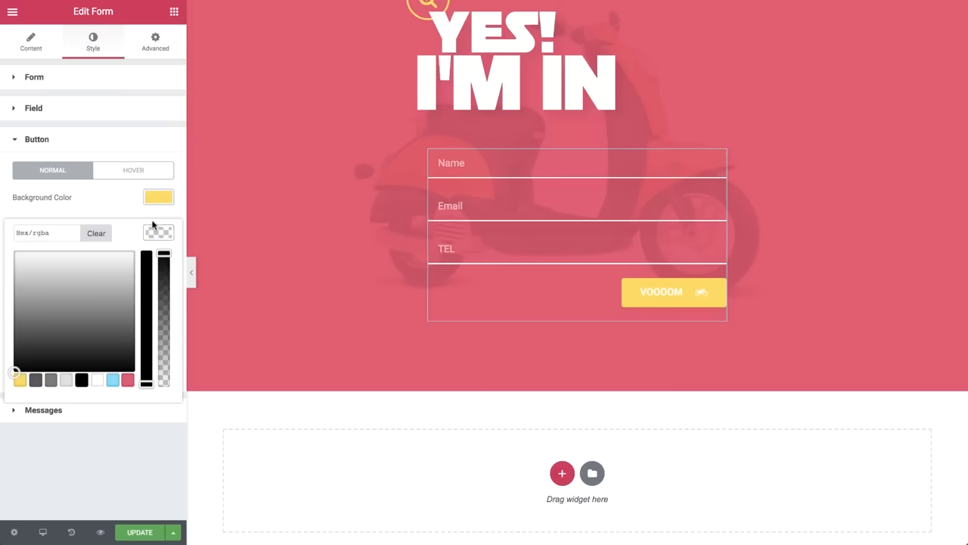
{"action": "left_click", "coordinate": [127, 379]}
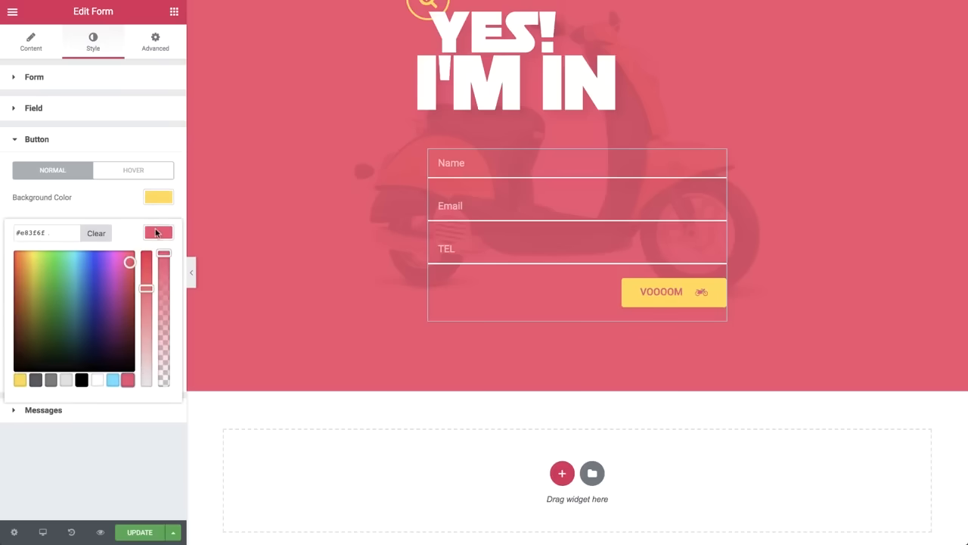
{"action": "left_click", "coordinate": [156, 232]}
{"action": "left_click", "coordinate": [28, 315]}
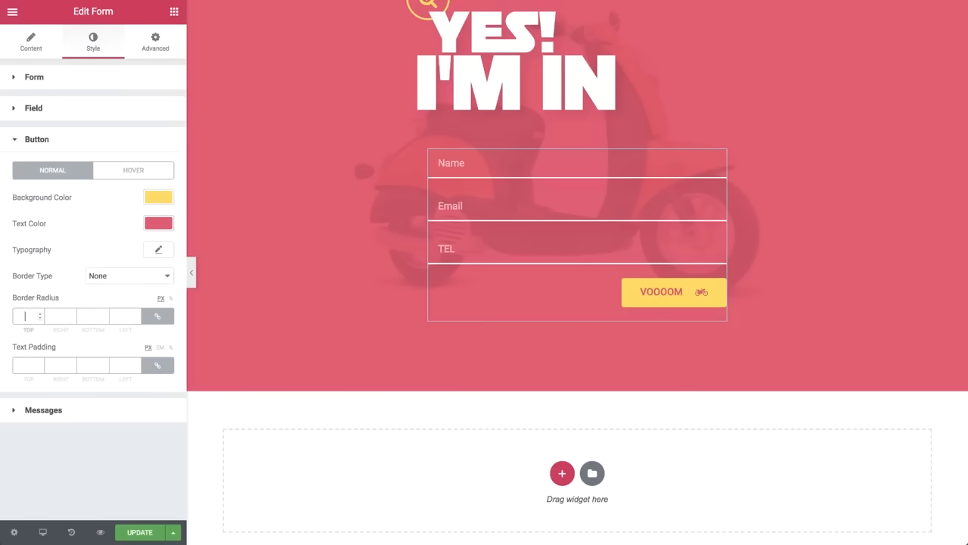
{"action": "type", "text": "50"}
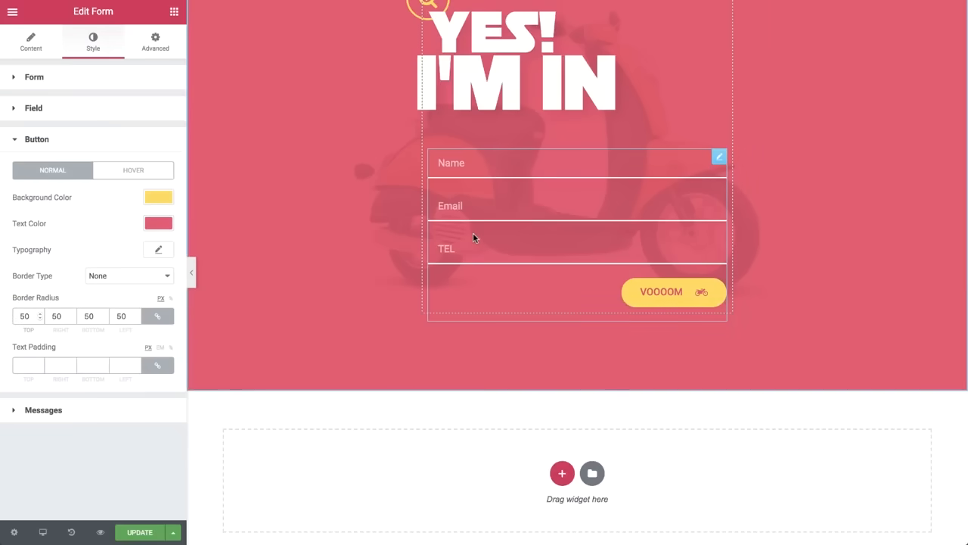
- Unlink the form's margins and give it a left margin of 12%
{"action": "left_click", "coordinate": [164, 43]}
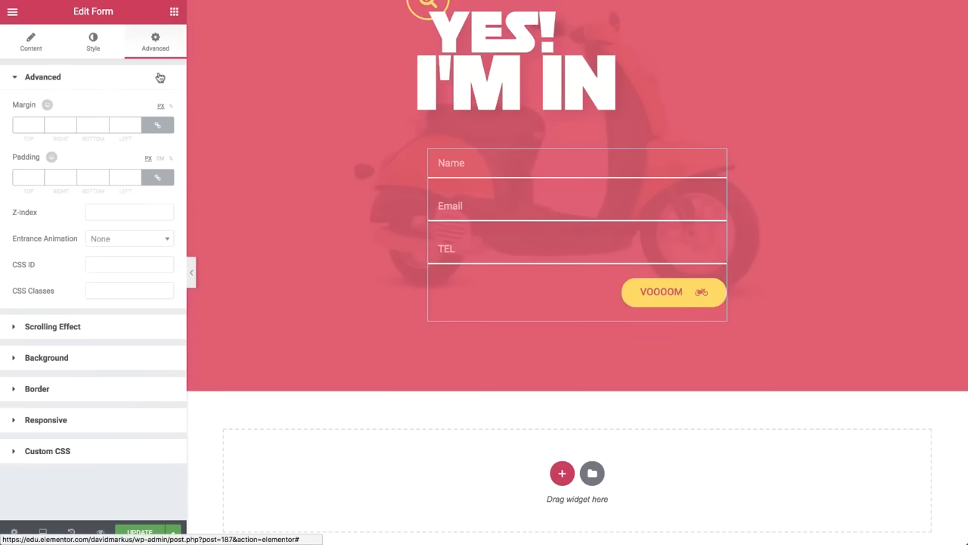
{"action": "left_click", "coordinate": [157, 125]}
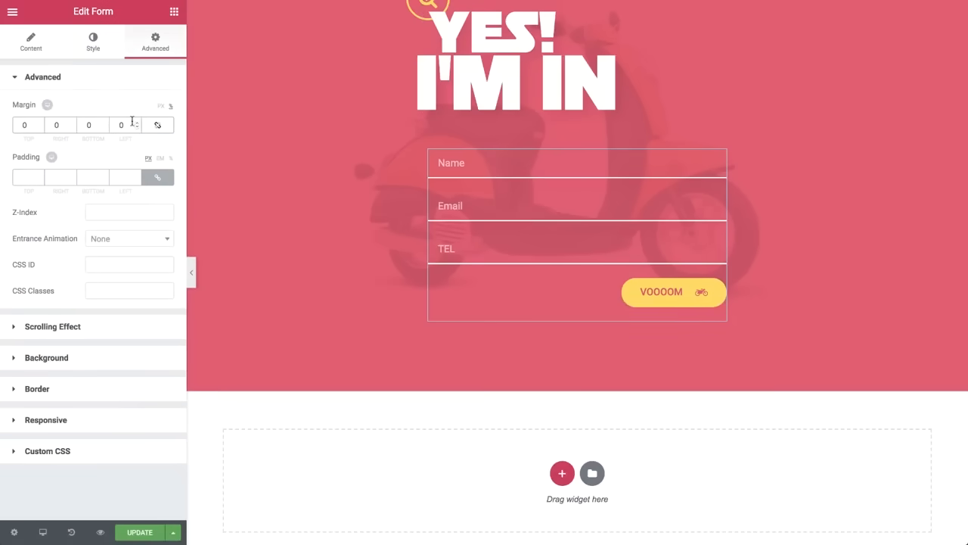
{"action": "type", "text": "12"}
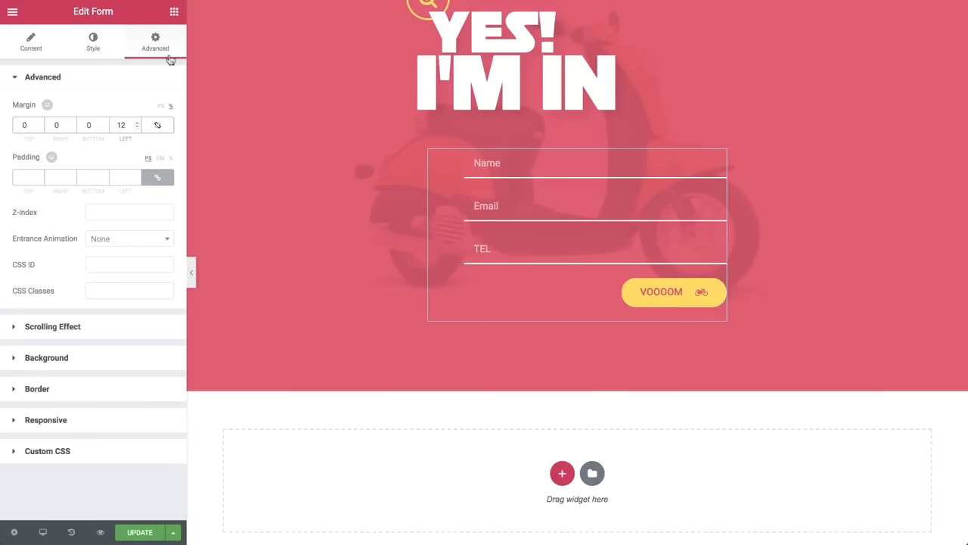
{"action": "left_click", "coordinate": [177, 15]}
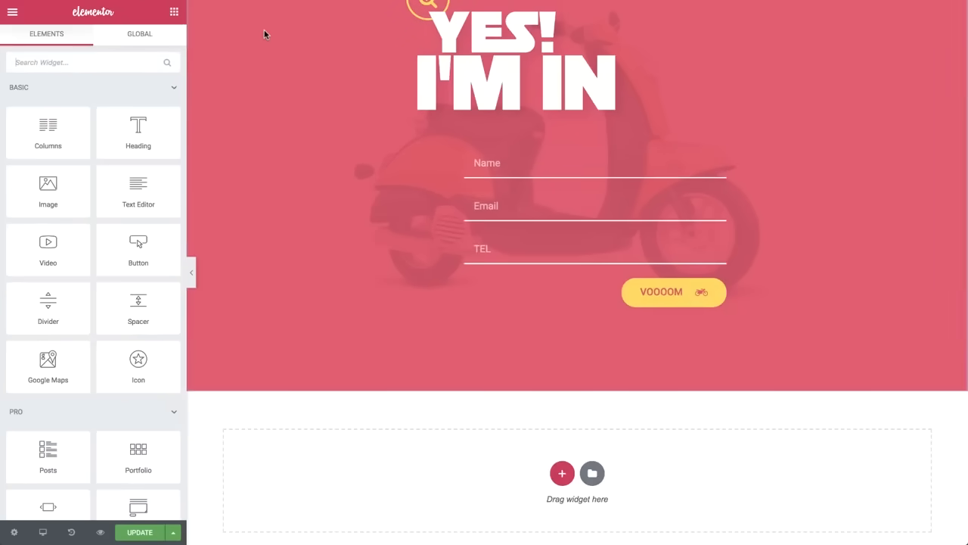
- Make the red navigation section below the blue hero sticky to the top through its scrolling effect
{"action": "scroll", "coordinate": [265, 33], "scroll_direction": "up", "scroll_amount": 3}
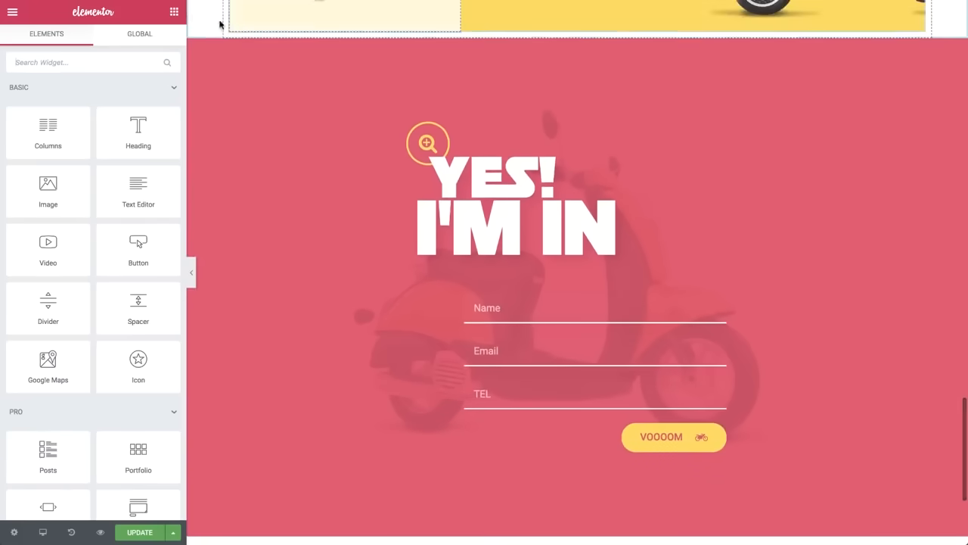
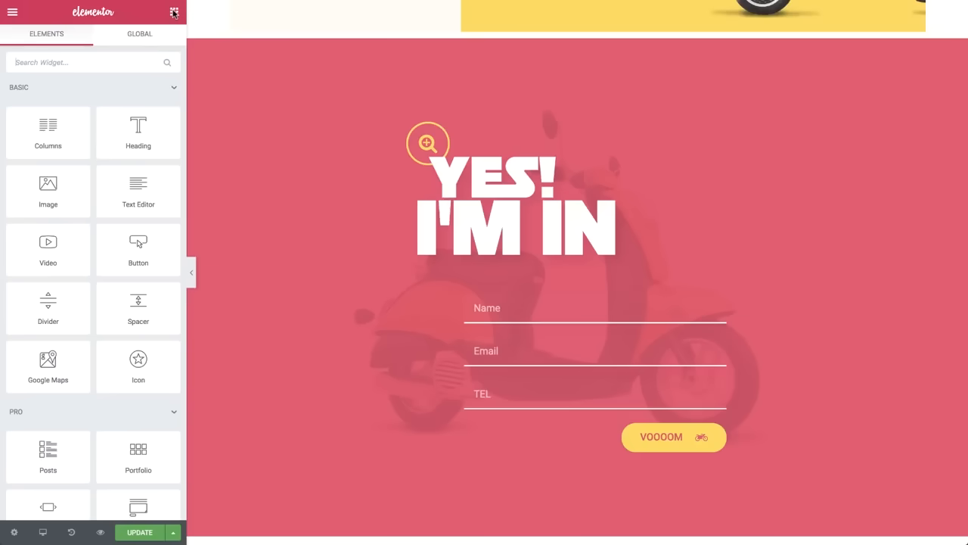
{"action": "scroll", "coordinate": [299, 50], "scroll_direction": "up", "scroll_amount": 10}
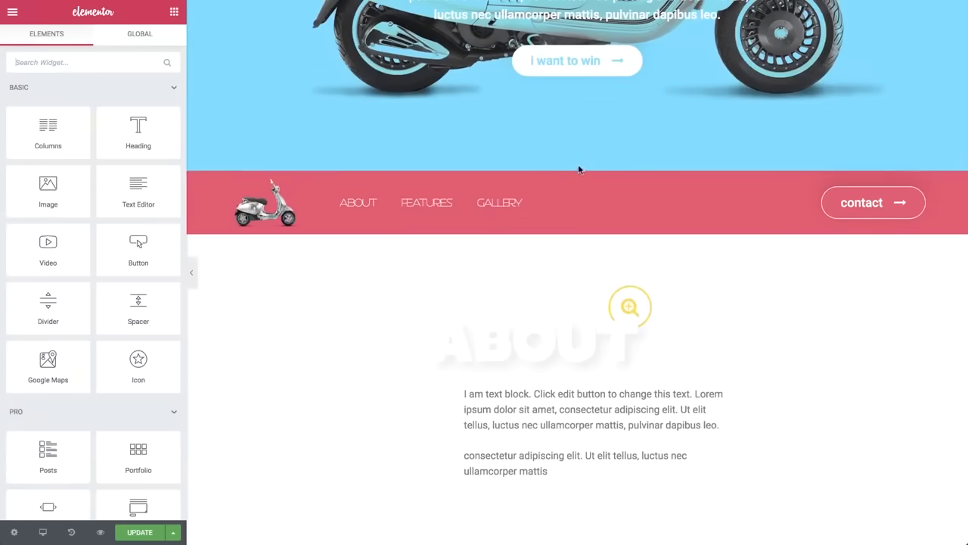
{"action": "mouse_move", "coordinate": [575, 172]}
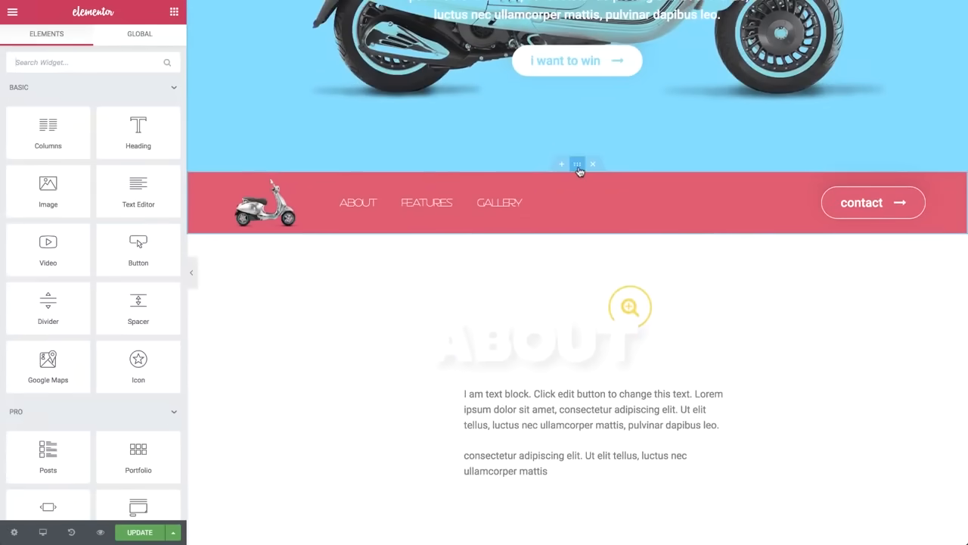
{"action": "left_click", "coordinate": [579, 171]}
{"action": "left_click", "coordinate": [133, 44]}
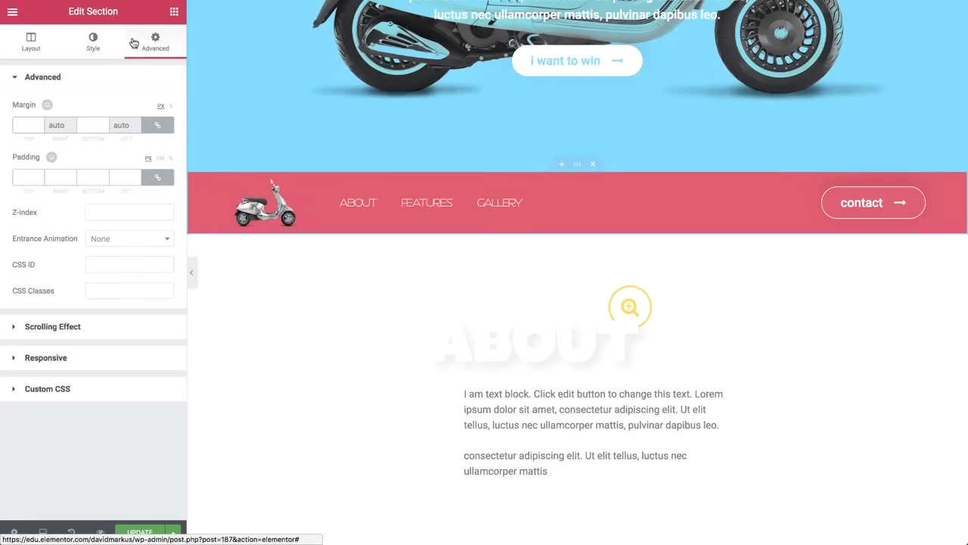
{"action": "left_click", "coordinate": [110, 331]}
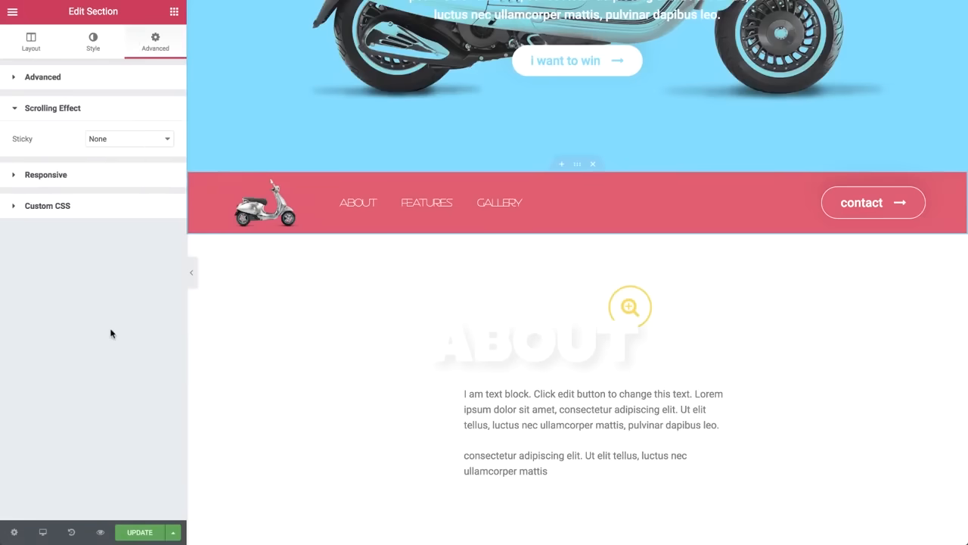
{"action": "left_click", "coordinate": [121, 144]}
{"action": "left_click", "coordinate": [122, 150]}
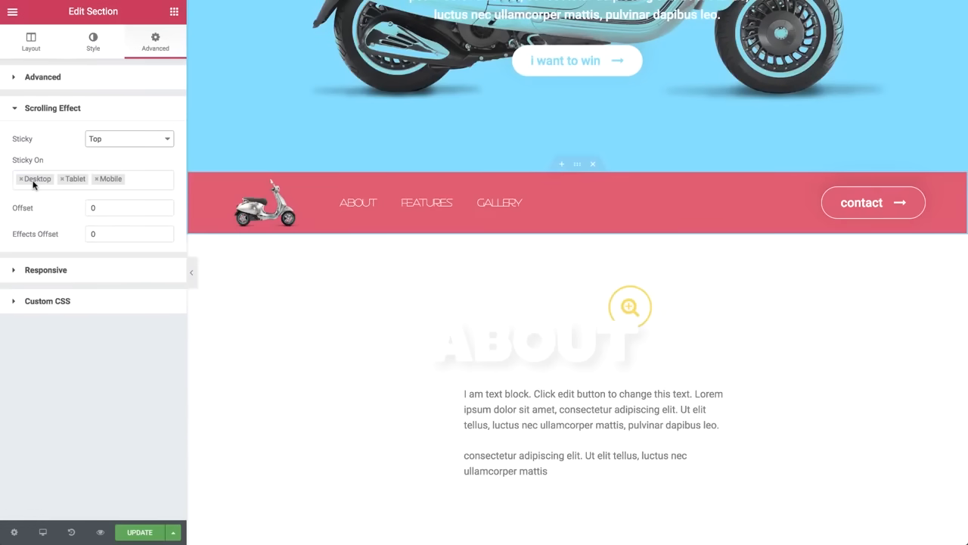
{"action": "left_click", "coordinate": [100, 208]}
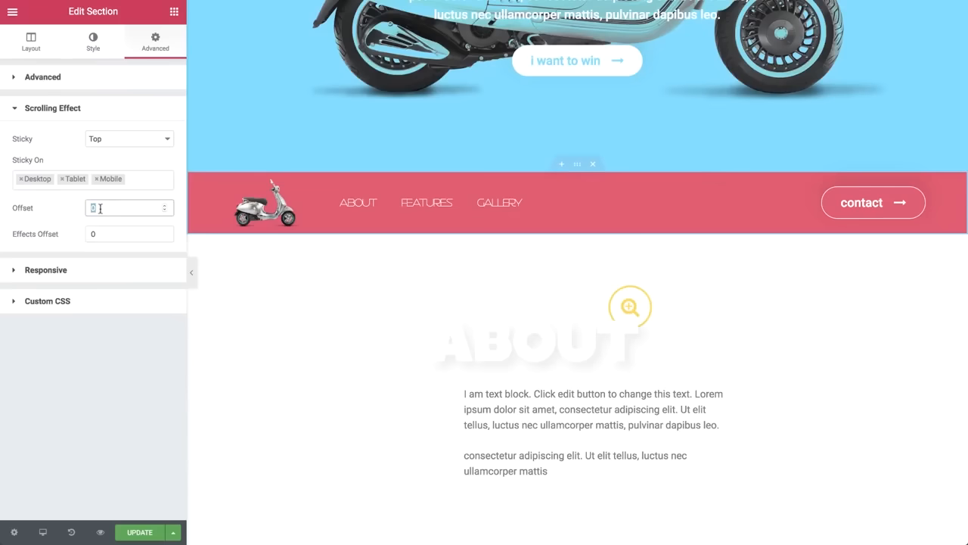
- Find the Menu Anchor widget and place it above the icon and heading in the ABOUT column
{"action": "left_click", "coordinate": [174, 12]}
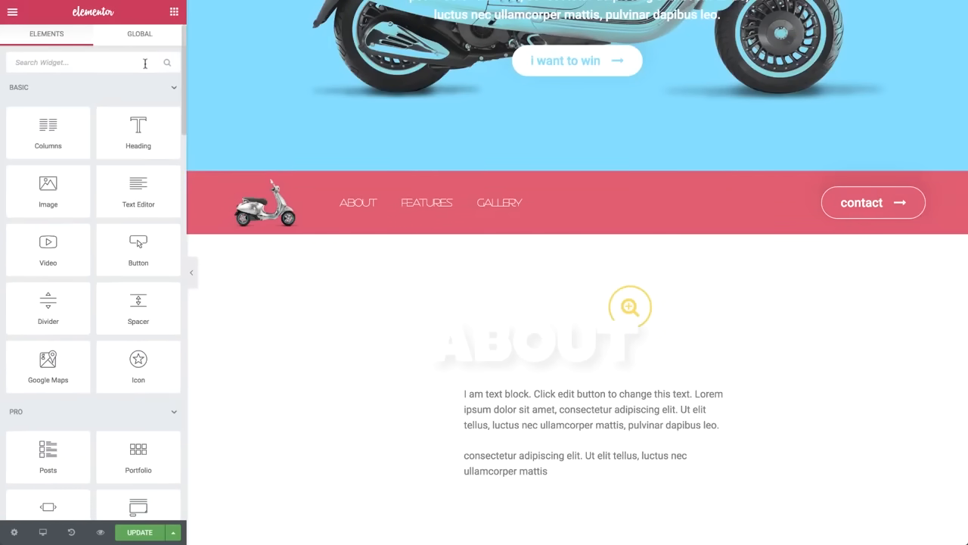
{"action": "type", "text": "MENU"}
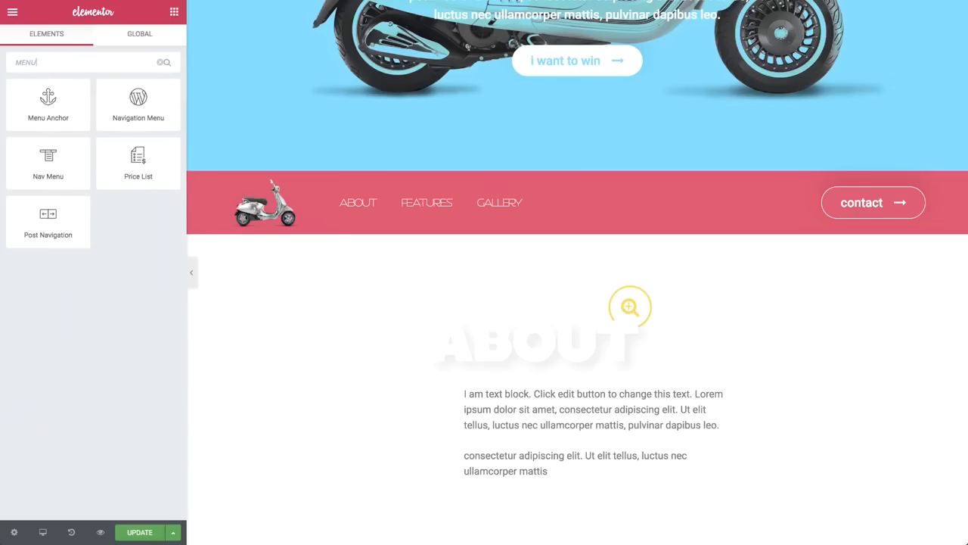
{"action": "left_click_drag", "start_coordinate": [46, 118], "coordinate": [520, 324]}
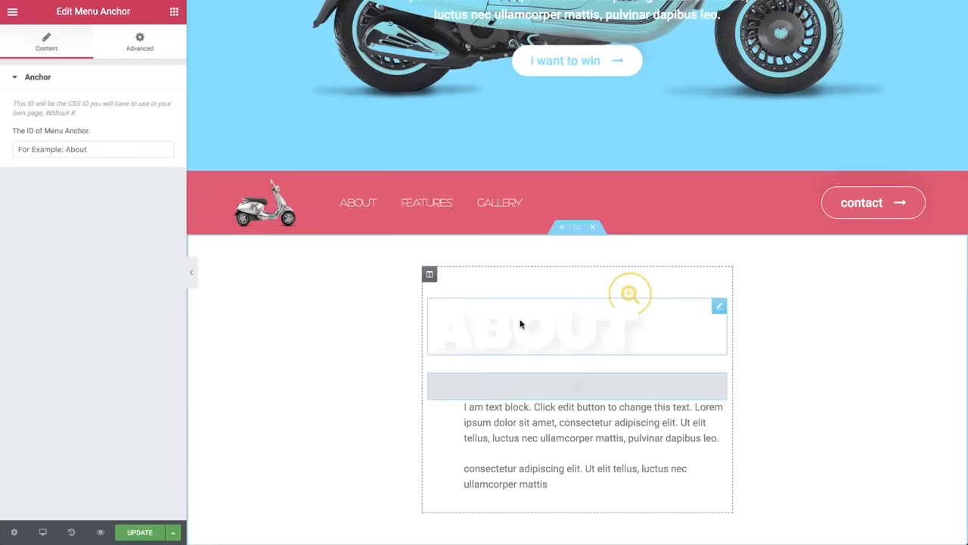
{"action": "left_click_drag", "start_coordinate": [648, 388], "coordinate": [640, 303]}
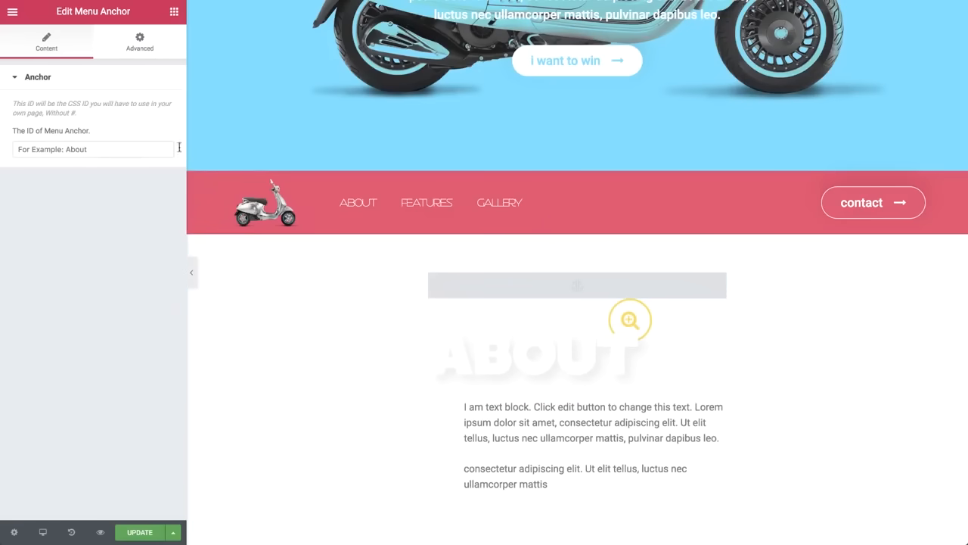
- Set the ID of the new menu anchor to "ABOUT"
{"action": "left_click", "coordinate": [108, 149]}
{"action": "type", "text": "A"}
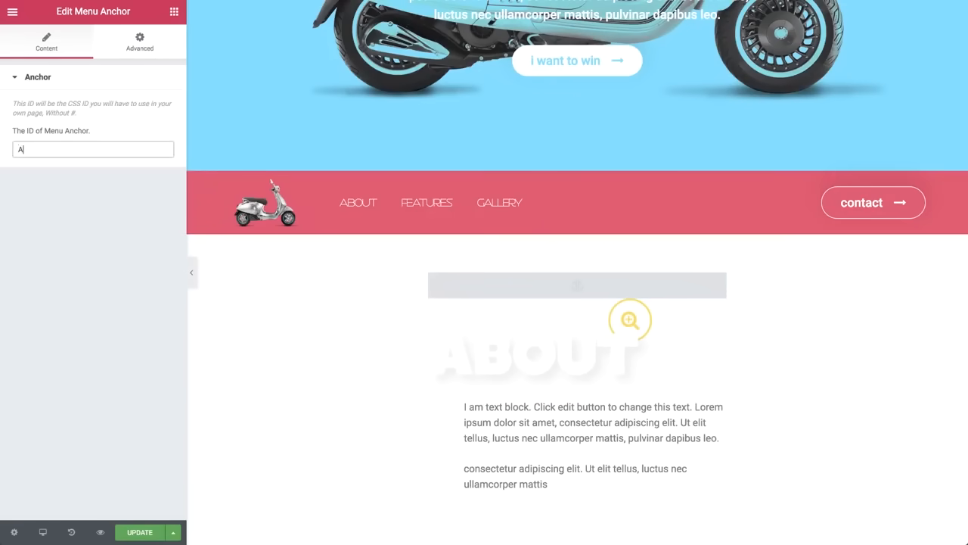
{"action": "type", "text": "BOUT"}
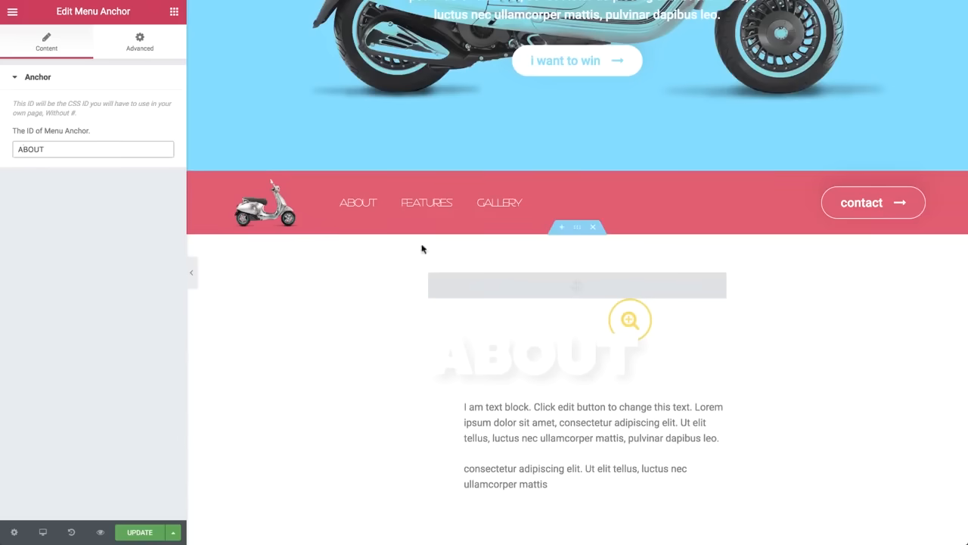
- Paste a copy of the ABOUT menu anchor into the yellow scooter's column and place it above the scooter image
{"action": "right_click", "coordinate": [473, 280]}
{"action": "left_click", "coordinate": [514, 330]}
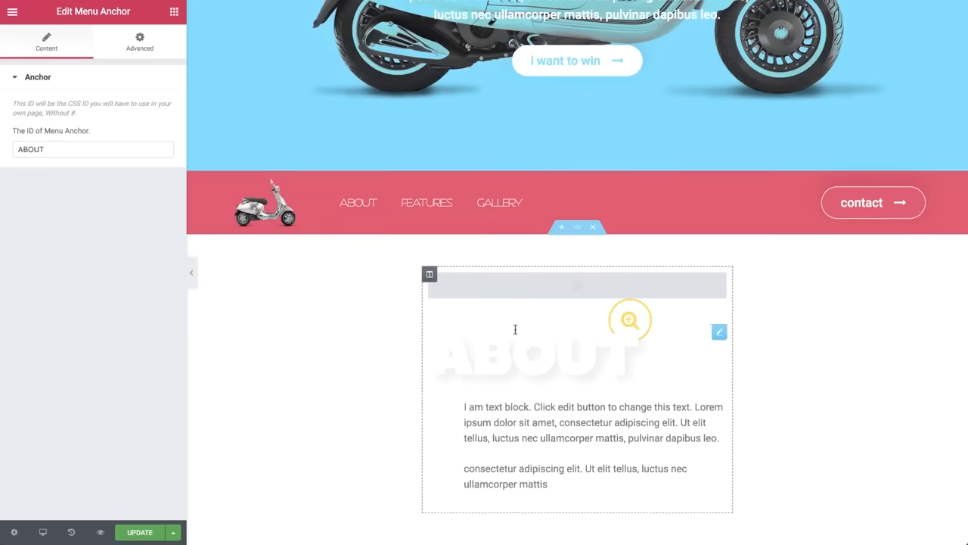
{"action": "scroll", "coordinate": [515, 333], "scroll_direction": "down", "scroll_amount": 5}
{"action": "scroll", "coordinate": [515, 333], "scroll_direction": "down", "scroll_amount": 1}
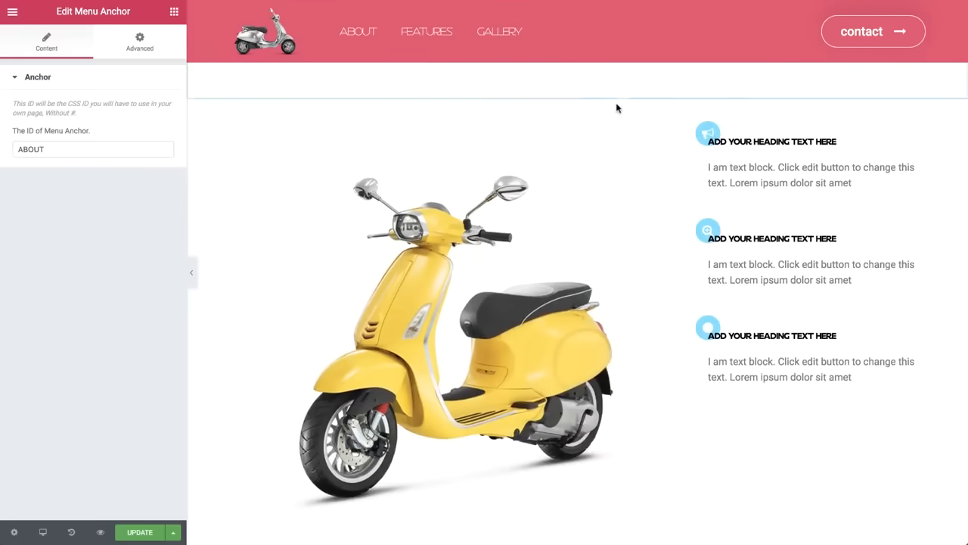
{"action": "right_click", "coordinate": [609, 124]}
{"action": "left_click", "coordinate": [634, 190]}
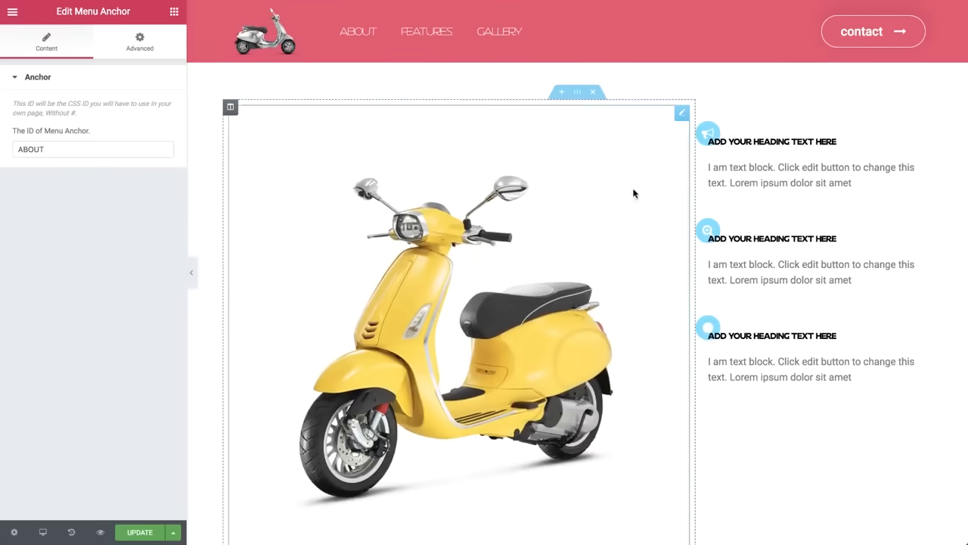
{"action": "scroll", "coordinate": [603, 433], "scroll_direction": "down", "scroll_amount": 1}
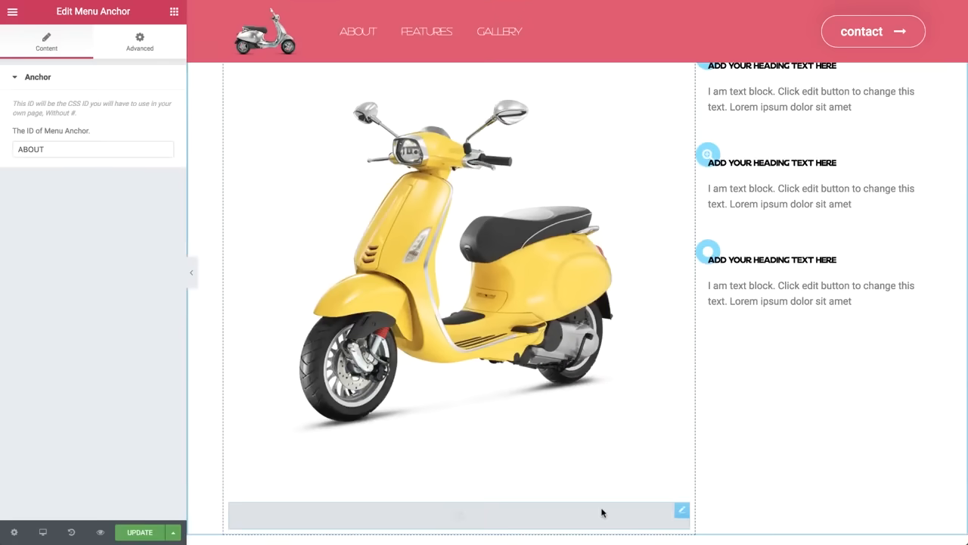
{"action": "left_click_drag", "start_coordinate": [602, 513], "coordinate": [583, 109]}
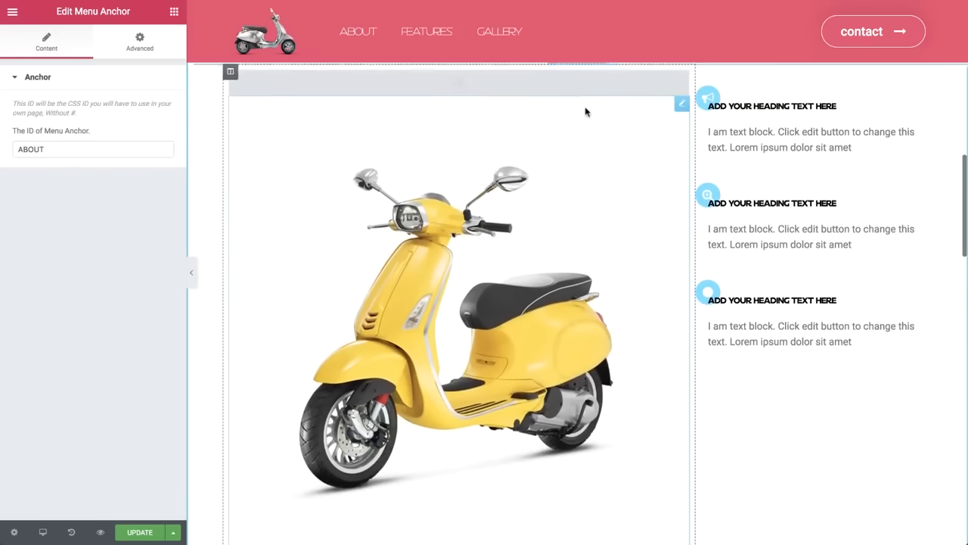
- Set the ID of the menu anchor above the yellow scooter image to "FEATURES"
{"action": "scroll", "coordinate": [586, 111], "scroll_direction": "up", "scroll_amount": 1}
{"action": "double_click", "coordinate": [60, 147]}
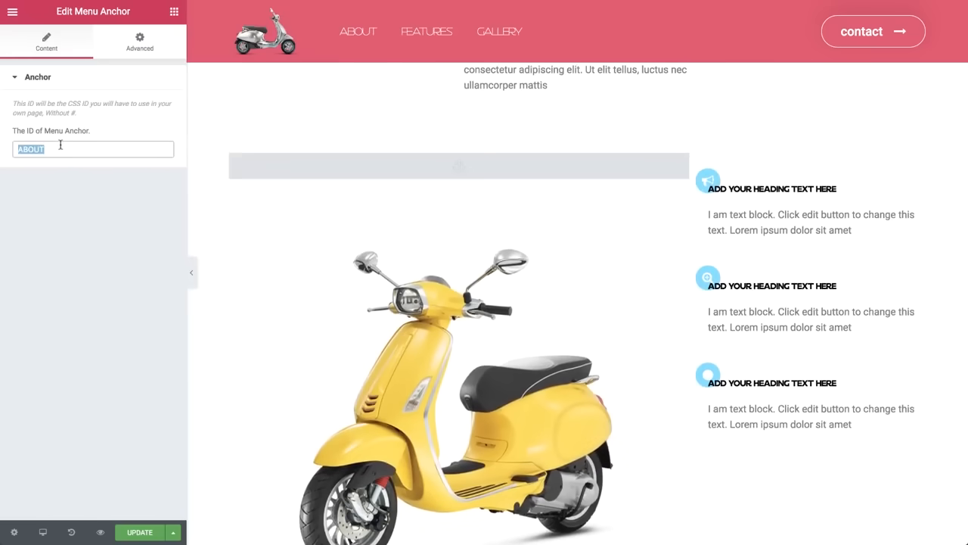
{"action": "type", "text": "FEATURES"}
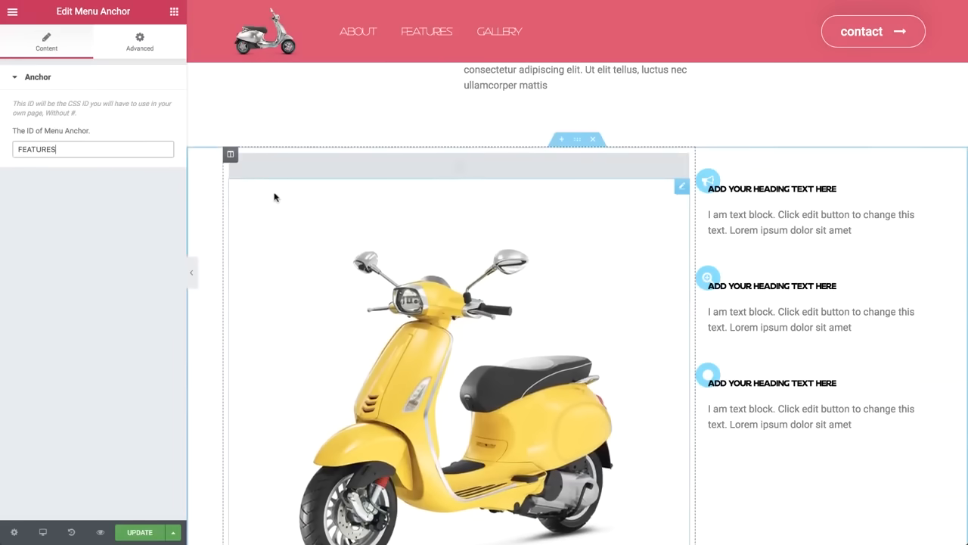
- Paste a copy of the ABOUT menu anchor into the gallery section and place it above the GALLERY heading
{"action": "scroll", "coordinate": [274, 196], "scroll_direction": "down", "scroll_amount": 6}
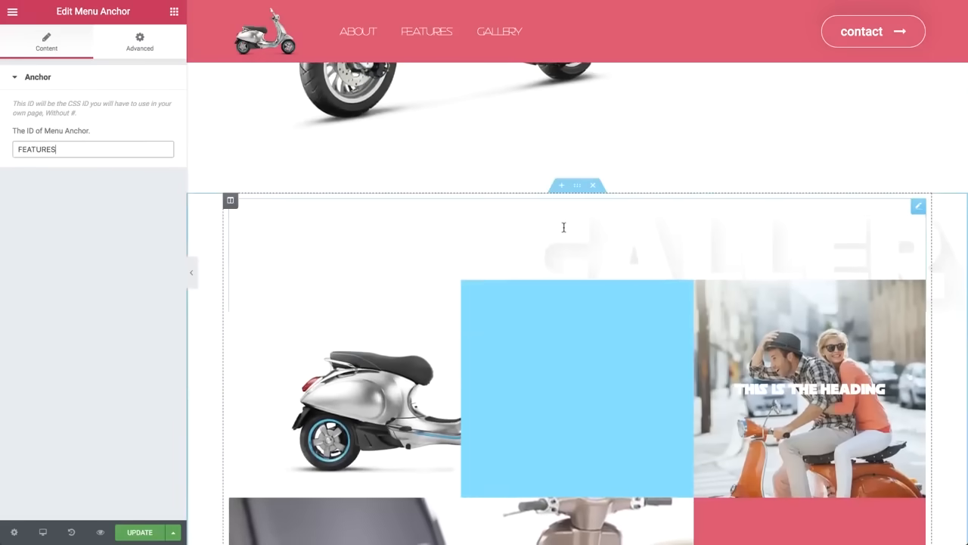
{"action": "right_click", "coordinate": [564, 230]}
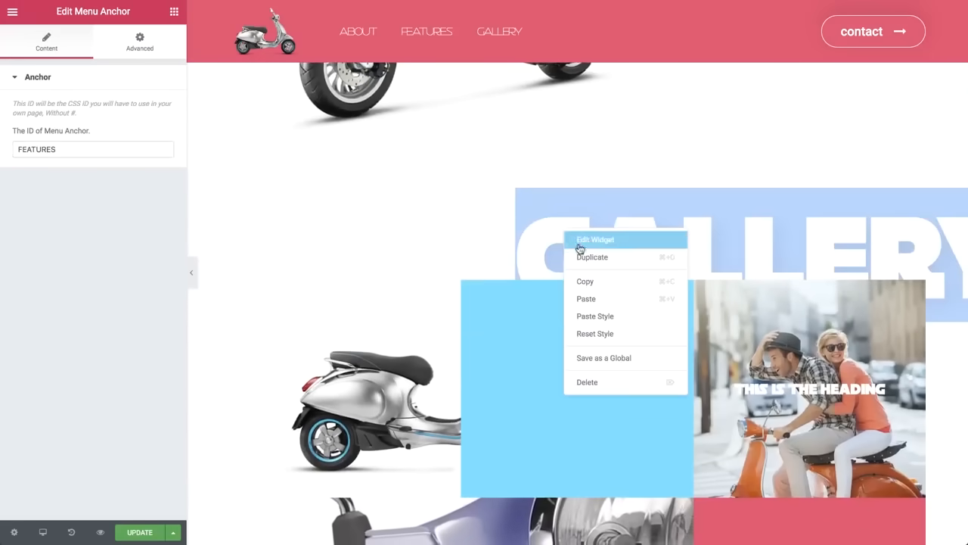
{"action": "left_click", "coordinate": [607, 296]}
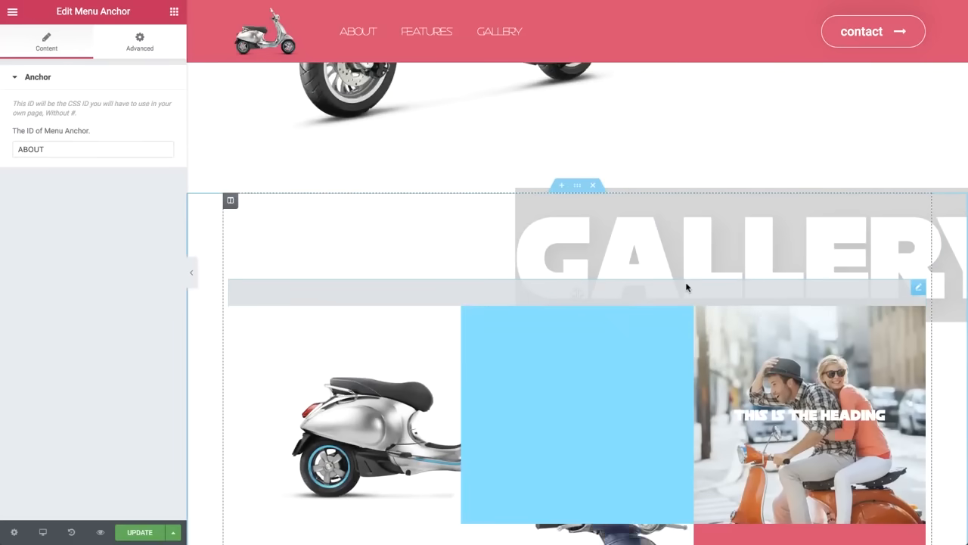
{"action": "left_click_drag", "start_coordinate": [687, 287], "coordinate": [683, 208]}
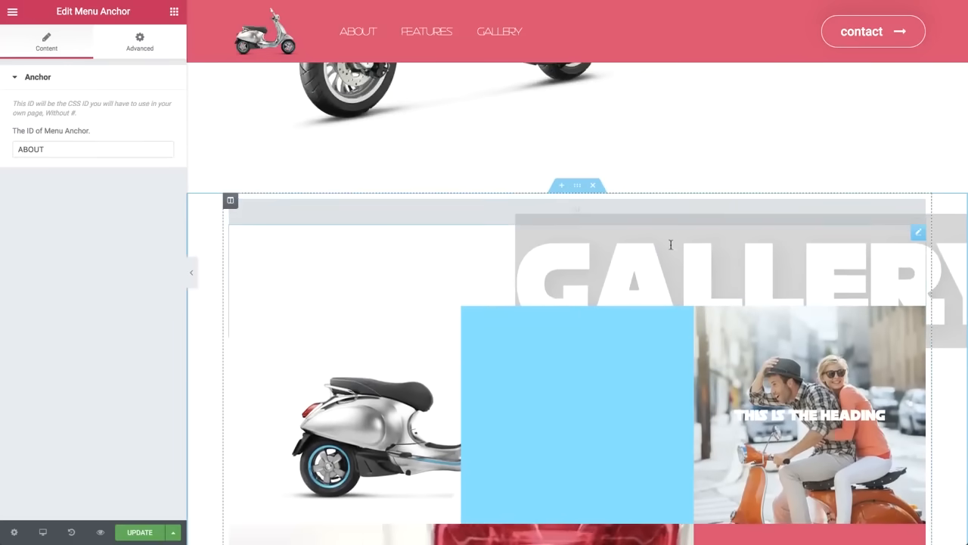
- Set the ID of the menu anchor above the GALLERY heading to "GALLERY"
{"action": "left_click", "coordinate": [670, 245]}
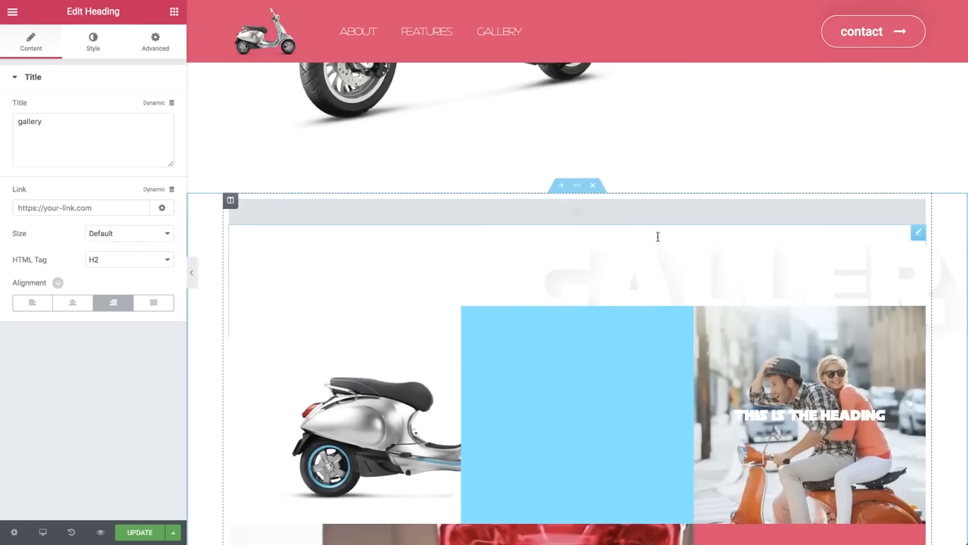
{"action": "left_click", "coordinate": [589, 205]}
{"action": "triple_click", "coordinate": [76, 143]}
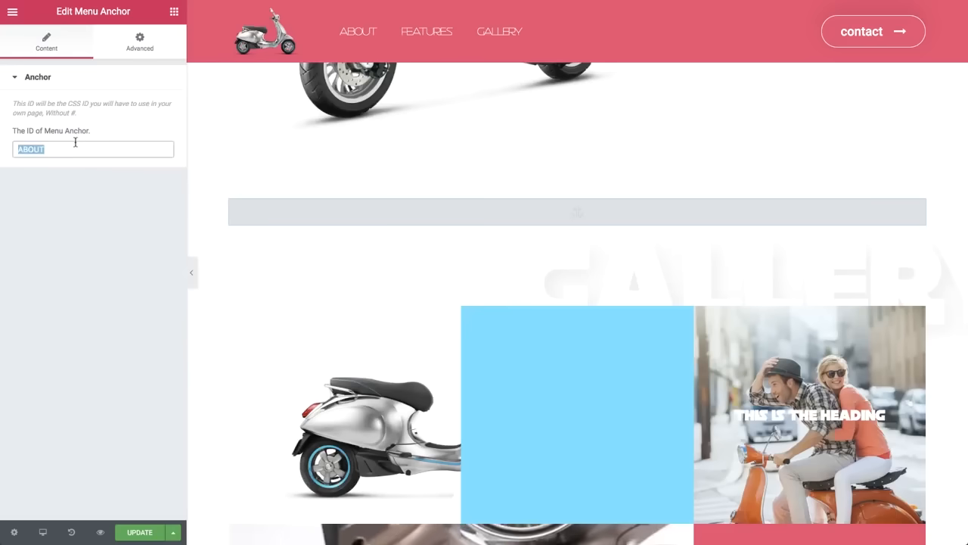
{"action": "type", "text": "GALLER"}
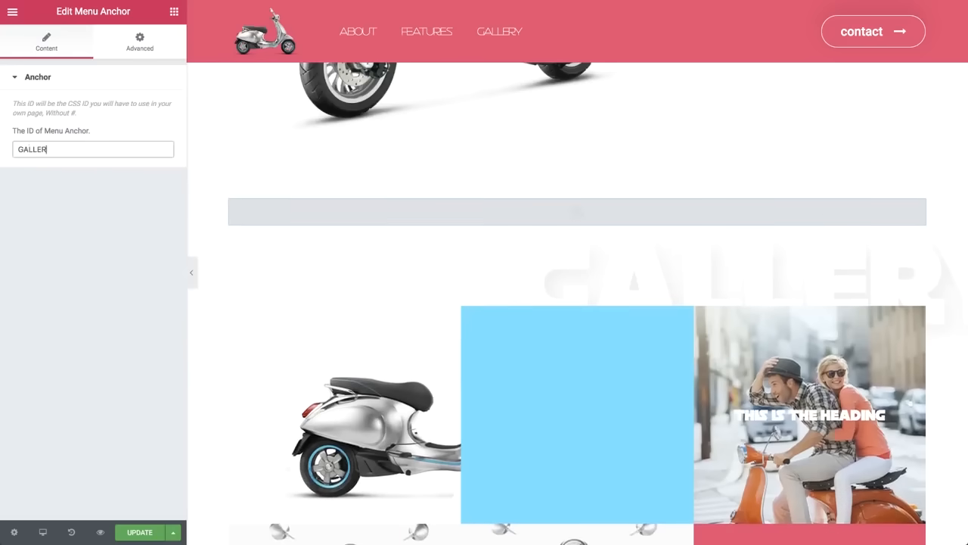
{"action": "type", "text": "Y"}
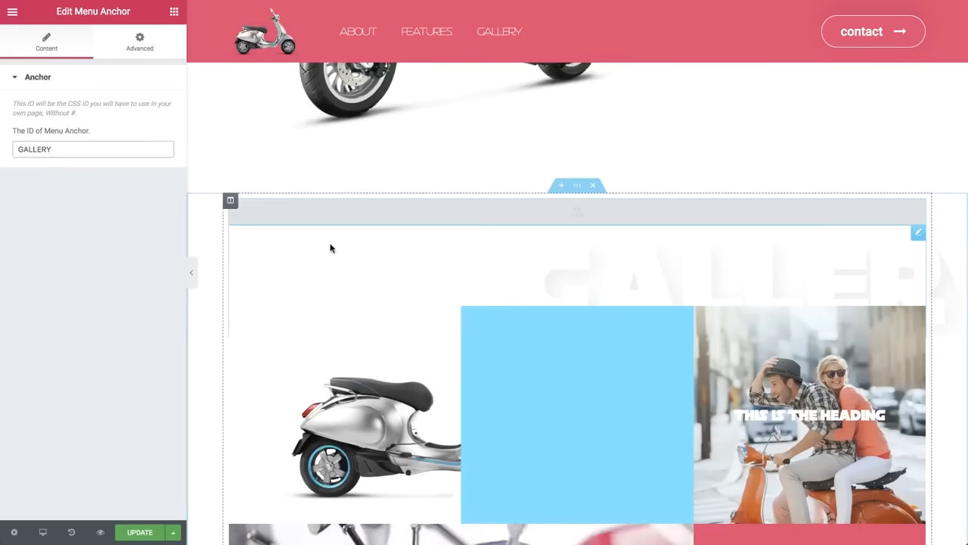
- Paste a menu anchor above the icon in the "YES! I'M IN" sign-up section and set its ID to "CONTACT"
{"action": "scroll", "coordinate": [331, 249], "scroll_direction": "down", "scroll_amount": 10}
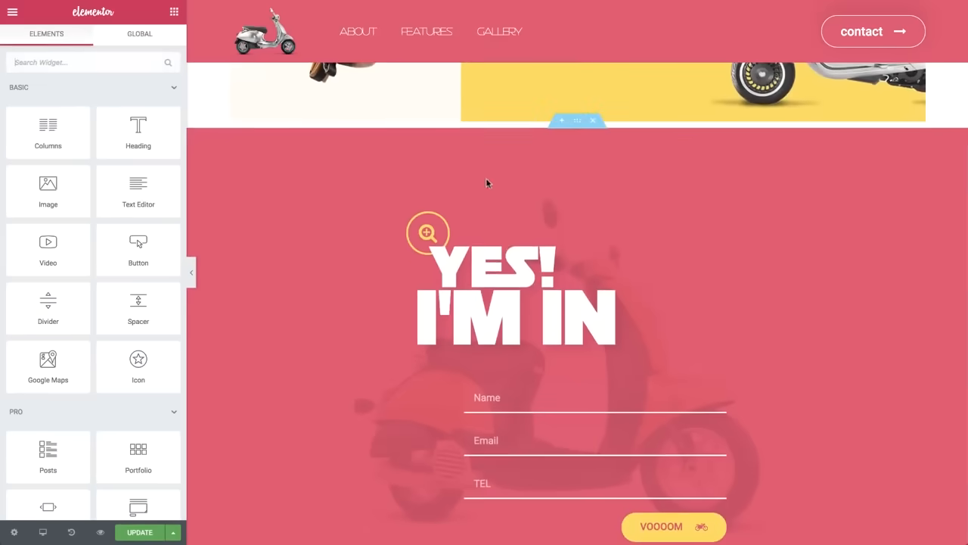
{"action": "right_click", "coordinate": [521, 224]}
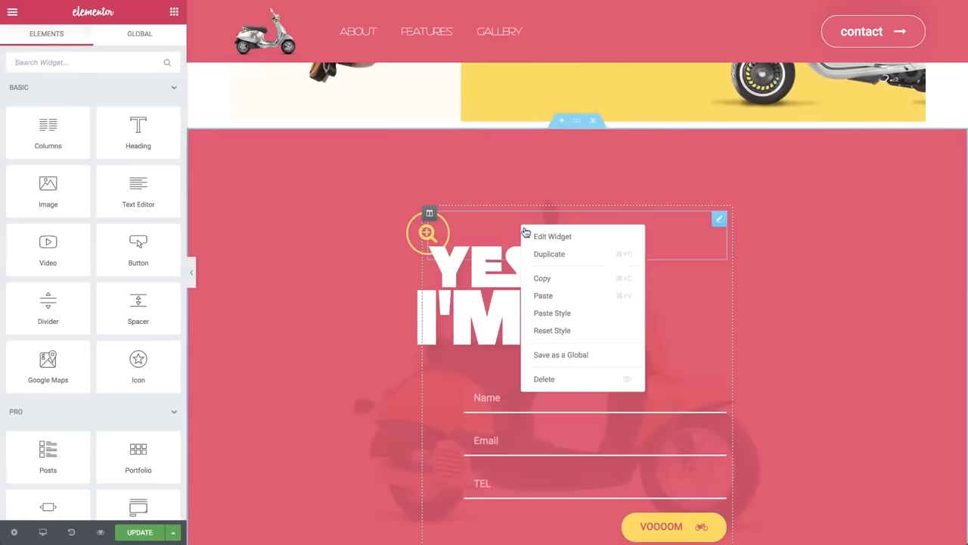
{"action": "left_click", "coordinate": [573, 297]}
{"action": "left_click_drag", "start_coordinate": [574, 241], "coordinate": [575, 208]}
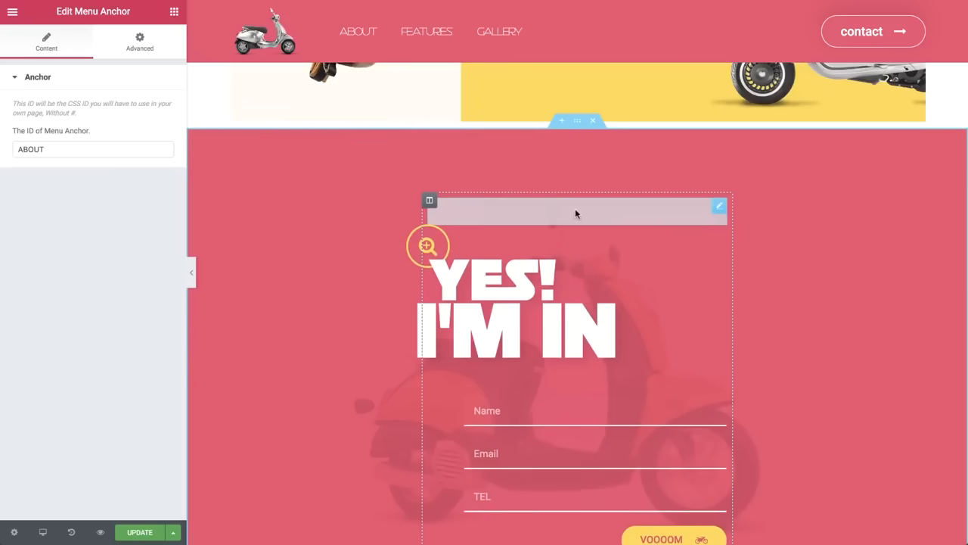
{"action": "double_click", "coordinate": [71, 147]}
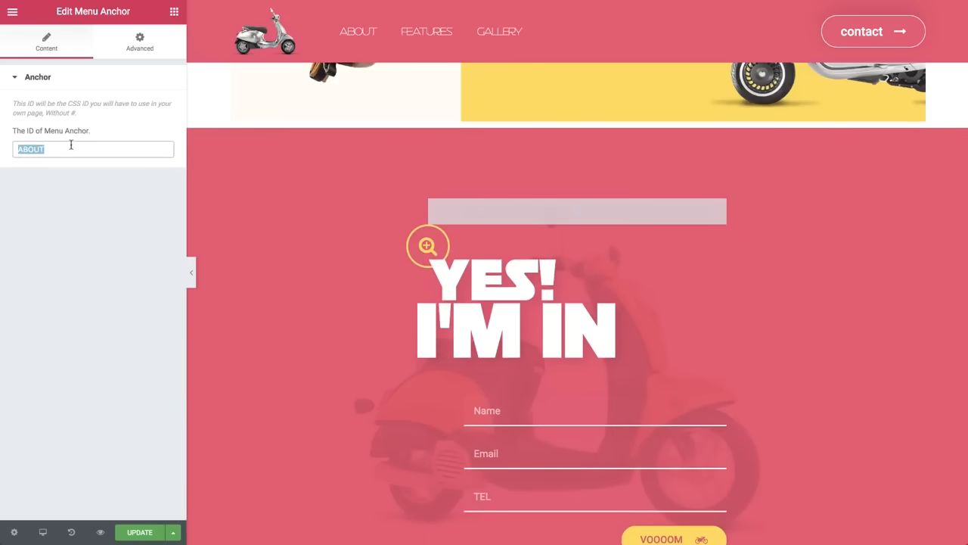
{"action": "type", "text": "CONTACT"}
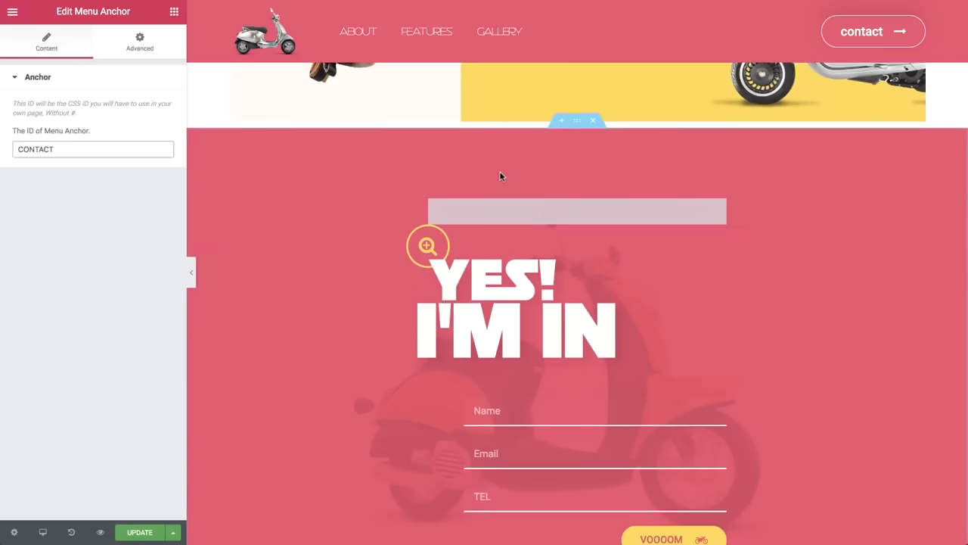
- Link the contact button in the red navigation section to #CONTACT and update the page
{"action": "scroll", "coordinate": [500, 171], "scroll_direction": "up", "scroll_amount": 10}
{"action": "scroll", "coordinate": [501, 176], "scroll_direction": "up", "scroll_amount": 8}
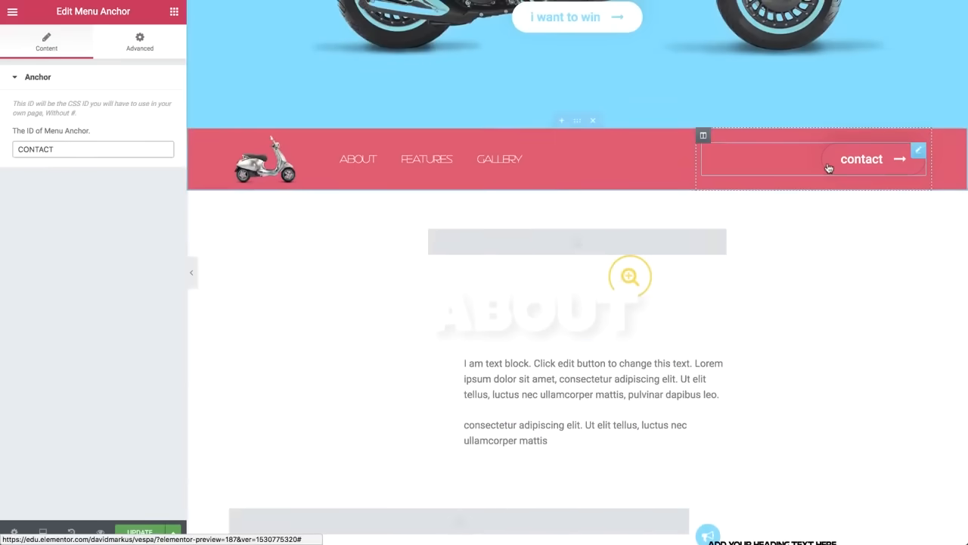
{"action": "left_click", "coordinate": [830, 167]}
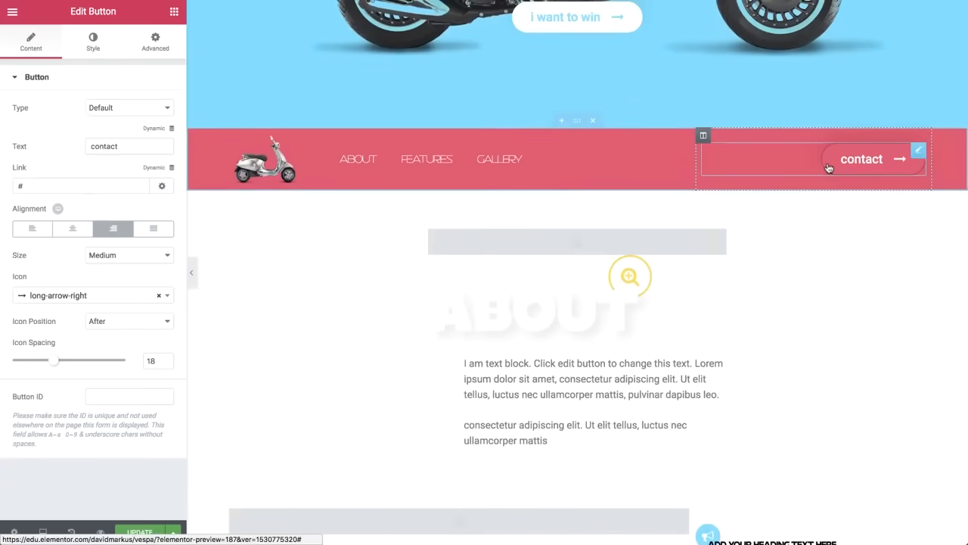
{"action": "left_click", "coordinate": [86, 187]}
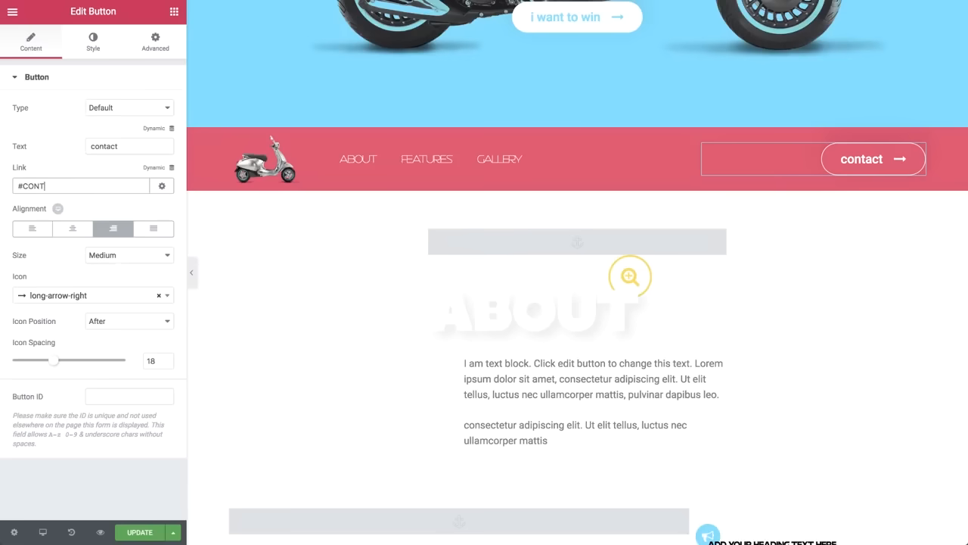
{"action": "left_click", "coordinate": [149, 532]}
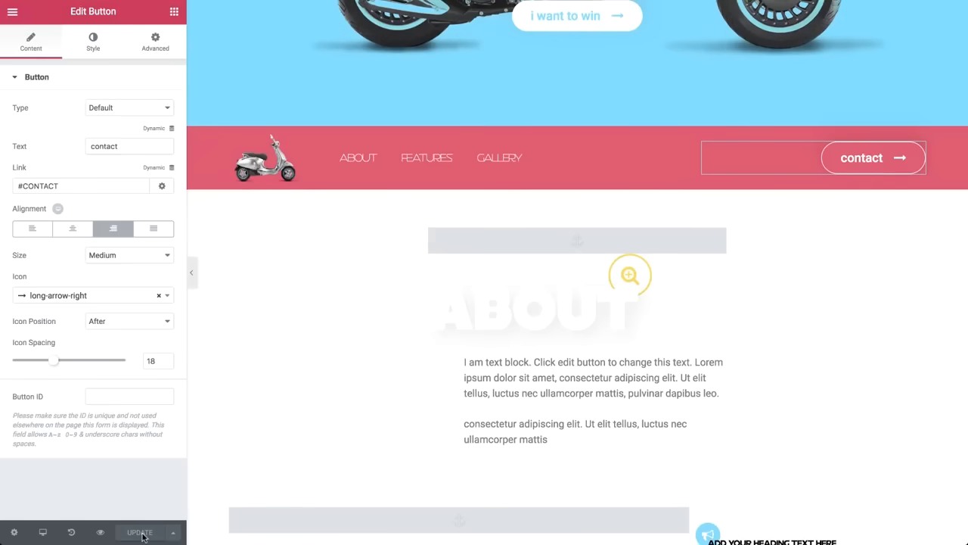
{"action": "left_click", "coordinate": [855, 158]}
{"action": "scroll", "coordinate": [847, 171], "scroll_direction": "up", "scroll_amount": 15}
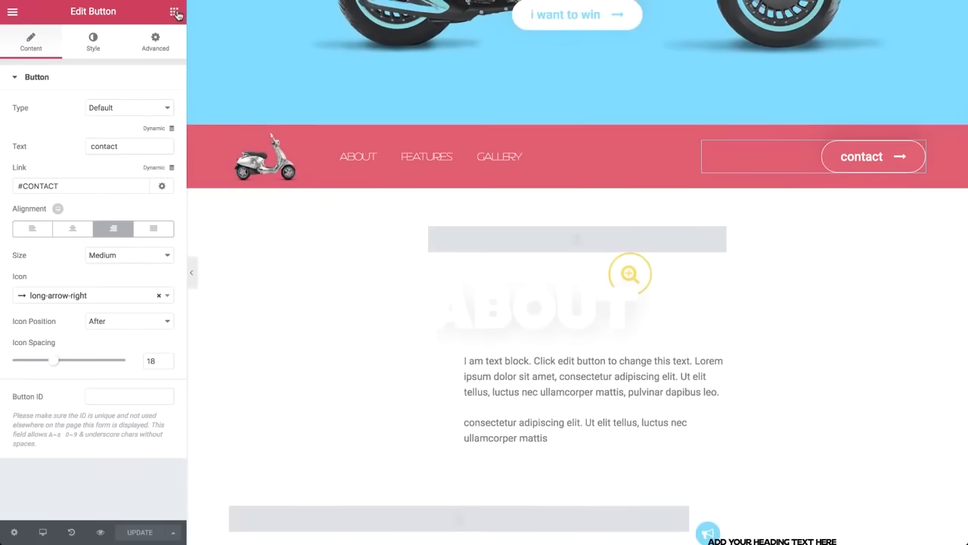
- Add a Tilt shape divider to the bottom of the yellow scooter section
{"action": "left_click", "coordinate": [174, 11]}
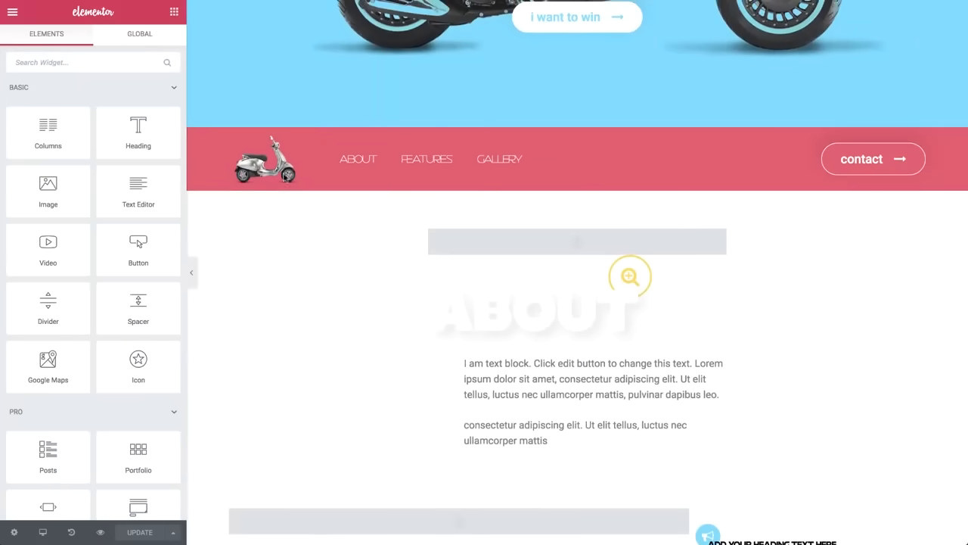
{"action": "scroll", "coordinate": [374, 305], "scroll_direction": "down", "scroll_amount": 4}
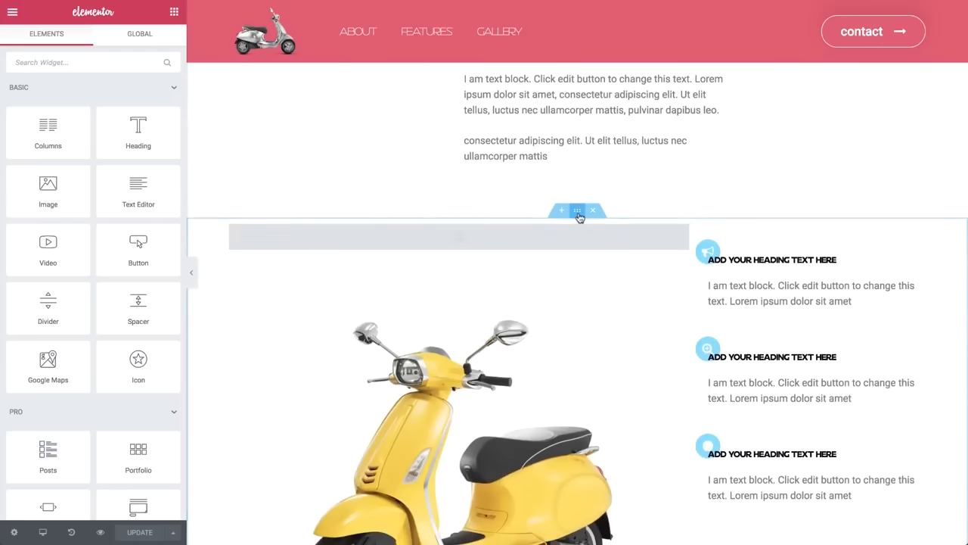
{"action": "left_click", "coordinate": [578, 212]}
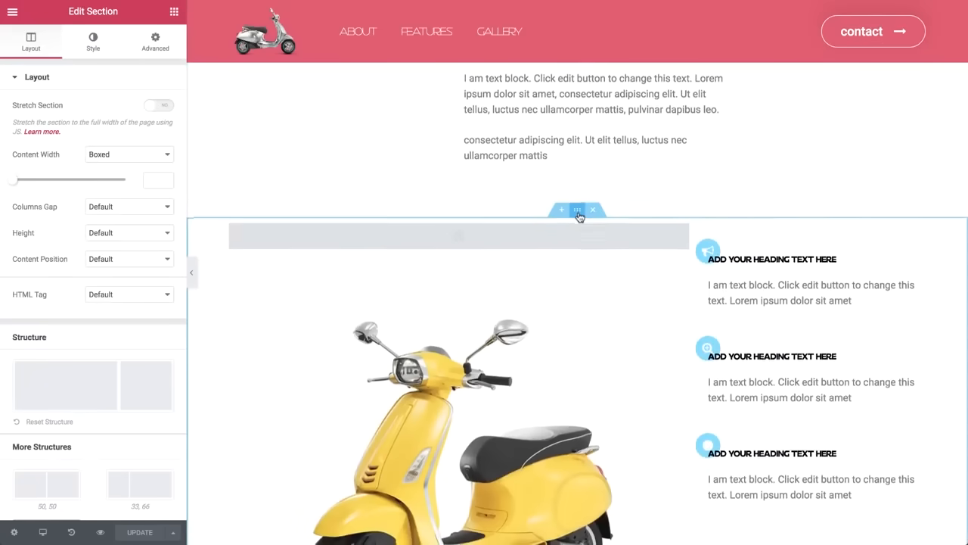
{"action": "scroll", "coordinate": [234, 91], "scroll_direction": "down", "scroll_amount": 3}
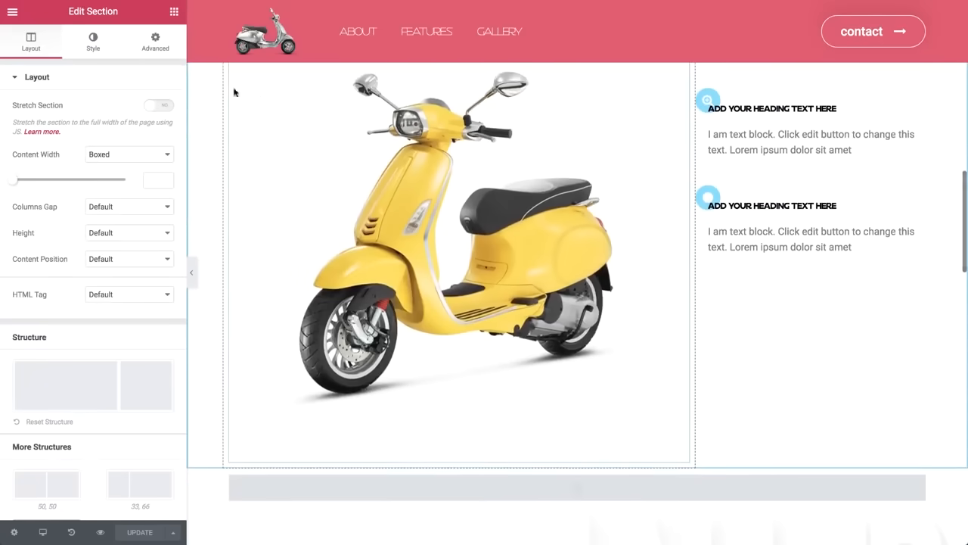
{"action": "left_click", "coordinate": [94, 53]}
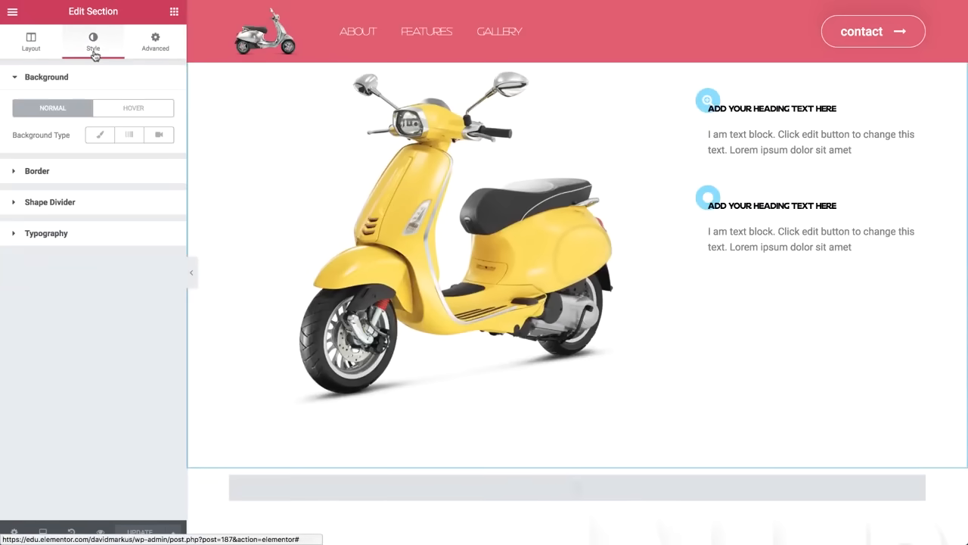
{"action": "left_click", "coordinate": [114, 202]}
{"action": "left_click", "coordinate": [120, 173]}
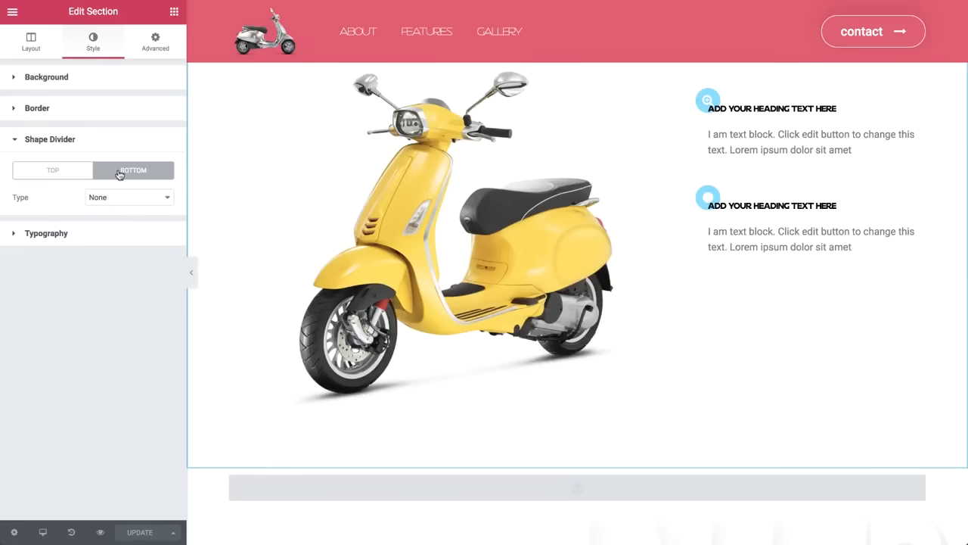
{"action": "left_click", "coordinate": [119, 196]}
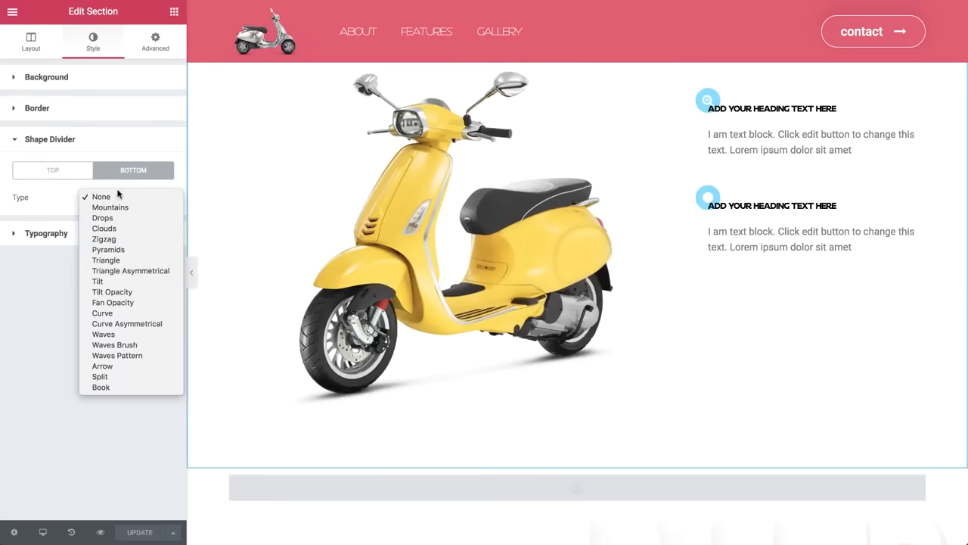
{"action": "left_click", "coordinate": [125, 283]}
- Set the bottom Tilt divider's color to opaque light grey #f4f4f4 and copy its hex code
{"action": "left_click", "coordinate": [156, 224]}
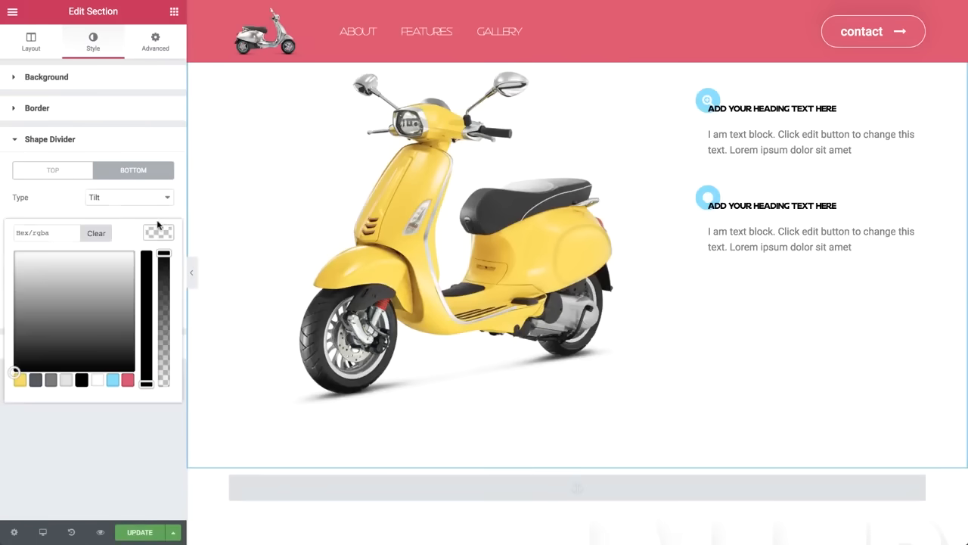
{"action": "left_click", "coordinate": [67, 380]}
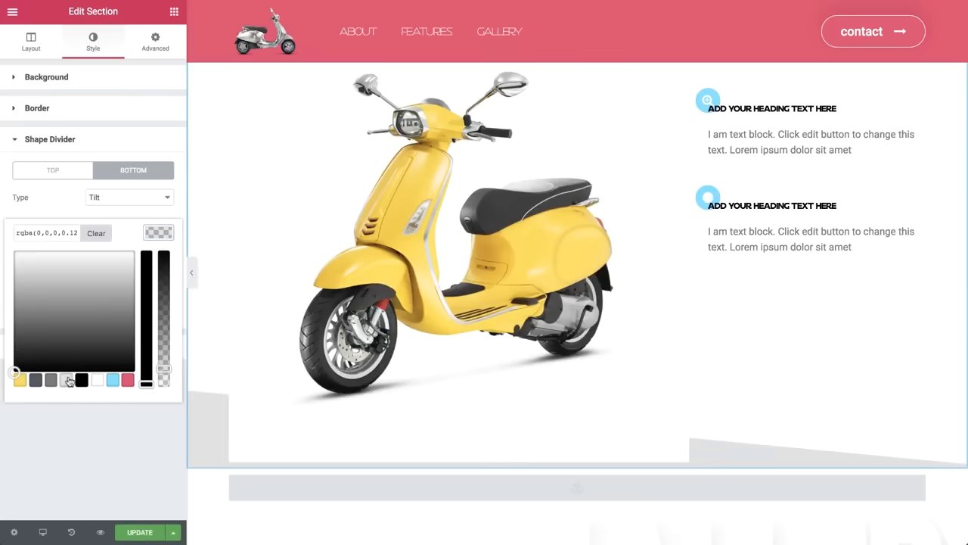
{"action": "left_click", "coordinate": [14, 258]}
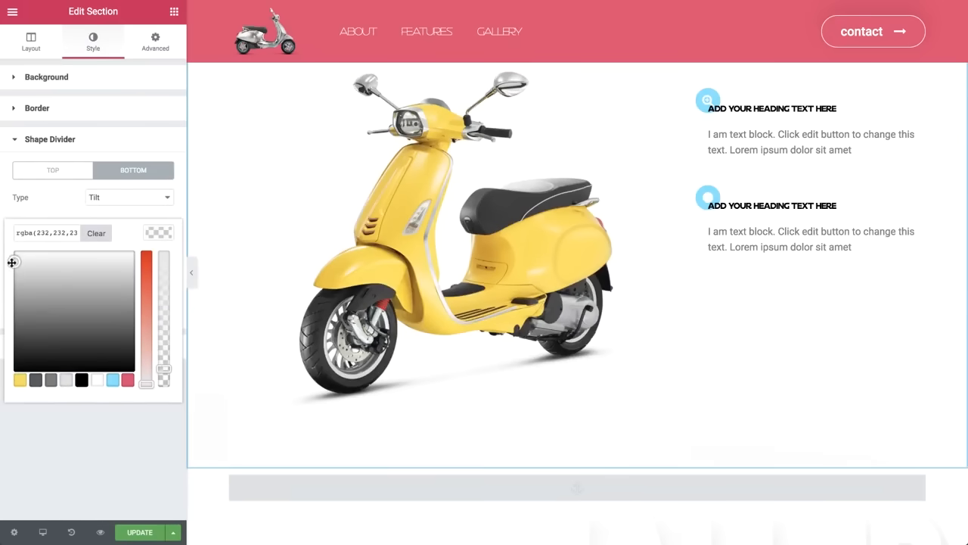
{"action": "left_click_drag", "start_coordinate": [12, 262], "coordinate": [12, 264]}
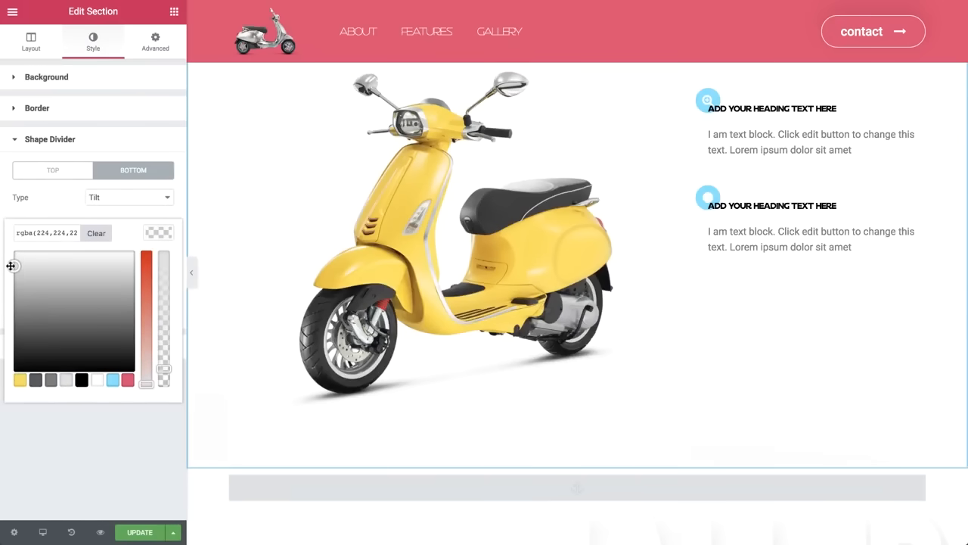
{"action": "left_click_drag", "start_coordinate": [11, 266], "coordinate": [11, 268]}
{"action": "left_click_drag", "start_coordinate": [160, 365], "coordinate": [161, 245]}
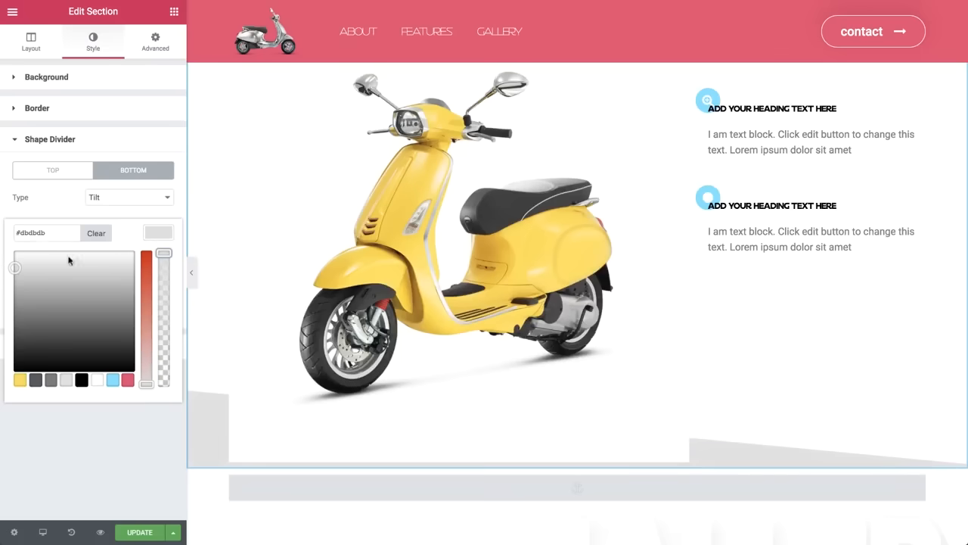
{"action": "left_click_drag", "start_coordinate": [17, 261], "coordinate": [8, 257]}
{"action": "triple_click", "coordinate": [49, 234]}
{"action": "key", "text": "ctrl+c"}
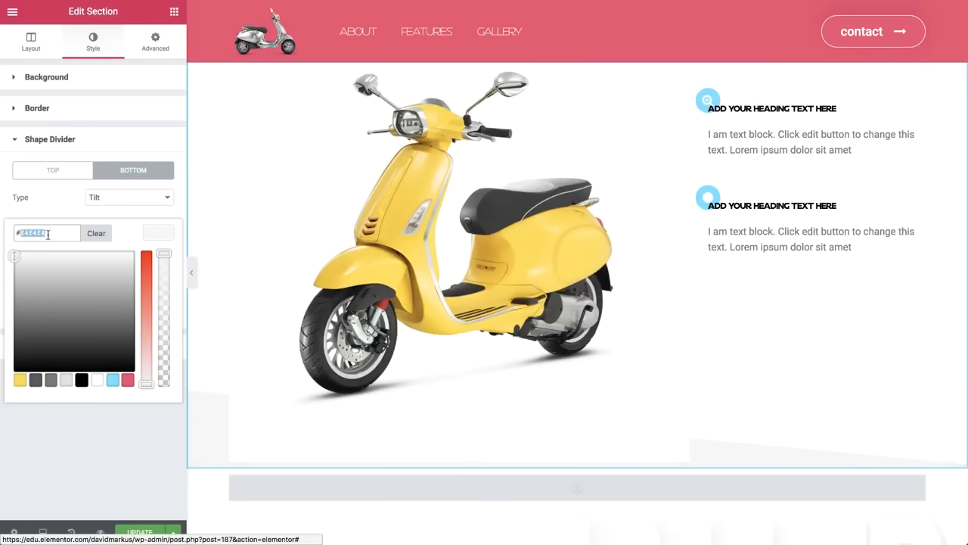
{"action": "left_click", "coordinate": [155, 239]}
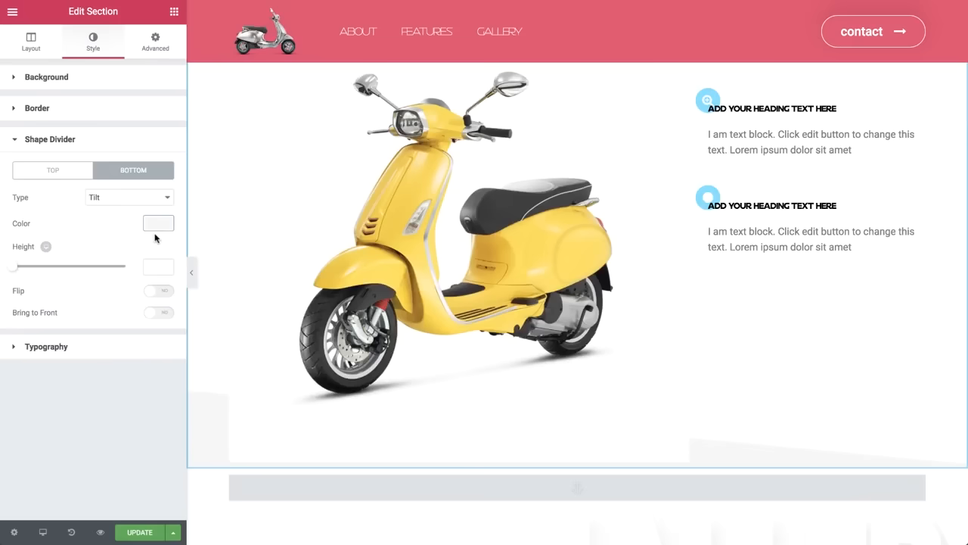
- Flip the yellow scooter section's bottom Tilt divider
{"action": "left_click", "coordinate": [160, 291]}
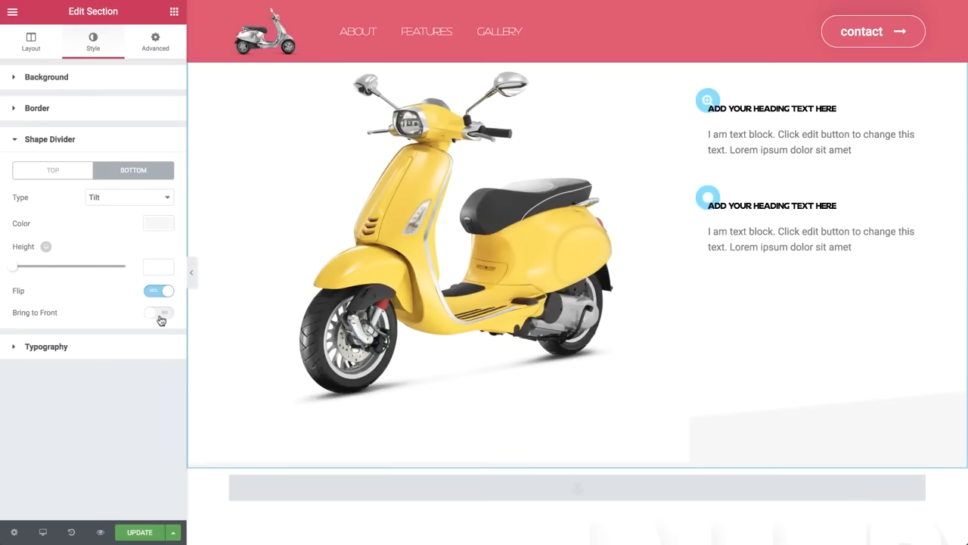
- Bring the yellow scooter section's bottom Tilt divider to the front
{"action": "left_click", "coordinate": [160, 313]}
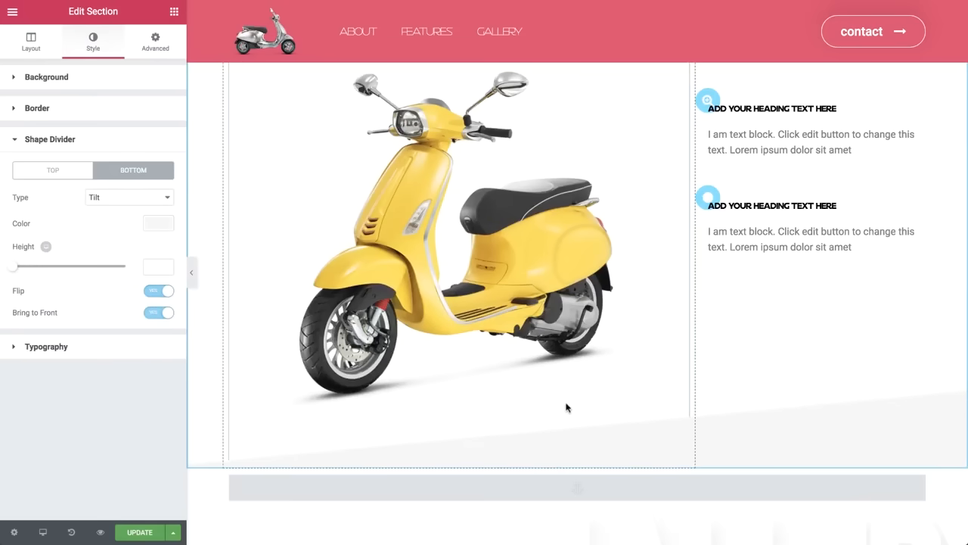
- Add a Tilt shape divider to the top of the gallery section
{"action": "scroll", "coordinate": [566, 406], "scroll_direction": "down", "scroll_amount": 5}
{"action": "left_click", "coordinate": [582, 280]}
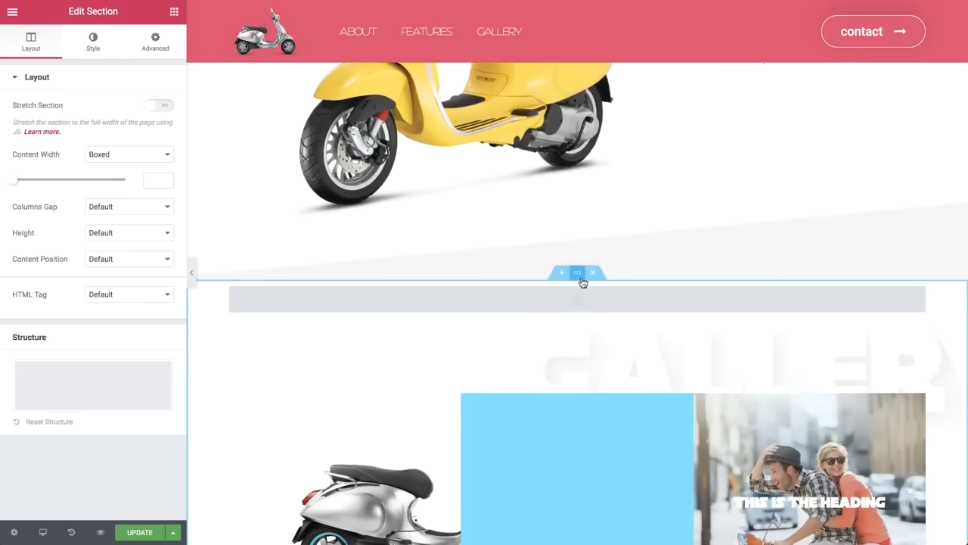
{"action": "left_click", "coordinate": [93, 45]}
{"action": "left_click", "coordinate": [50, 202]}
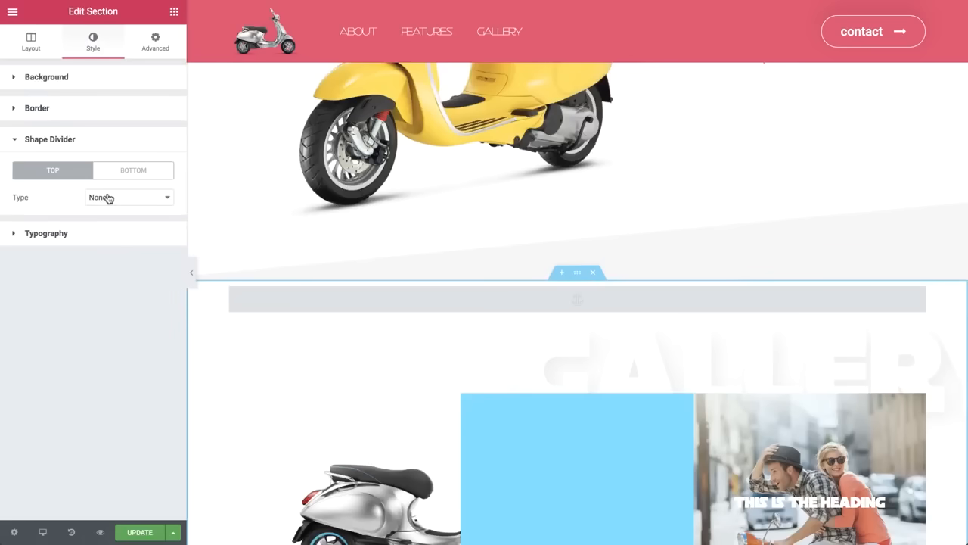
{"action": "left_click", "coordinate": [108, 197]}
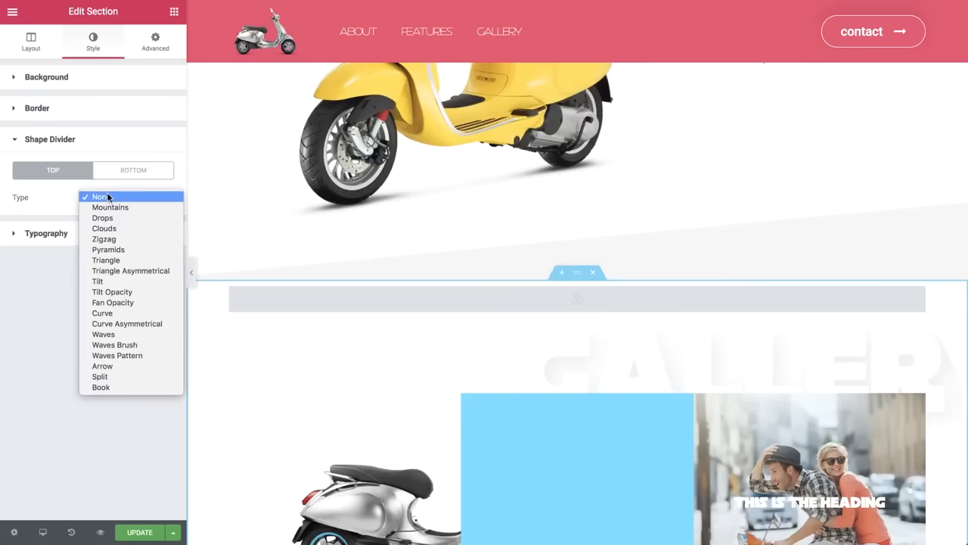
{"action": "left_click", "coordinate": [115, 282]}
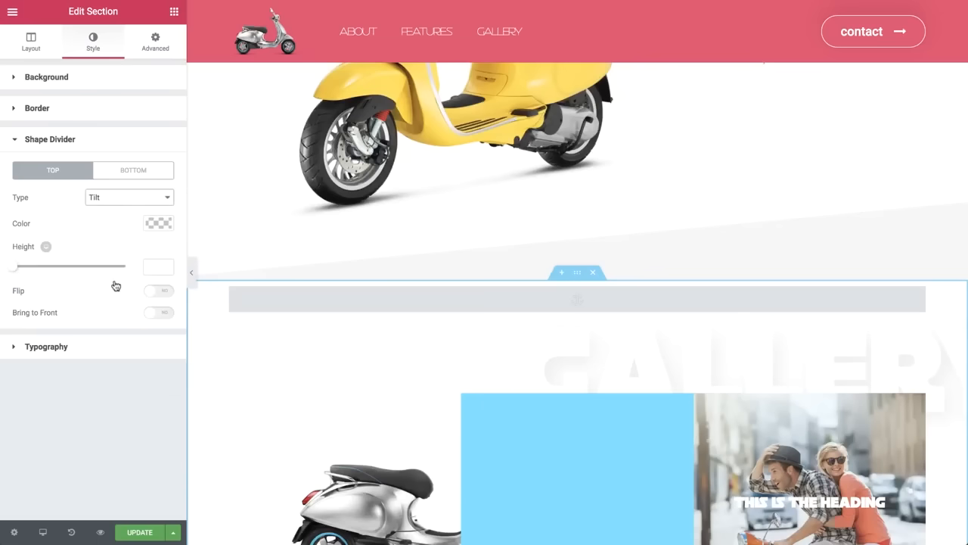
- Set the gallery section's top Tilt divider color to the copied light grey #f4f4f4
{"action": "left_click", "coordinate": [163, 223]}
{"action": "left_click", "coordinate": [54, 233]}
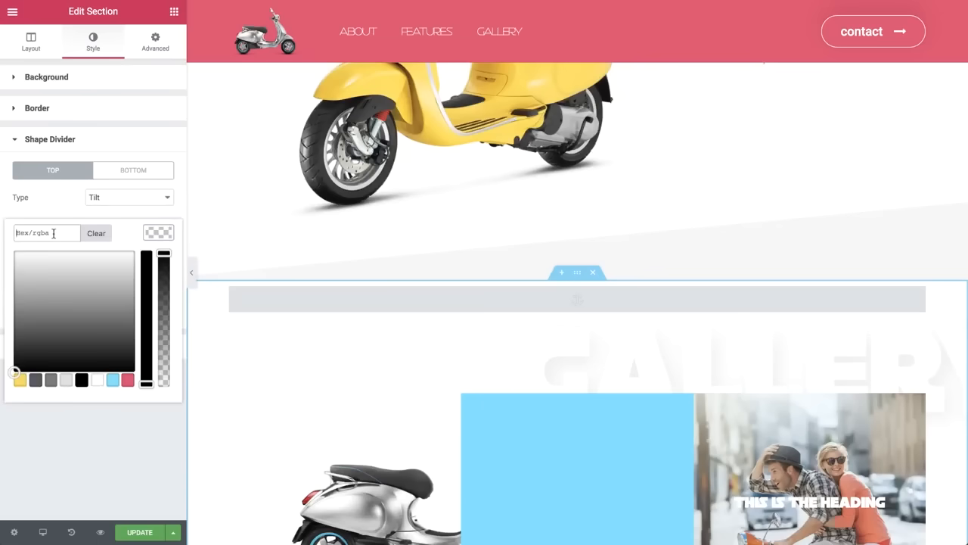
{"action": "key", "text": "ctrl+v"}
{"action": "left_click", "coordinate": [159, 235]}
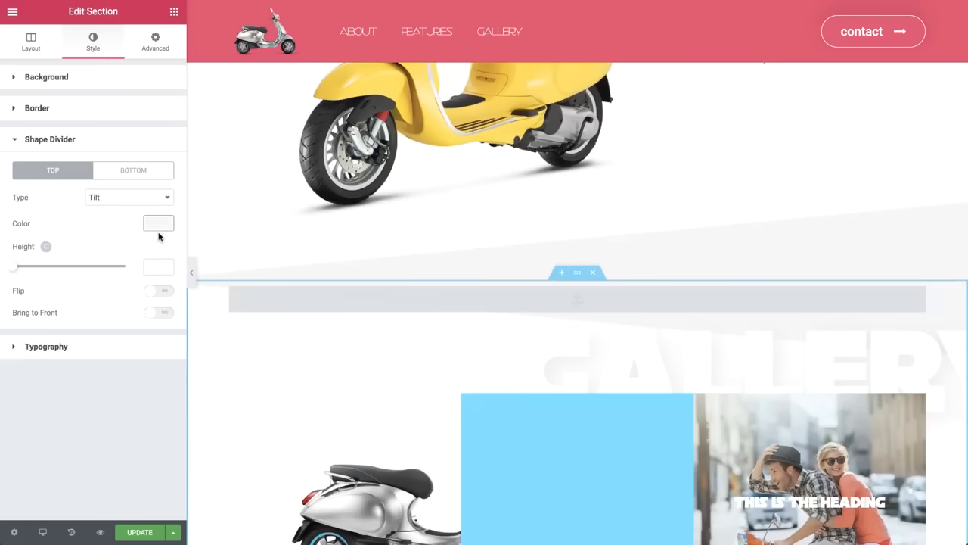
- Flip the gallery section's top Tilt divider and set its height to 437
{"action": "left_click", "coordinate": [160, 292]}
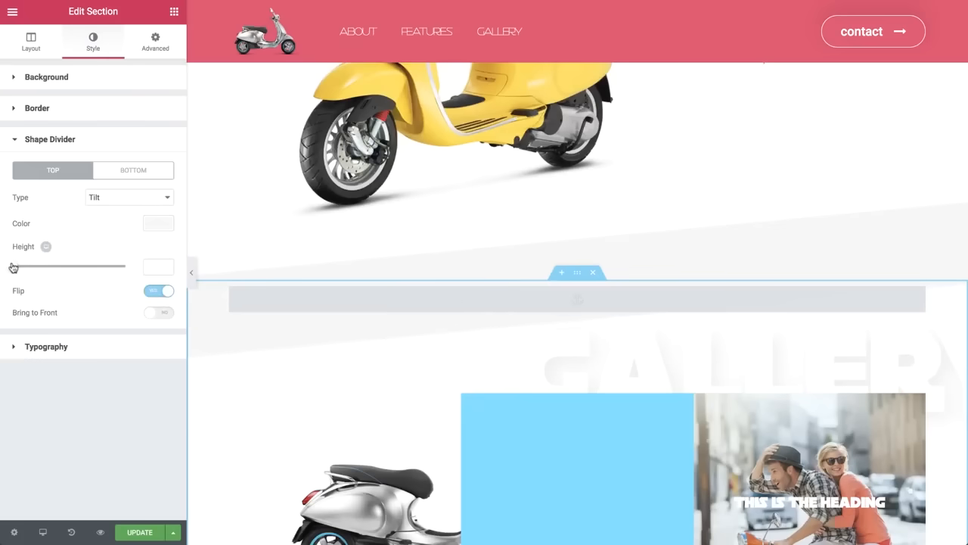
{"action": "left_click_drag", "start_coordinate": [13, 267], "coordinate": [104, 283]}
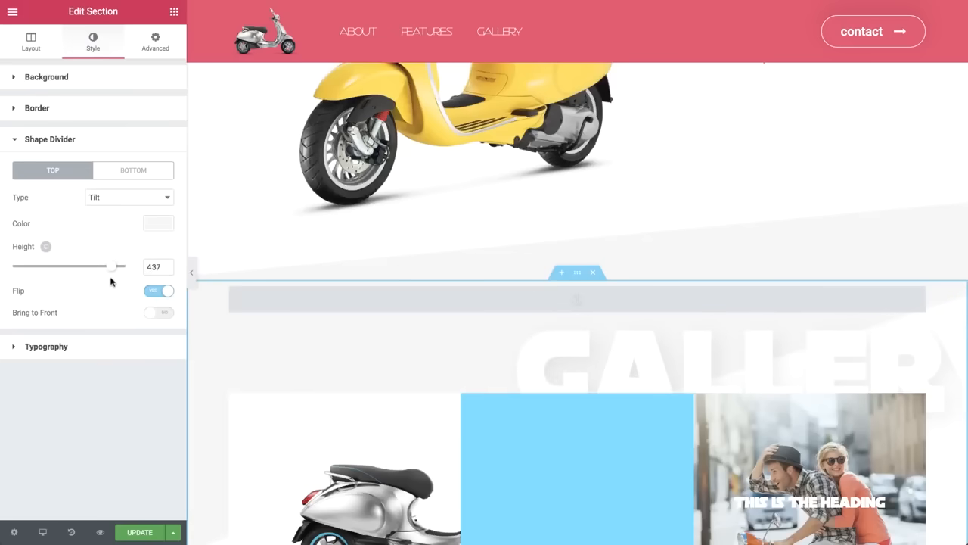
{"action": "scroll", "coordinate": [235, 286], "scroll_direction": "down", "scroll_amount": 3}
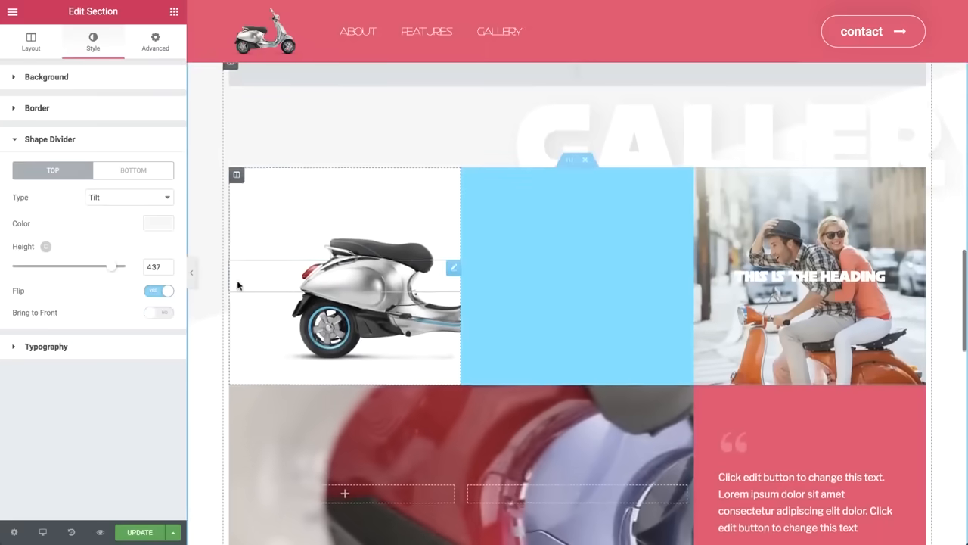
{"action": "scroll", "coordinate": [238, 285], "scroll_direction": "up", "scroll_amount": 2}
{"action": "scroll", "coordinate": [238, 285], "scroll_direction": "up", "scroll_amount": 1}
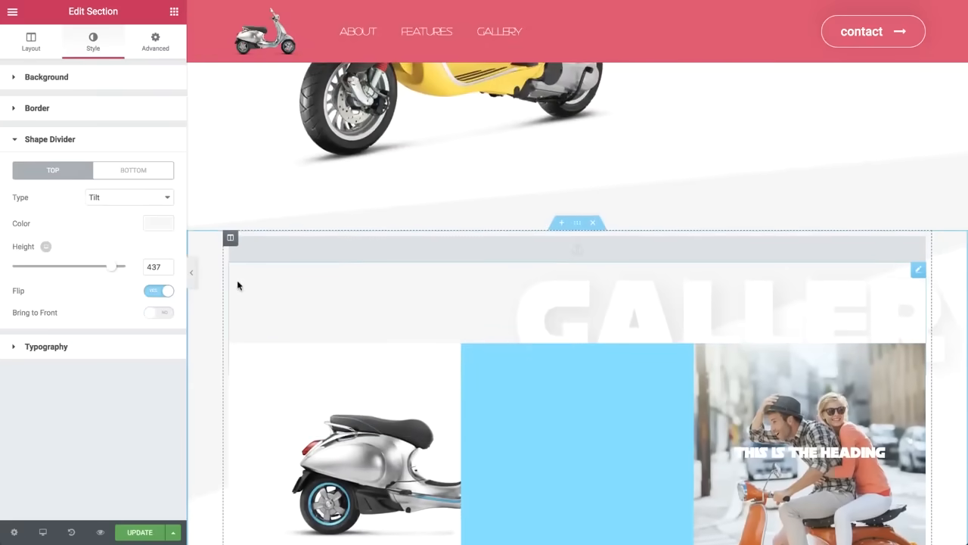
- Add a Tilt shape divider to the bottom of the gallery section
{"action": "scroll", "coordinate": [238, 285], "scroll_direction": "down", "scroll_amount": 5}
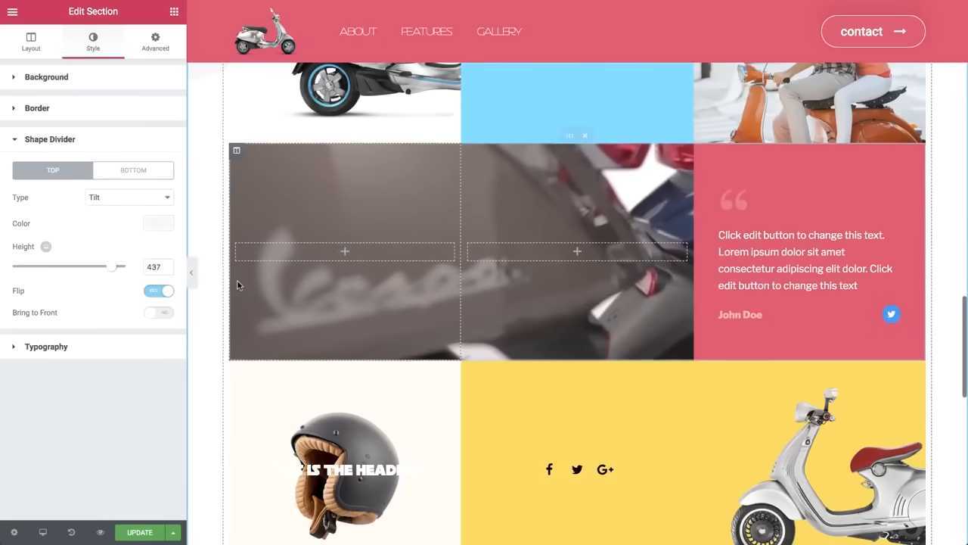
{"action": "scroll", "coordinate": [237, 285], "scroll_direction": "down", "scroll_amount": 2}
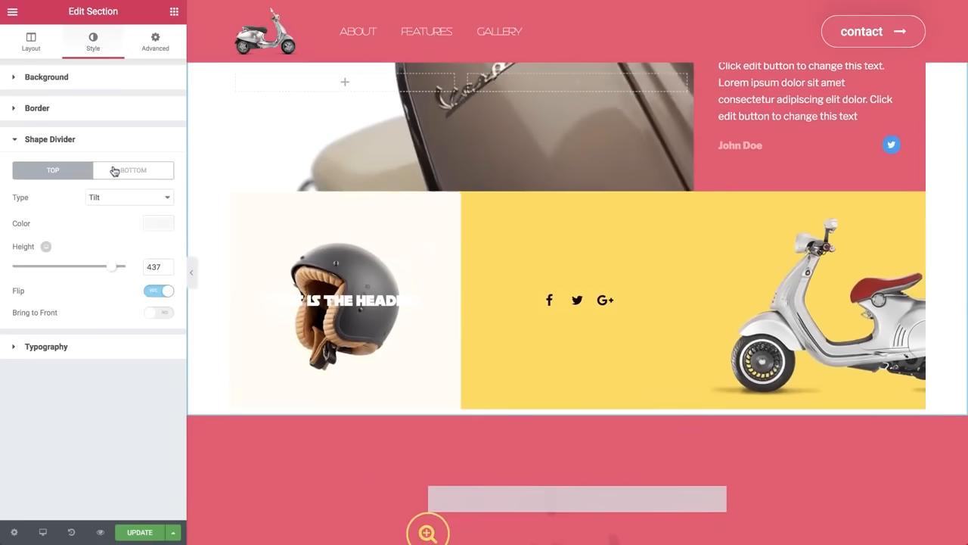
{"action": "left_click", "coordinate": [114, 171]}
{"action": "left_click", "coordinate": [113, 198]}
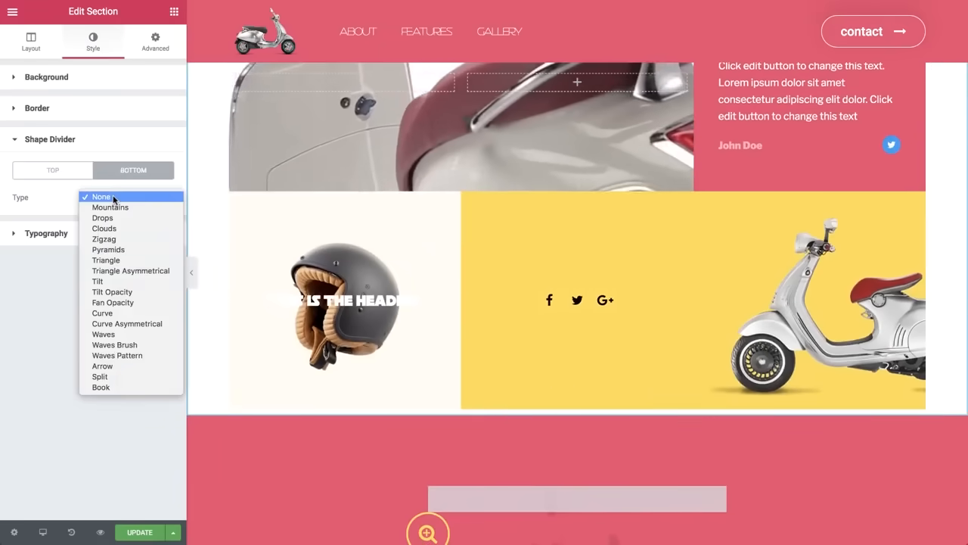
{"action": "left_click", "coordinate": [128, 280]}
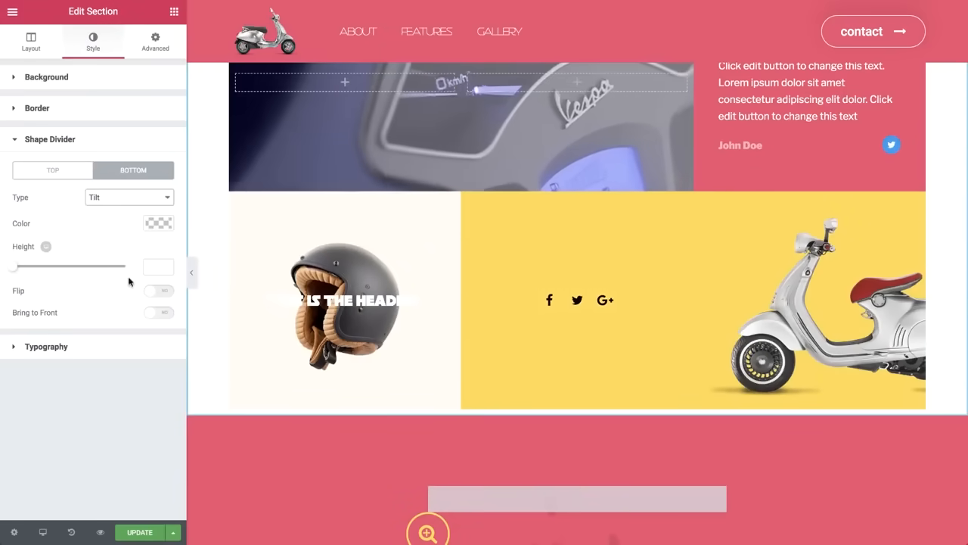
- Set the gallery section's bottom Tilt divider to the red palette color that matches the section below
{"action": "left_click", "coordinate": [159, 224]}
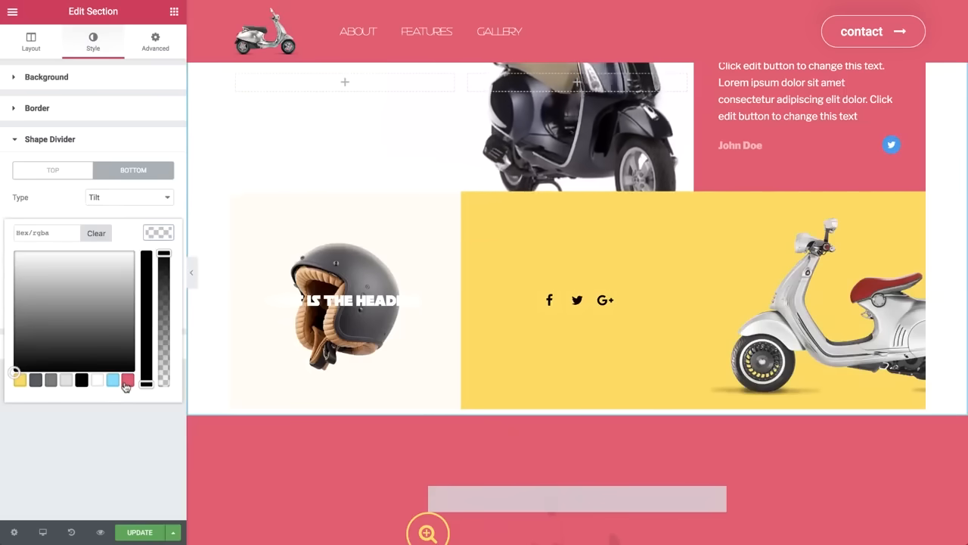
{"action": "left_click", "coordinate": [126, 380]}
{"action": "left_click", "coordinate": [156, 227]}
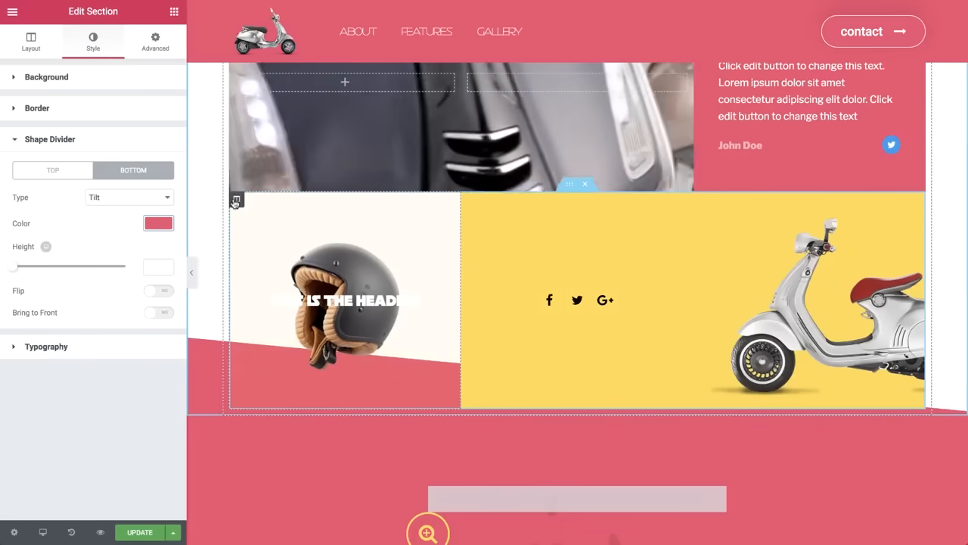
- Give the helmet column in the gallery grid a solid white #ffffff background and leave its settings
{"action": "left_click", "coordinate": [236, 200]}
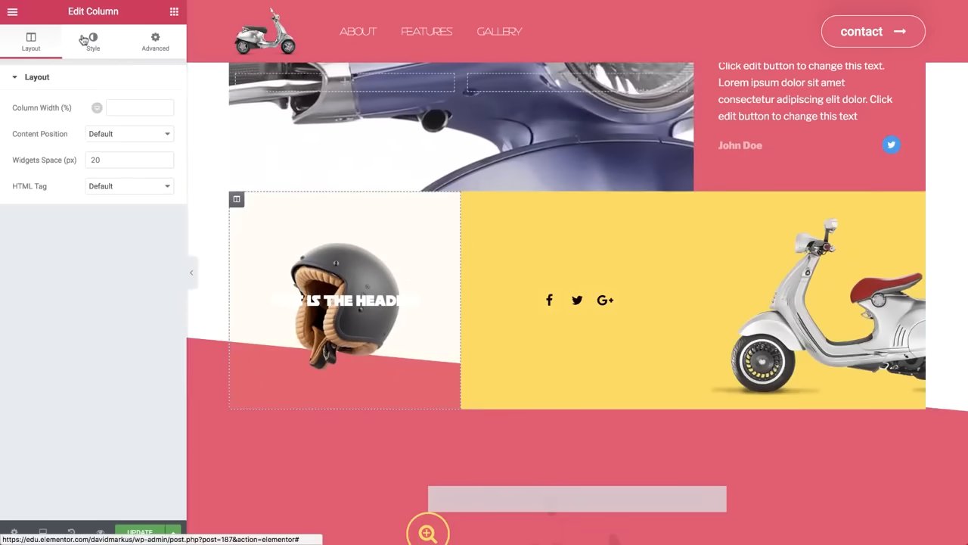
{"action": "left_click", "coordinate": [87, 40]}
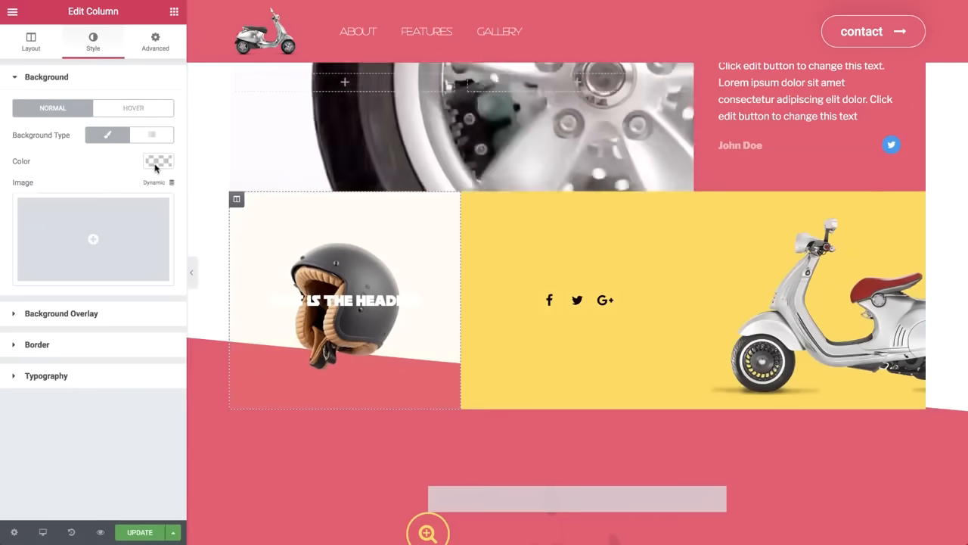
{"action": "left_click", "coordinate": [156, 163]}
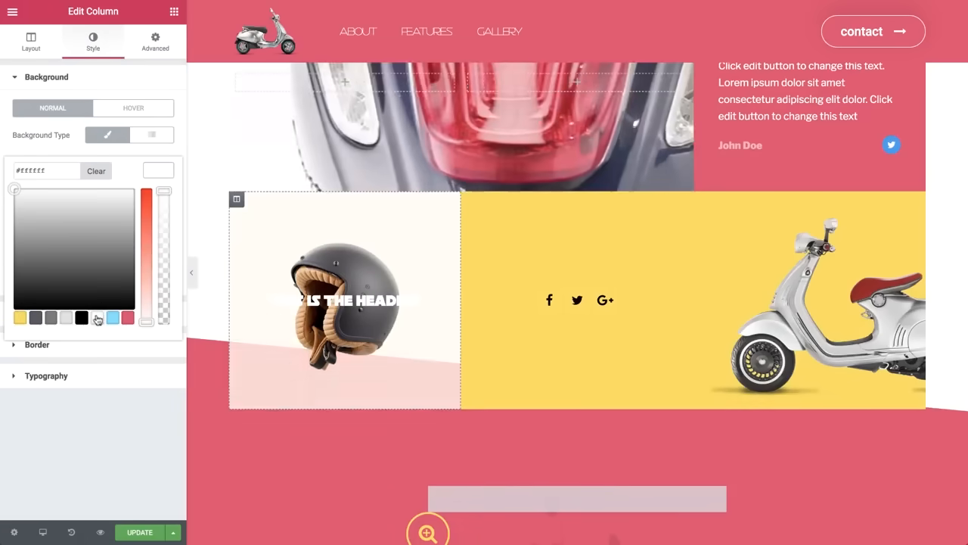
{"action": "left_click", "coordinate": [158, 169]}
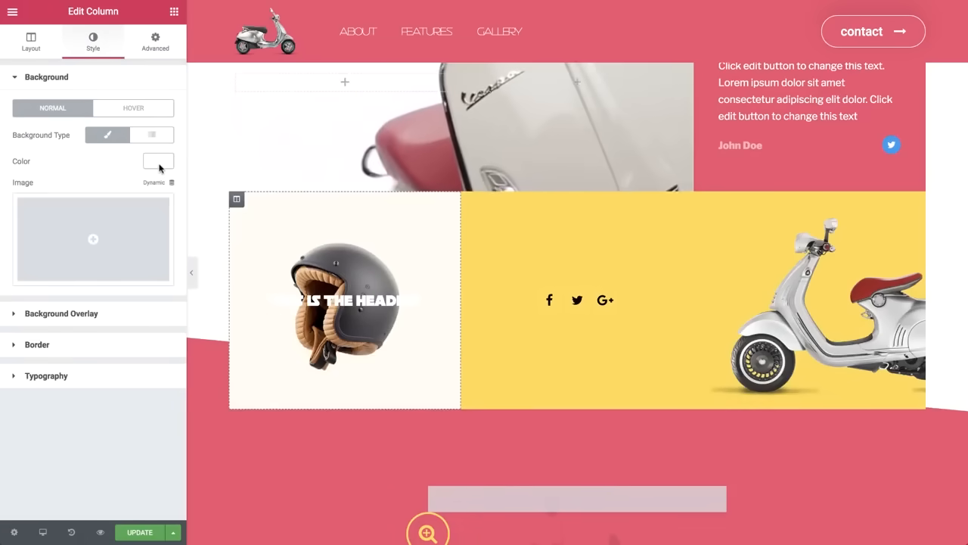
{"action": "left_click", "coordinate": [174, 11]}
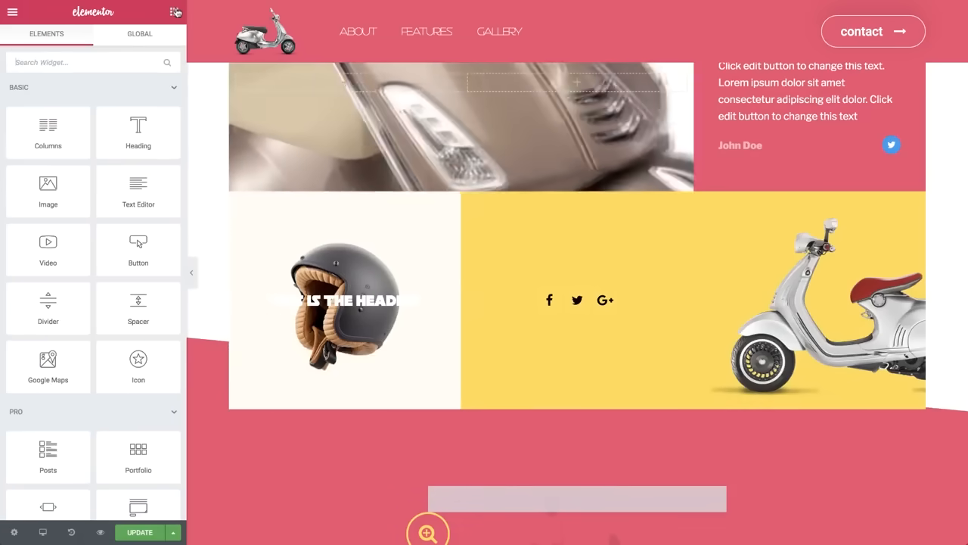
- Examine the slanted transitions between the yellow scooter, gallery and red contact sections
{"action": "scroll", "coordinate": [252, 123], "scroll_direction": "up", "scroll_amount": 6}
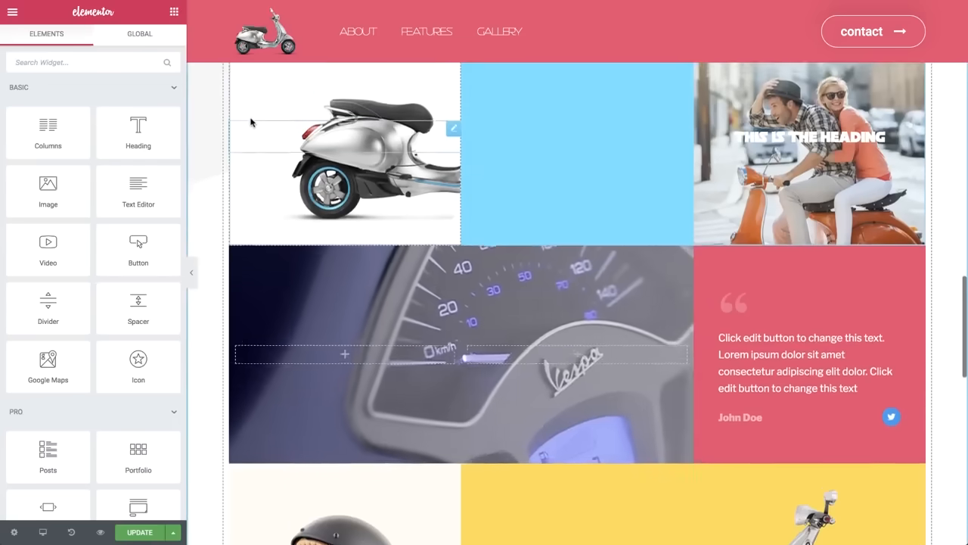
{"action": "scroll", "coordinate": [252, 123], "scroll_direction": "down", "scroll_amount": 7}
{"action": "scroll", "coordinate": [252, 123], "scroll_direction": "up", "scroll_amount": 5}
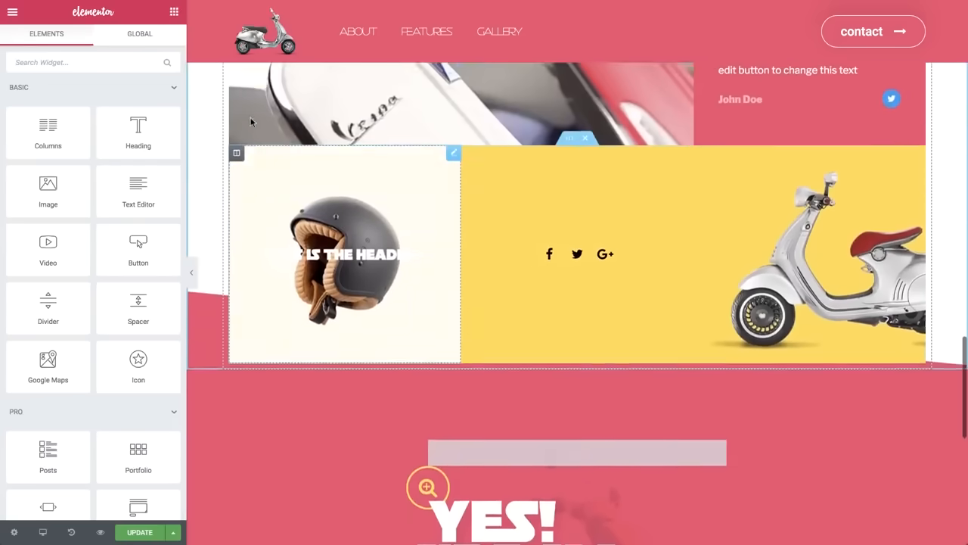
{"action": "scroll", "coordinate": [252, 122], "scroll_direction": "up", "scroll_amount": 7}
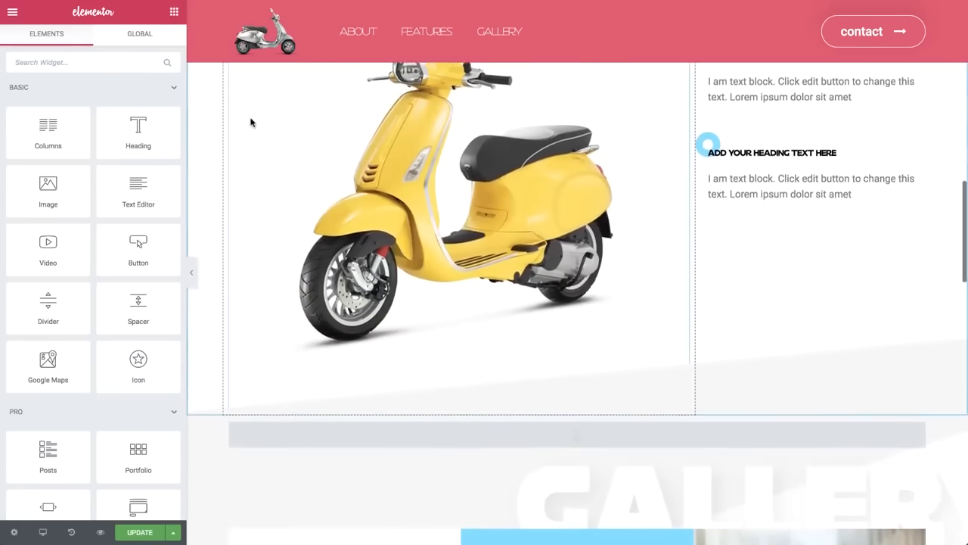
{"action": "scroll", "coordinate": [252, 122], "scroll_direction": "up", "scroll_amount": 3}
{"action": "scroll", "coordinate": [252, 122], "scroll_direction": "down", "scroll_amount": 5}
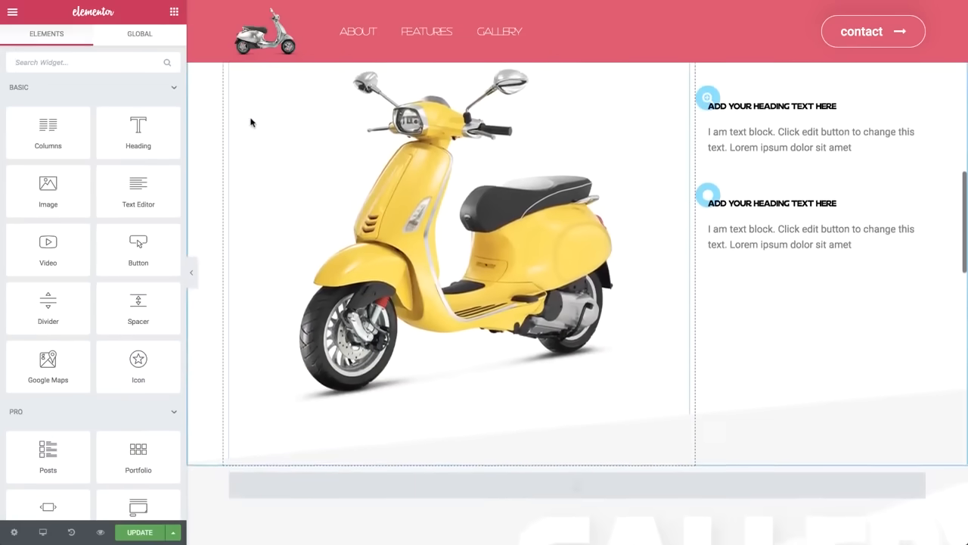
{"action": "scroll", "coordinate": [252, 123], "scroll_direction": "up", "scroll_amount": 5}
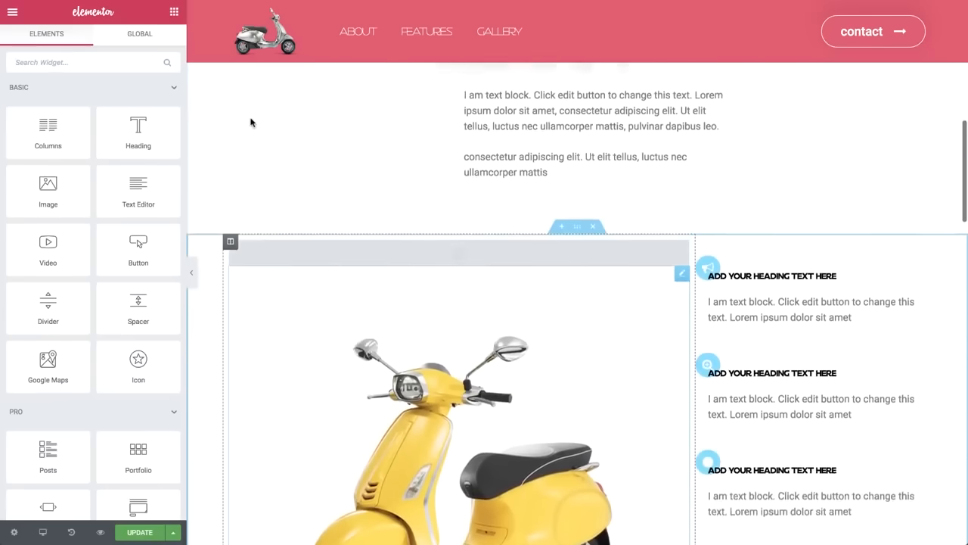
- Set the Z-Index of the red navigation section to 1
{"action": "scroll", "coordinate": [252, 123], "scroll_direction": "up", "scroll_amount": 4}
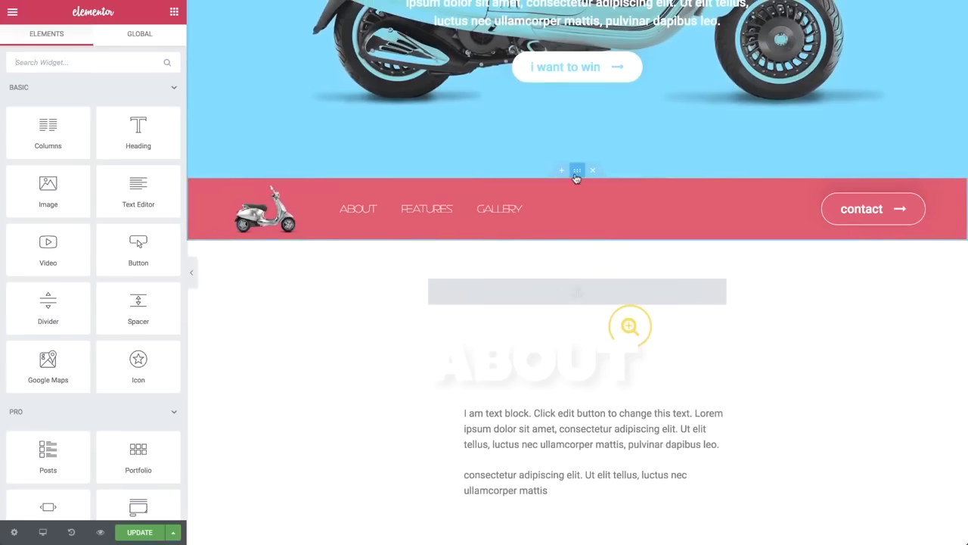
{"action": "left_click", "coordinate": [577, 171]}
{"action": "left_click", "coordinate": [154, 49]}
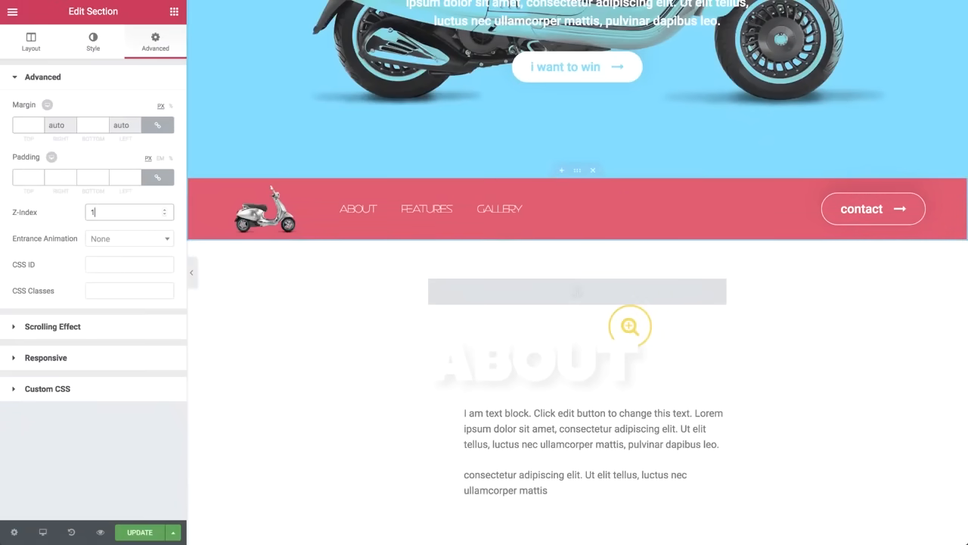
- Give the gallery section a classic background with a solid white color
{"action": "scroll", "coordinate": [359, 298], "scroll_direction": "down", "scroll_amount": 3}
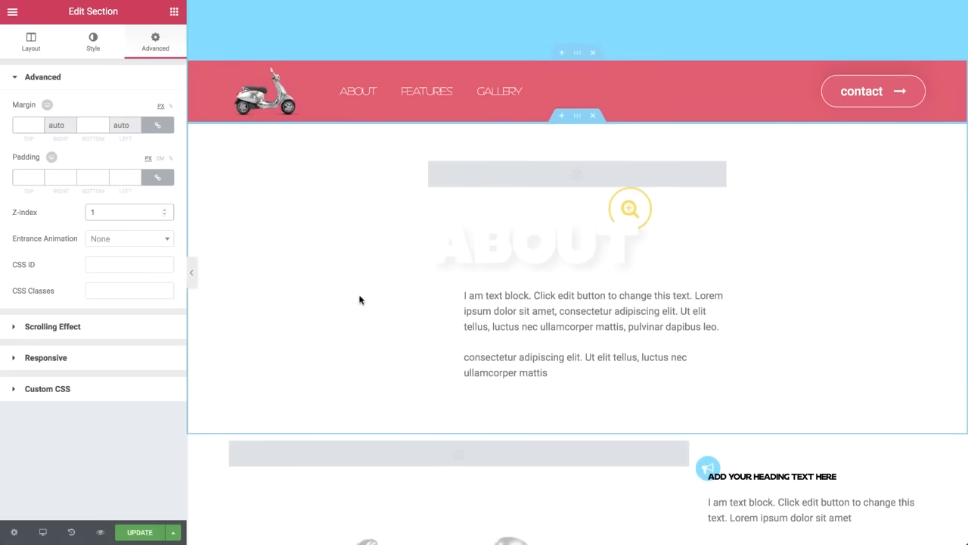
{"action": "scroll", "coordinate": [360, 299], "scroll_direction": "down", "scroll_amount": 5}
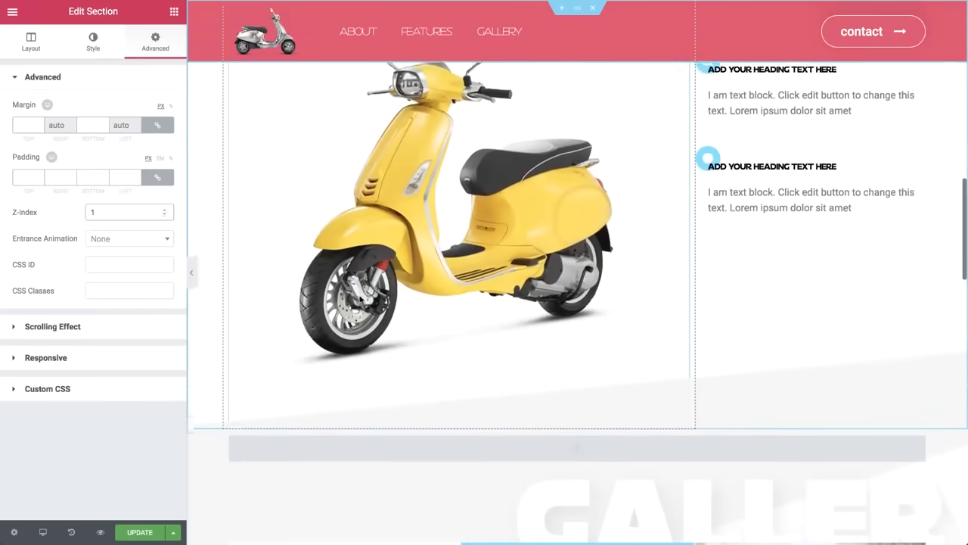
{"action": "scroll", "coordinate": [411, 313], "scroll_direction": "down", "scroll_amount": 1}
{"action": "left_click", "coordinate": [575, 371]}
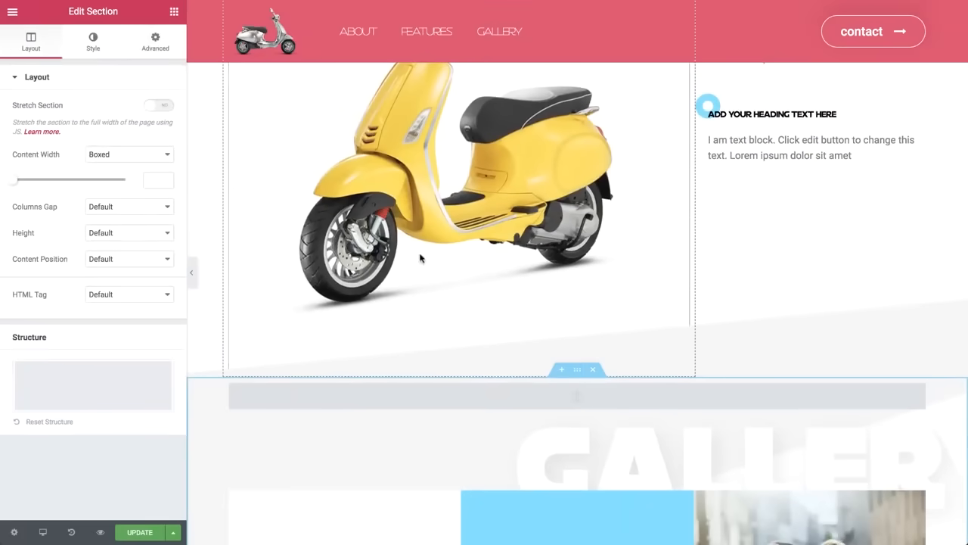
{"action": "left_click", "coordinate": [92, 42]}
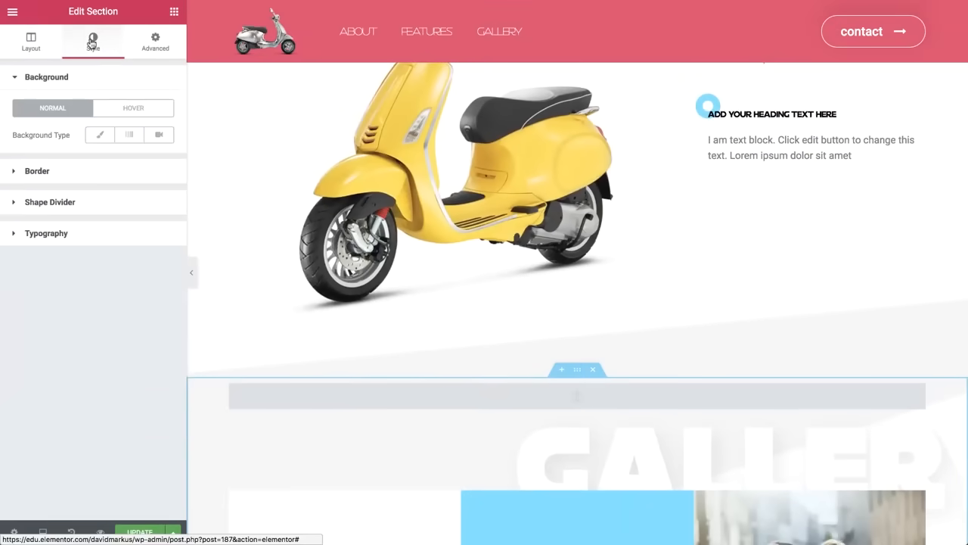
{"action": "left_click", "coordinate": [110, 141]}
{"action": "left_click", "coordinate": [159, 160]}
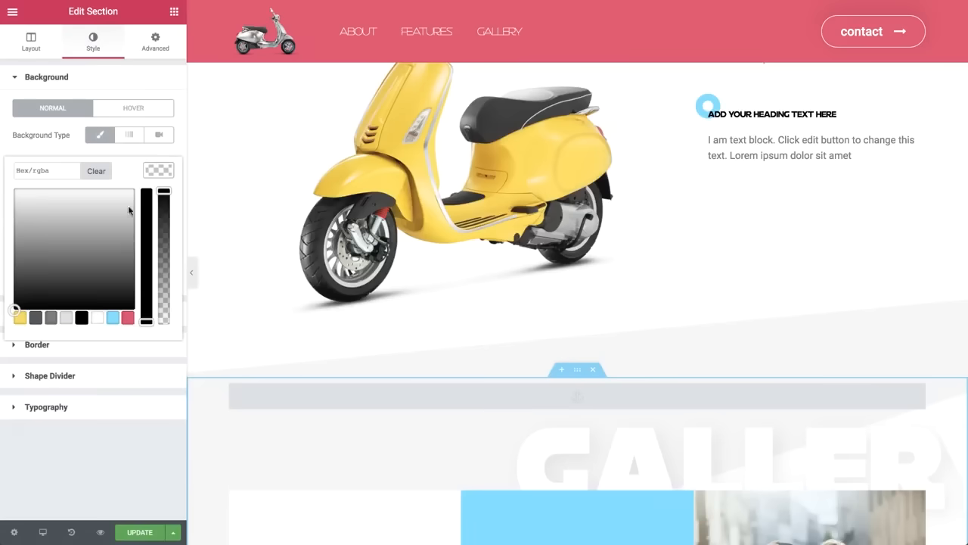
{"action": "left_click", "coordinate": [165, 175]}
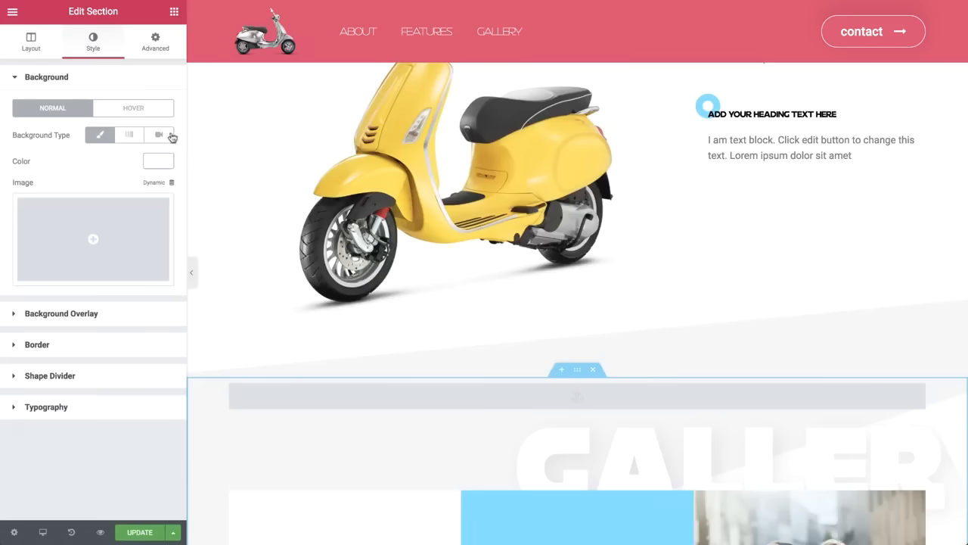
- Set the gallery section's Z-Index to 2 and check its layering against the navigation bar and the red contact section
{"action": "left_click", "coordinate": [157, 42]}
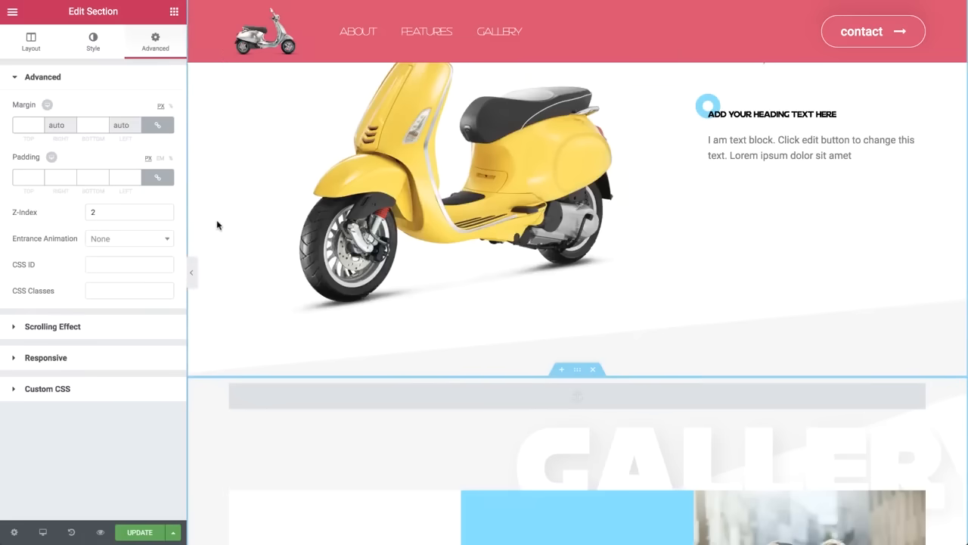
{"action": "scroll", "coordinate": [217, 224], "scroll_direction": "down", "scroll_amount": 5}
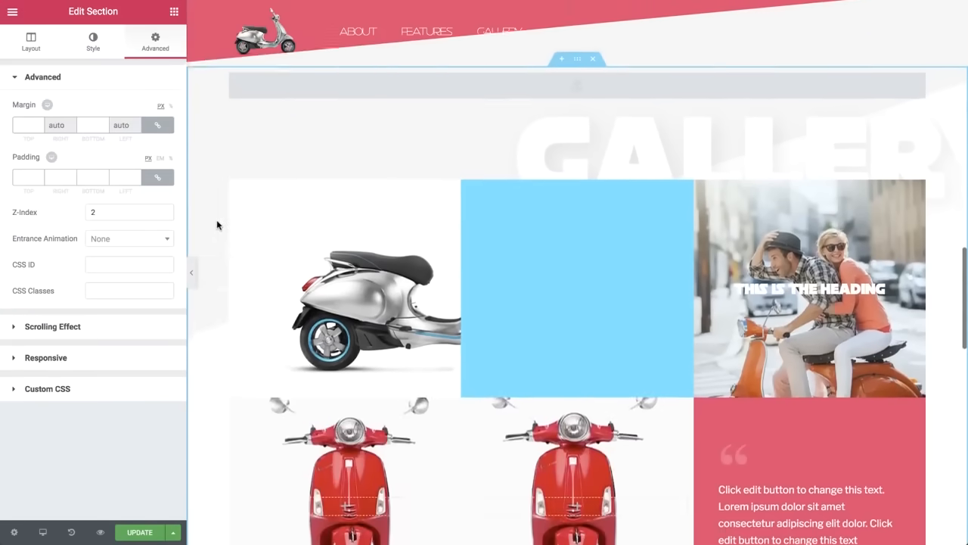
{"action": "scroll", "coordinate": [216, 224], "scroll_direction": "down", "scroll_amount": 6}
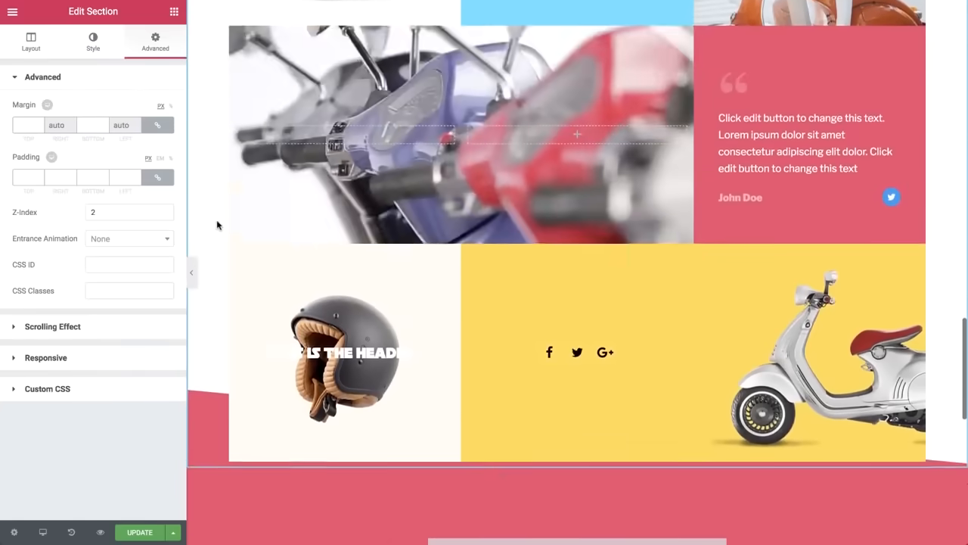
{"action": "scroll", "coordinate": [217, 225], "scroll_direction": "down", "scroll_amount": 3}
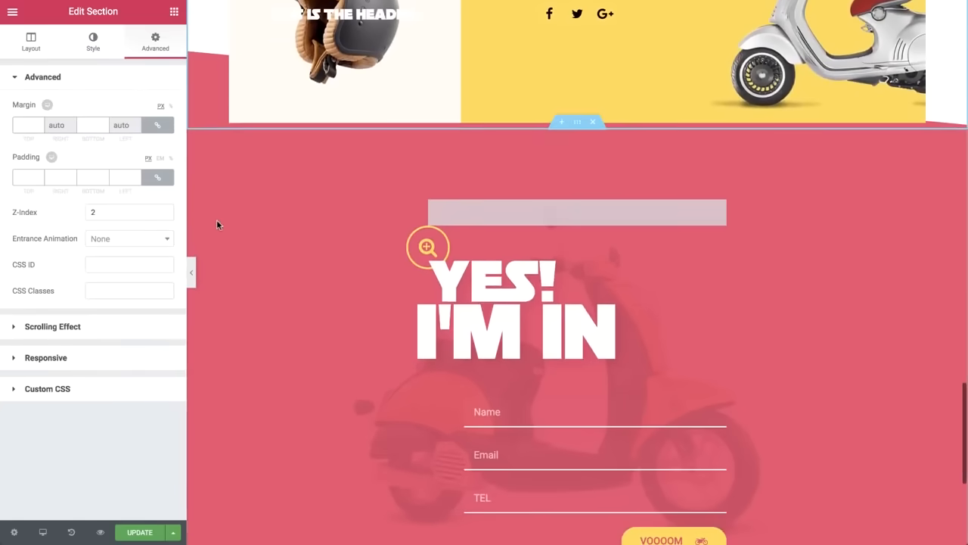
{"action": "scroll", "coordinate": [216, 222], "scroll_direction": "down", "scroll_amount": 3}
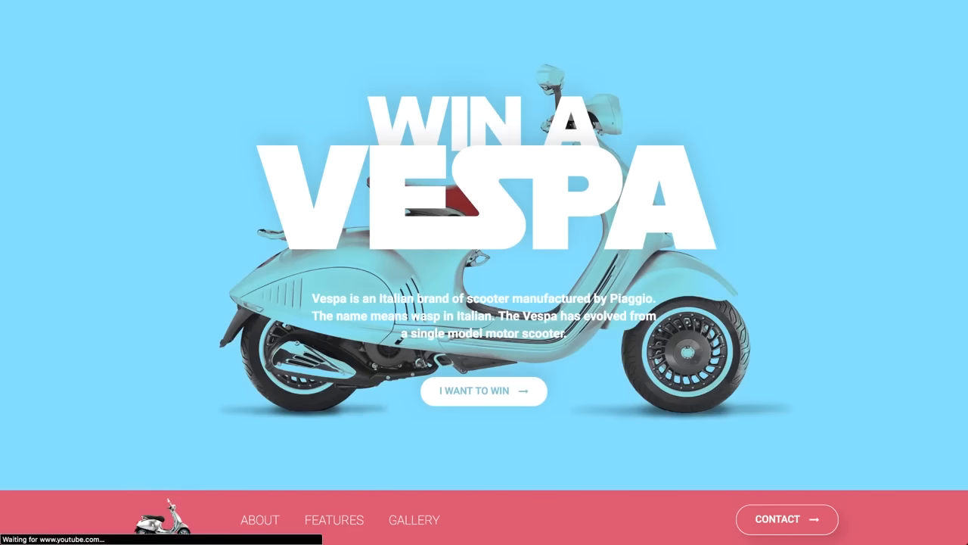
- Review the finished live page from the hero through the About, features and gallery sections to the contact form, including the slanted transitions
{"action": "scroll", "coordinate": [485, 272], "scroll_direction": "down", "scroll_amount": 2}
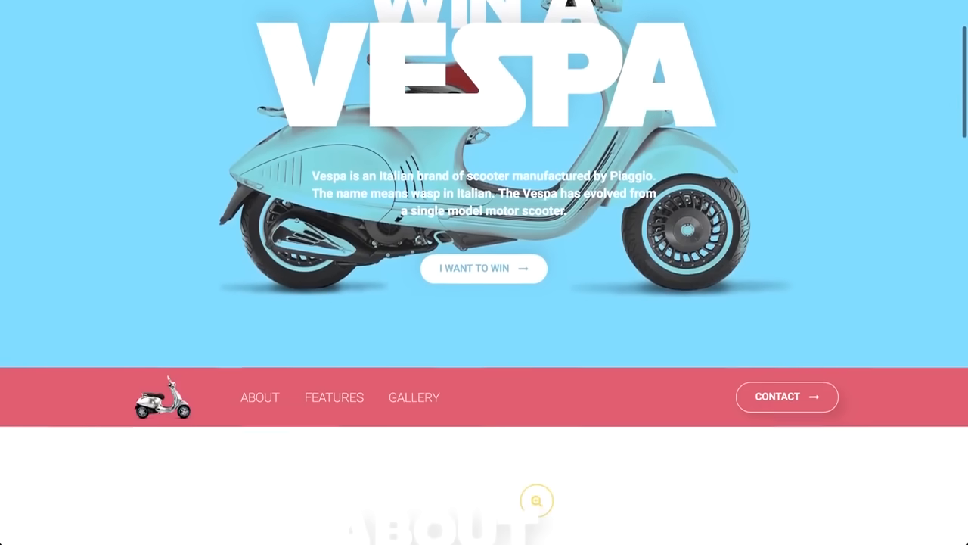
{"action": "scroll", "coordinate": [484, 273], "scroll_direction": "down", "scroll_amount": 2}
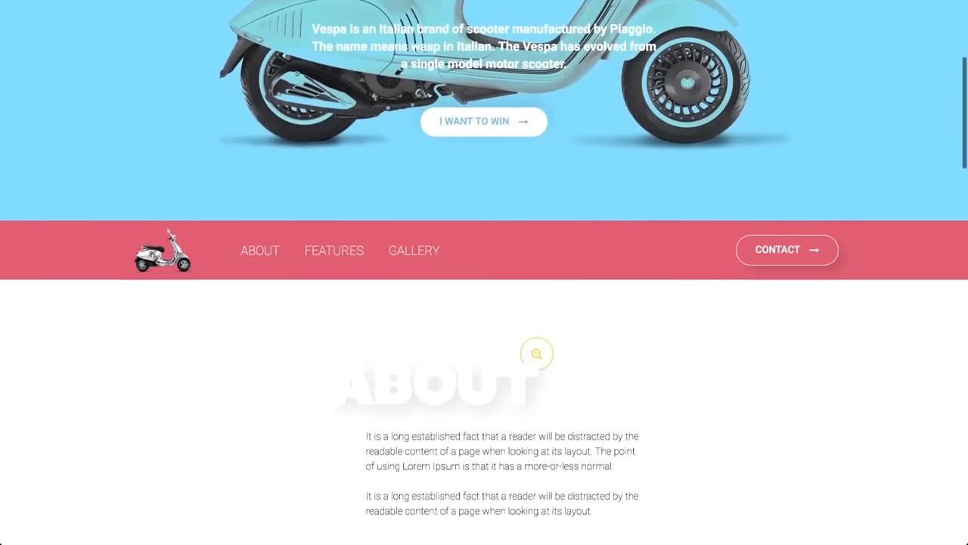
{"action": "scroll", "coordinate": [484, 273], "scroll_direction": "down", "scroll_amount": 2}
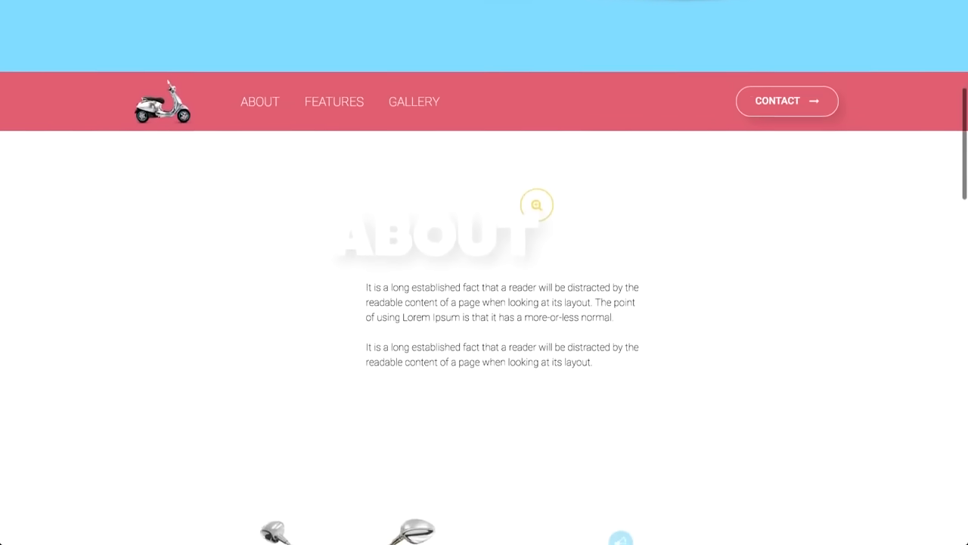
{"action": "scroll", "coordinate": [484, 272], "scroll_direction": "down", "scroll_amount": 1}
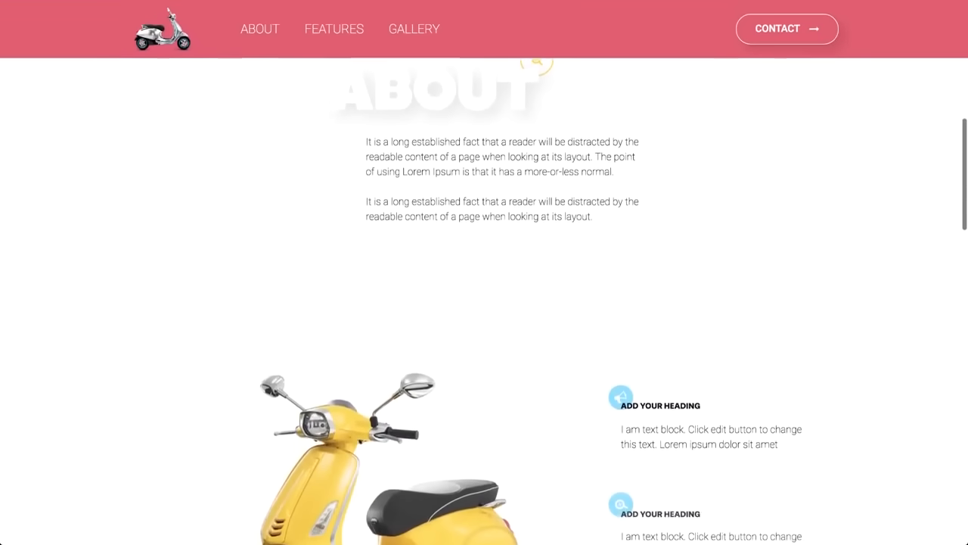
{"action": "scroll", "coordinate": [484, 273], "scroll_direction": "down", "scroll_amount": 2}
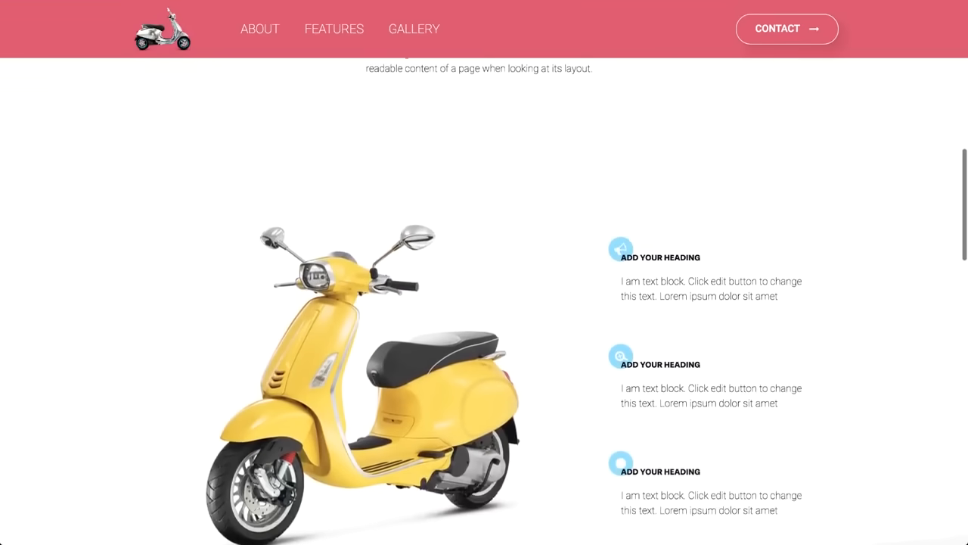
{"action": "scroll", "coordinate": [485, 273], "scroll_direction": "down", "scroll_amount": 2}
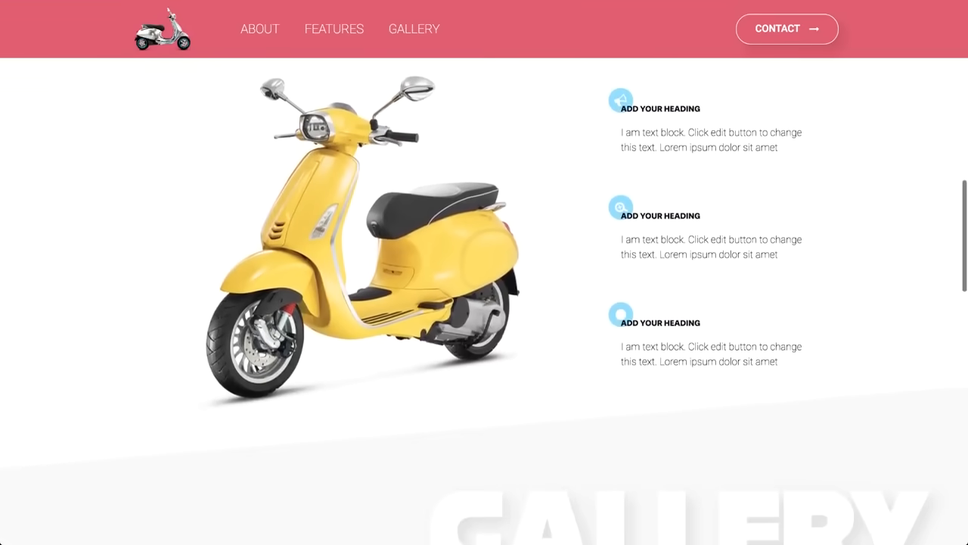
{"action": "scroll", "coordinate": [484, 273], "scroll_direction": "down", "scroll_amount": 2}
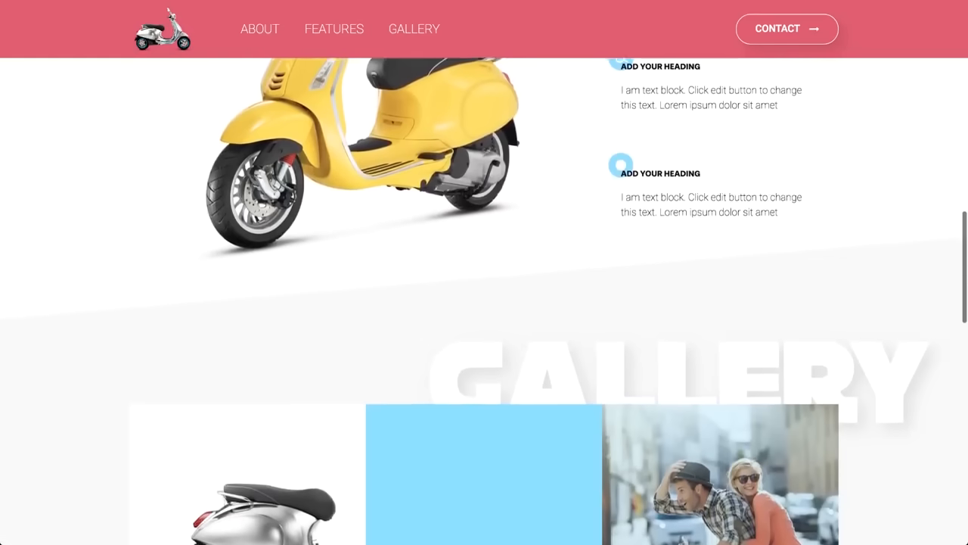
{"action": "scroll", "coordinate": [484, 272], "scroll_direction": "down", "scroll_amount": 2}
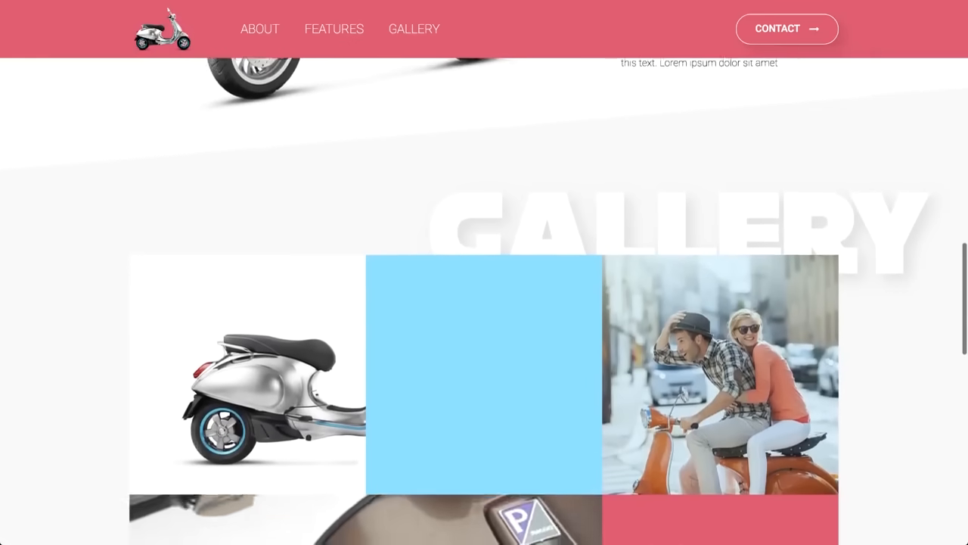
{"action": "scroll", "coordinate": [484, 272], "scroll_direction": "down", "scroll_amount": 2}
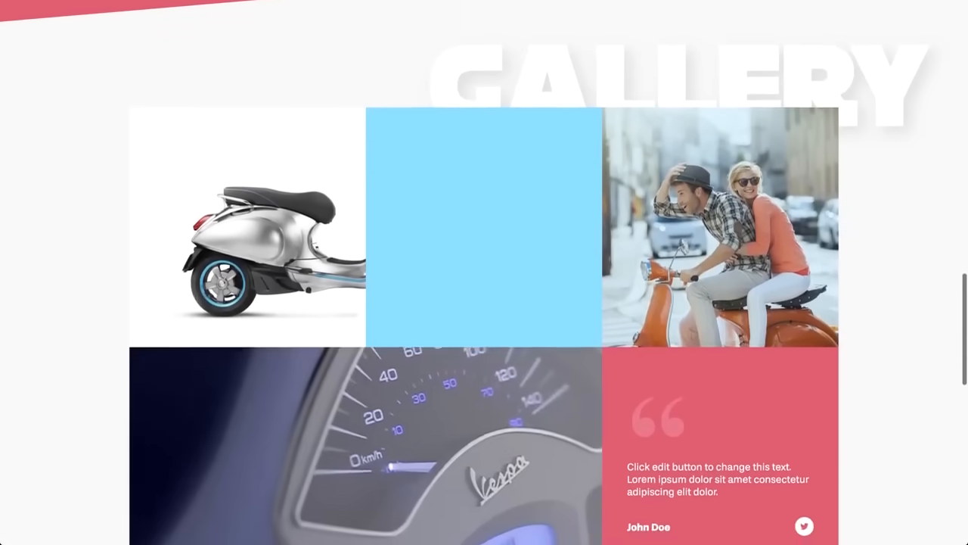
{"action": "scroll", "coordinate": [484, 273], "scroll_direction": "down", "scroll_amount": 2}
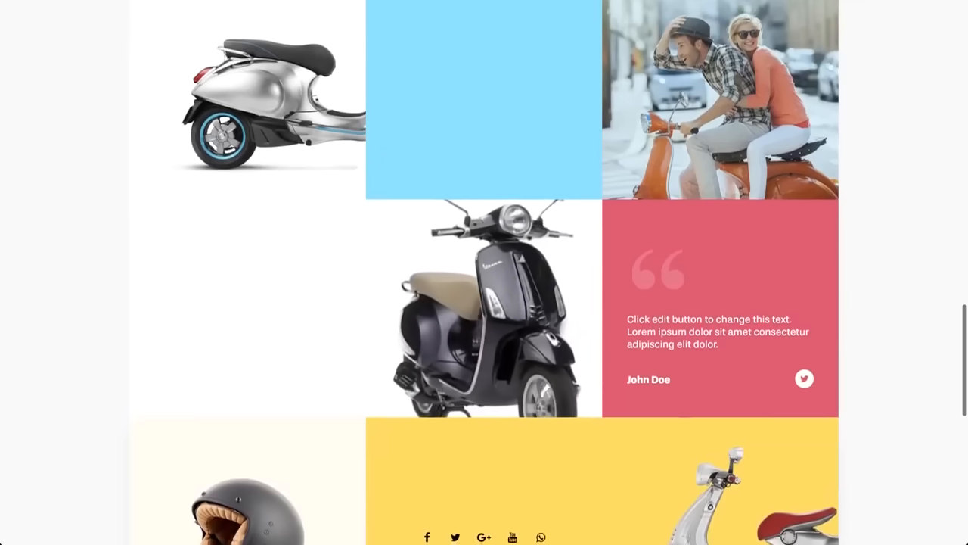
{"action": "scroll", "coordinate": [484, 273], "scroll_direction": "down", "scroll_amount": 2}
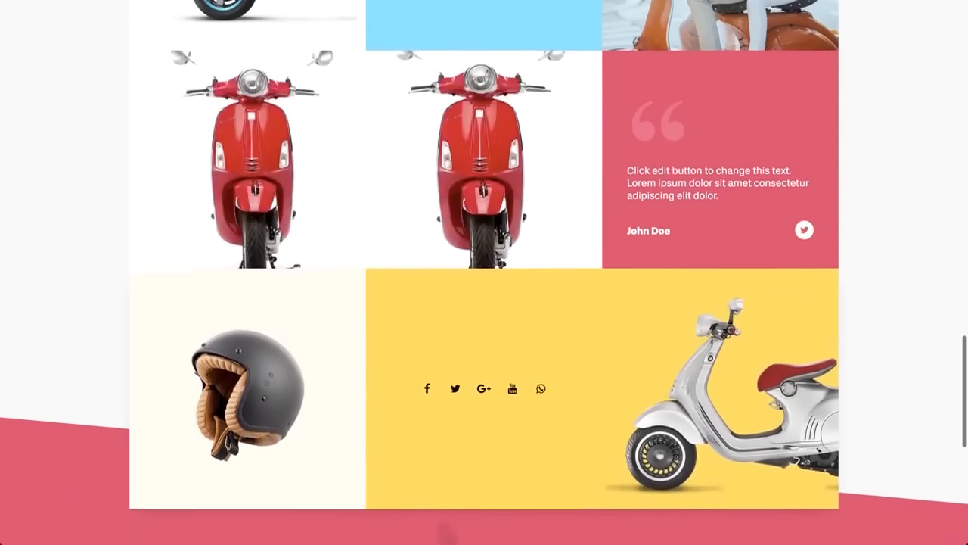
{"action": "scroll", "coordinate": [330, 542], "scroll_direction": "down", "scroll_amount": 2}
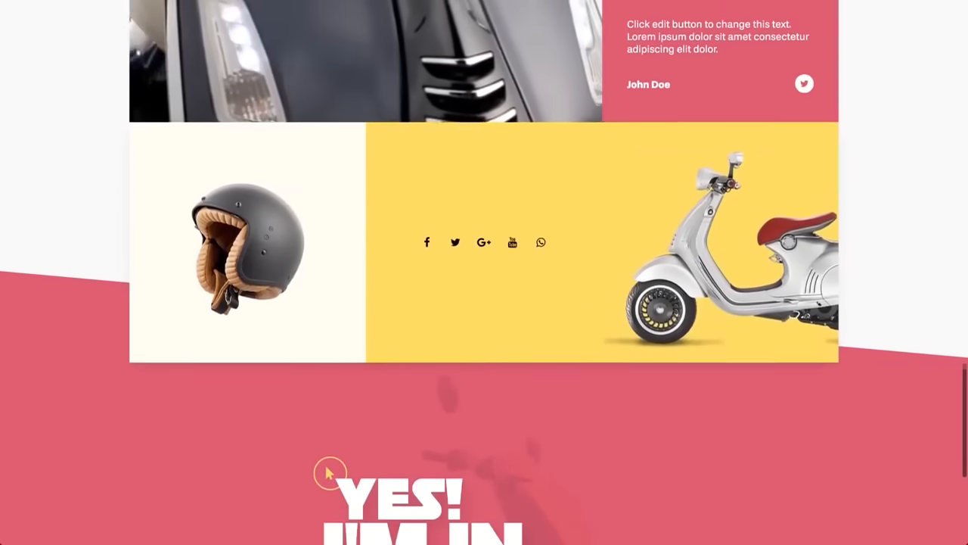
{"action": "scroll", "coordinate": [330, 399], "scroll_direction": "down", "scroll_amount": 2}
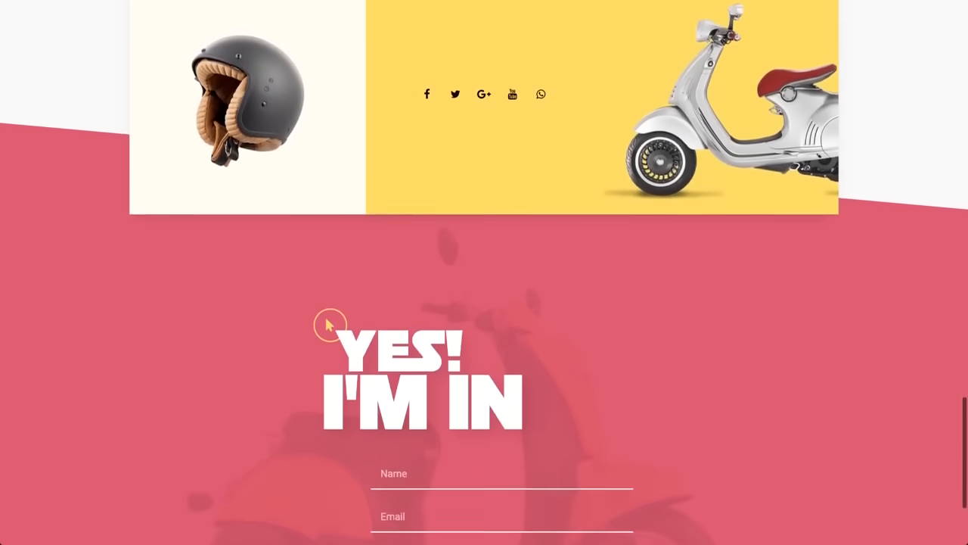
{"action": "scroll", "coordinate": [330, 251], "scroll_direction": "down", "scroll_amount": 1}
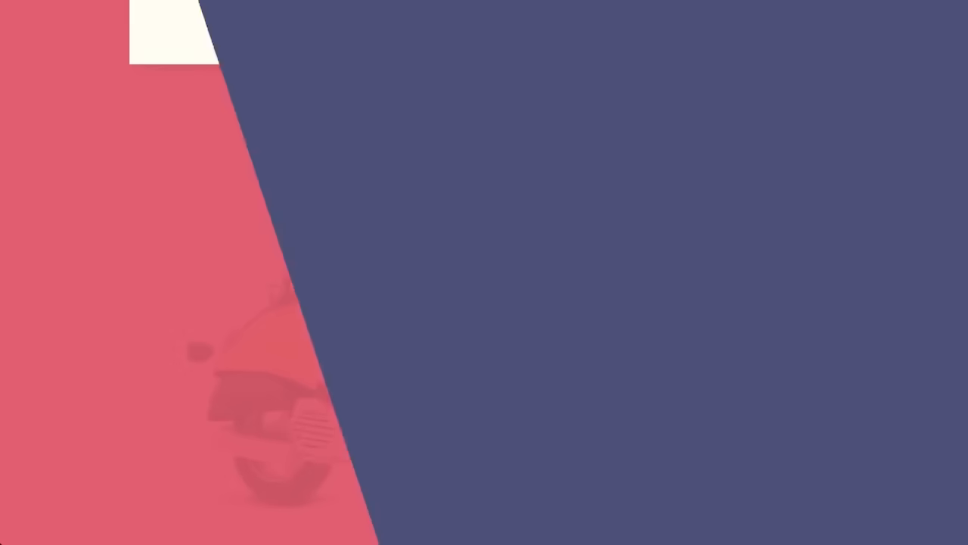